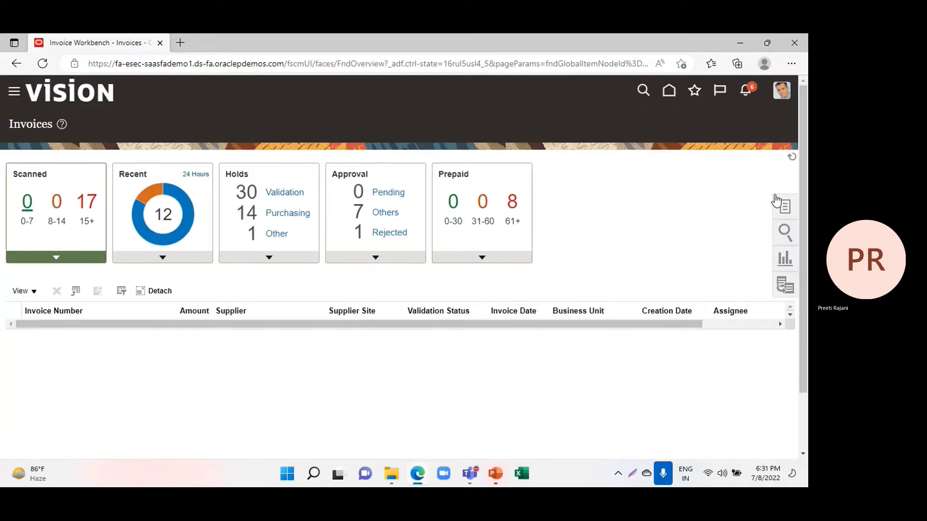
Start a new invoice and set the supplier to Dell Inc.
click(783, 208)
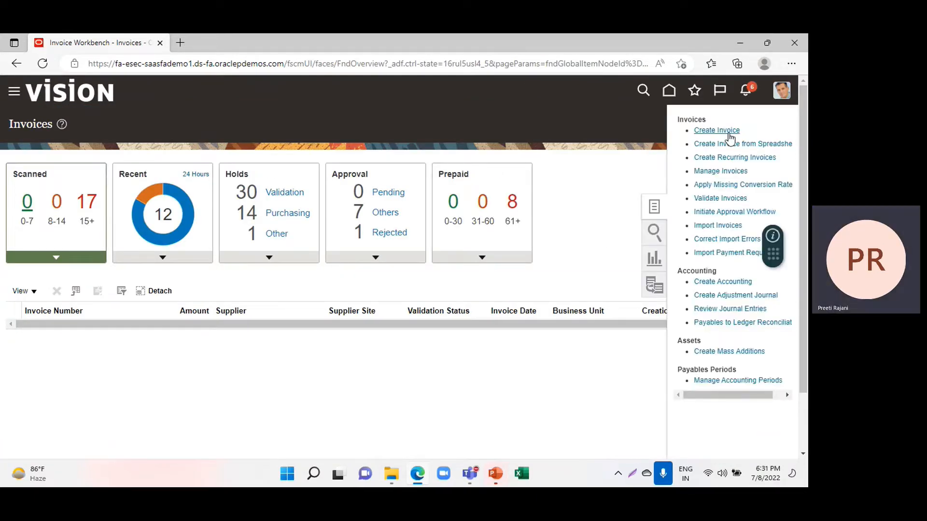
click(727, 130)
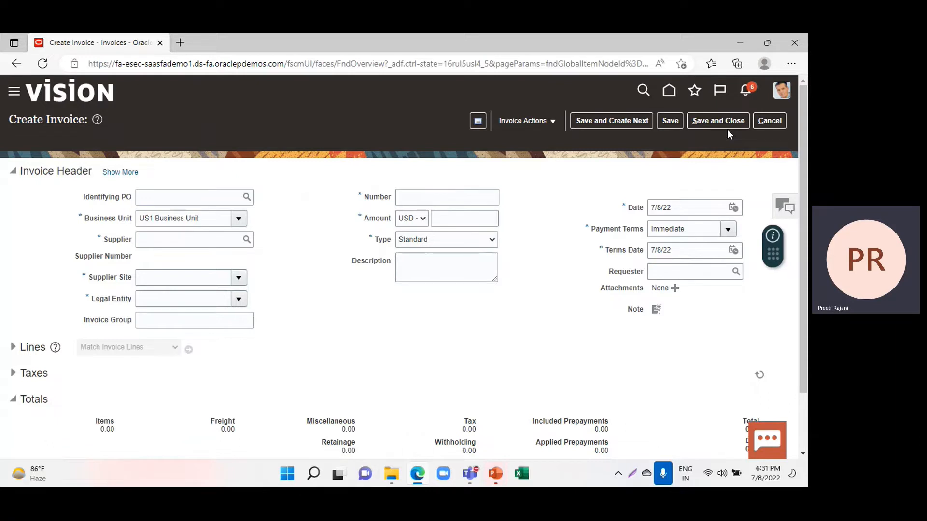
click(199, 241)
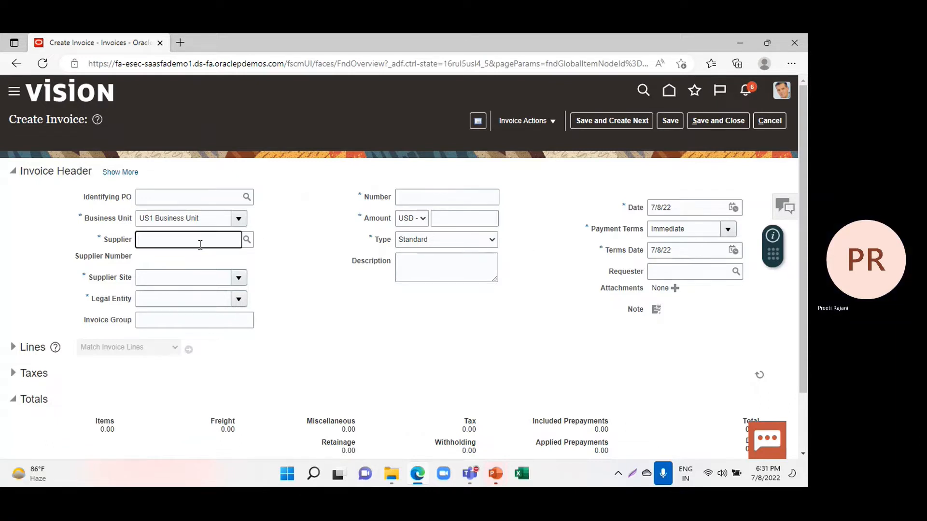
text(dell)
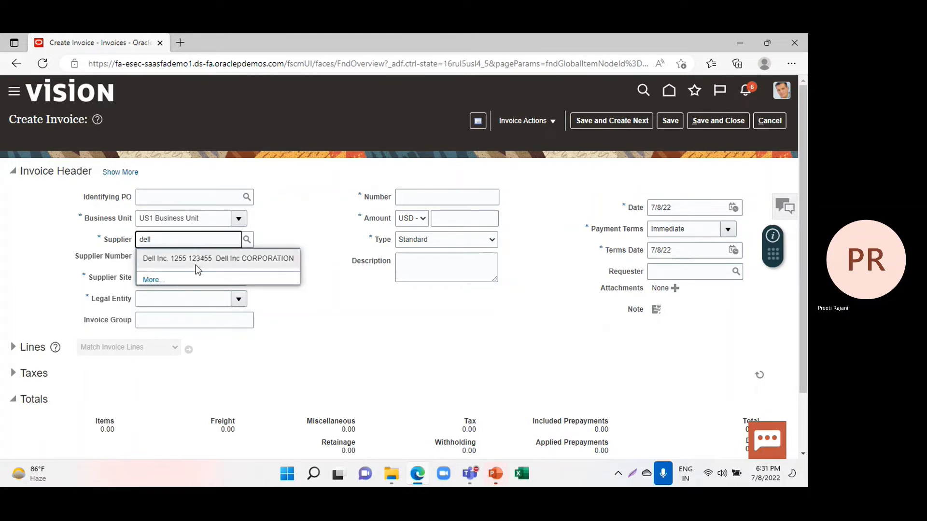
click(198, 268)
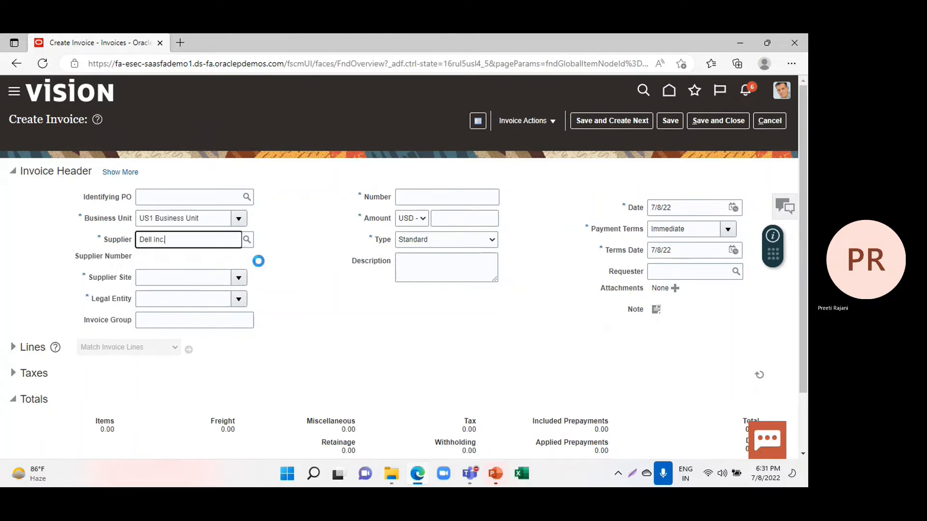
click(778, 370)
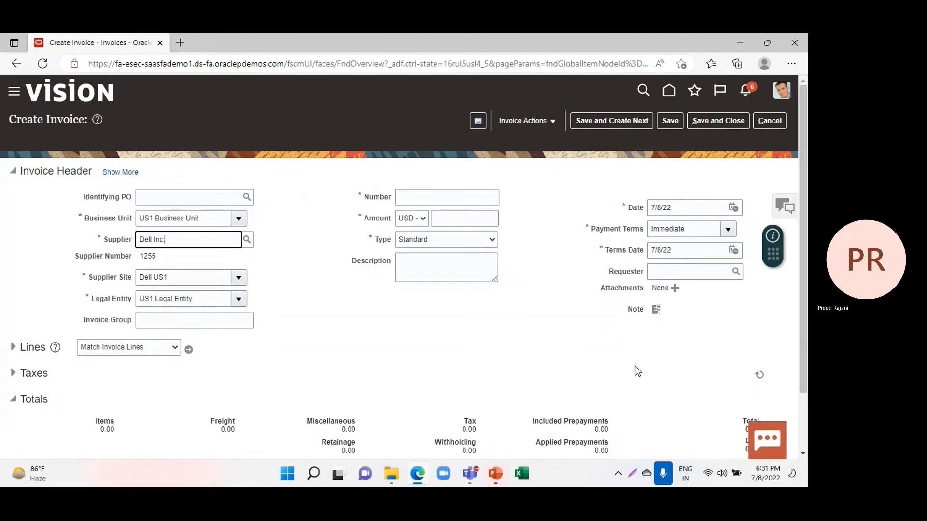
Enter invoice number UT-01 and an invoice amount of 2,190.00.
click(421, 199)
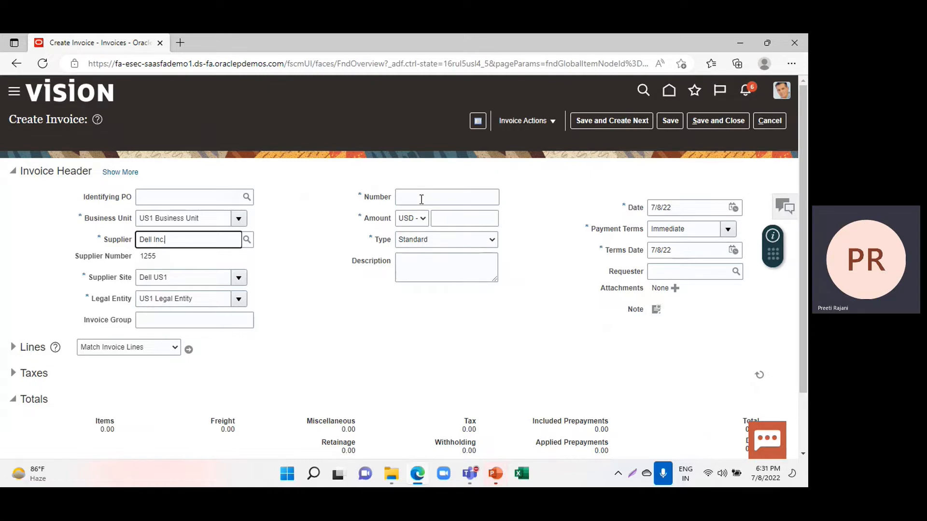
text(UT)
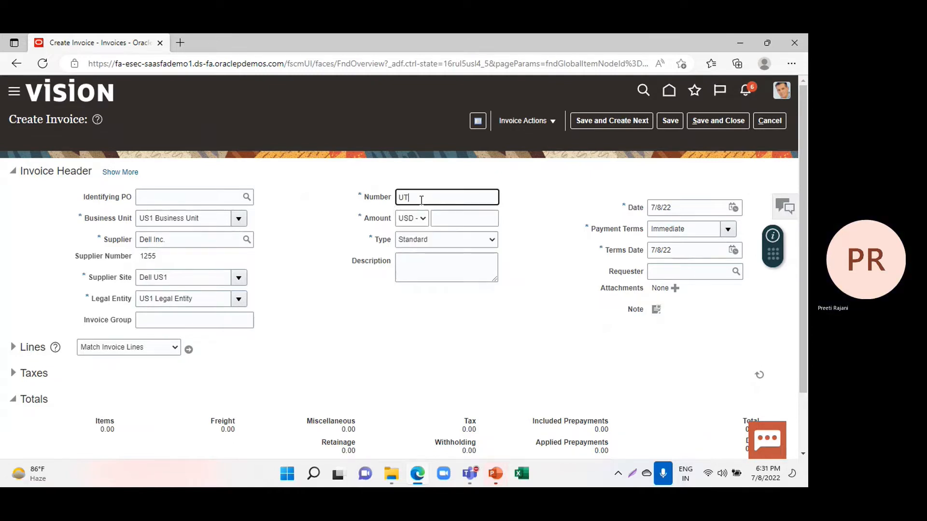
text(-01)
click(474, 220)
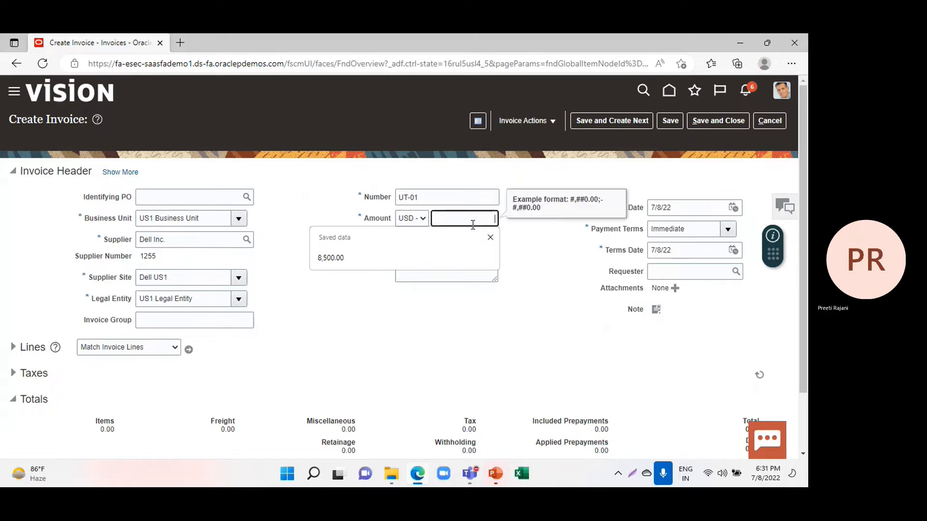
text(2190)
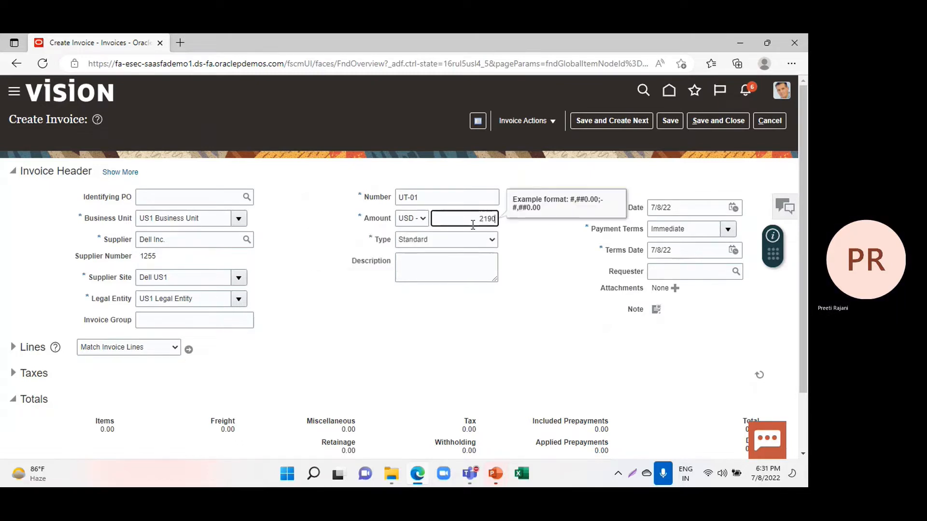
click(353, 314)
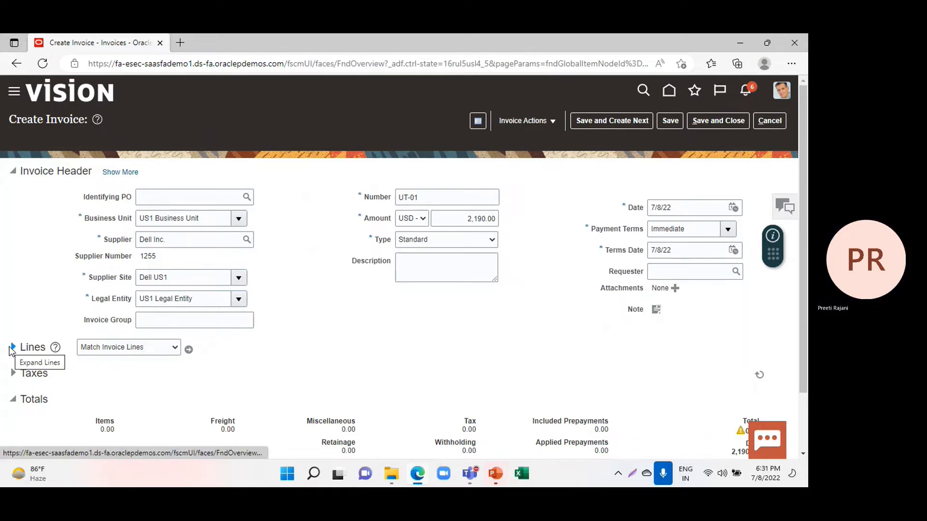
Give invoice line 1 an amount of 2,000 with the Telephone Expense (Full) distribution set.
click(14, 349)
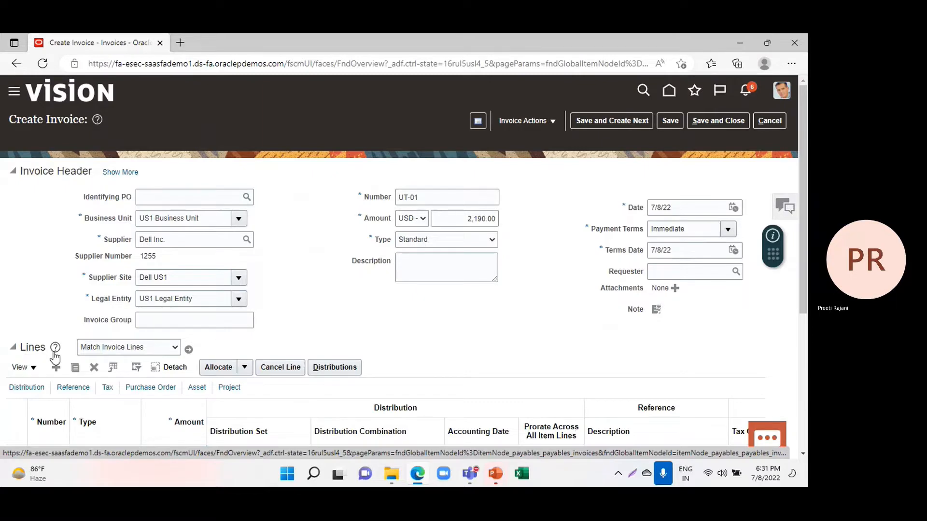
scroll(227, 362, down, 3)
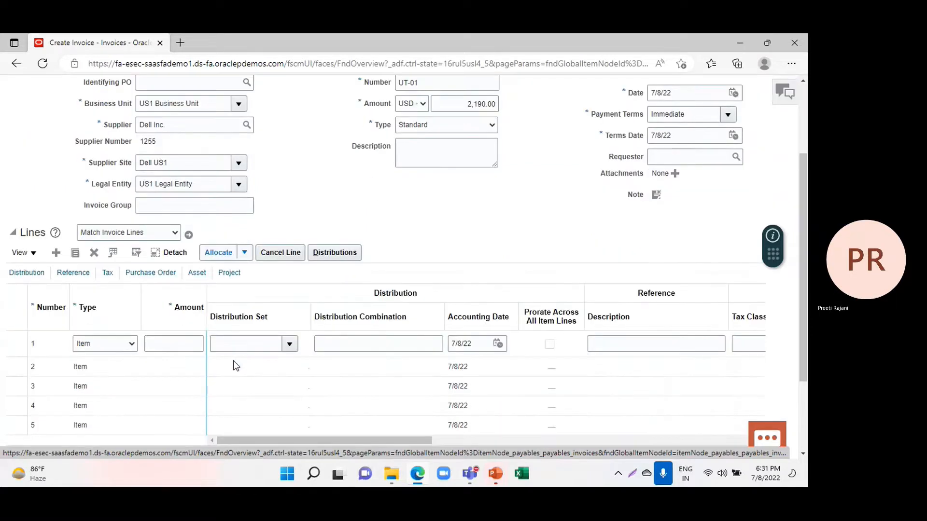
click(180, 345)
text(2000)
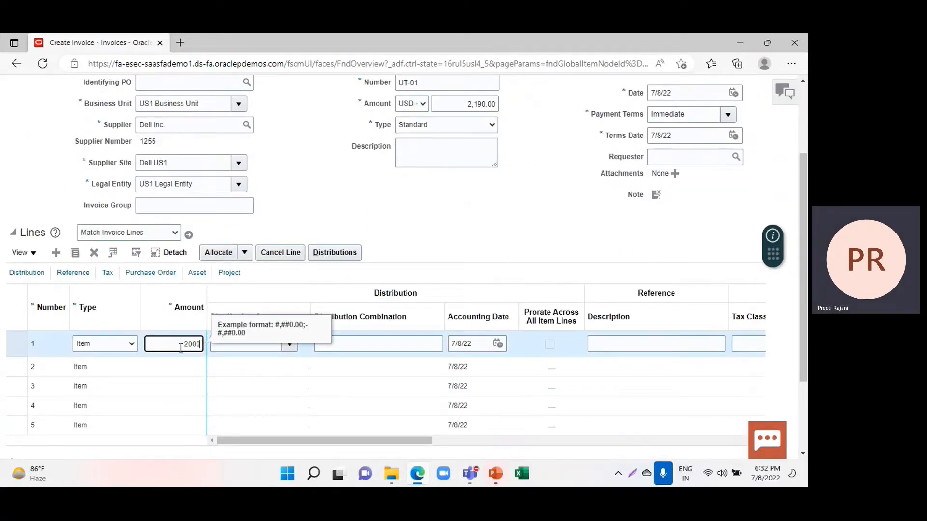
click(291, 346)
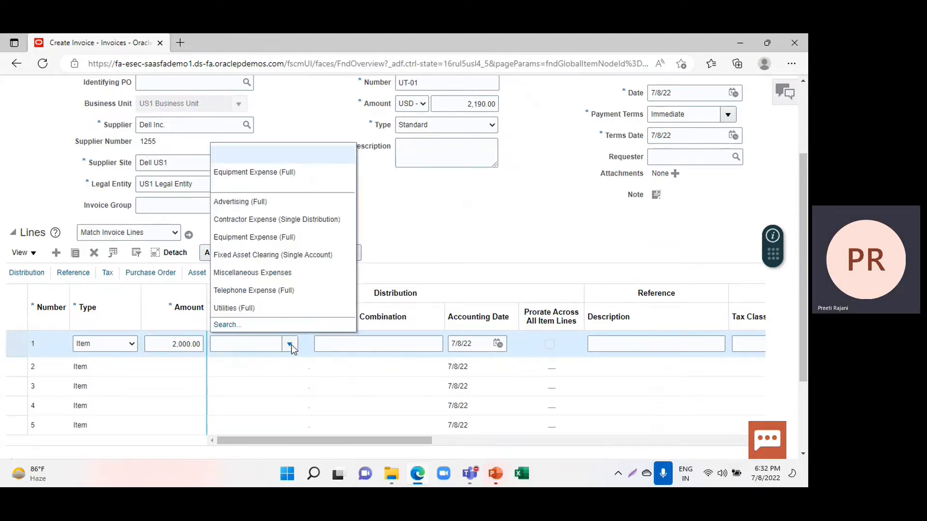
click(251, 290)
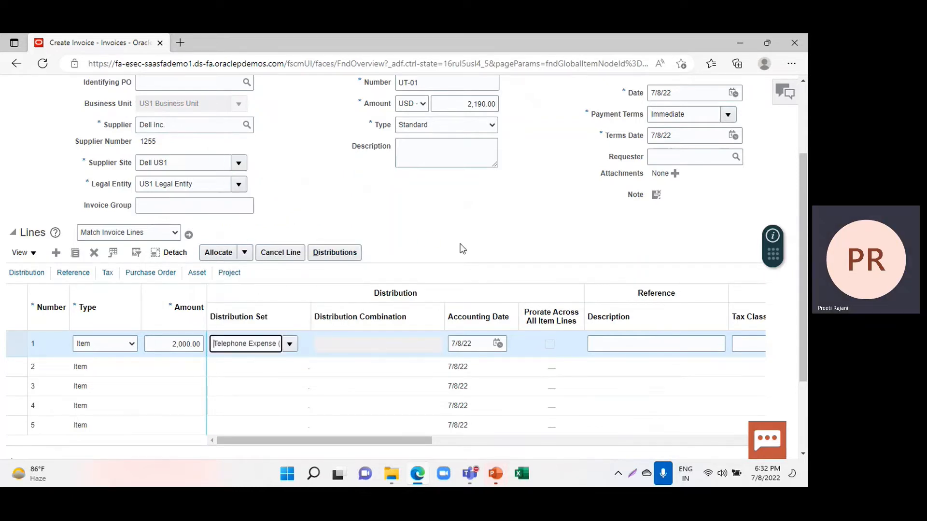
scroll(466, 245, up, 3)
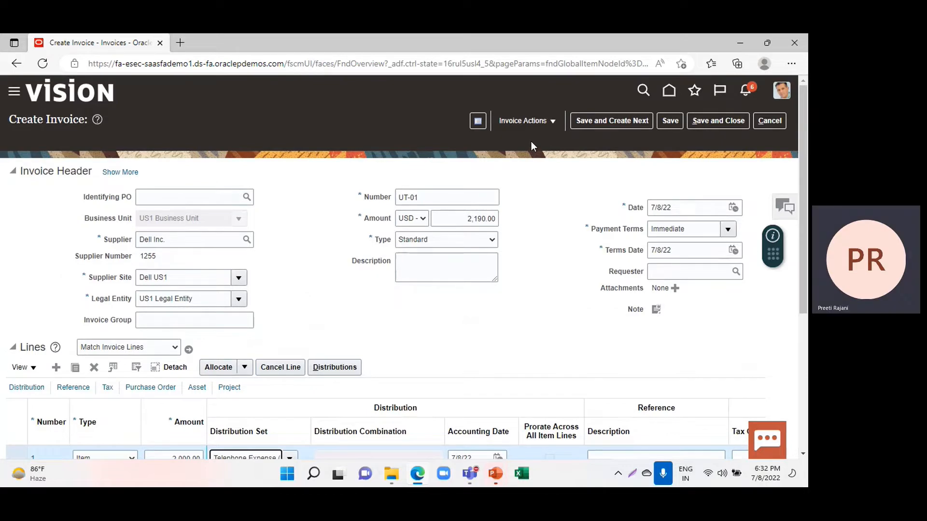
Validate invoice UT-01, accepting the duplicate-invoice warning and running Validate again.
click(537, 121)
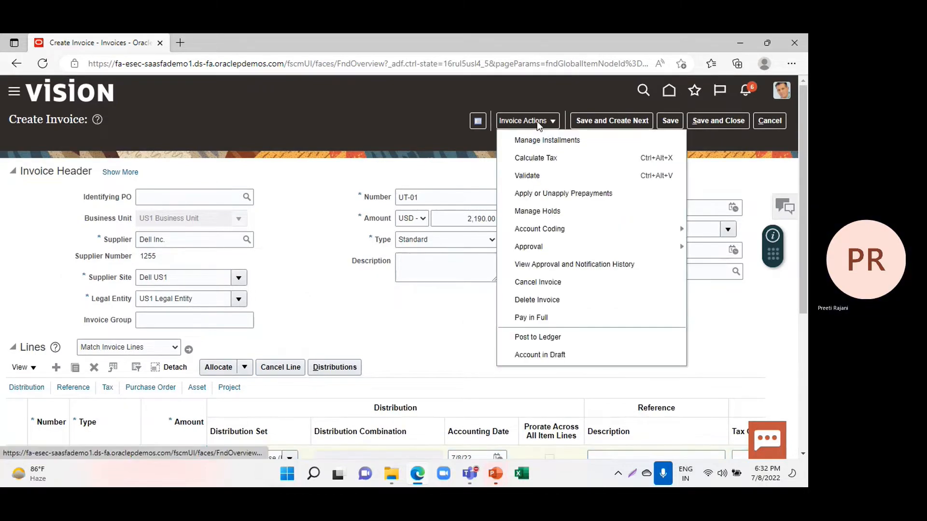
click(542, 176)
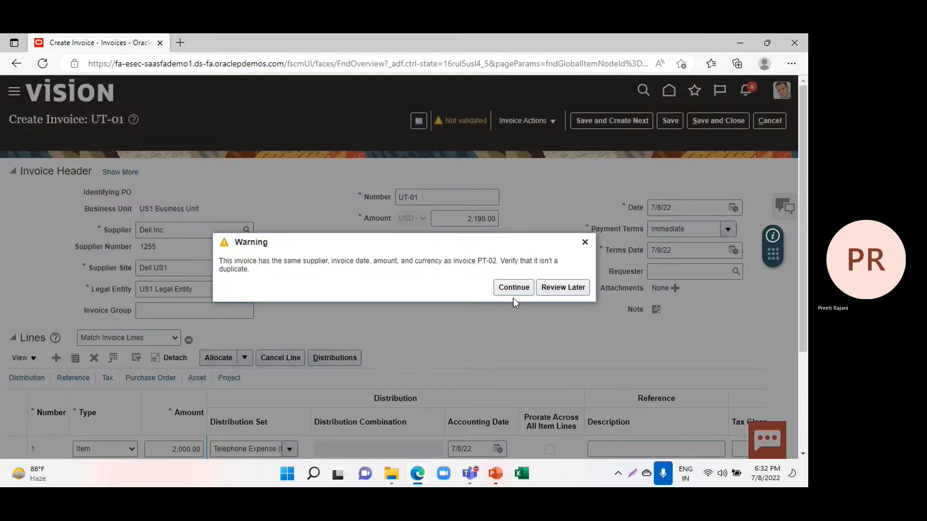
click(515, 288)
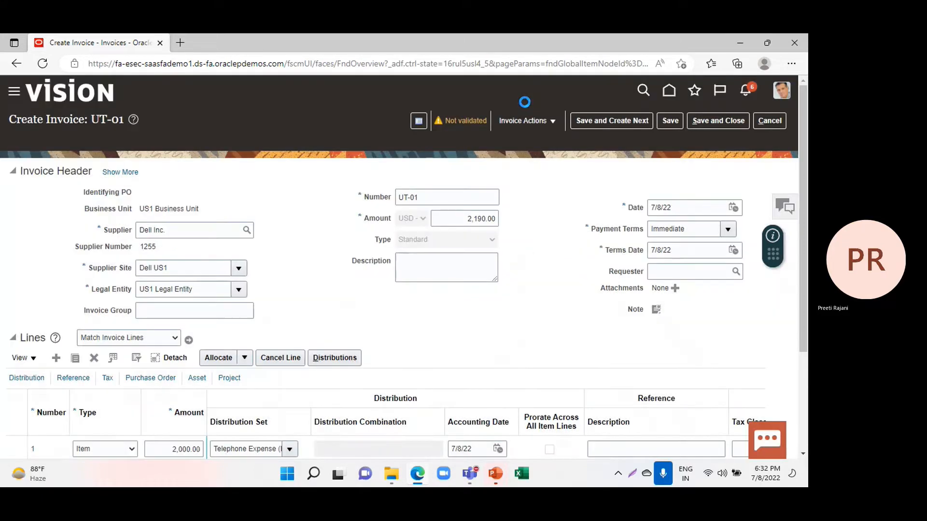
click(525, 121)
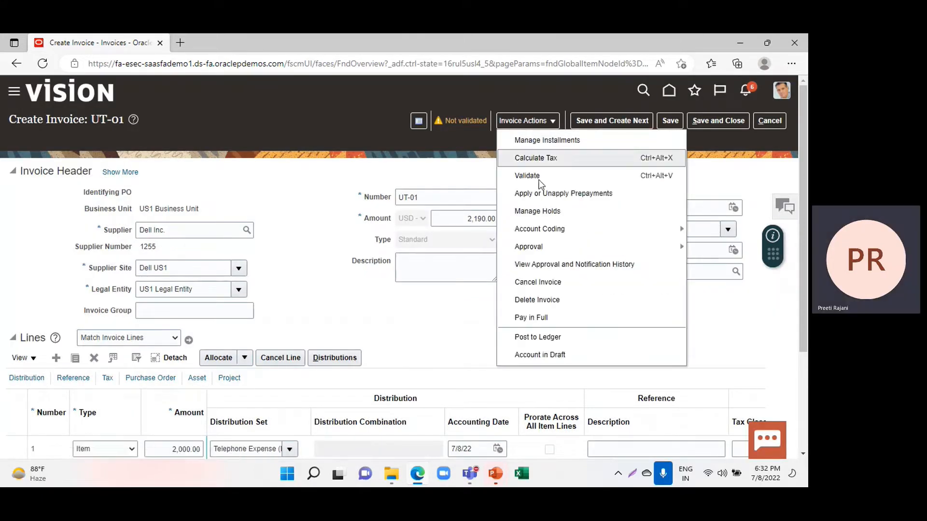
click(527, 175)
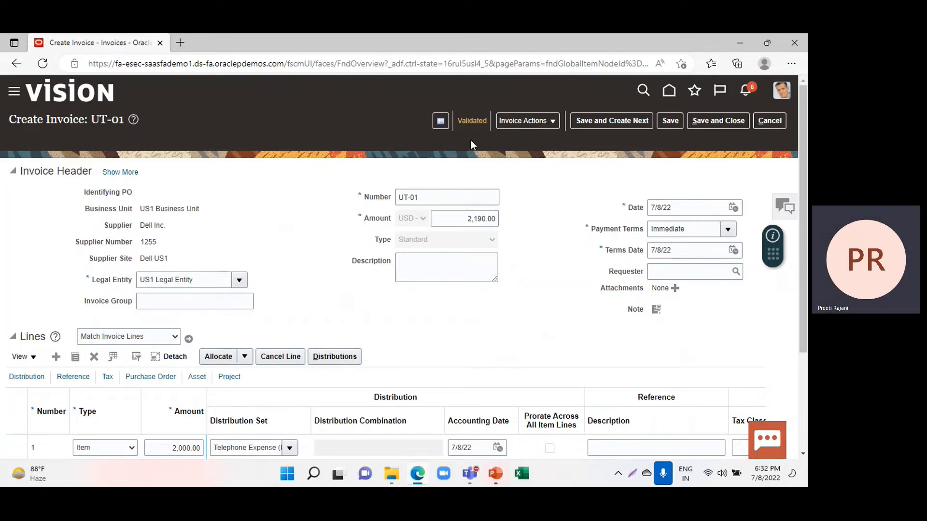
Force-approve invoice UT-01 and bring up its Pay in Full form for 2,190.00 USD.
click(503, 125)
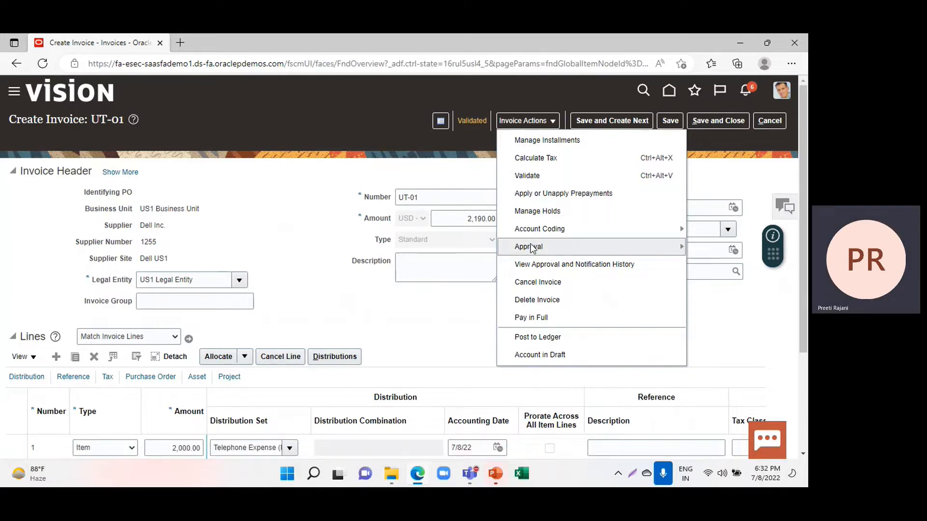
mouse_move(532, 248)
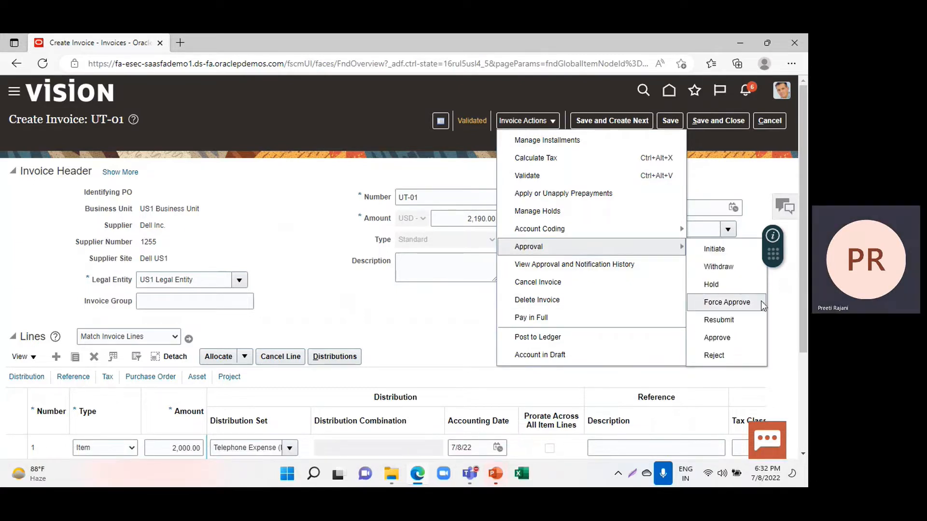
click(748, 308)
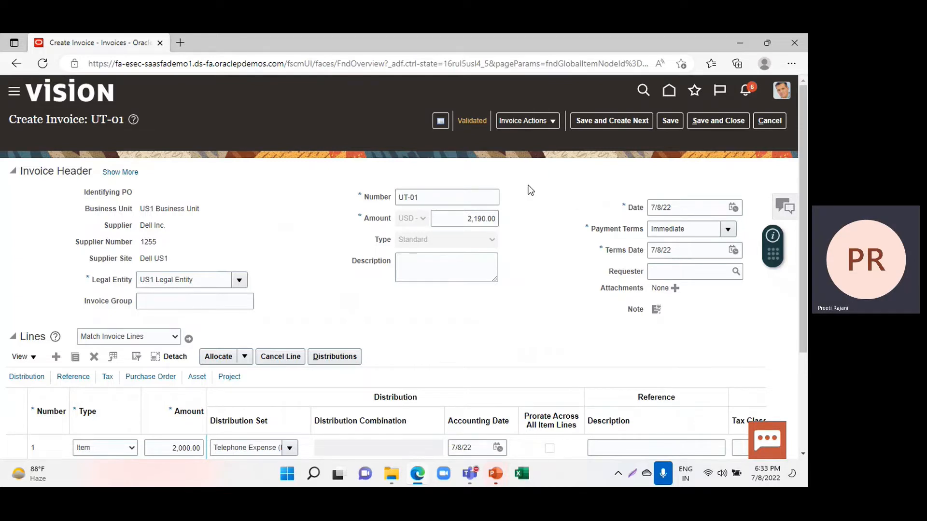
click(540, 124)
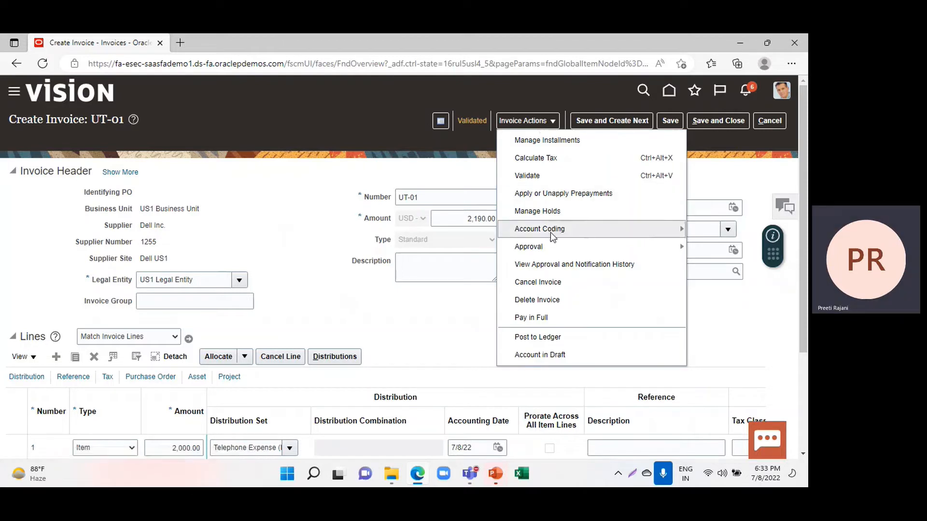
click(531, 317)
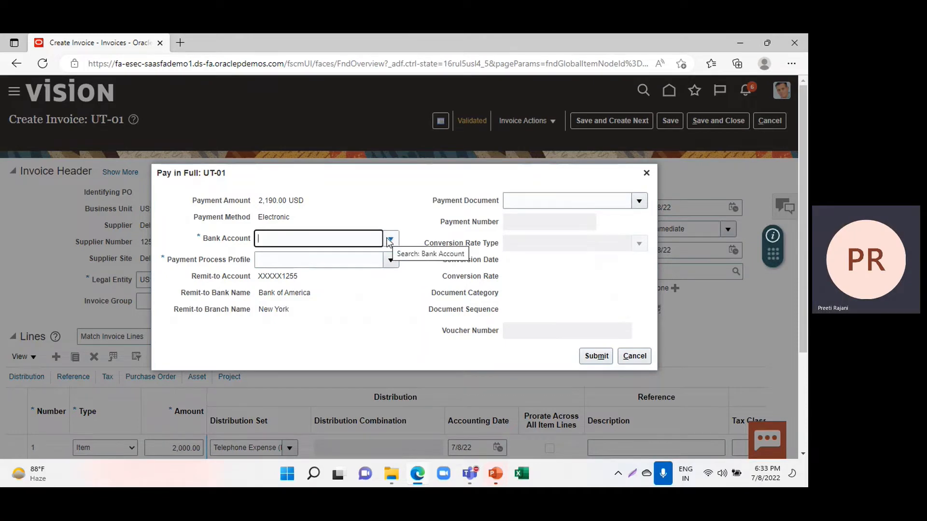
Pay 2,190.00 USD from the Bank of America account using the PayPal profile, then dismiss the confirmation.
click(389, 239)
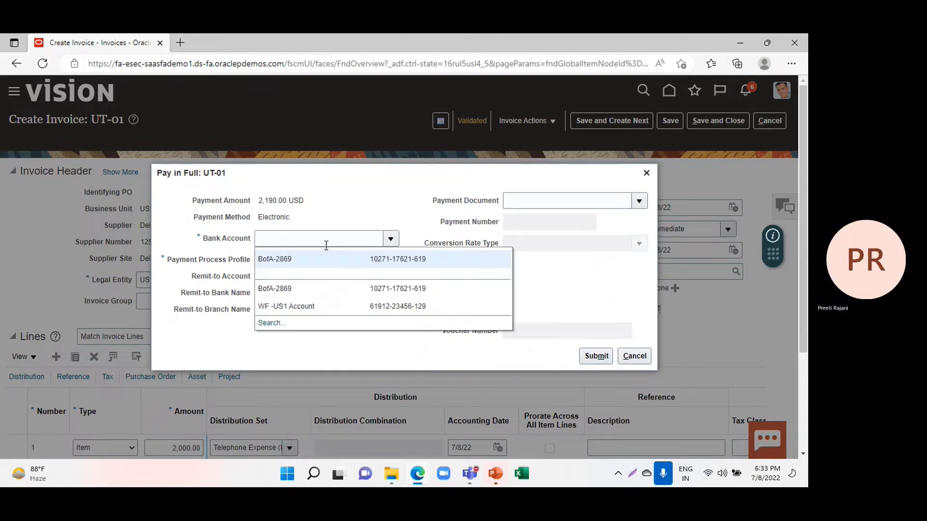
click(300, 258)
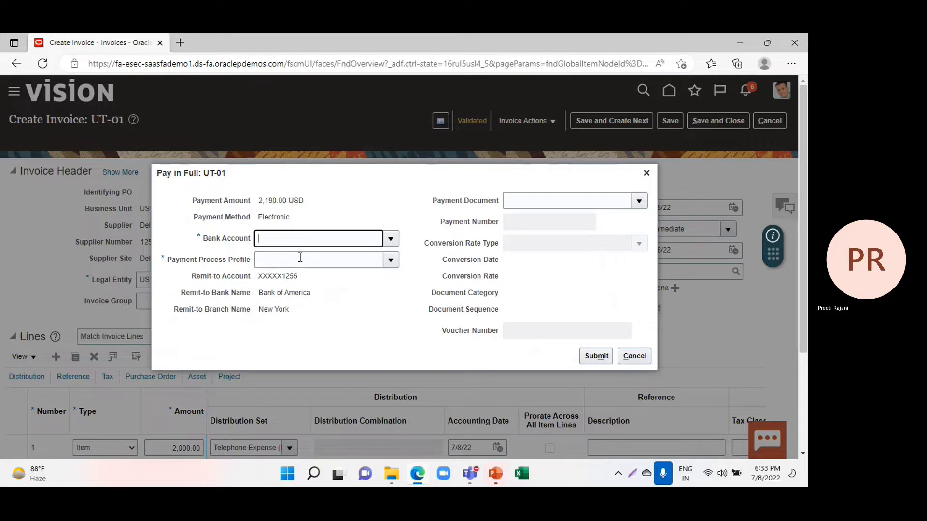
click(390, 260)
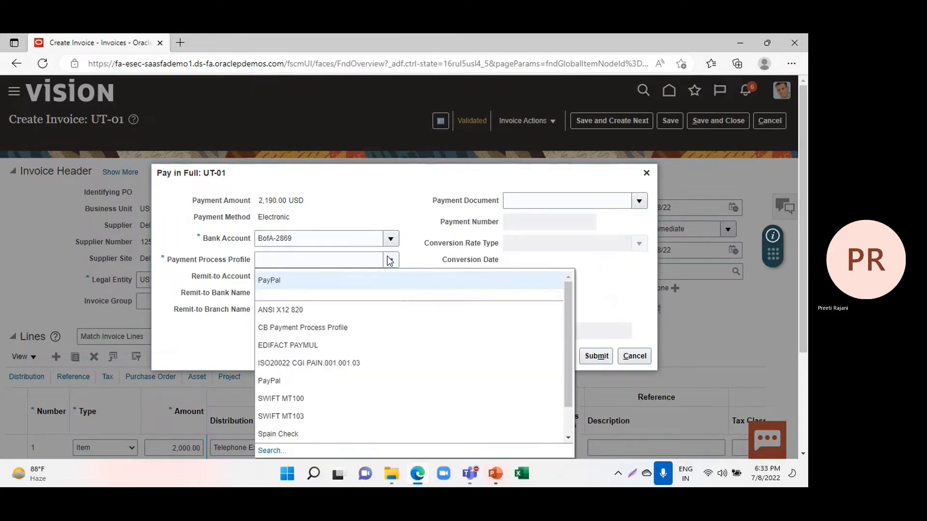
click(337, 284)
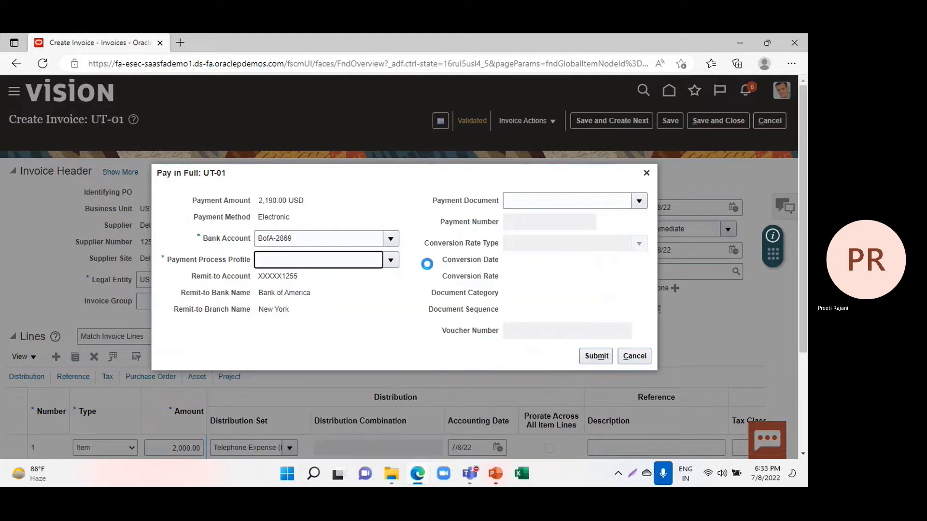
click(641, 199)
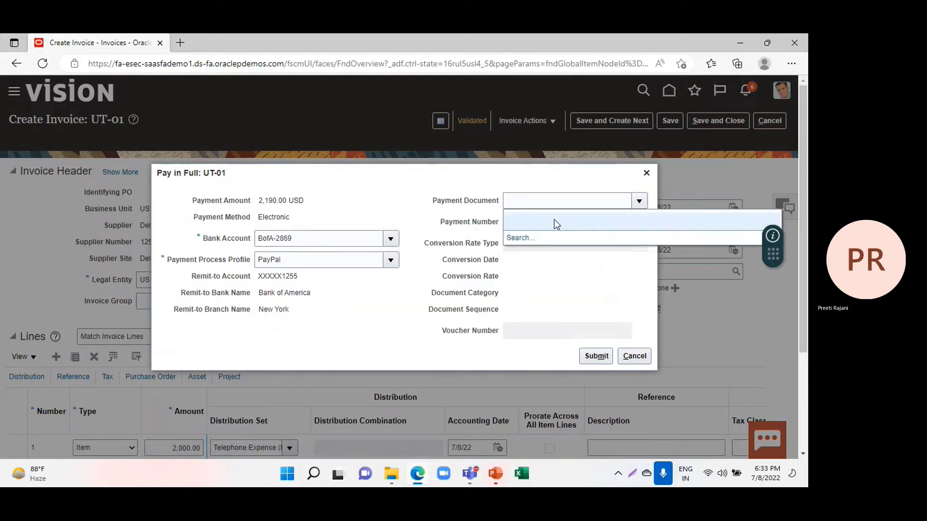
click(610, 362)
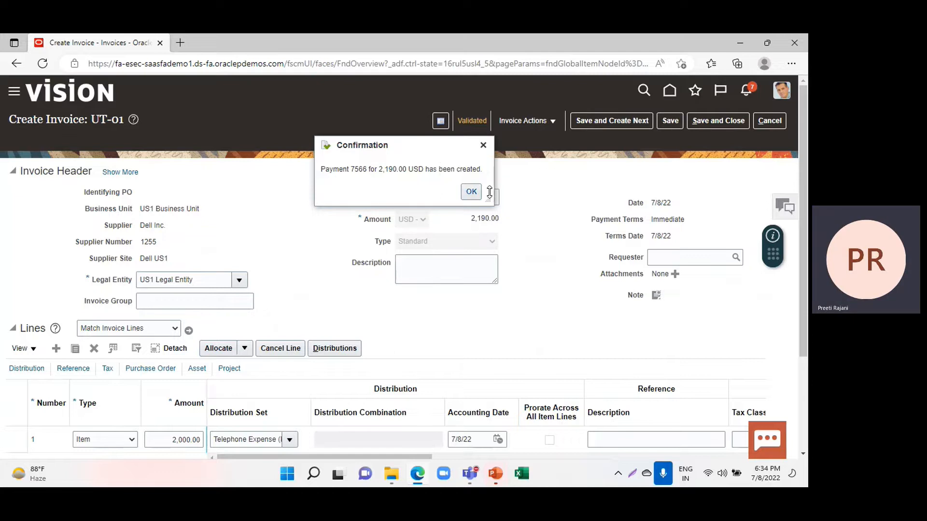
click(471, 192)
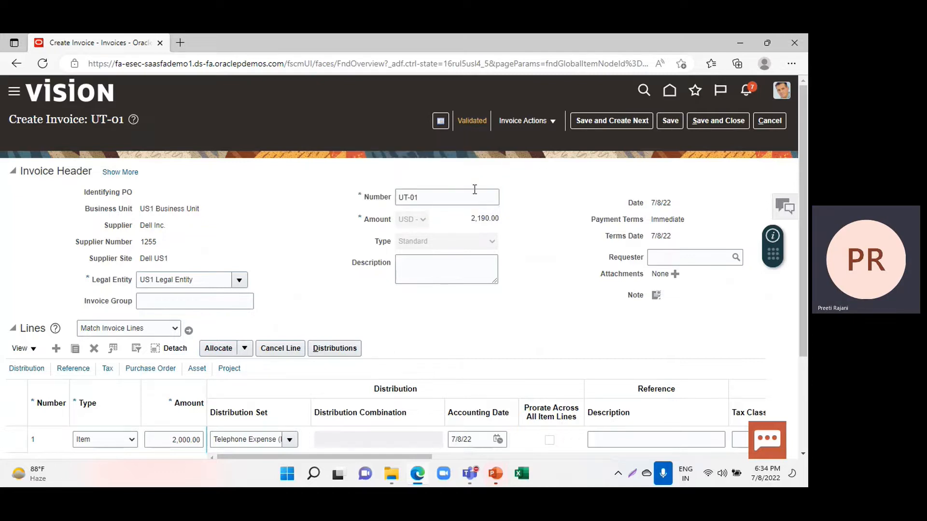
Save and close invoice UT-01, then show slide 2 of the PowerPoint deck.
click(724, 120)
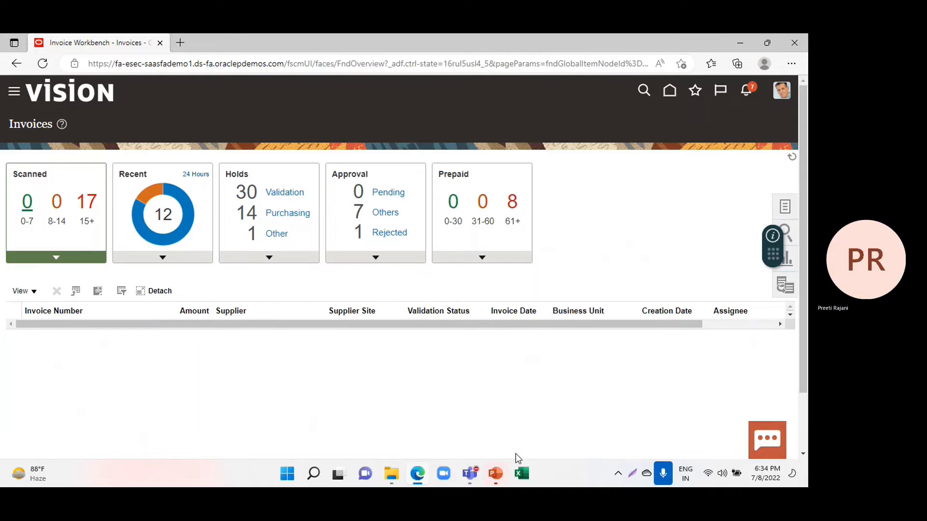
key(alt+Tab)
key(alt+Tab)
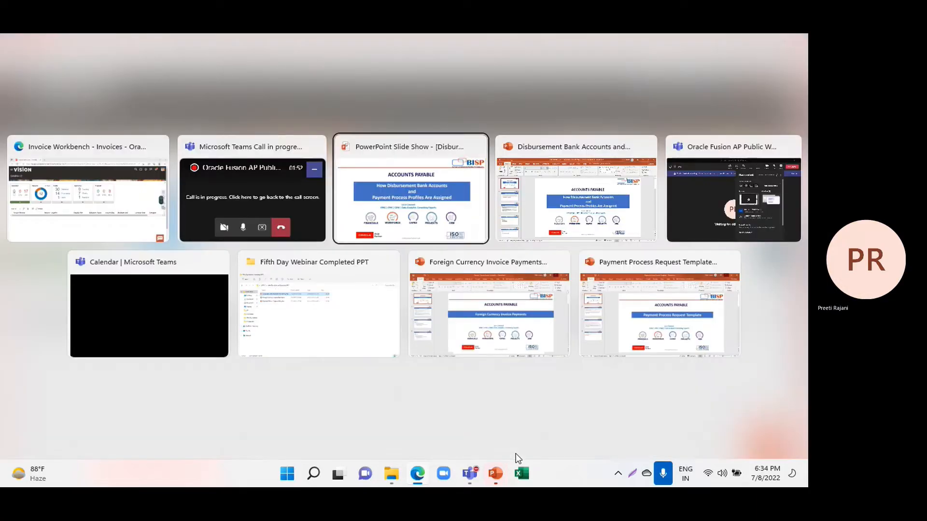
key(alt+Tab)
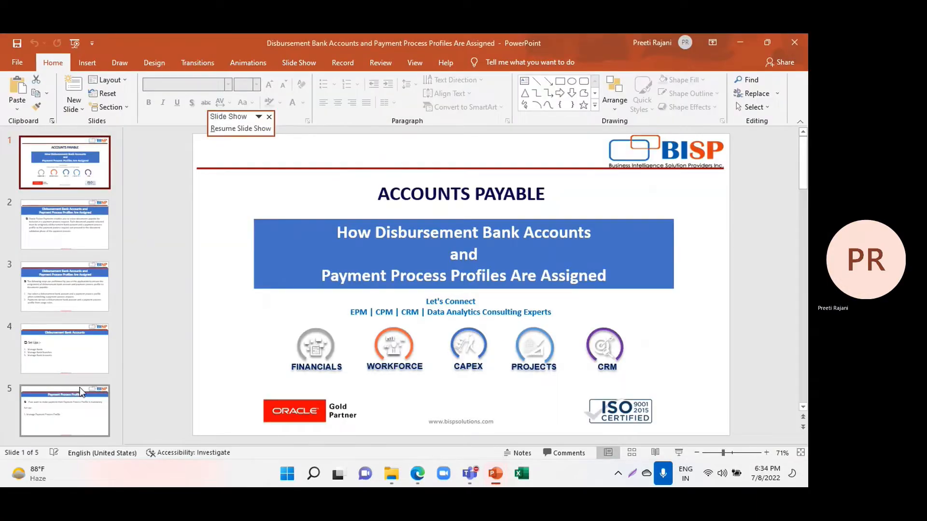
click(72, 214)
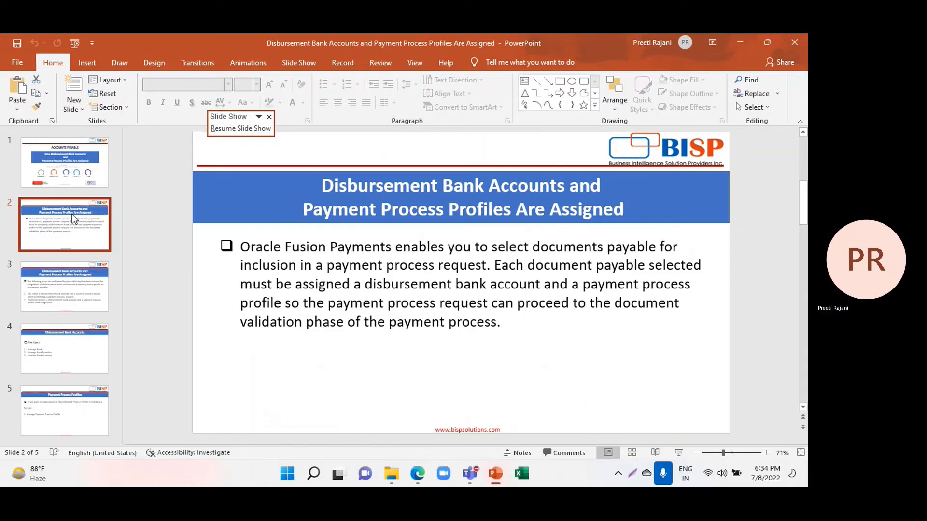
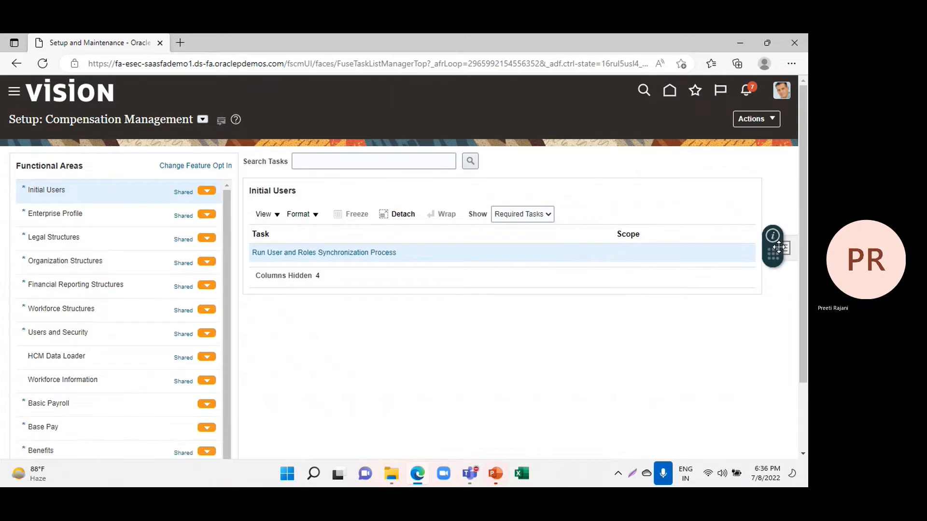
Open the FIN Implementation Project from Manage Implementation Projects.
drag(783, 247, 784, 342)
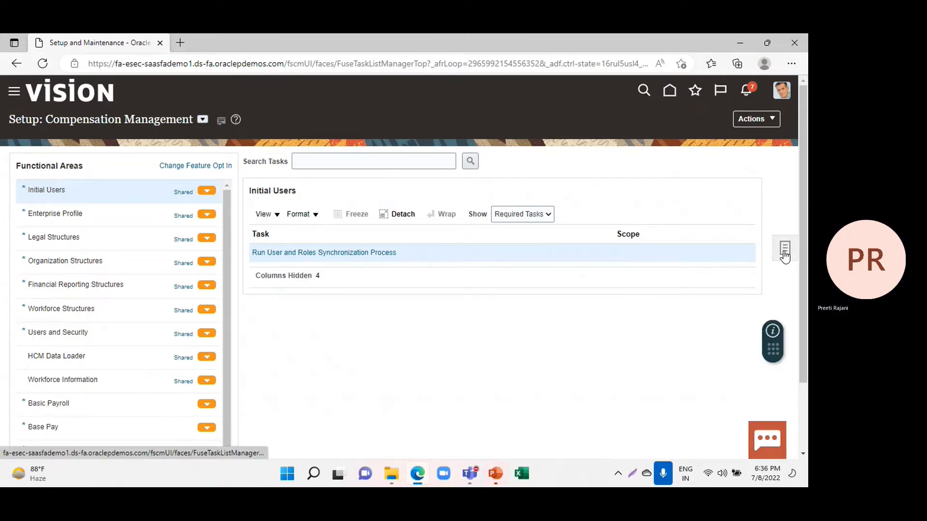
click(785, 250)
click(709, 159)
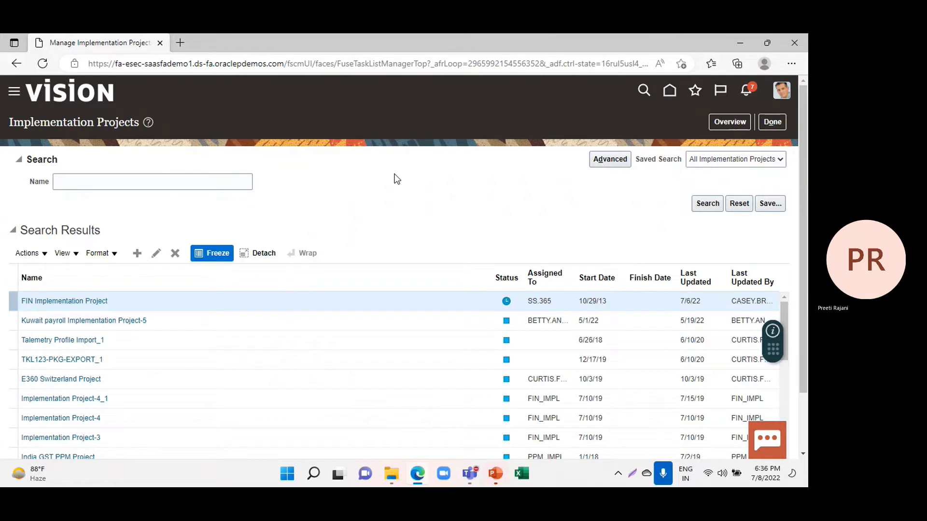
click(65, 303)
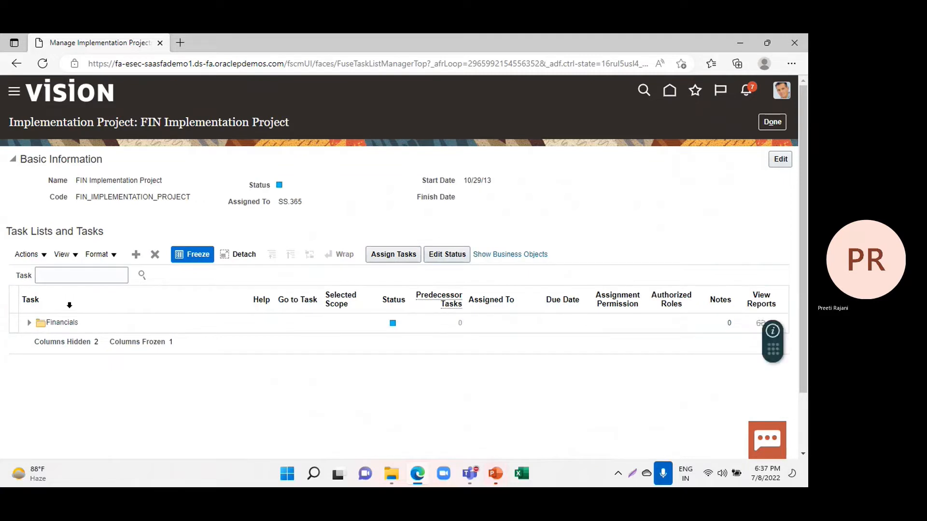
Search the project's tasks for 'manage bank', expand the results and open Manage Banks.
click(102, 276)
text(m)
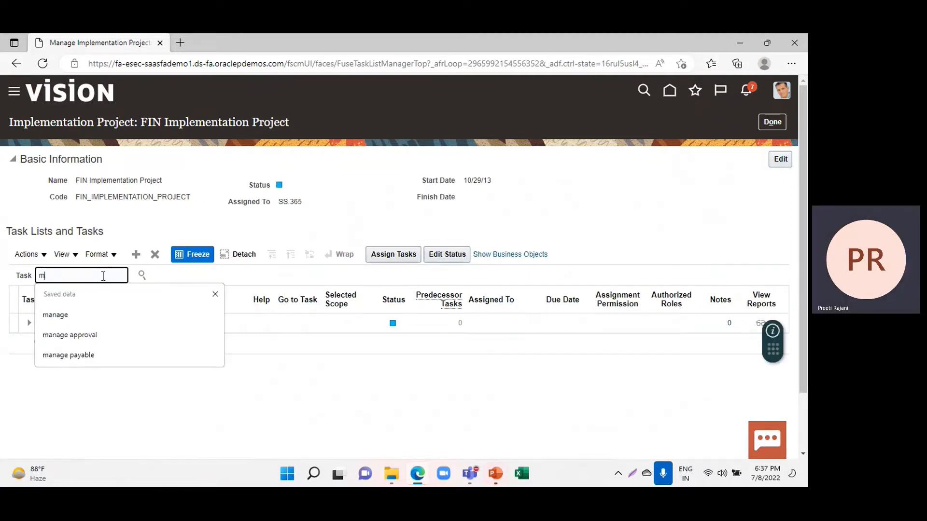
text(anage)
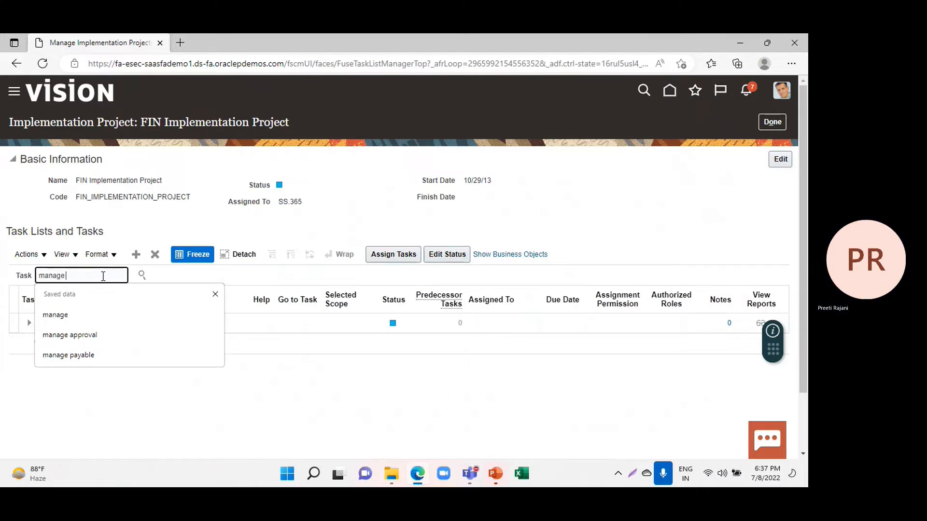
text( bank)
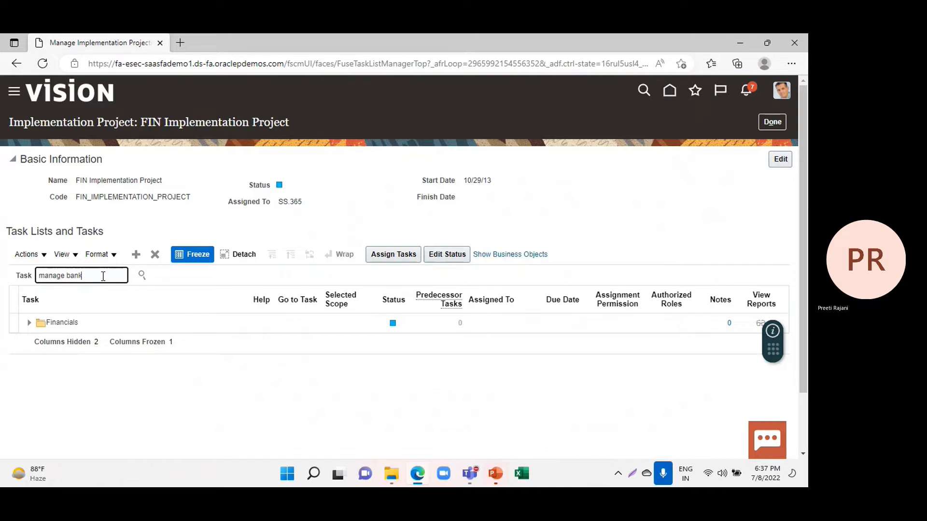
key(Return)
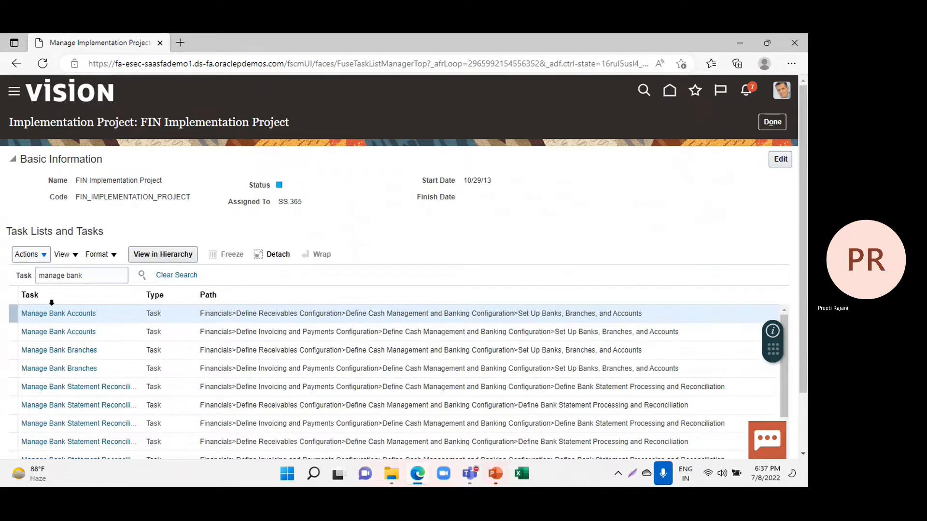
click(54, 317)
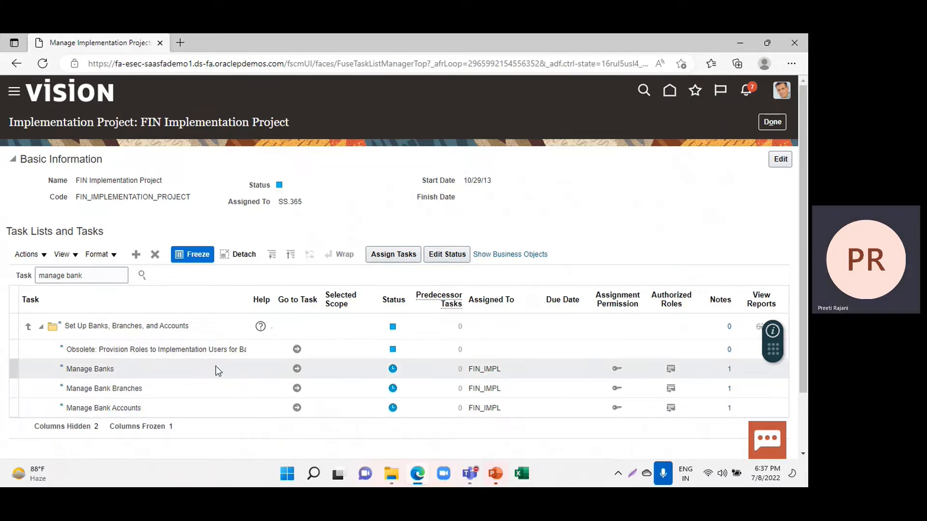
click(296, 369)
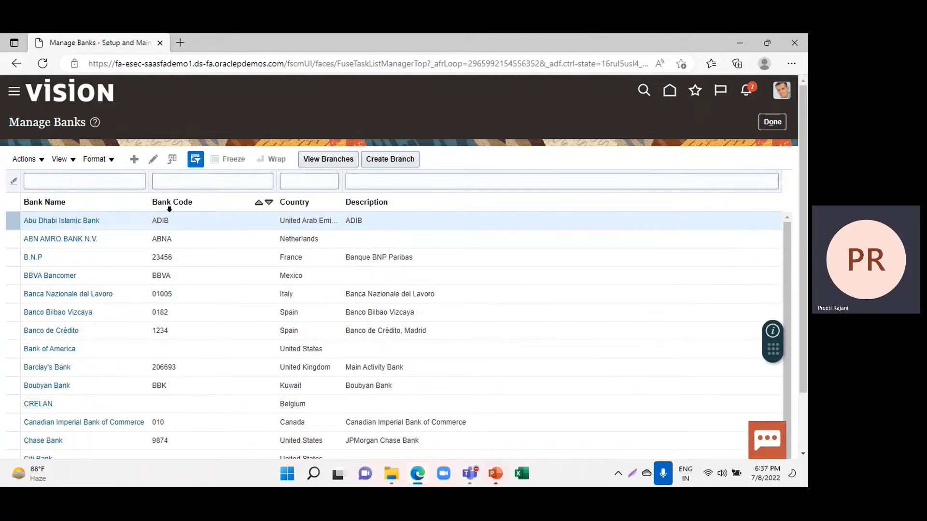
Start a new bank and choose United States as its Country.
click(137, 162)
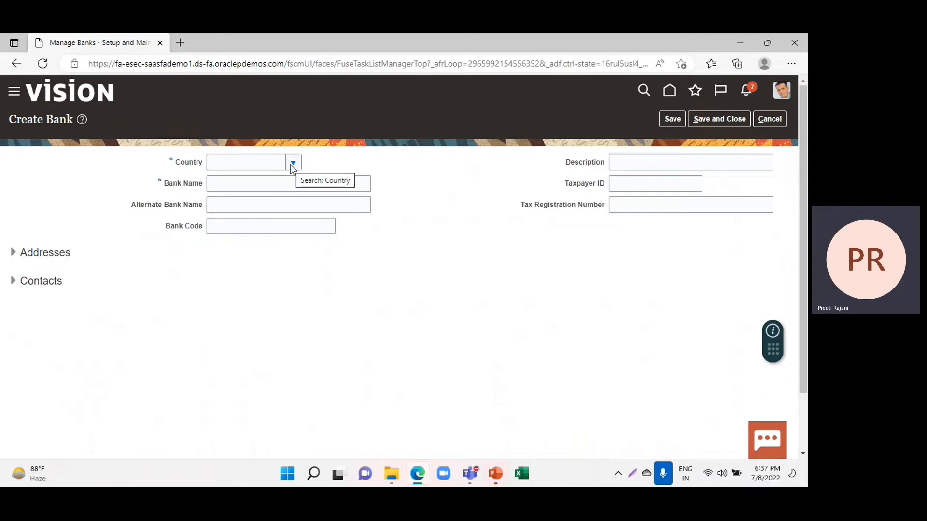
click(292, 163)
scroll(270, 256, down, 5)
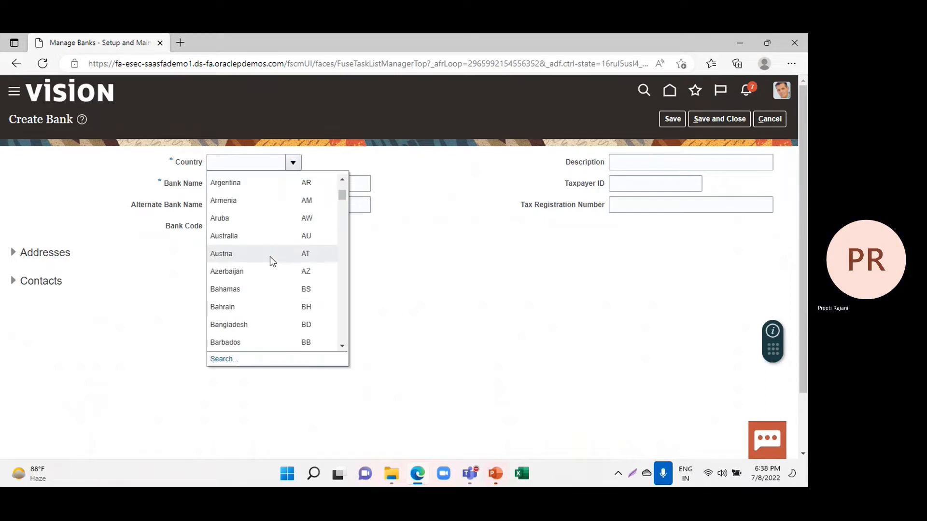
scroll(270, 257, down, 3)
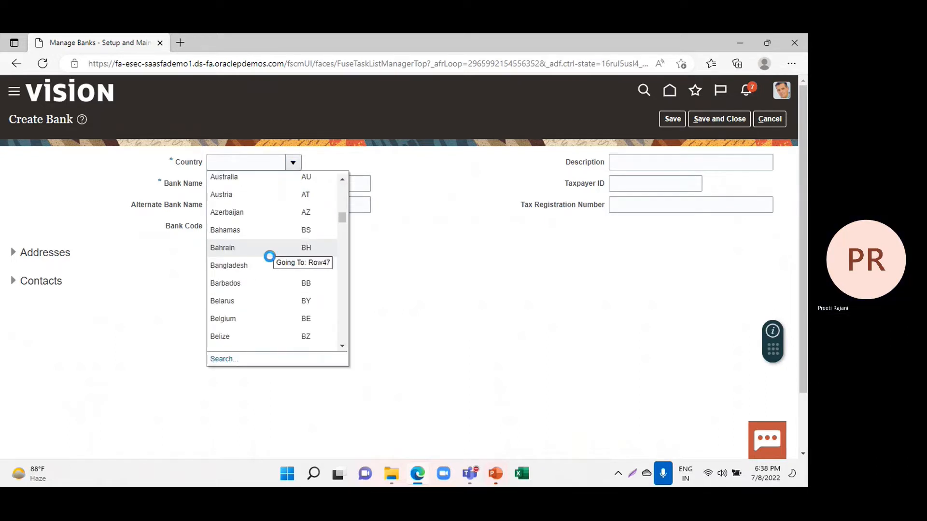
scroll(271, 256, down, 6)
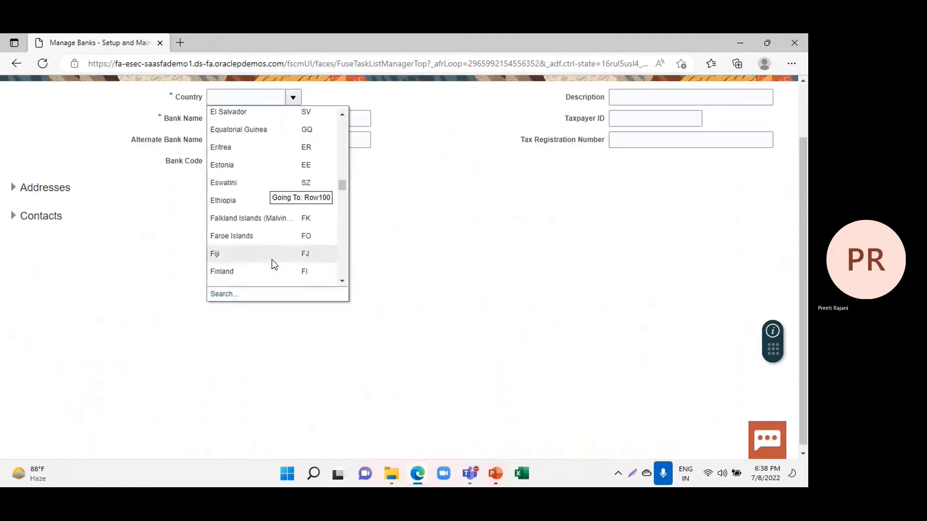
scroll(271, 259, down, 4)
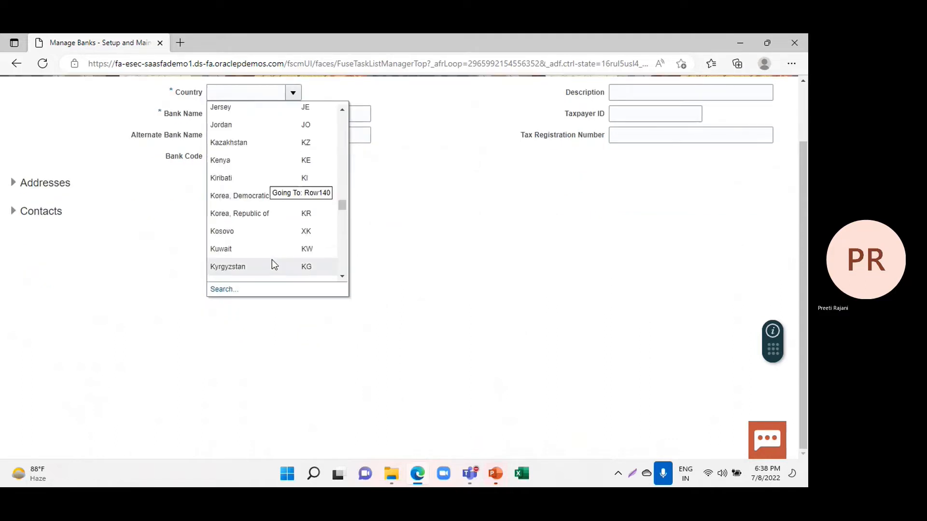
scroll(272, 260, down, 10)
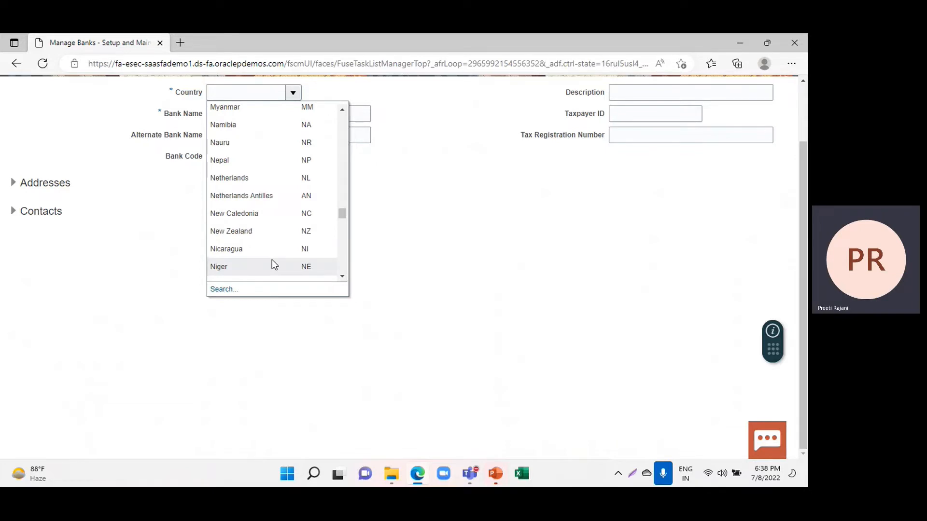
scroll(271, 260, down, 4)
scroll(271, 260, down, 10)
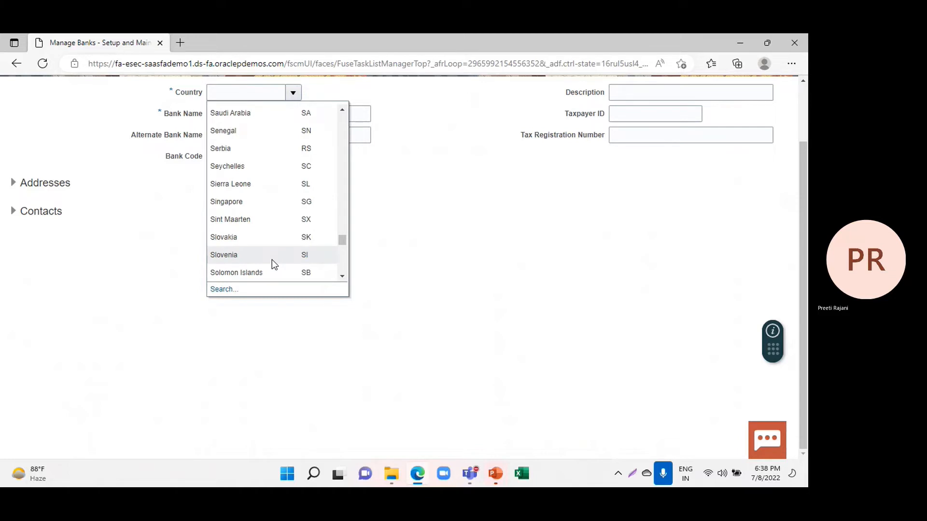
scroll(272, 259, down, 3)
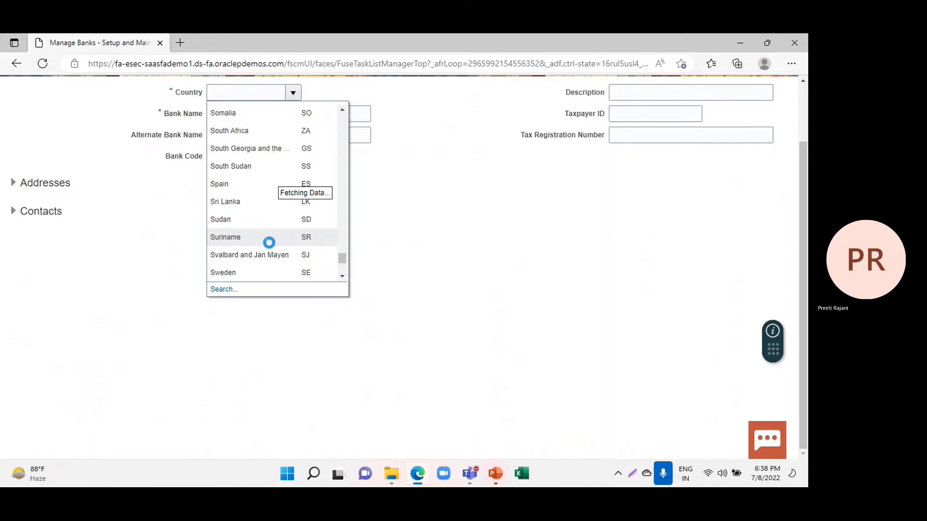
scroll(269, 243, down, 7)
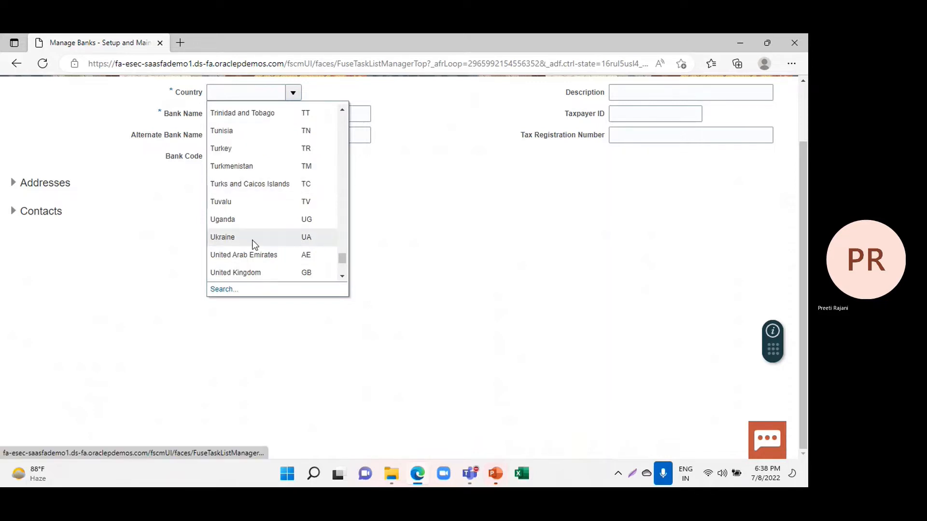
scroll(252, 239, down, 1)
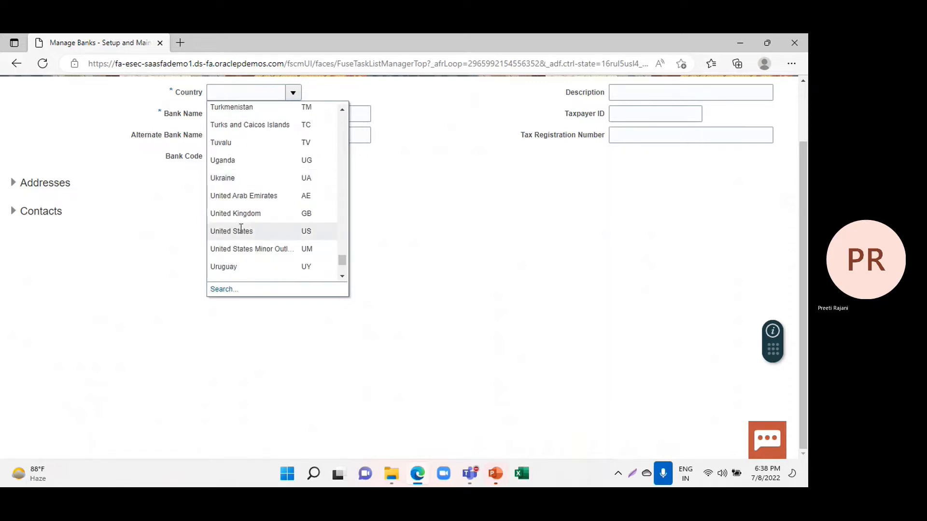
click(240, 229)
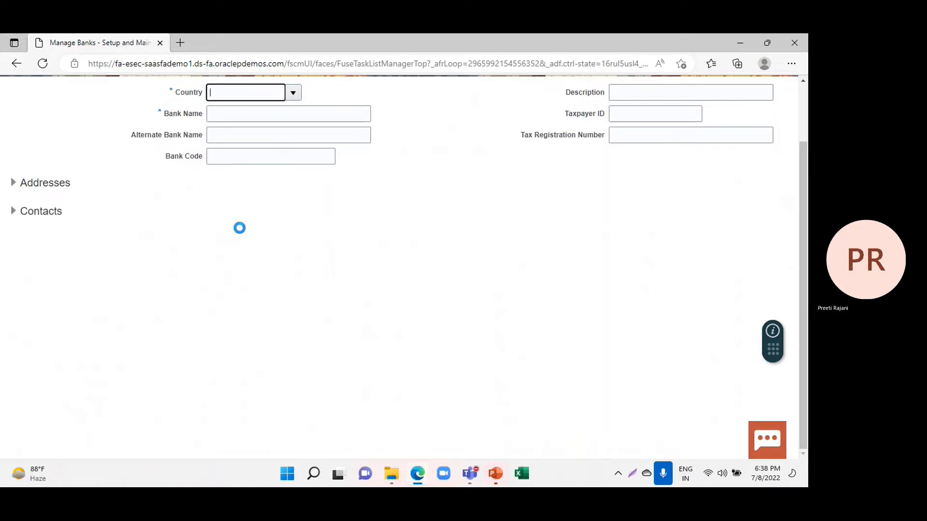
Name the bank RTI_Bank with alternate name RTI_Bank, then save and close it.
click(235, 119)
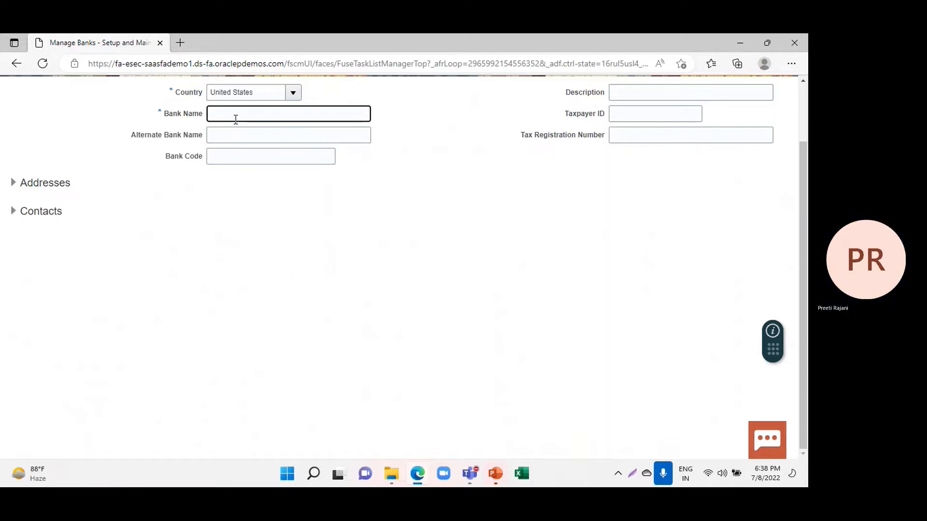
text(RTI_Bank)
double_click(283, 115)
key(ctrl+c)
click(270, 137)
key(ctrl+v)
scroll(433, 246, up, 2)
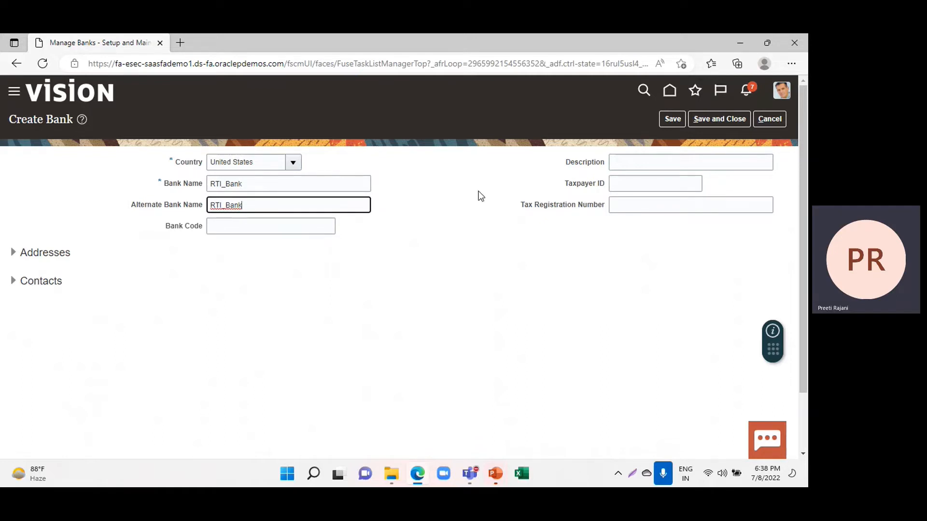
click(724, 120)
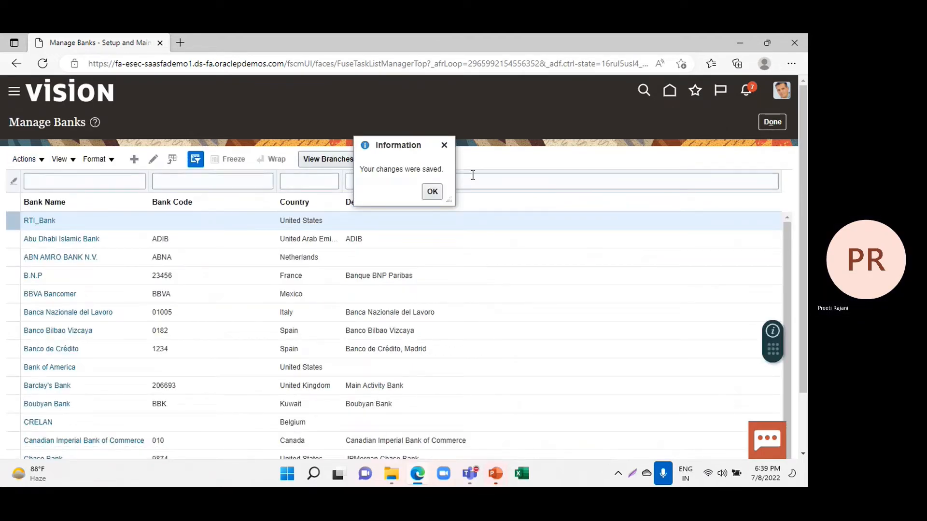
click(432, 191)
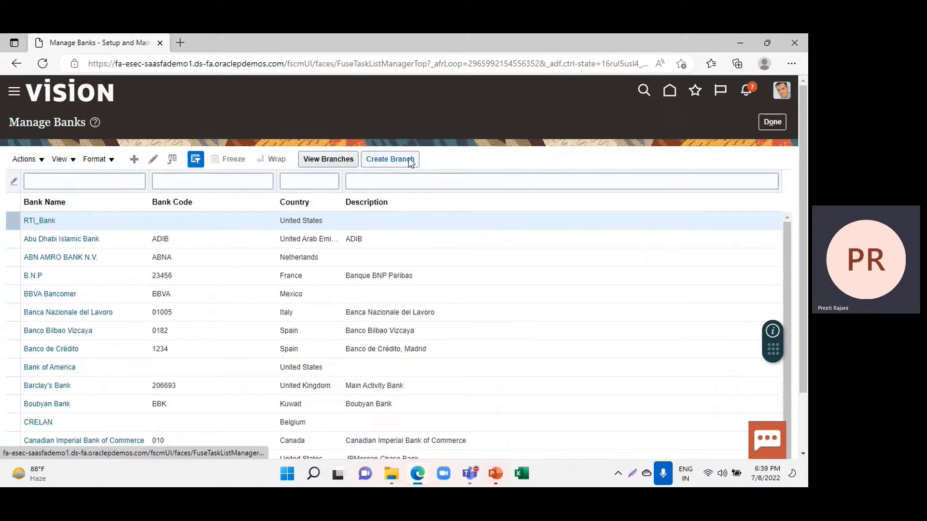
Reopen Manage Banks, select RTI_Bank and start creating a branch for it.
click(780, 126)
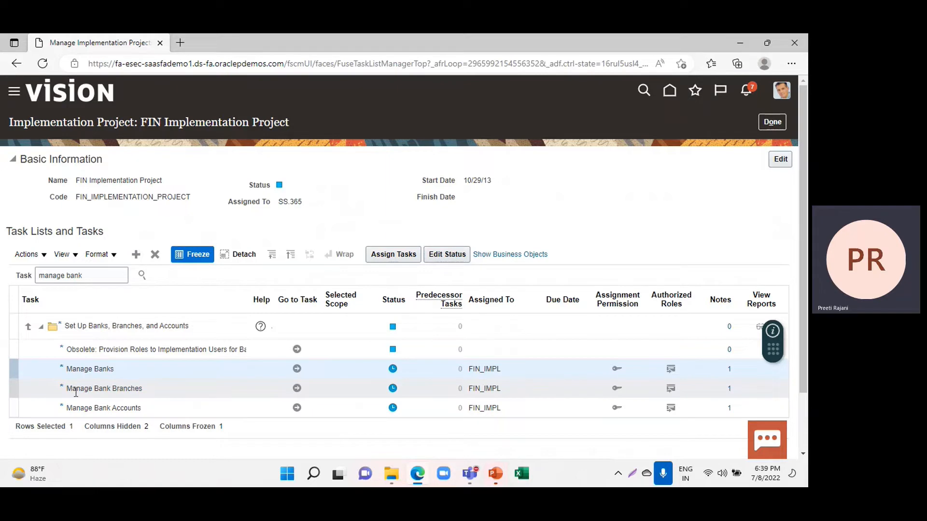
click(297, 368)
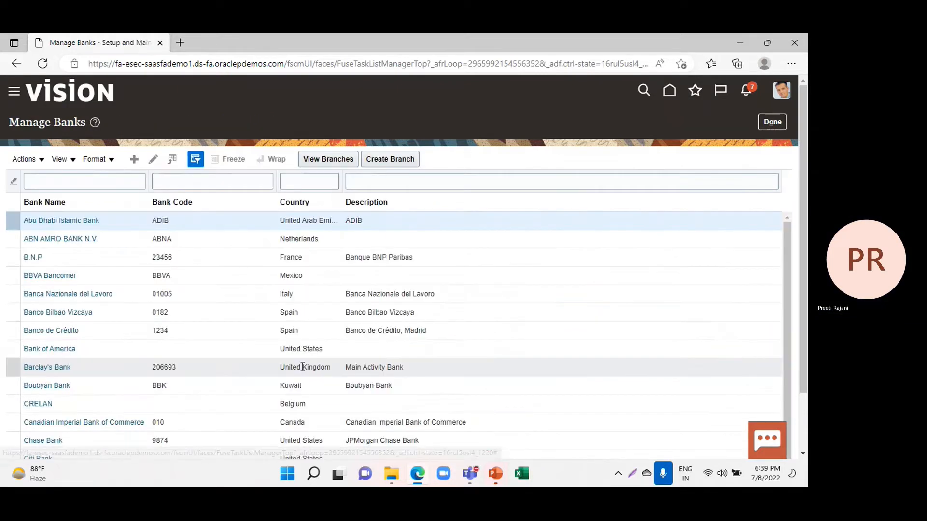
click(68, 181)
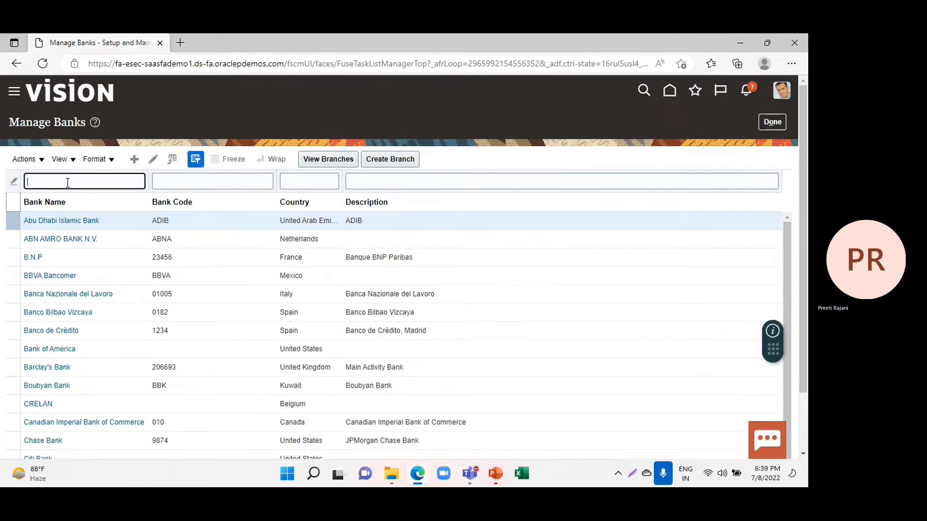
scroll(96, 292, down, 1)
scroll(96, 292, down, 1)
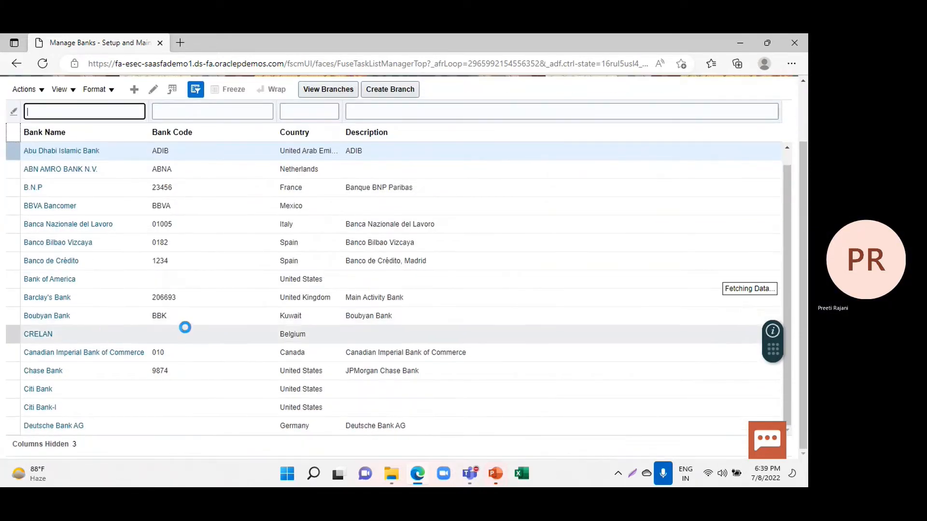
scroll(82, 335, down, 5)
scroll(82, 332, down, 7)
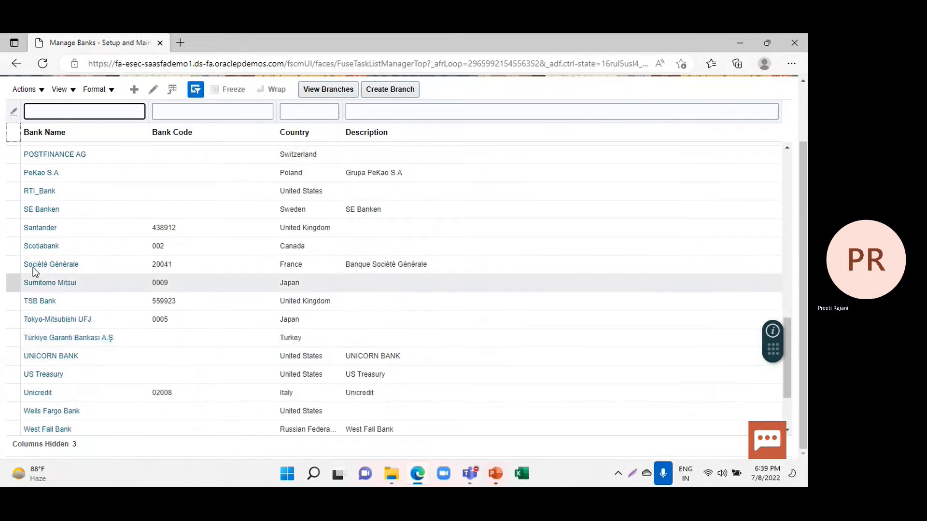
click(12, 192)
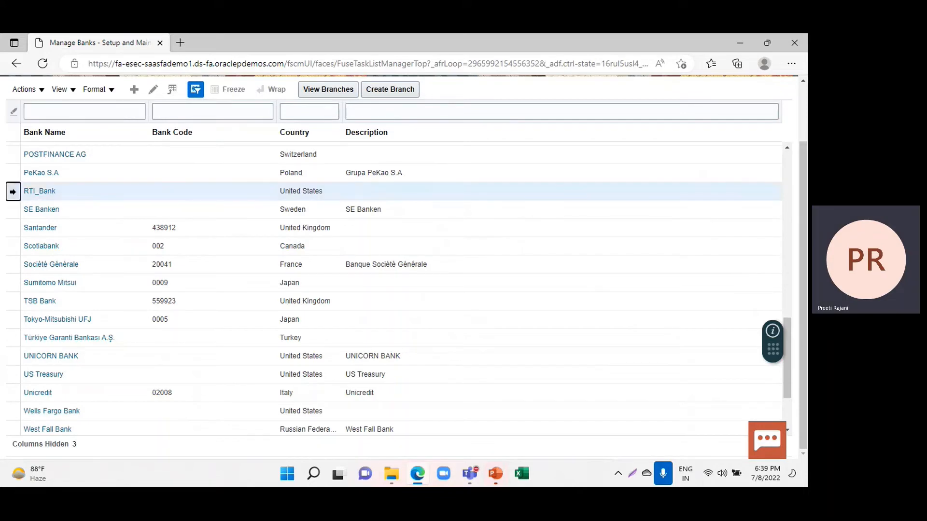
click(390, 92)
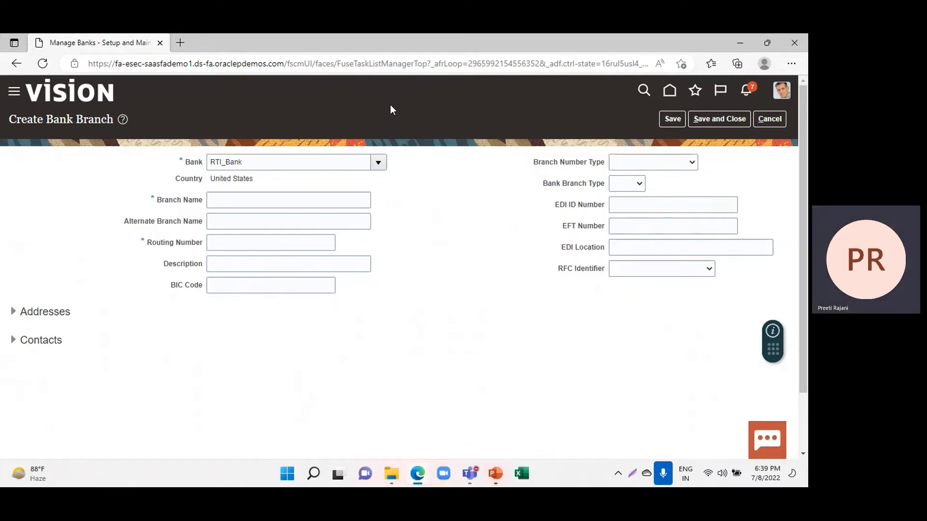
Save branch RTI-Branch with routing number 091000022 and dismiss the confirmation.
click(264, 197)
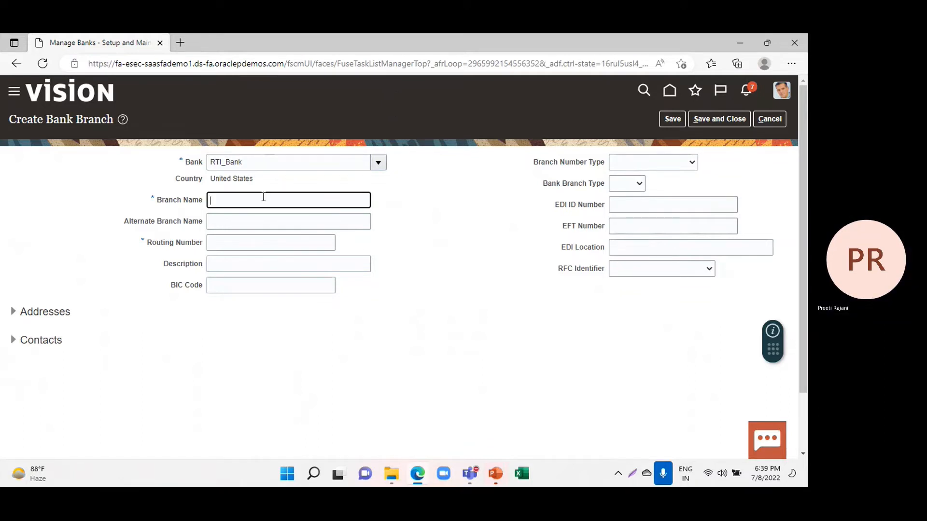
text(RTI-Branch)
click(226, 242)
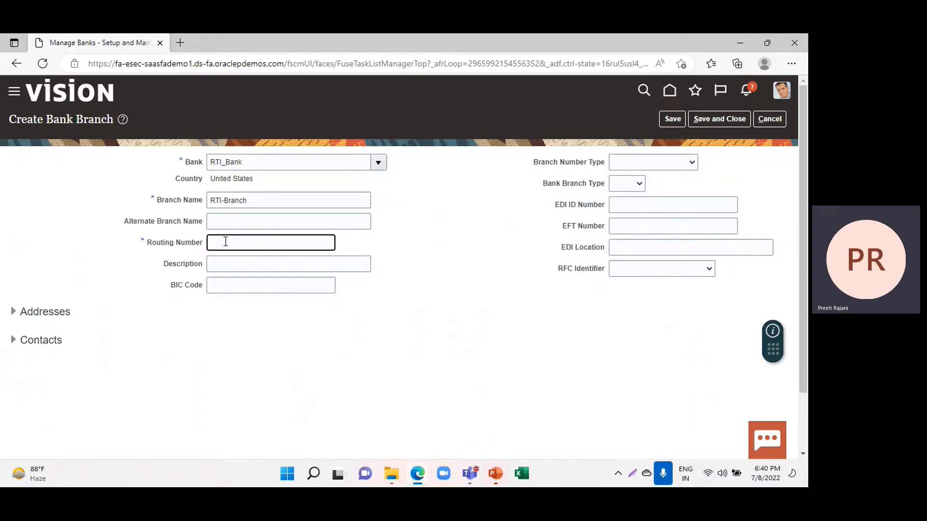
text(091)
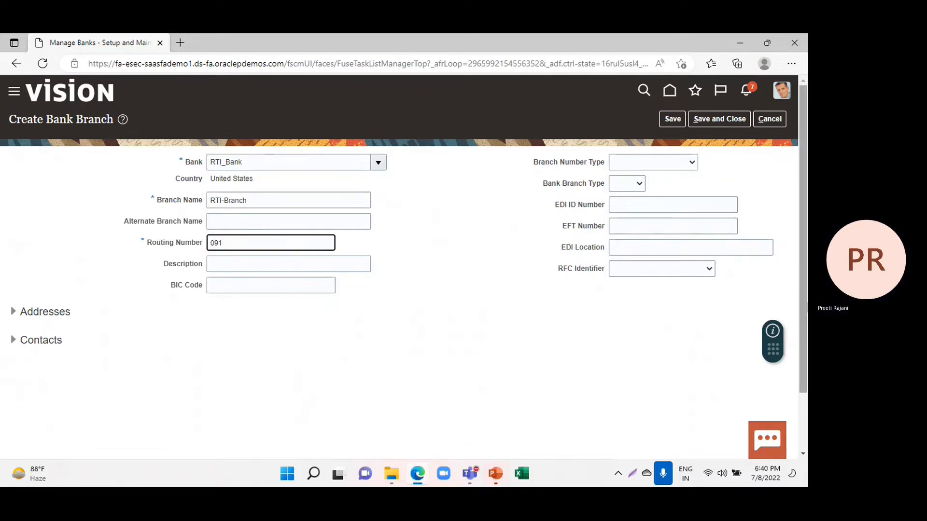
text(0000022)
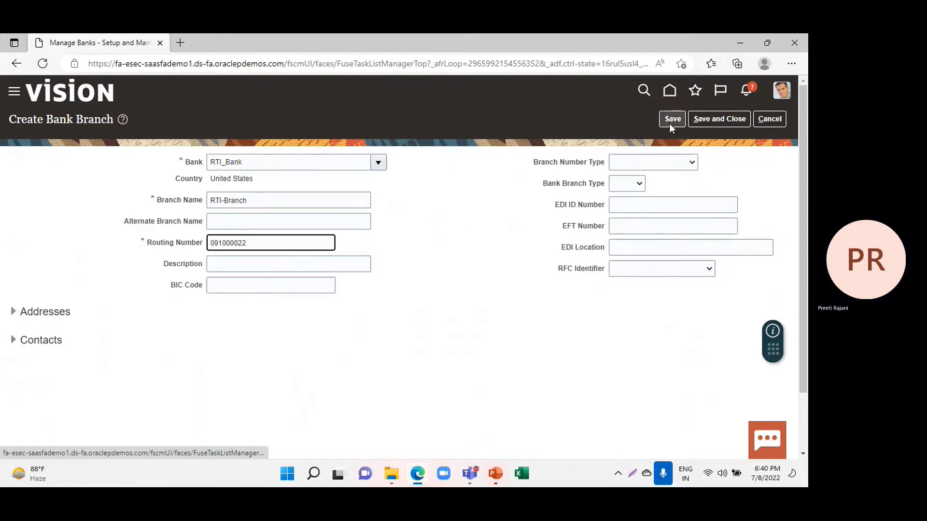
click(707, 116)
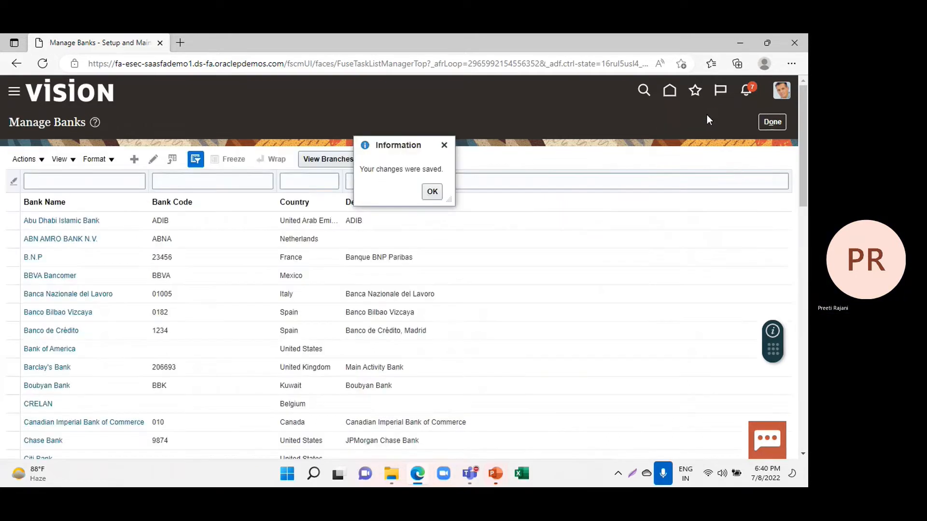
click(433, 192)
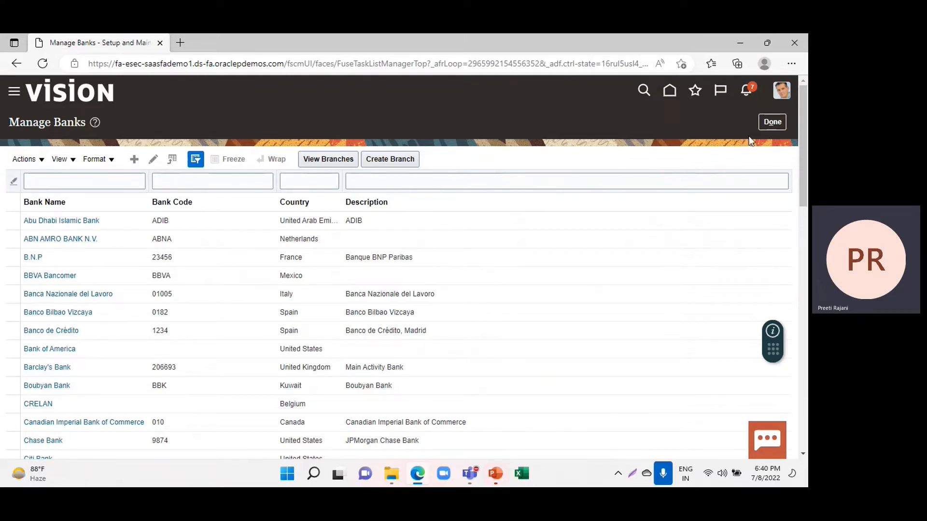
Return to the project task list and open Manage Bank Accounts.
click(772, 122)
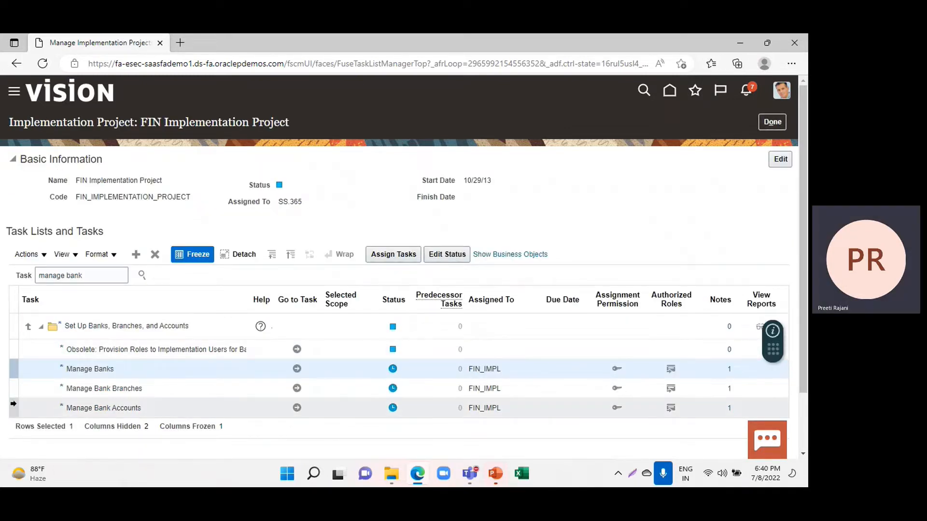
click(14, 406)
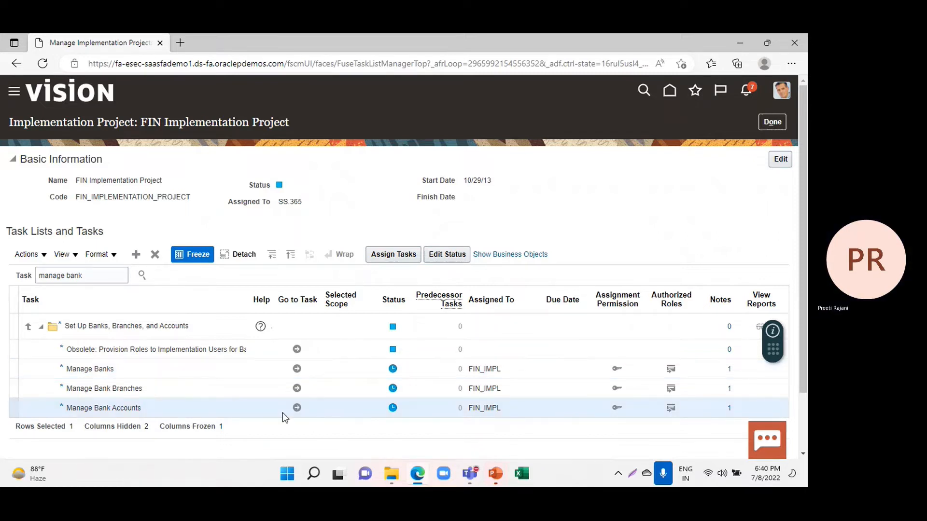
click(297, 409)
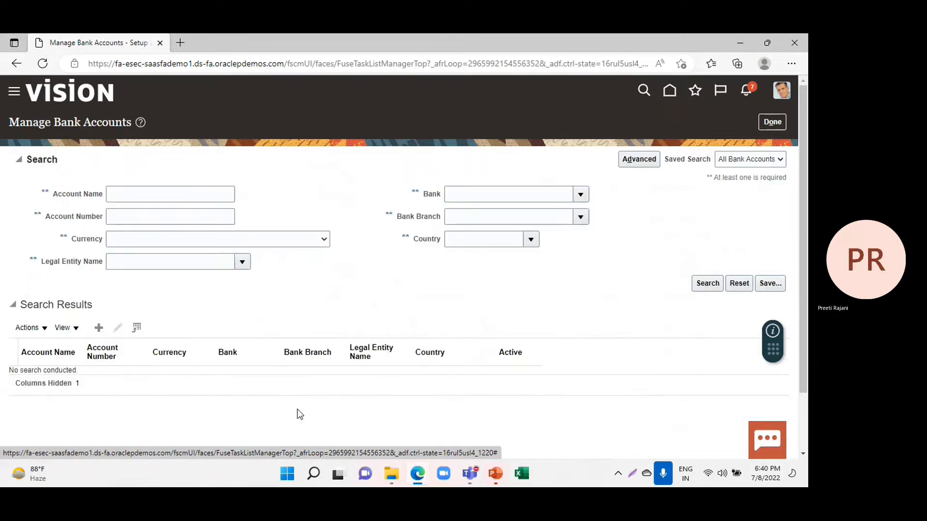
Start a new bank account and choose RTI-Branch as its bank branch.
click(99, 328)
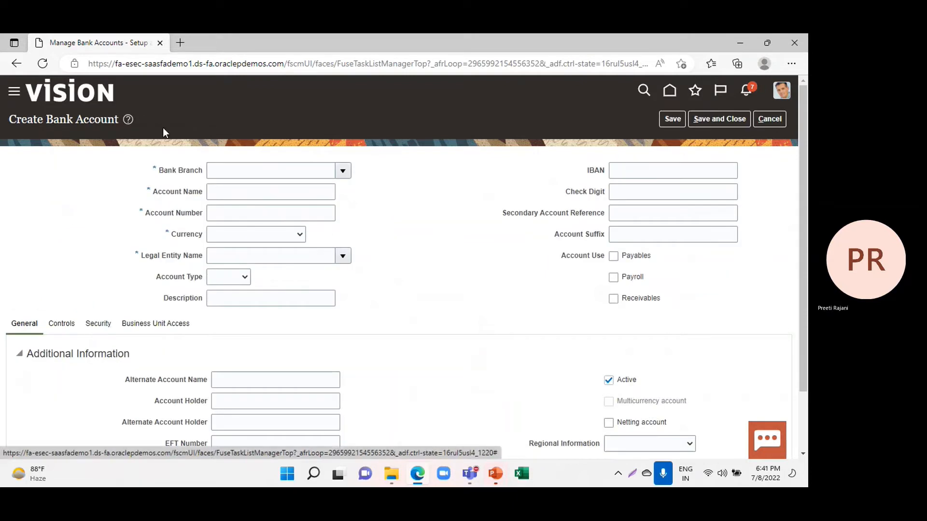
click(343, 170)
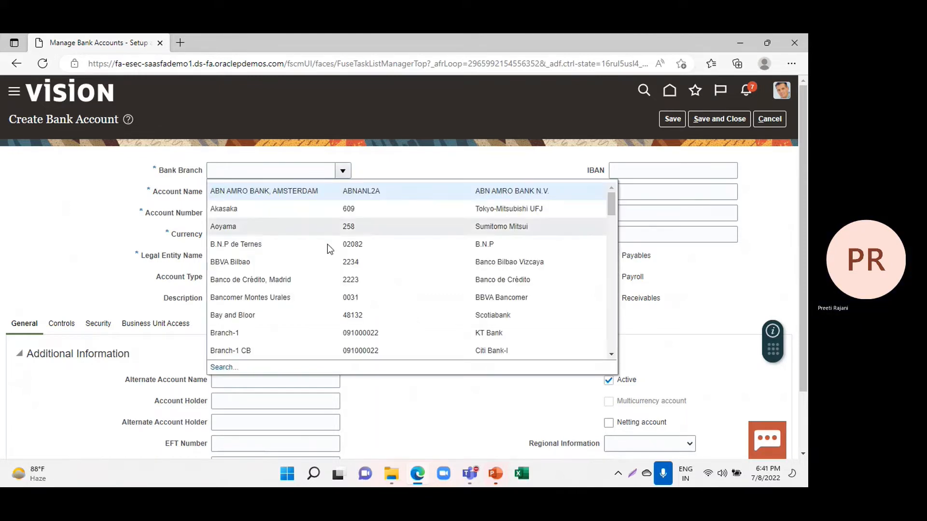
scroll(278, 253, down, 5)
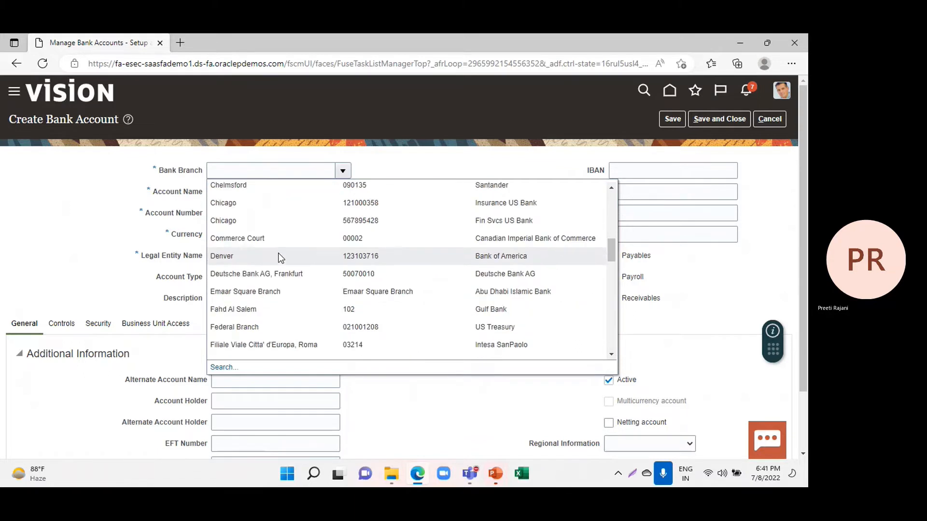
scroll(280, 256, down, 5)
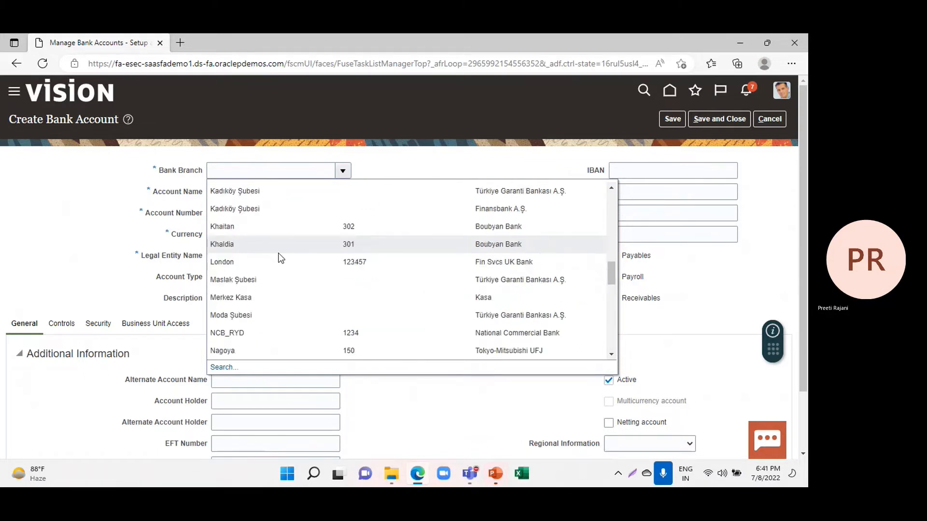
scroll(281, 259, down, 5)
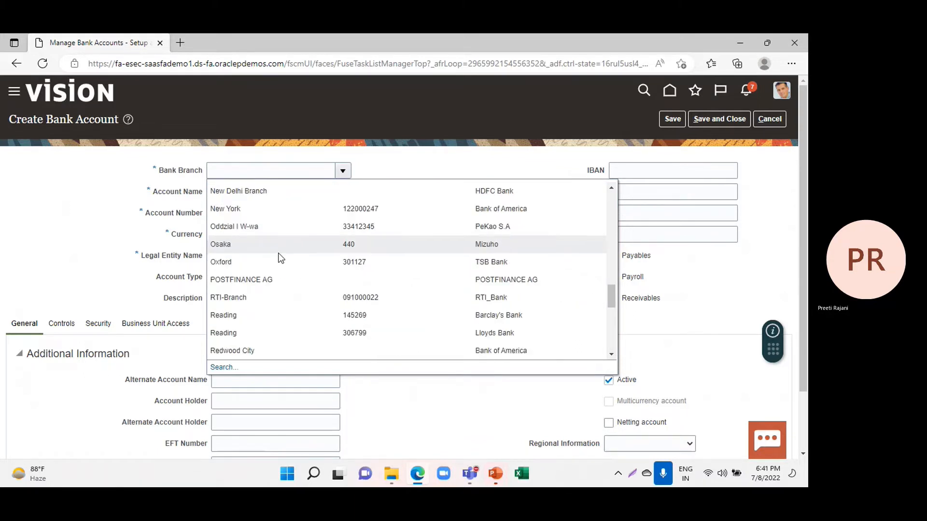
click(260, 298)
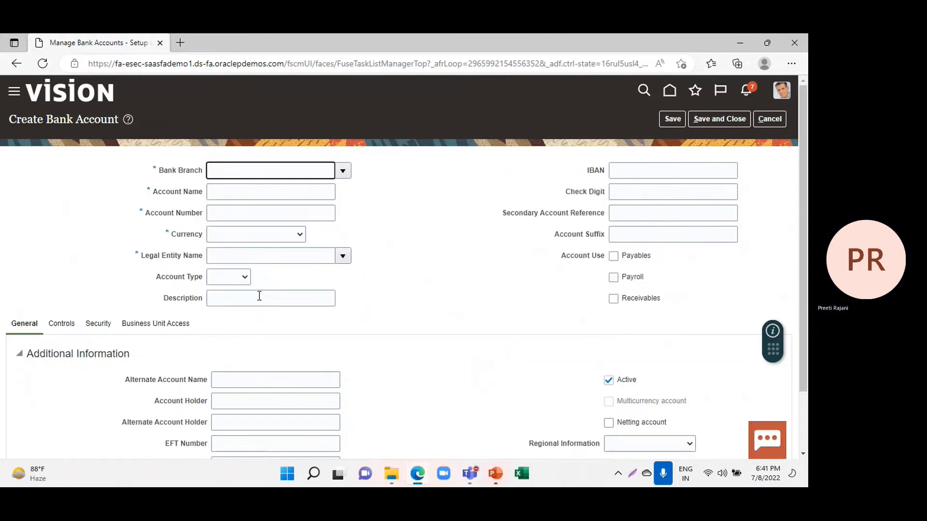
Name the account 'RTI Bank Account' and enter its account number.
click(259, 191)
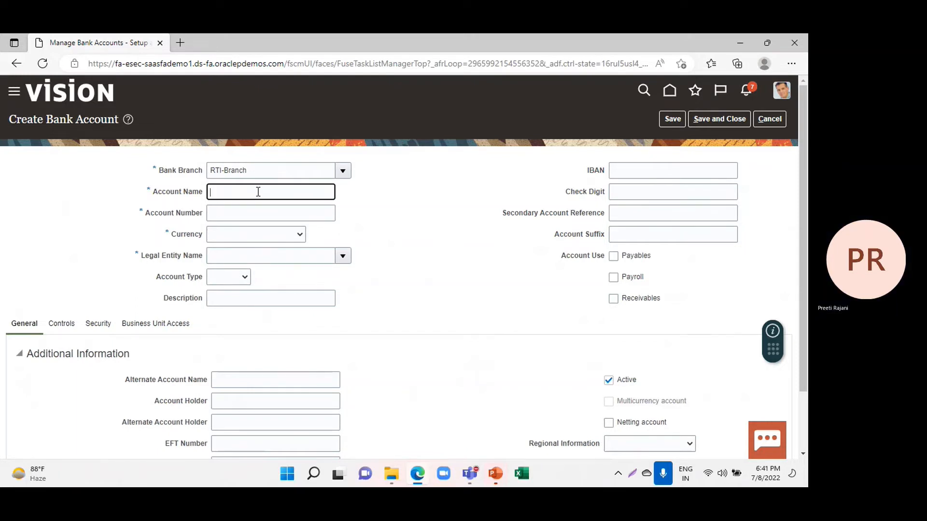
text(RTI A)
text(ccount)
key(Left)
key(Left)
key(Left)
key(Left)
text(Bank)
click(261, 210)
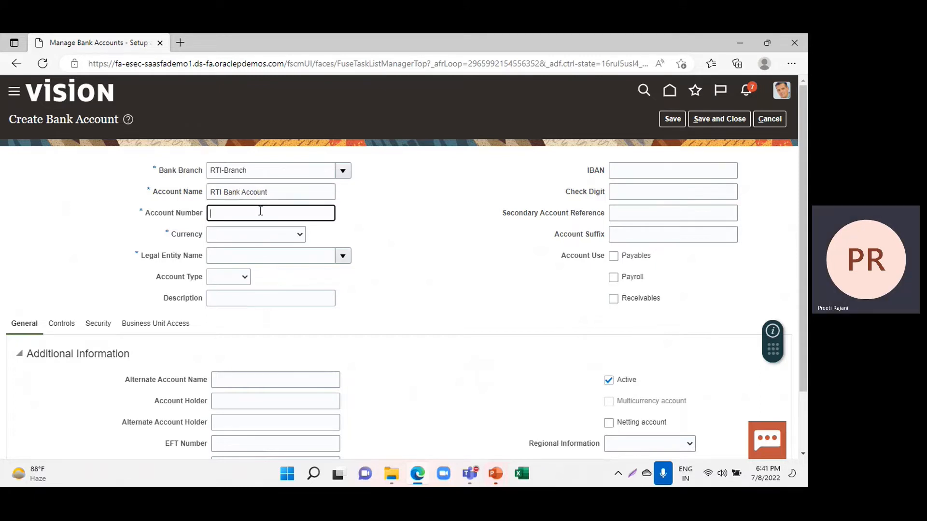
text(12345)
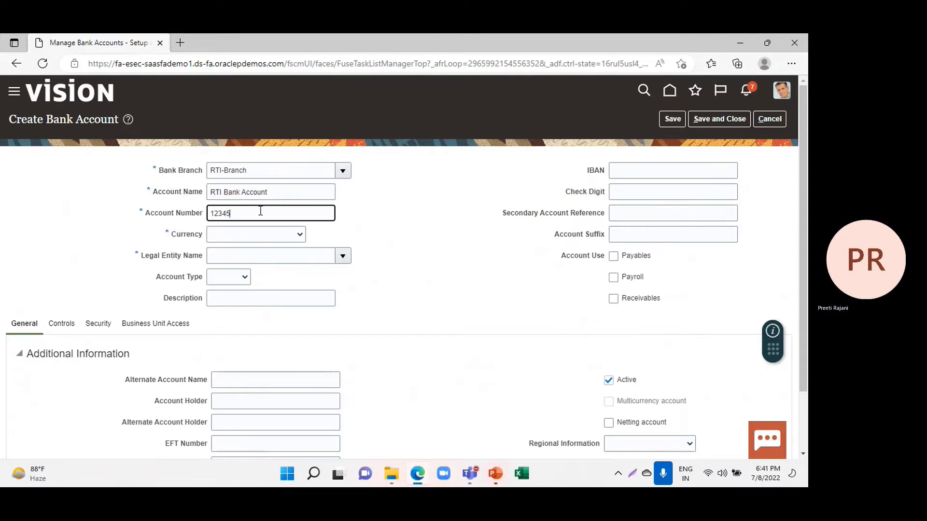
text(01234509)
Set the account currency to USD - US Dollar and legal entity to US2 Legal Entity.
click(243, 236)
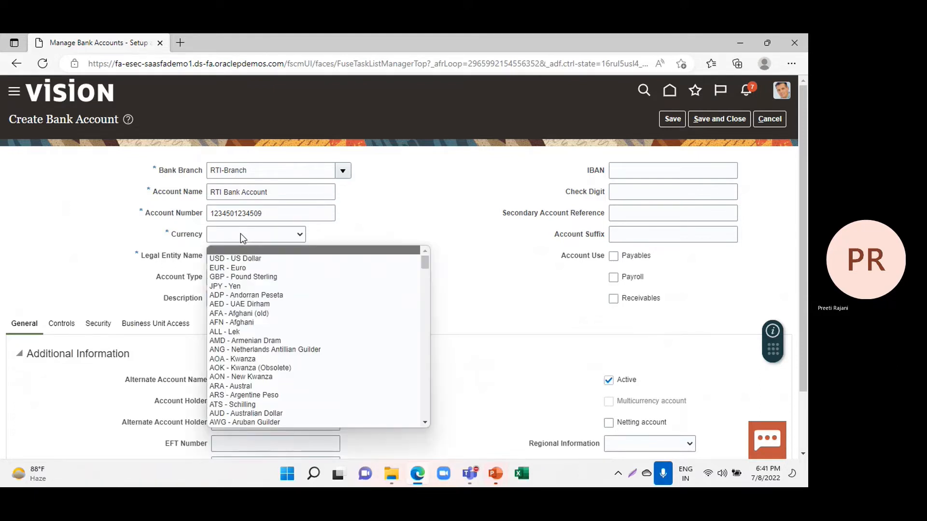
click(245, 259)
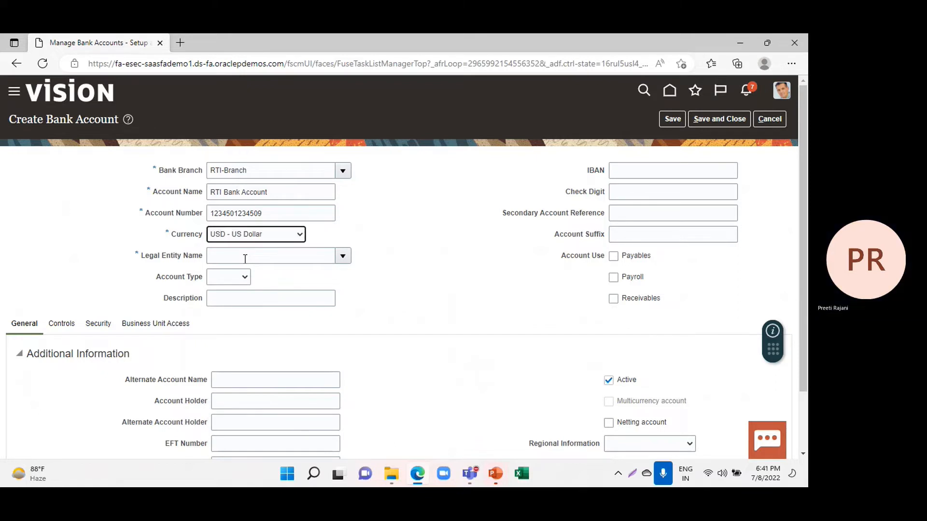
click(344, 260)
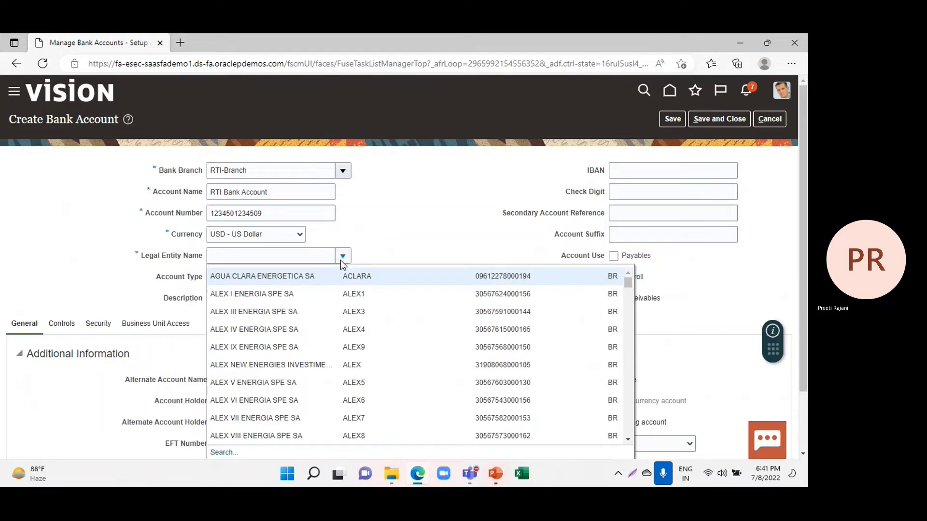
scroll(300, 325, down, 5)
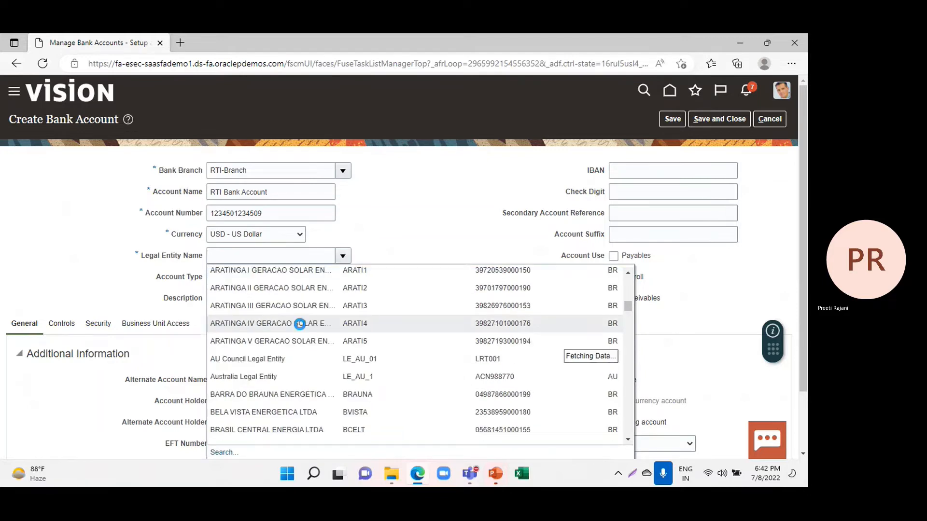
scroll(300, 324, down, 8)
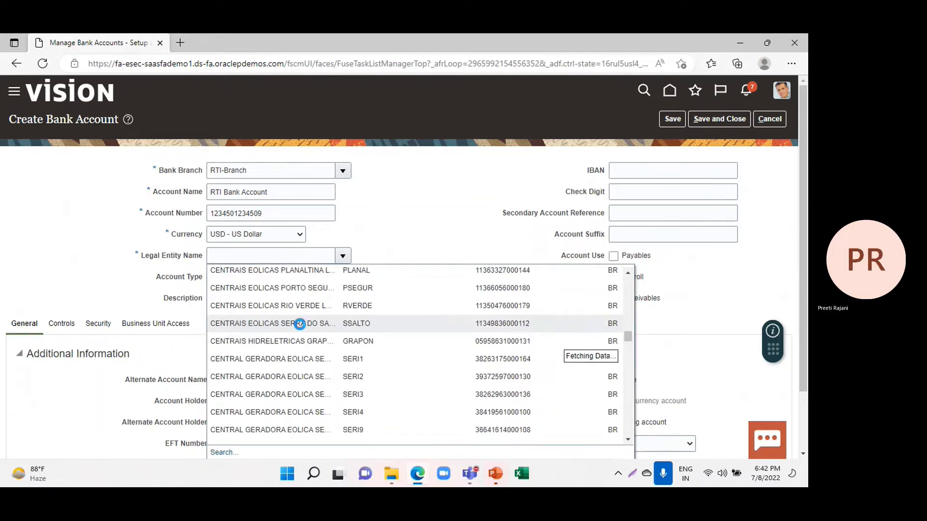
scroll(299, 324, down, 10)
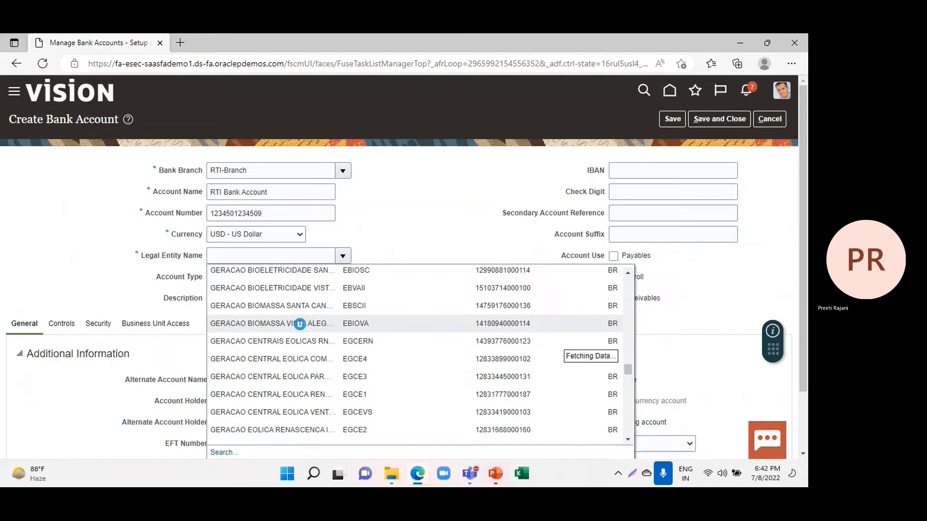
scroll(301, 330, down, 6)
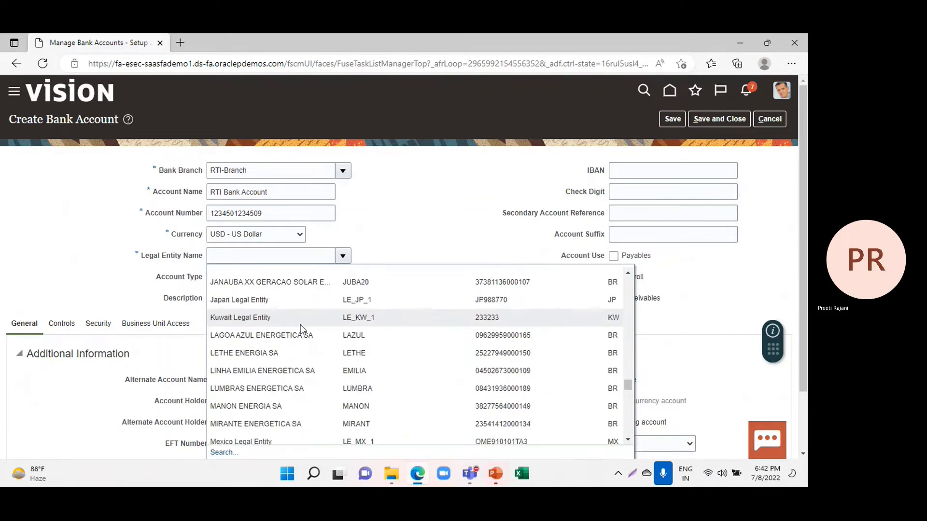
scroll(300, 328, down, 10)
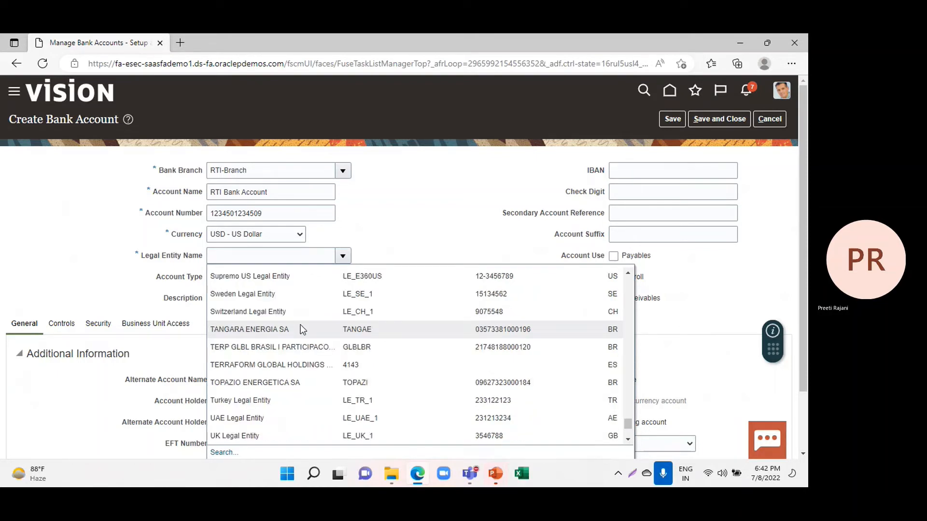
scroll(302, 330, down, 5)
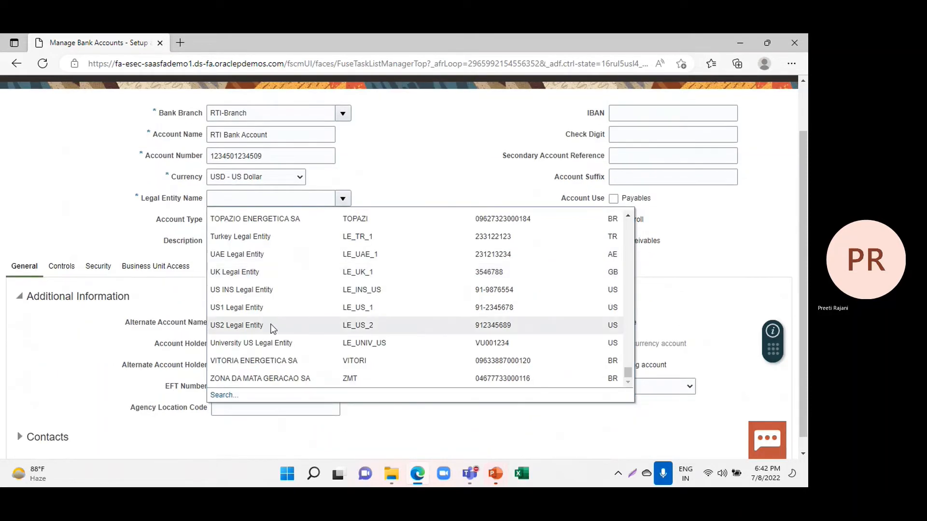
click(272, 325)
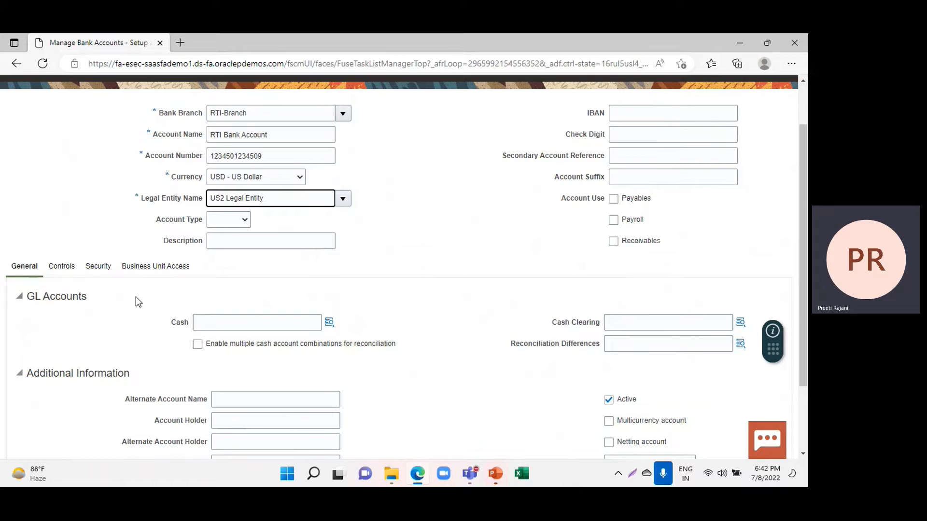
Set the Cash GL account to 101.10.11200.000.000.000 using account segment 11200 Cash.
click(226, 323)
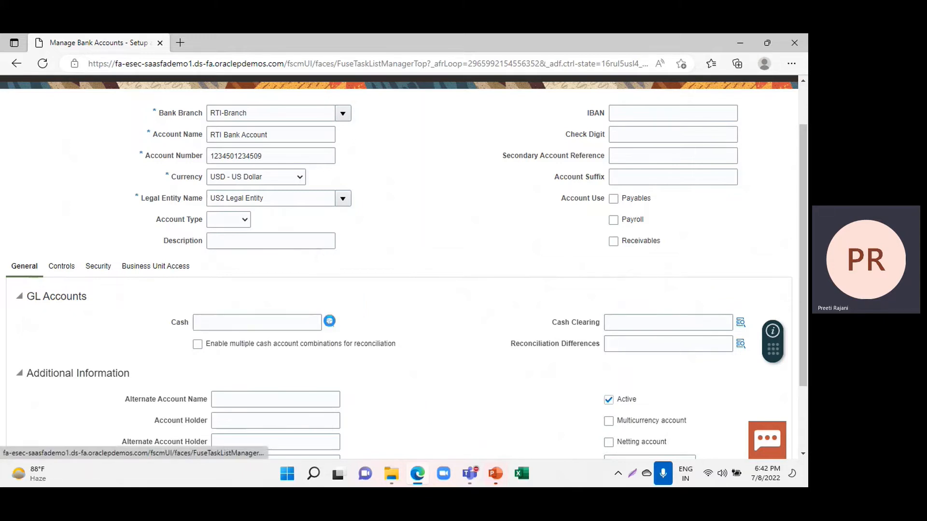
click(329, 321)
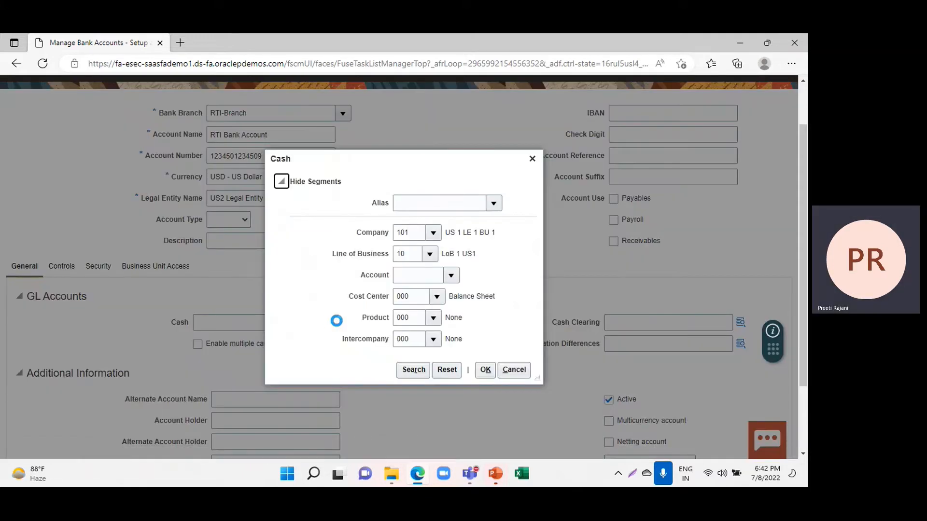
click(449, 274)
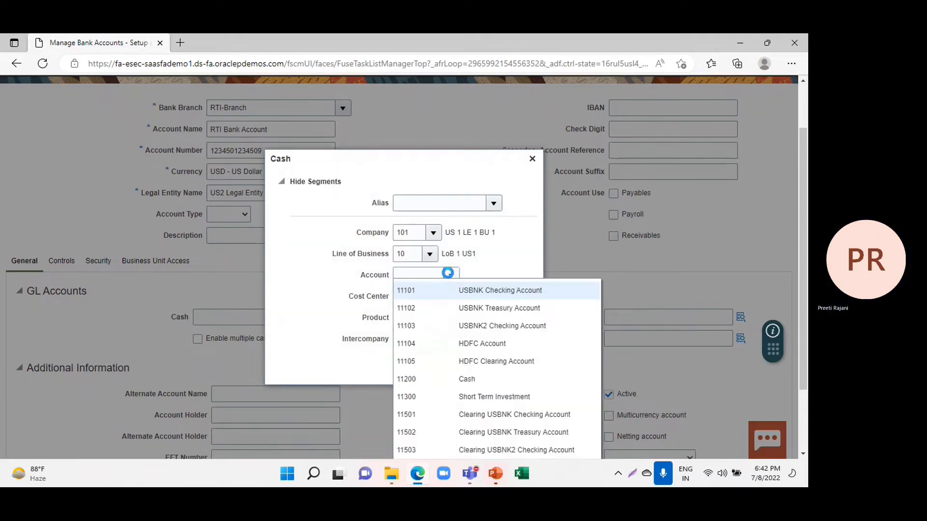
click(460, 380)
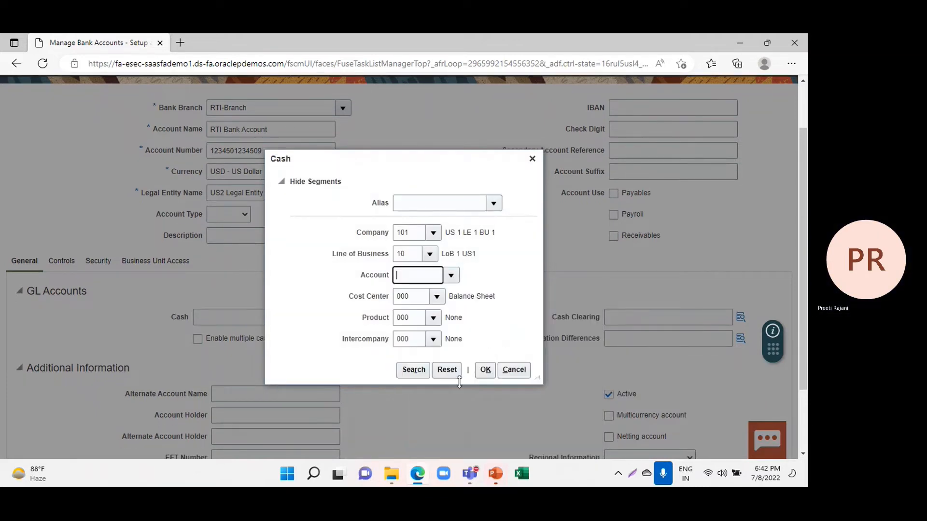
click(485, 370)
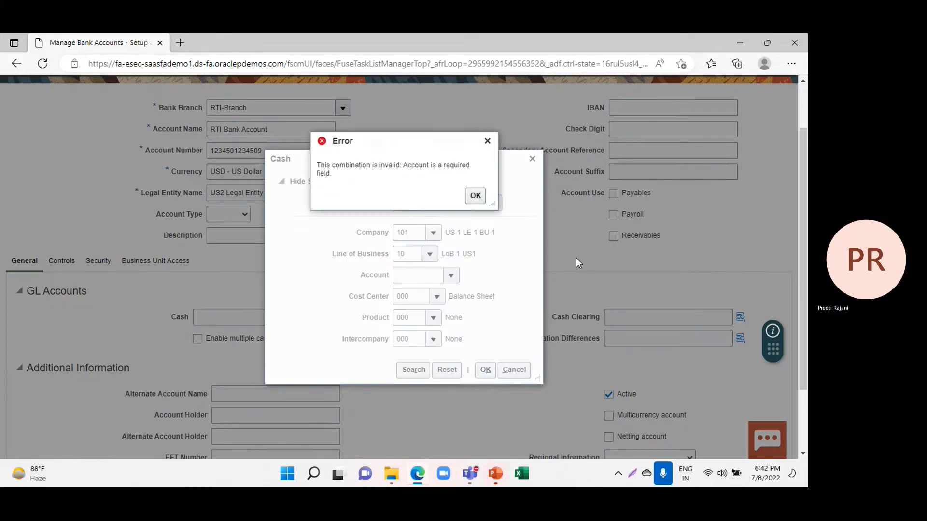
click(476, 195)
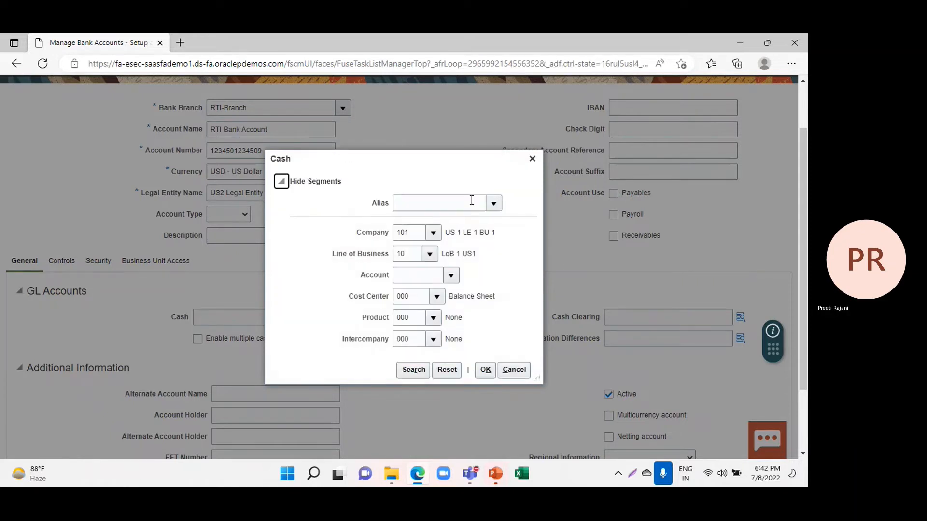
click(452, 276)
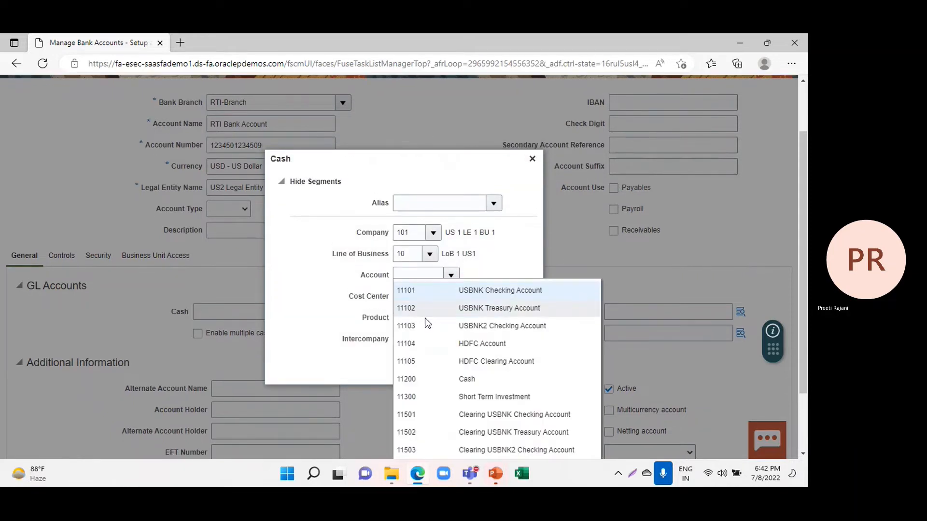
click(430, 381)
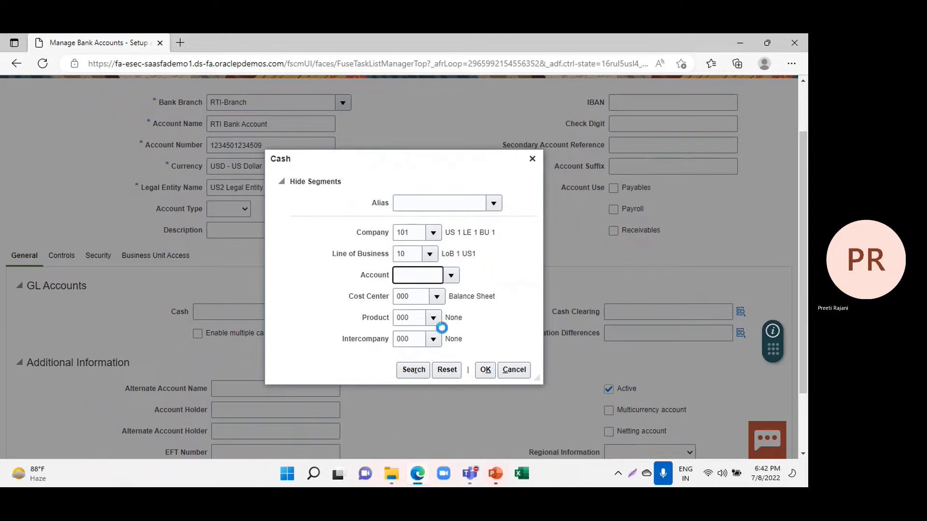
click(485, 375)
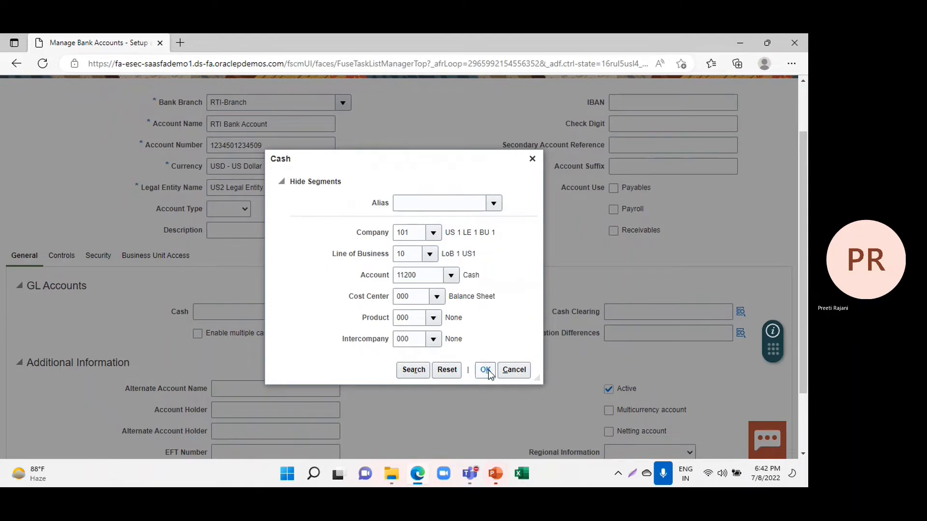
scroll(383, 302, down, 2)
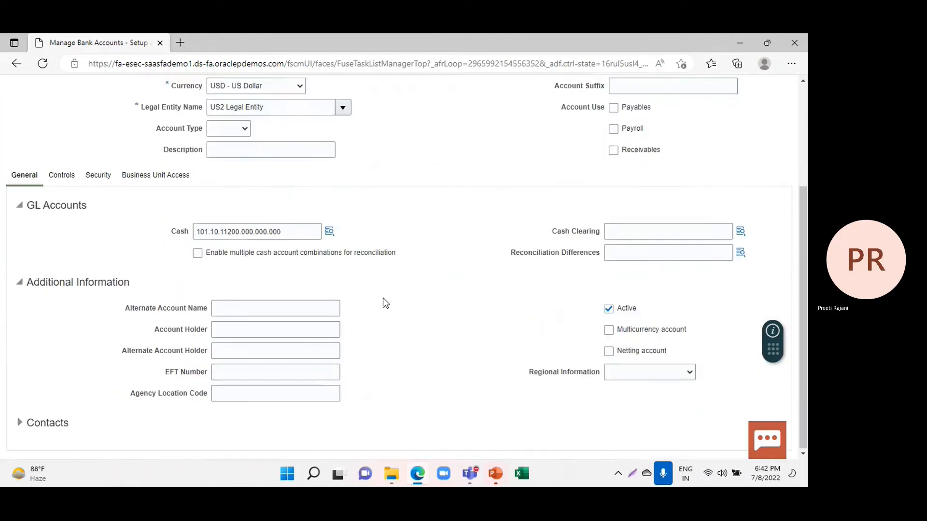
scroll(391, 302, up, 3)
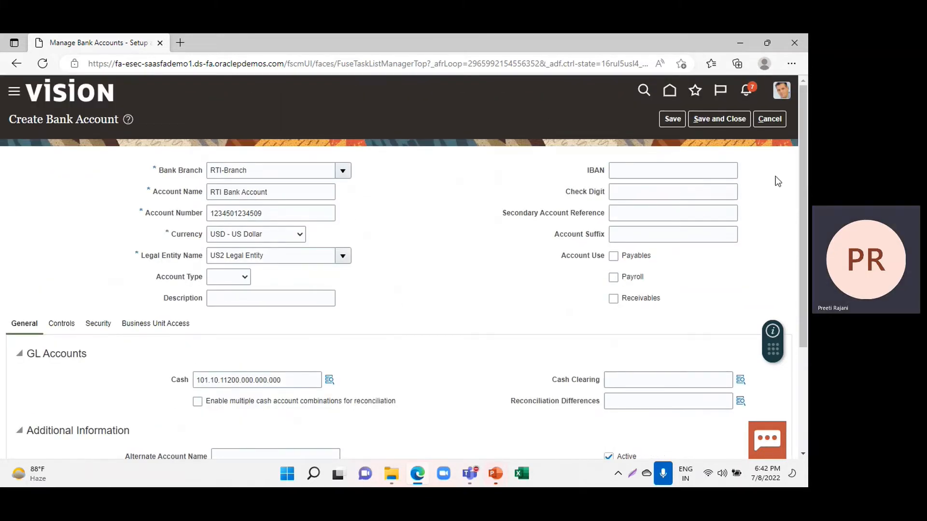
Save and close RTI Bank Account, return to the project, and switch to the PowerPoint slide.
click(717, 118)
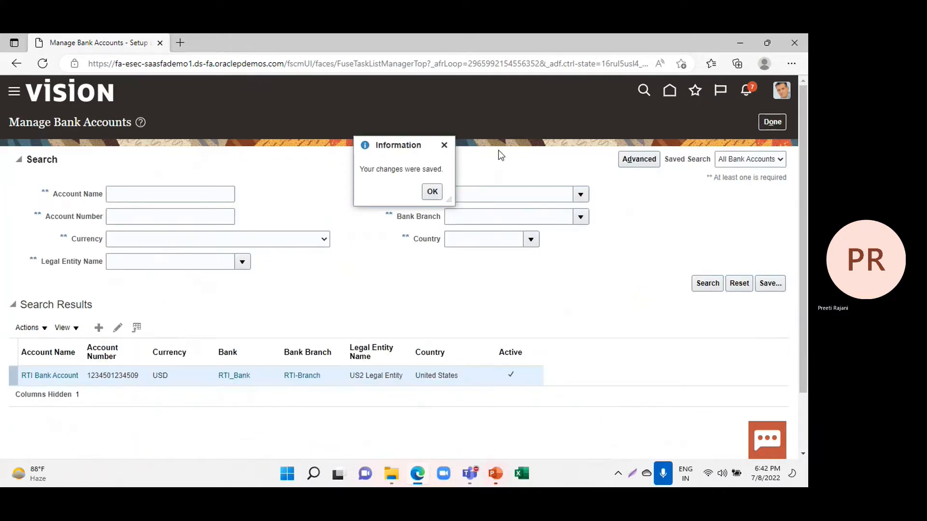
click(432, 191)
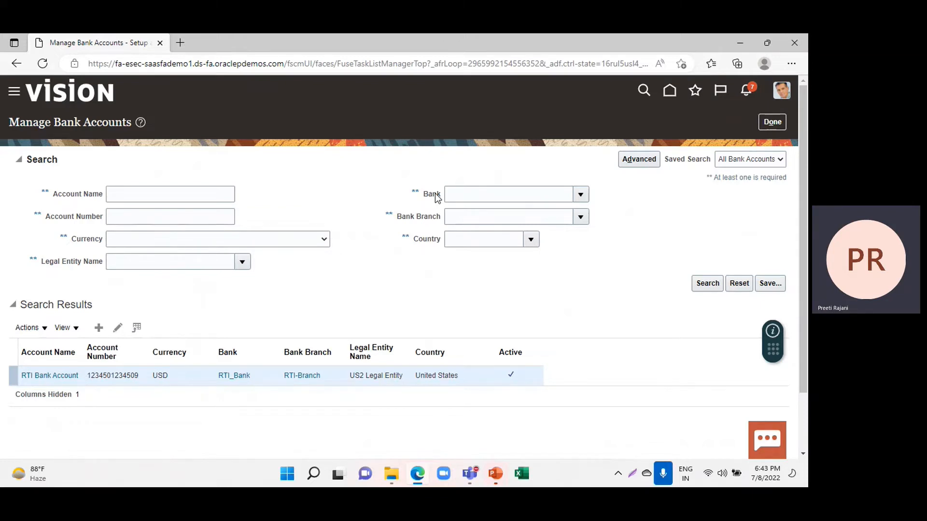
click(771, 123)
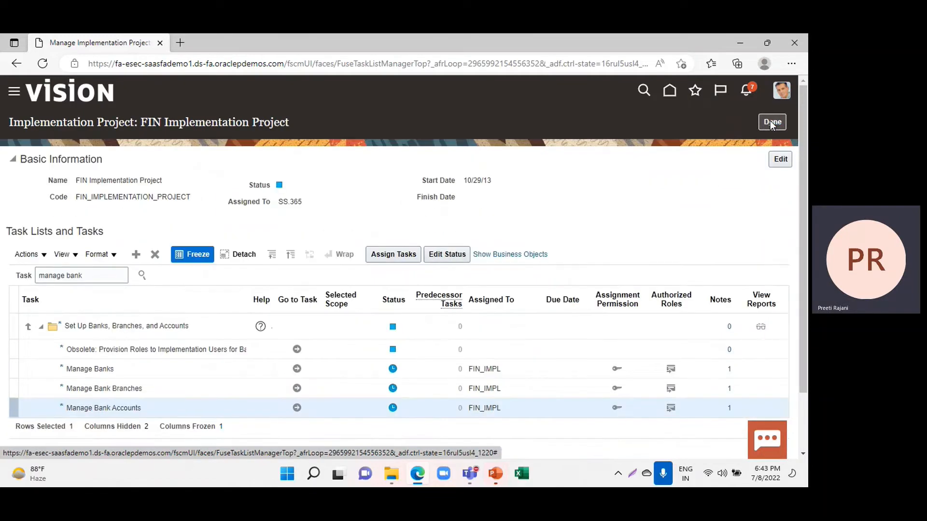
key(alt+Tab)
key(alt+Tab)
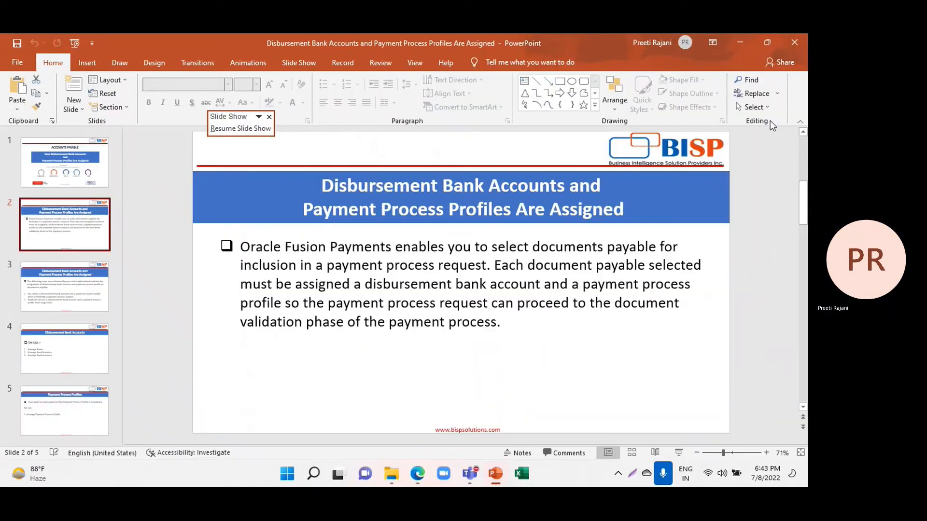
Resume the slide show on the Payment Process Profiles slide, then return to the browser.
click(80, 37)
key(Right)
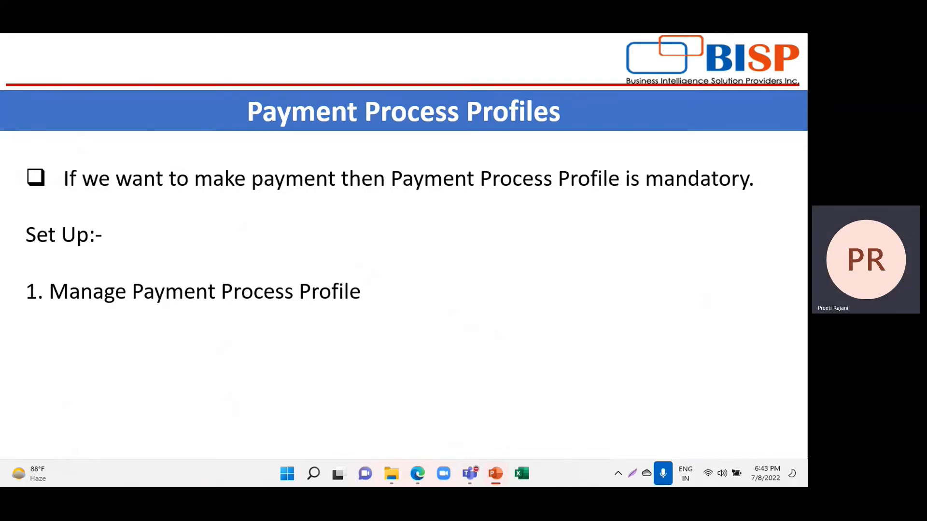
key(Right)
key(Left)
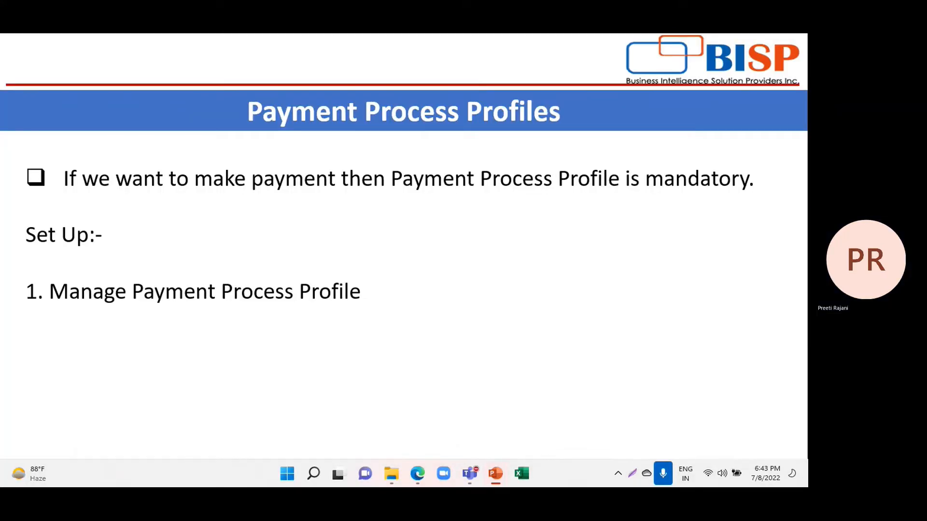
key(alt+Tab)
key(alt+Tab)
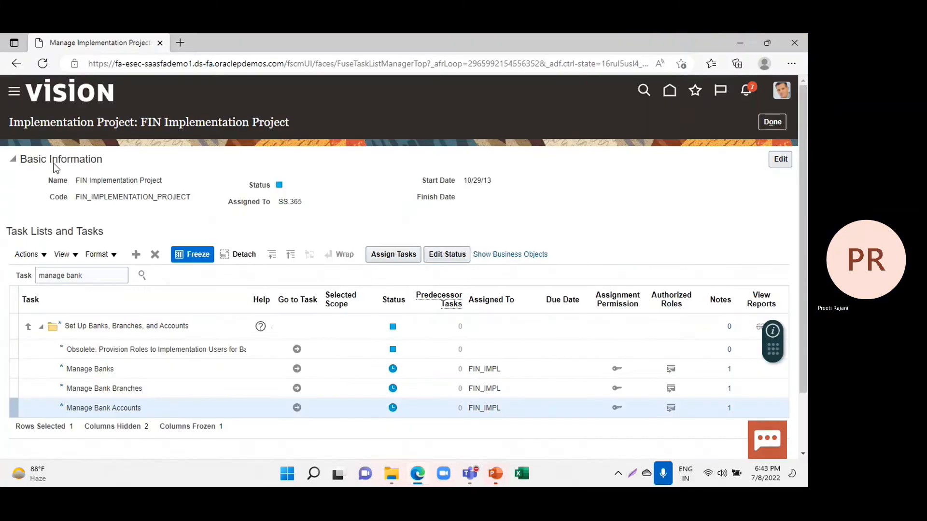
Search tasks for 'payment process profile' and open the Manage Payment Process Profiles task.
click(109, 274)
key(BackSpace)
key(BackSpace)
key(BackSpace)
key(BackSpace)
key(BackSpace)
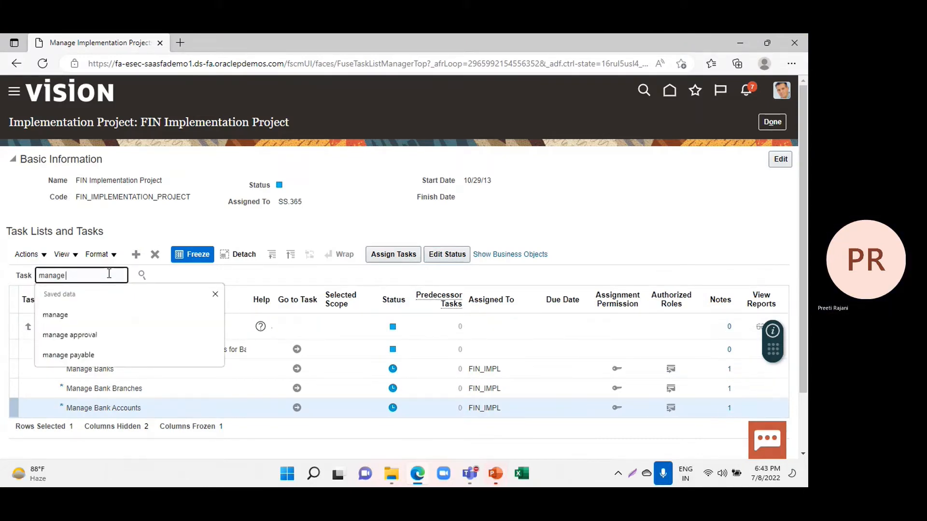
text(p)
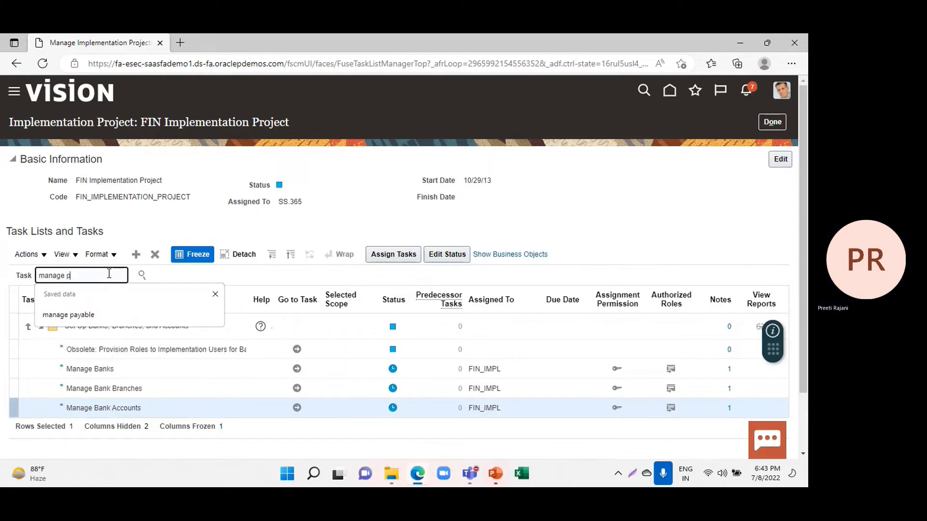
text(ayment p)
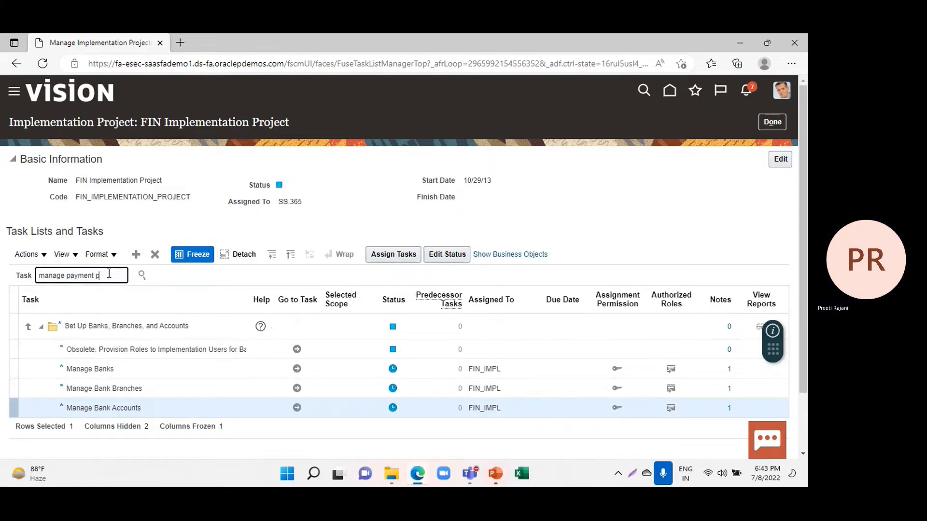
text(rocess profile)
key(Return)
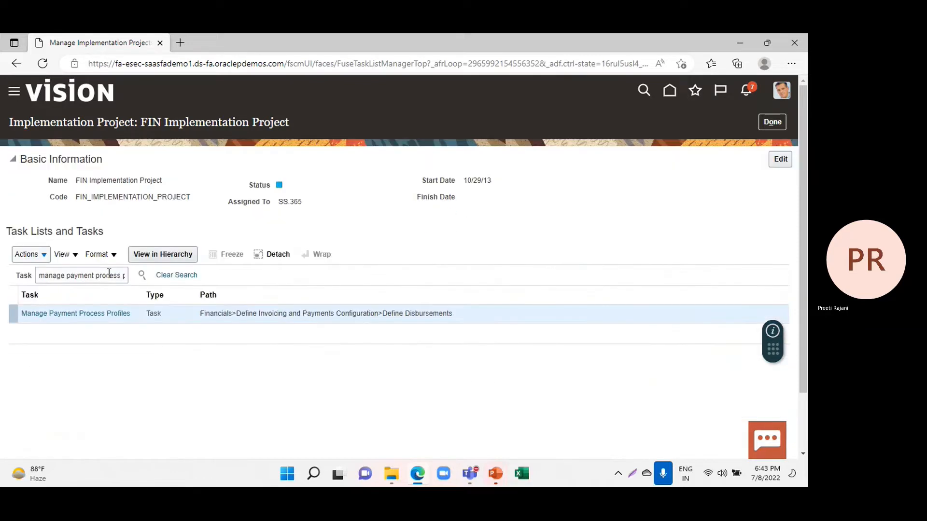
click(47, 314)
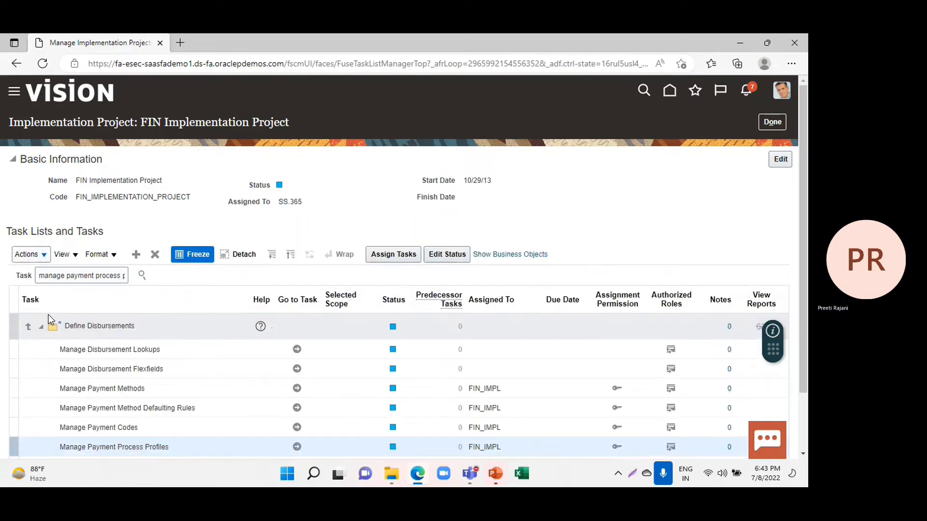
click(297, 448)
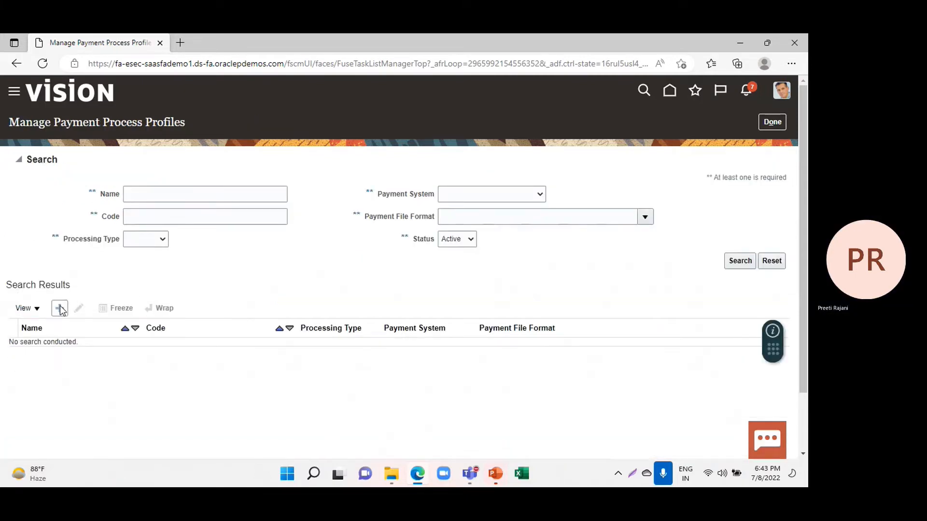
Create a new payment process profile named RTI PPP with code RTI_PPP, dated from 7/8/22.
click(61, 309)
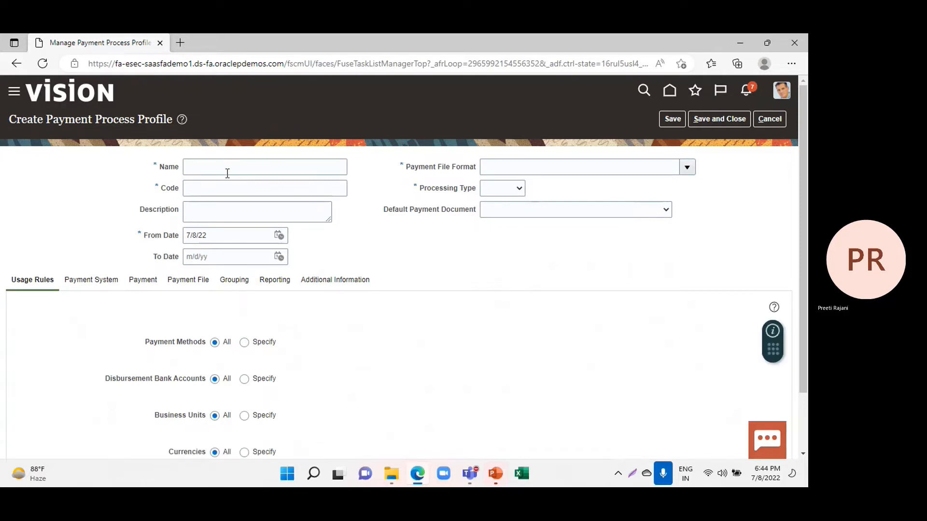
click(226, 169)
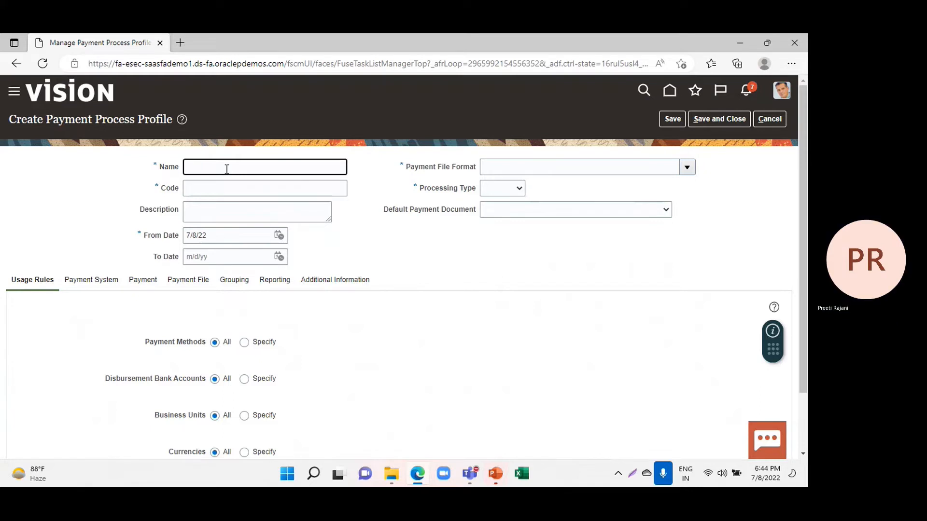
text(RTI_PPP)
click(222, 190)
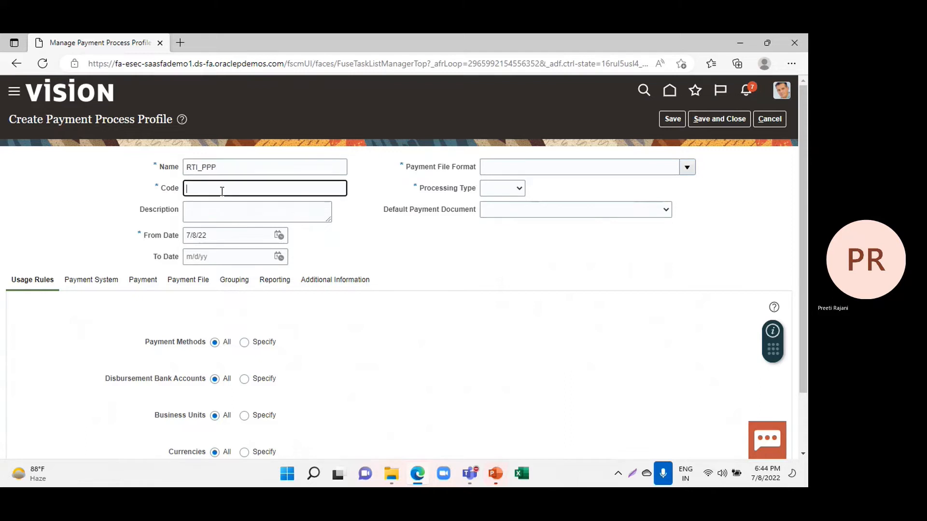
click(209, 167)
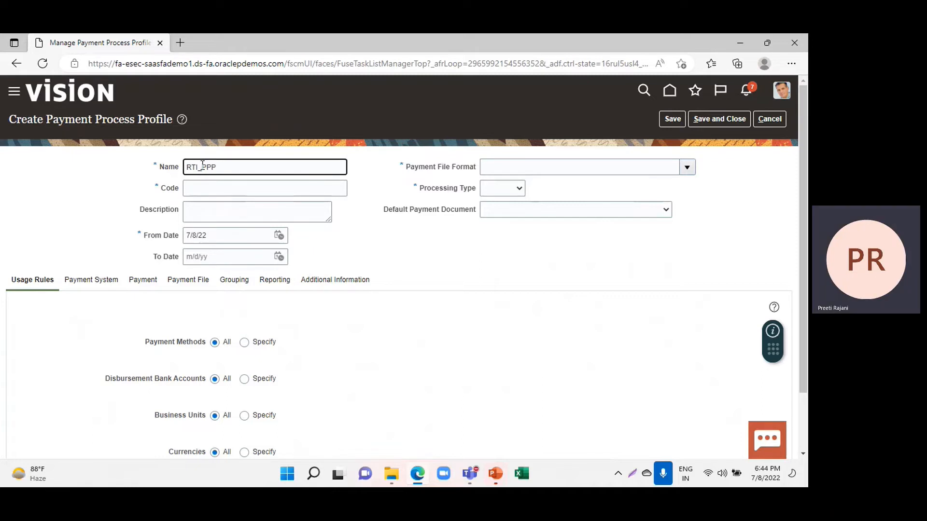
click(205, 191)
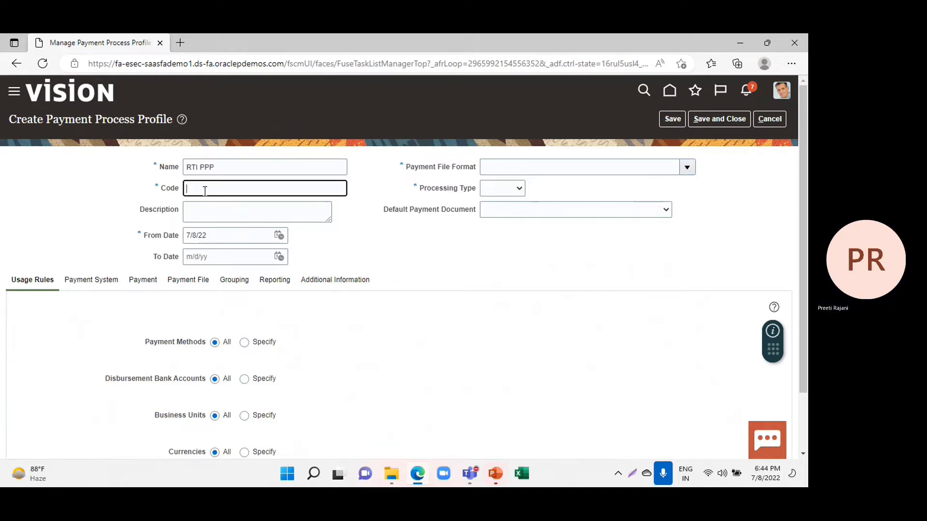
text(RTI_PPP)
click(245, 241)
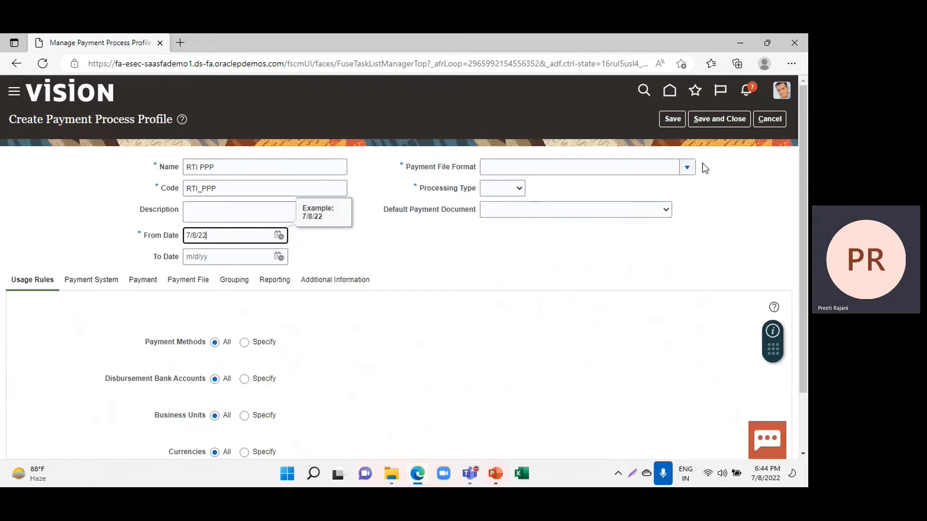
Choose Standard Check Format as the payment file format and Printed as the processing type.
click(687, 169)
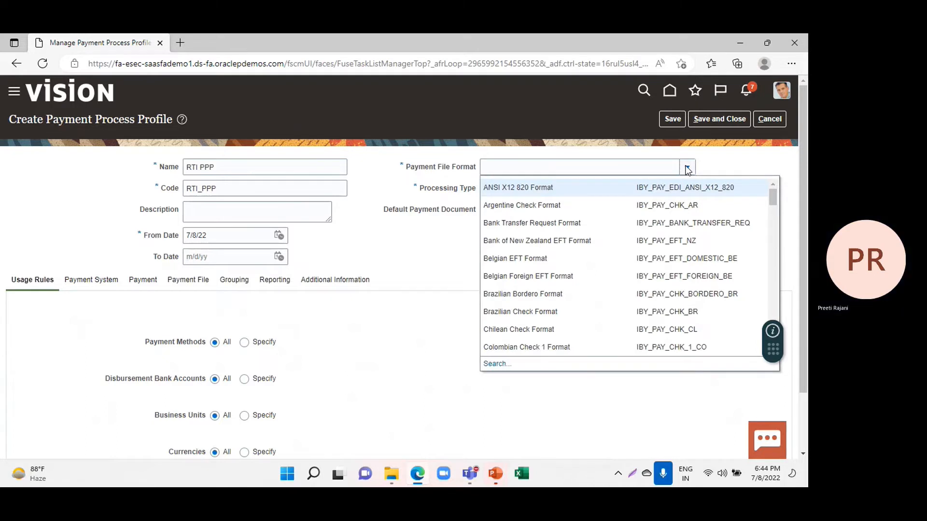
scroll(549, 269, down, 5)
scroll(549, 269, down, 3)
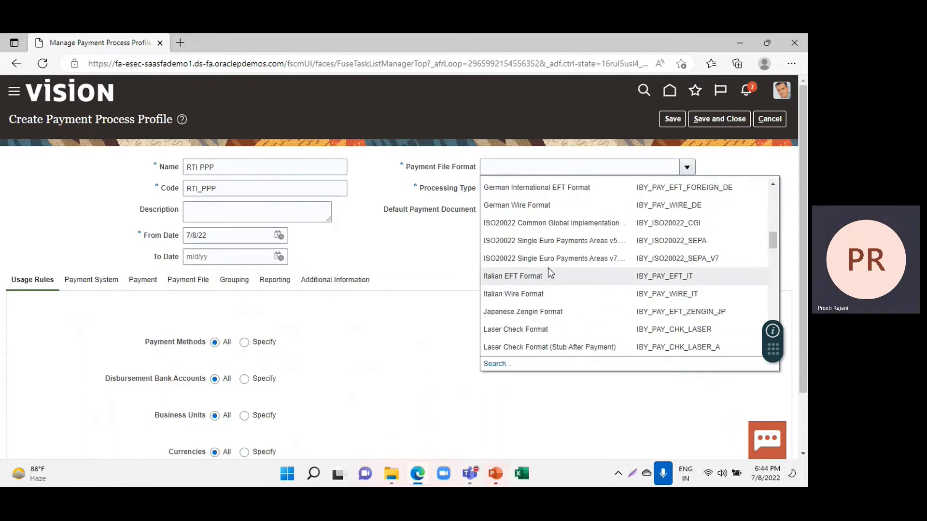
scroll(548, 268, down, 5)
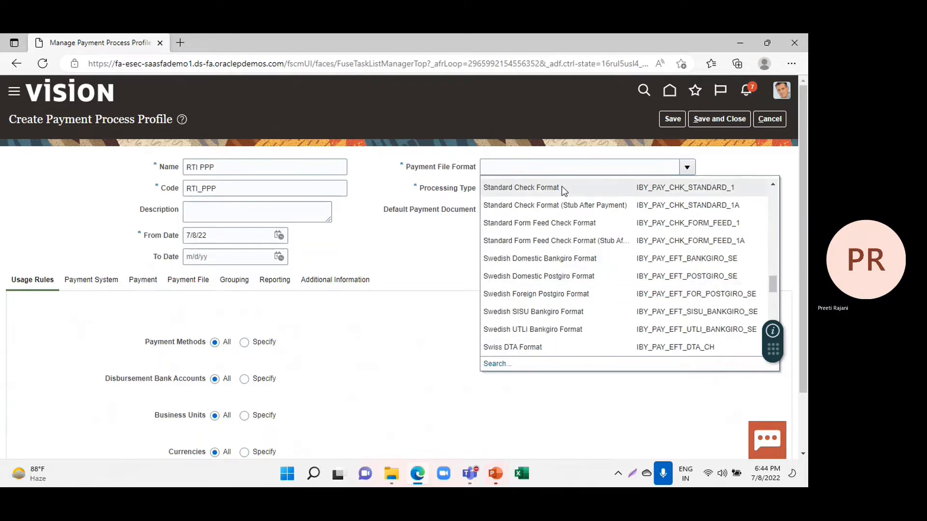
click(561, 185)
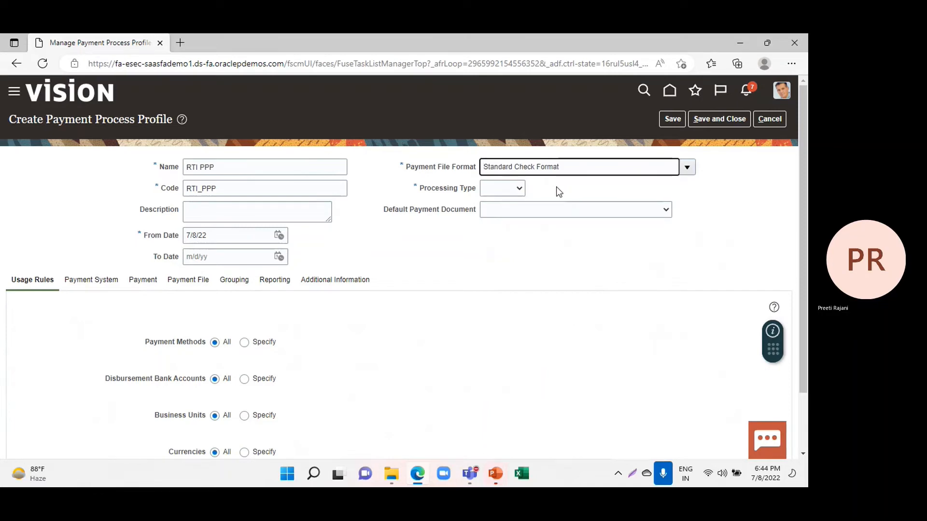
click(514, 189)
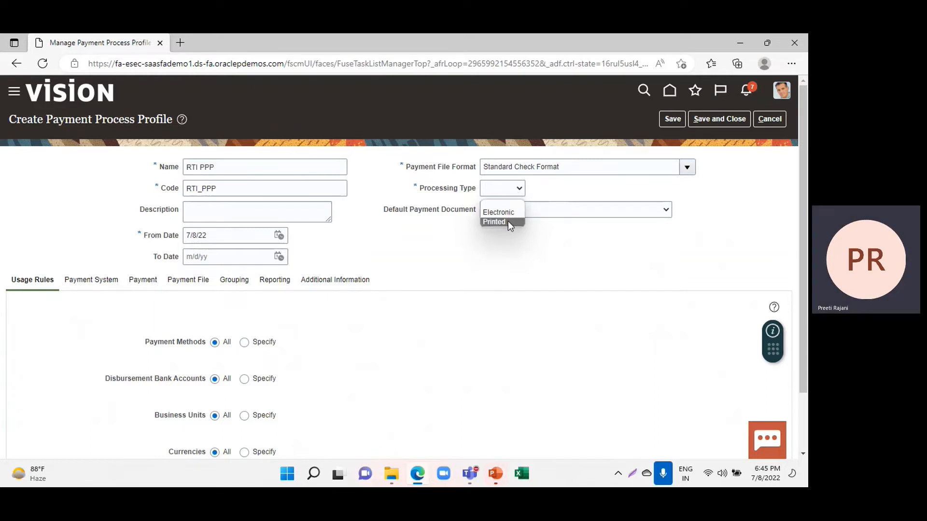
click(494, 222)
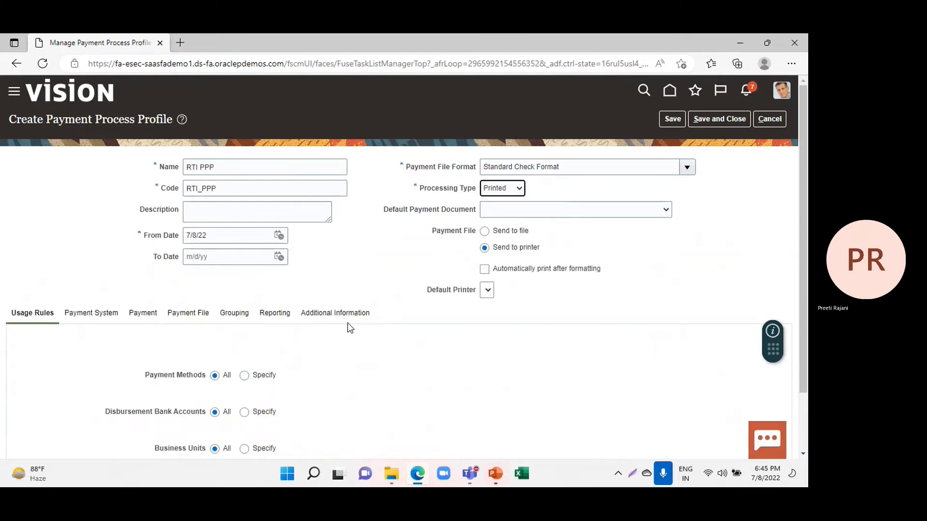
scroll(115, 285, down, 2)
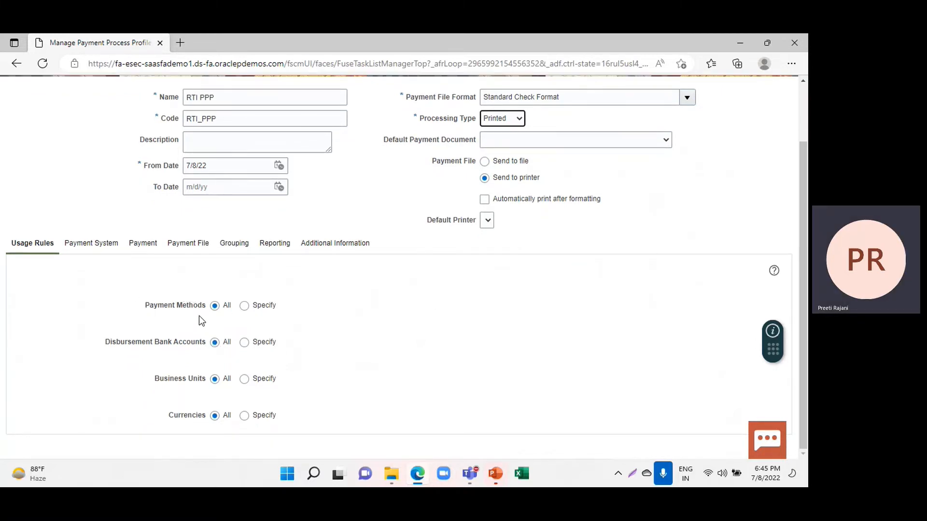
click(244, 306)
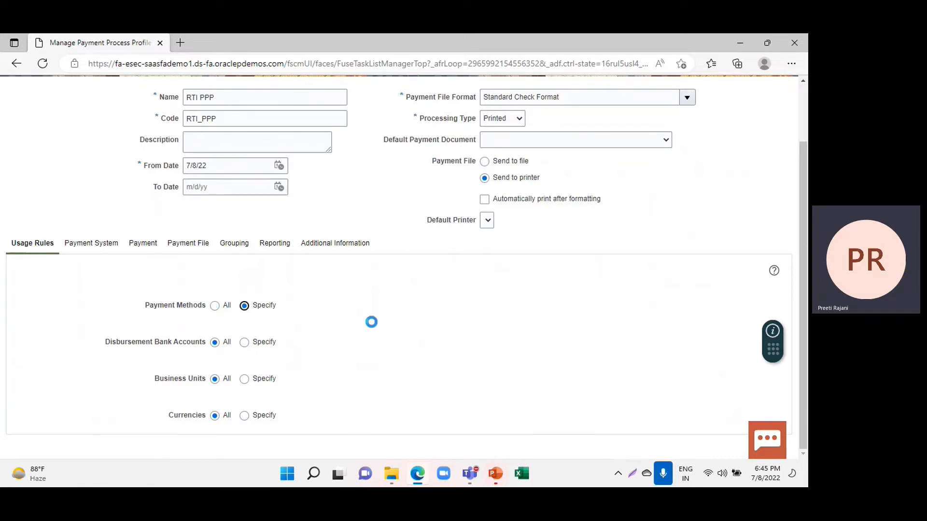
click(215, 306)
click(244, 342)
click(215, 343)
click(245, 379)
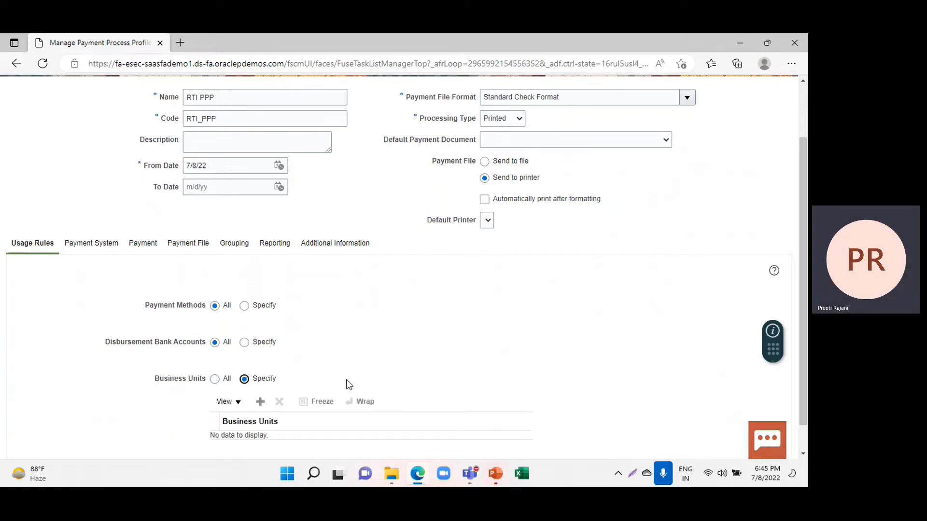
scroll(89, 363, down, 1)
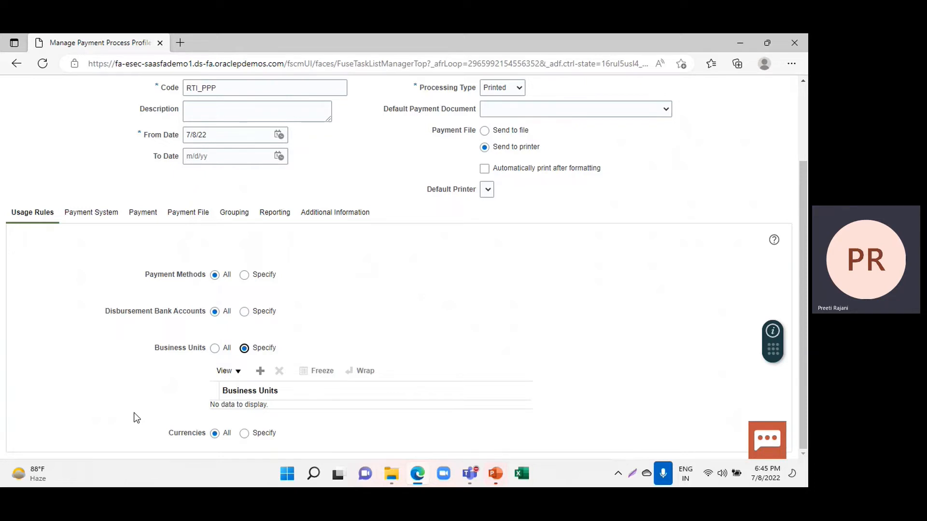
click(244, 434)
scroll(443, 378, down, 1)
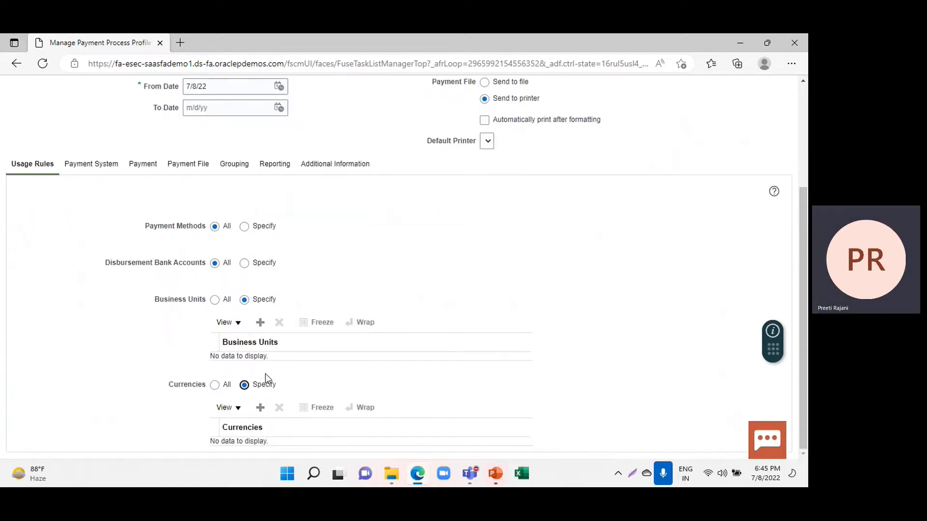
click(213, 387)
scroll(212, 322, up, 1)
click(215, 348)
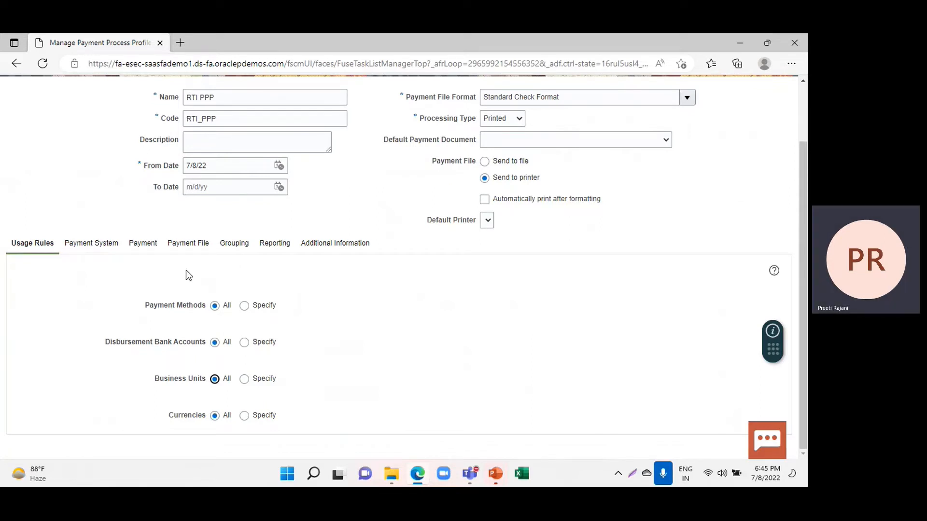
scroll(474, 338, up, 2)
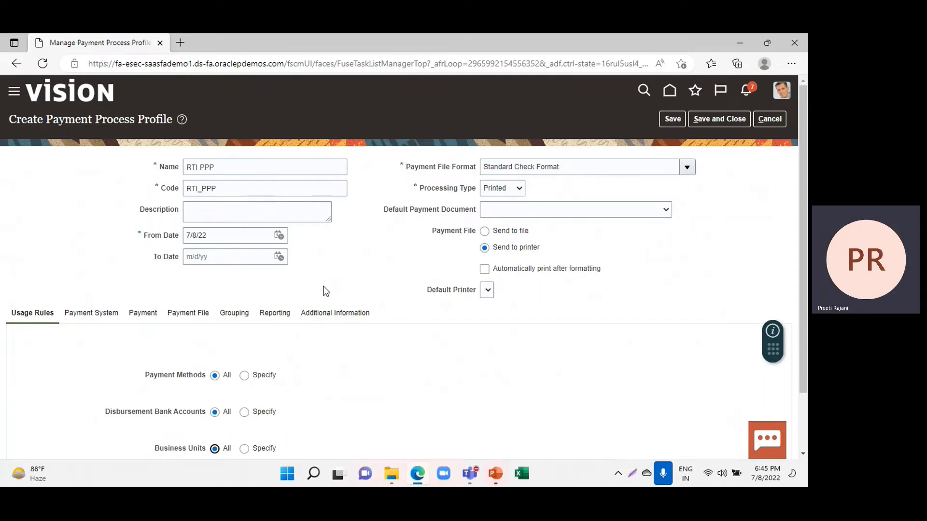
click(705, 122)
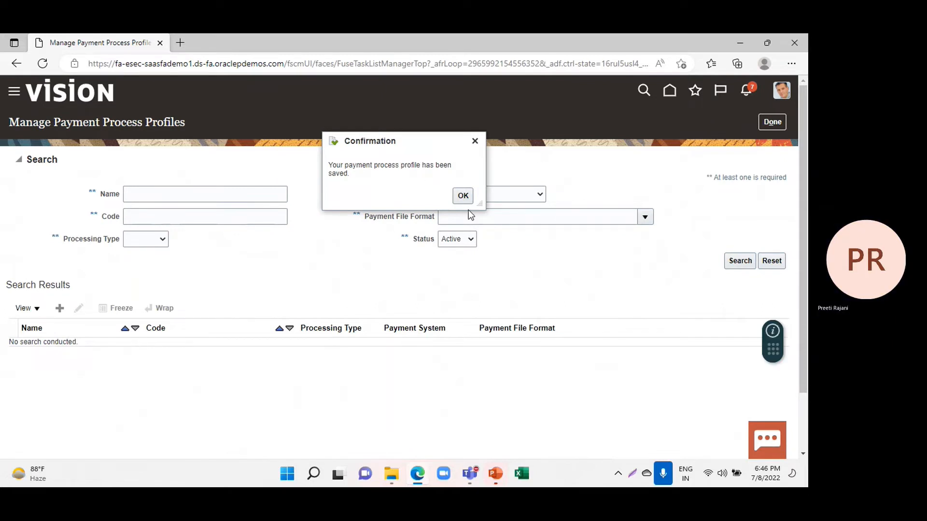
Dismiss the confirmation that profile RTI PPP was saved.
click(463, 195)
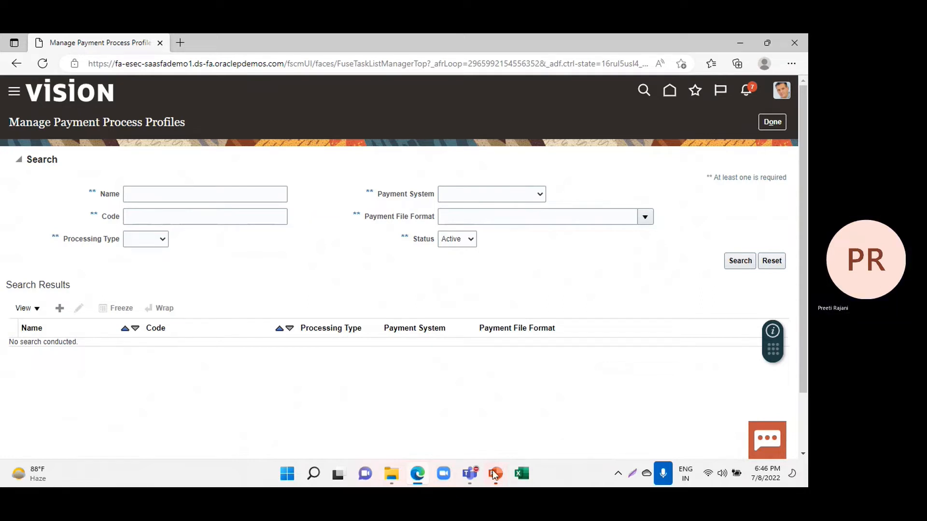
Start the Payment Process Request Template slide show from the beginning and advance to its definition slide.
mouse_move(495, 473)
key(alt+Tab)
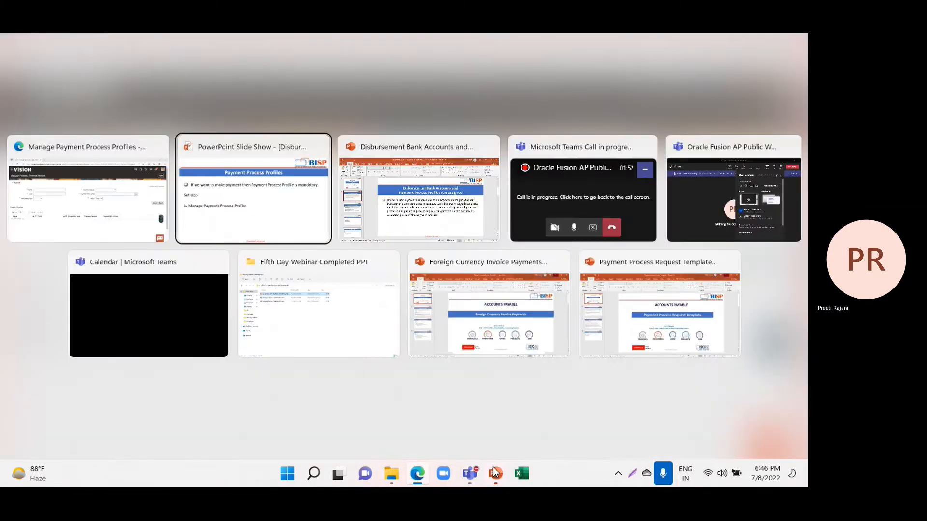
key(alt+Tab)
key(alt+Tab)
key(alt+Tab)
key(alt+Tab)
key(alt+Tab)
key(alt+Tab)
key(alt+Tab)
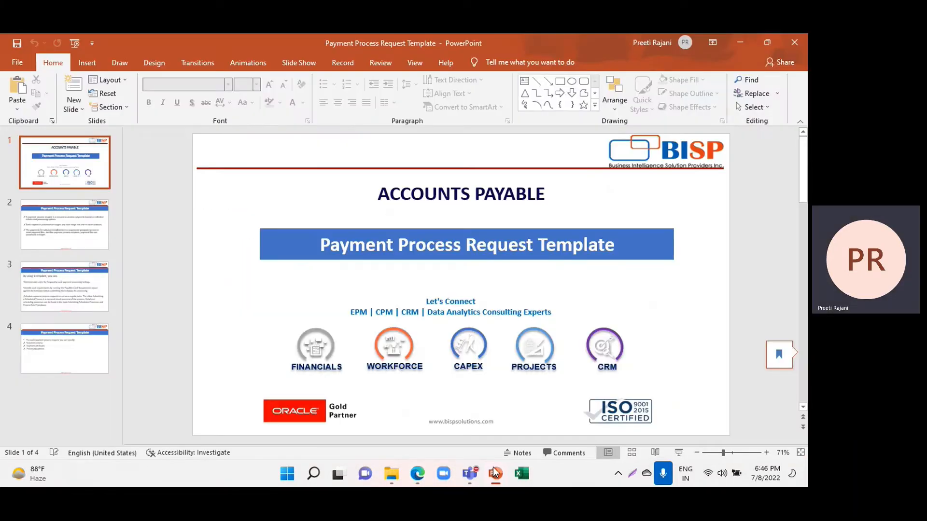
click(79, 44)
key(Right)
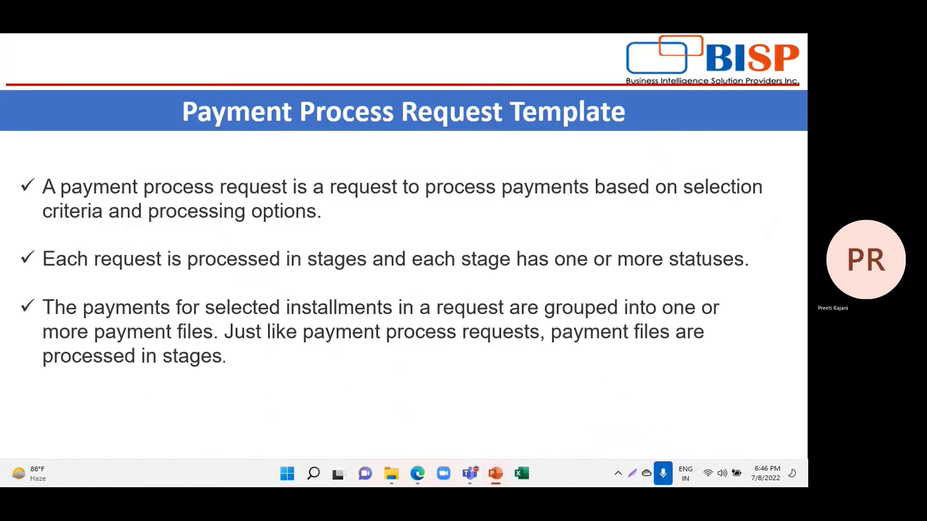
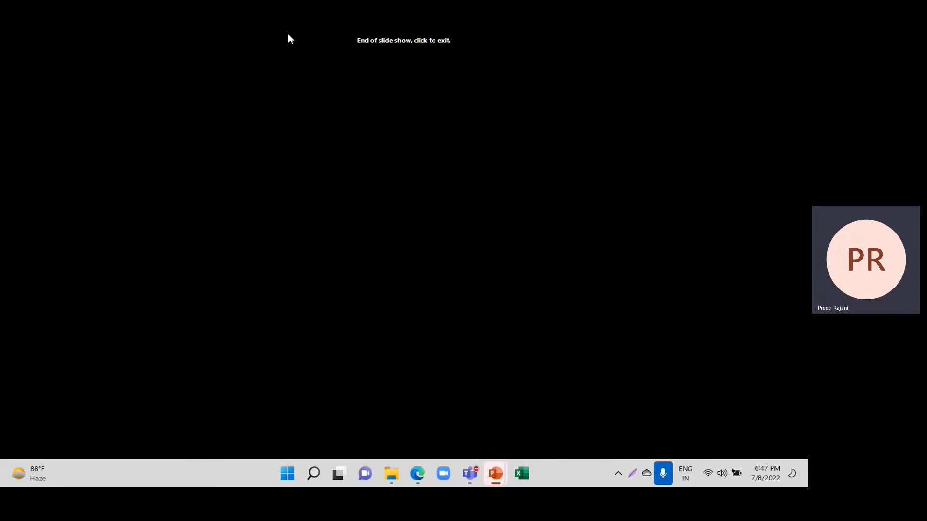
Return to the browser, leave the profiles page, and open the Navigator list.
key(alt+Tab)
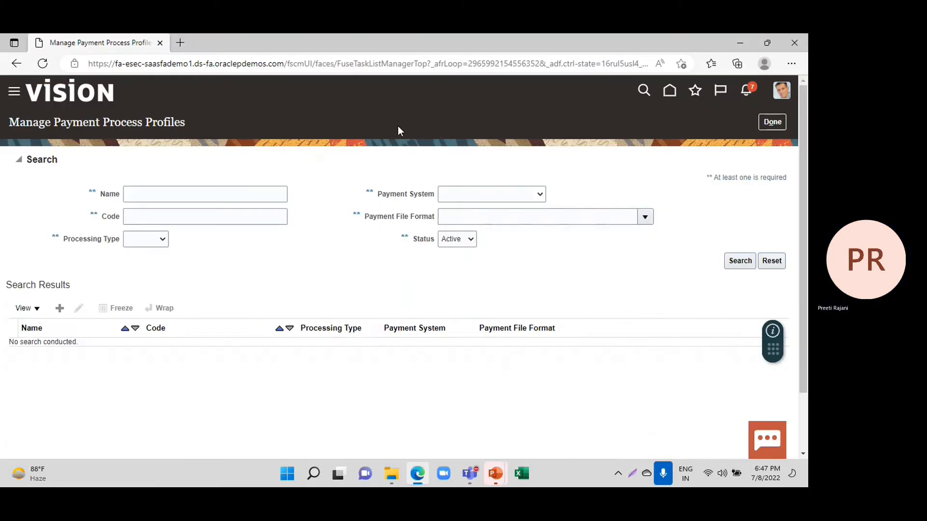
click(764, 120)
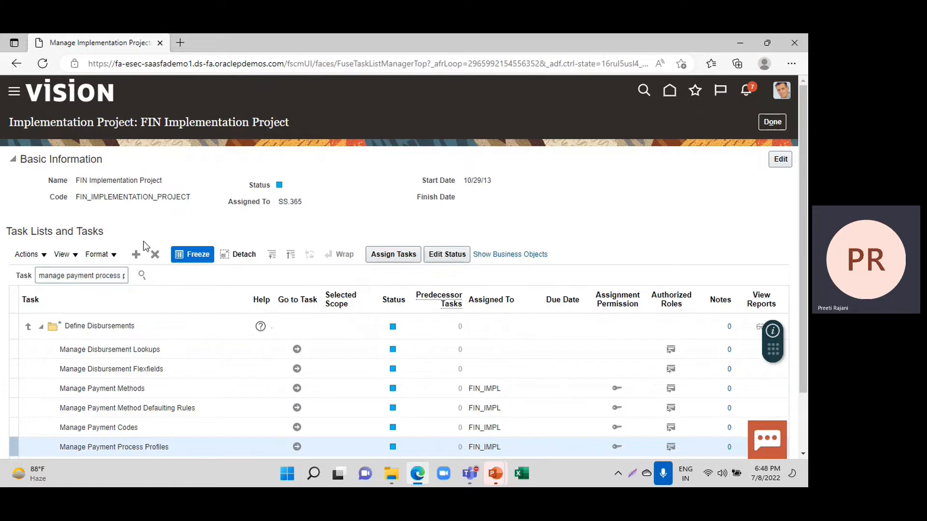
click(14, 95)
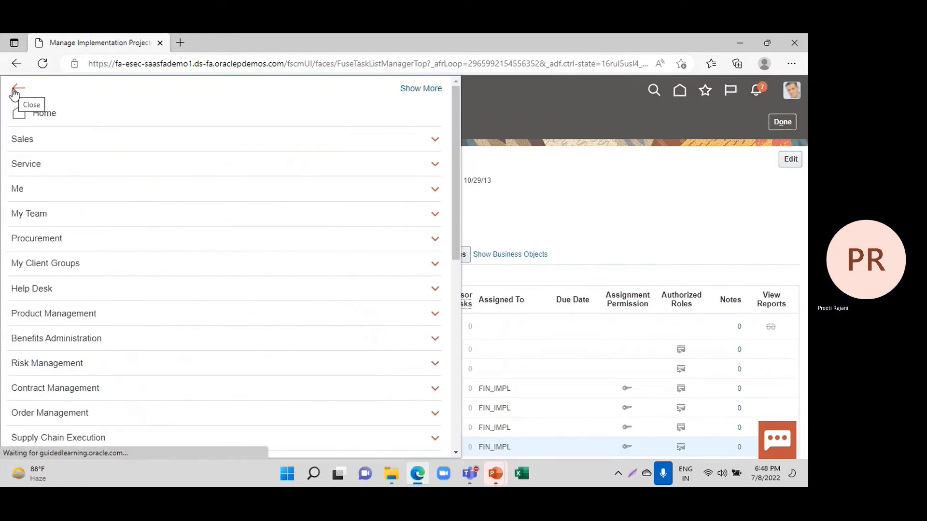
scroll(57, 186, down, 3)
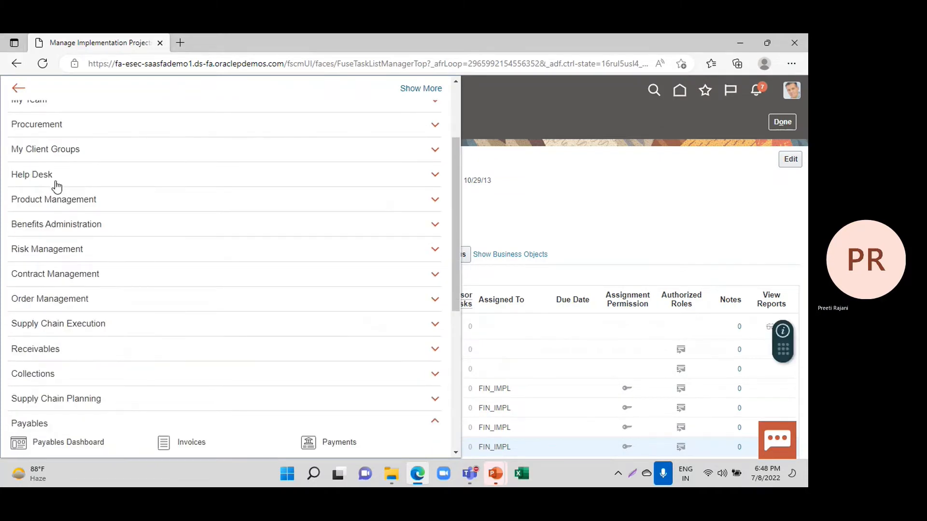
scroll(57, 186, down, 2)
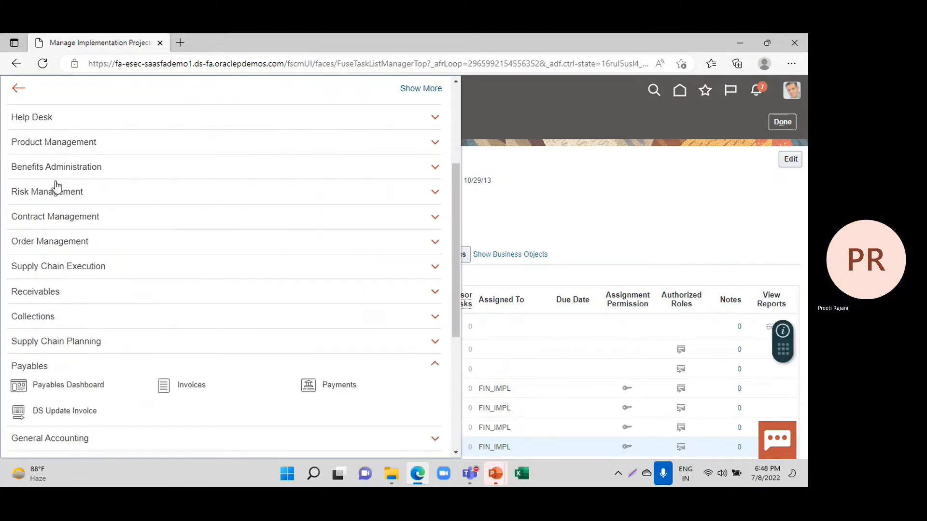
scroll(57, 187, down, 3)
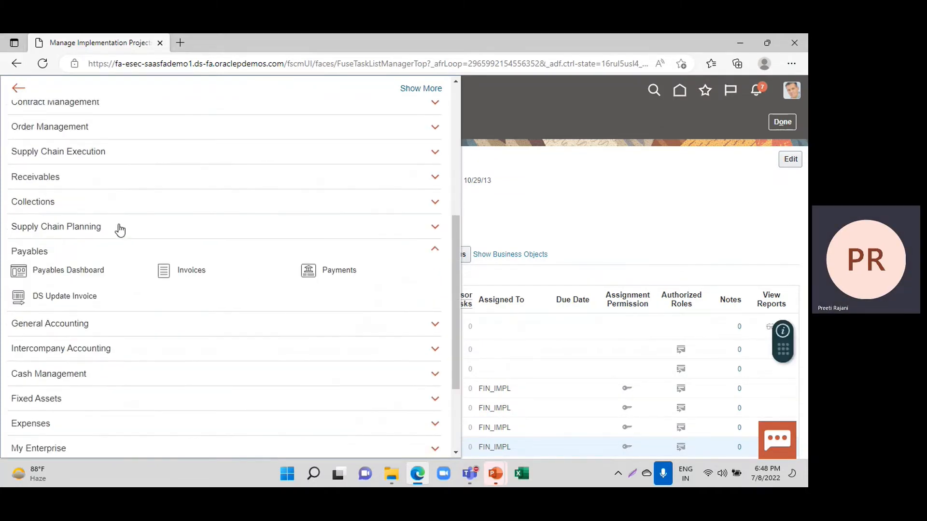
Go to Payables Payments and open Manage Payment Process Request Templates.
click(340, 269)
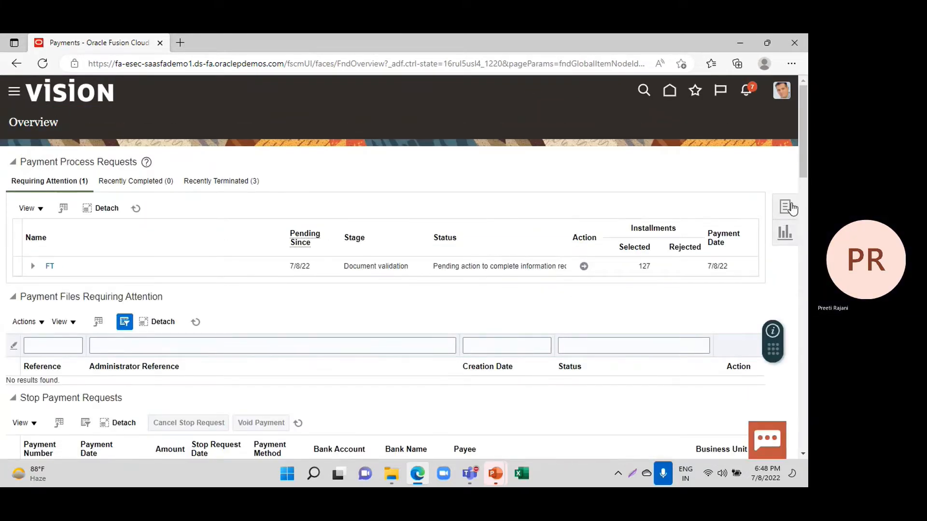
click(791, 207)
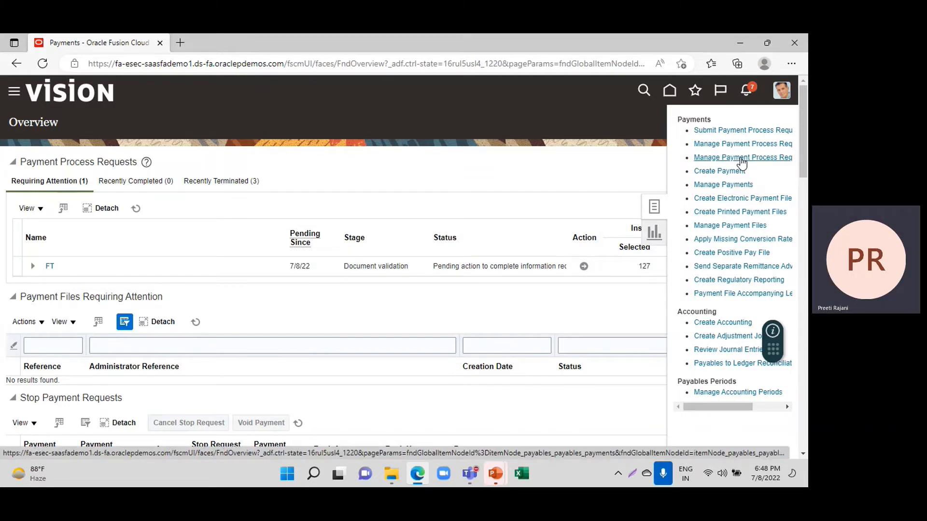
click(741, 158)
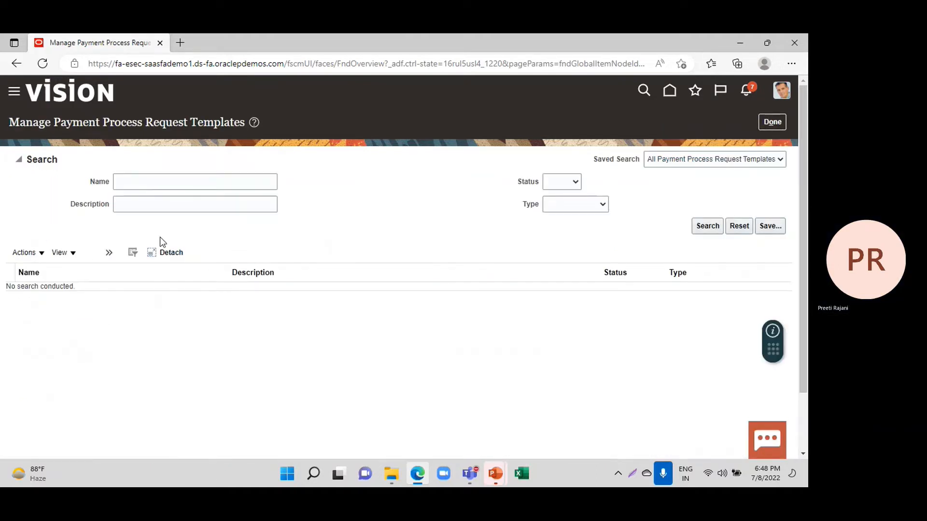
Create a new payment process request template named 'RTI Template'.
click(115, 253)
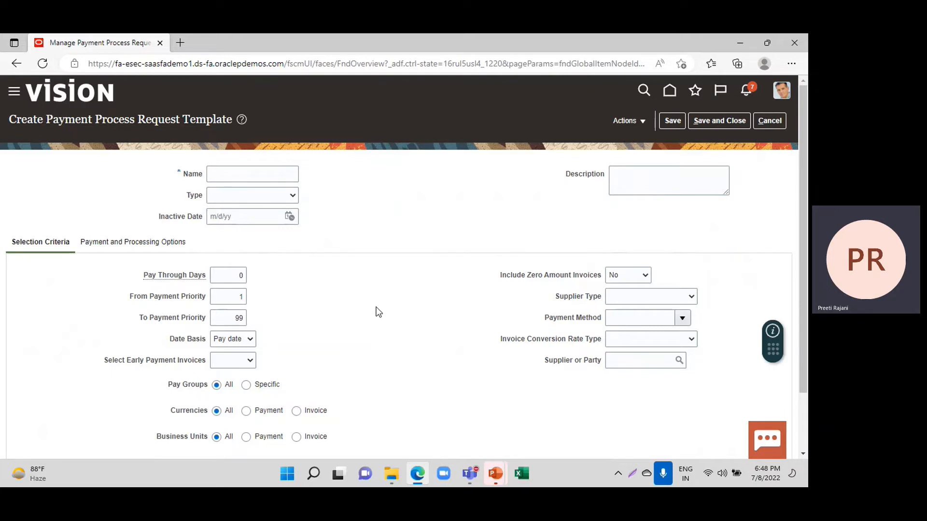
click(222, 174)
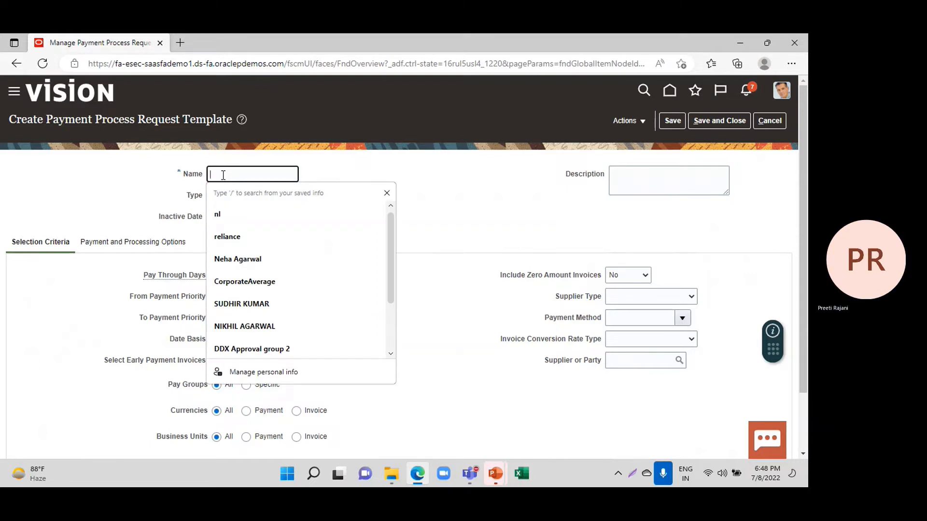
text(RTI)
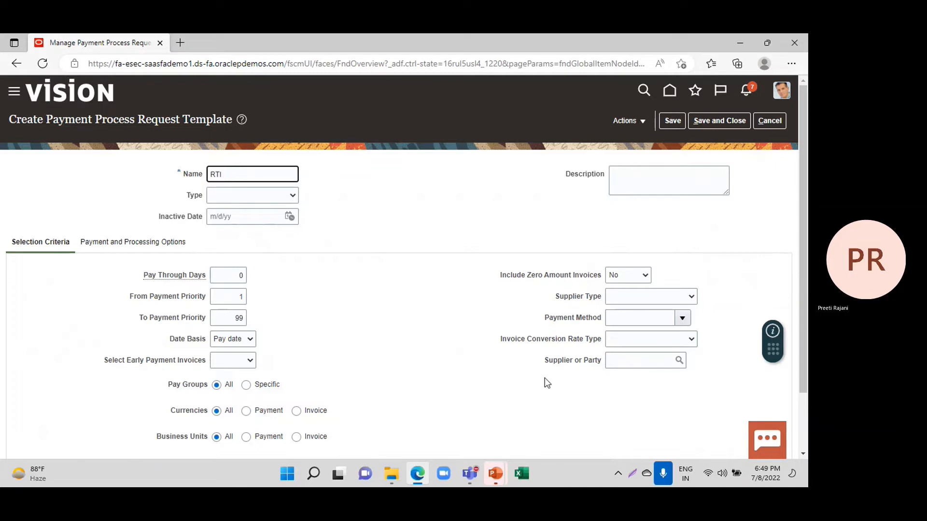
text( Template)
scroll(381, 310, down, 1)
scroll(383, 313, down, 1)
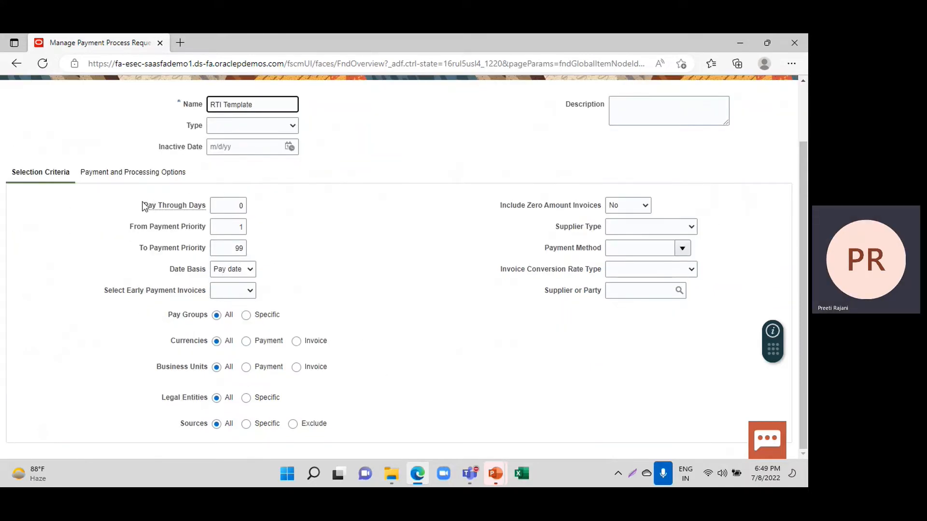
click(247, 316)
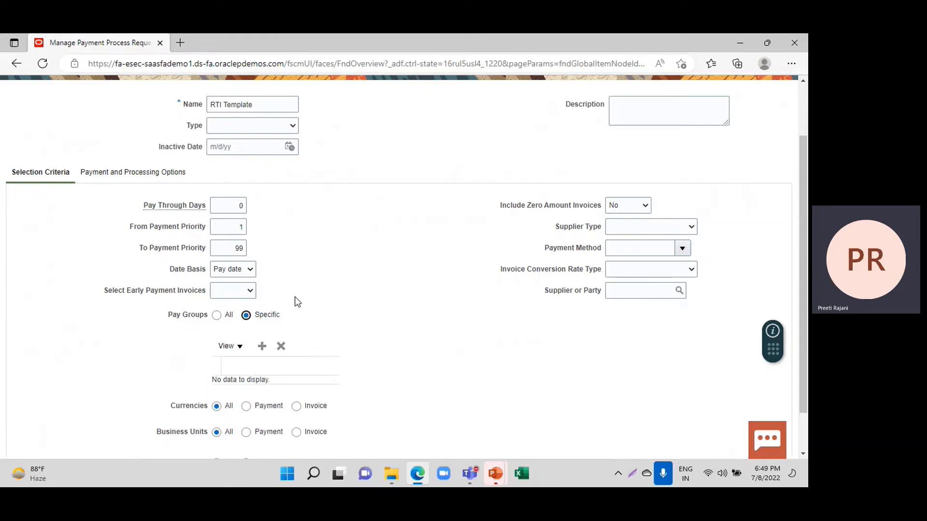
click(262, 346)
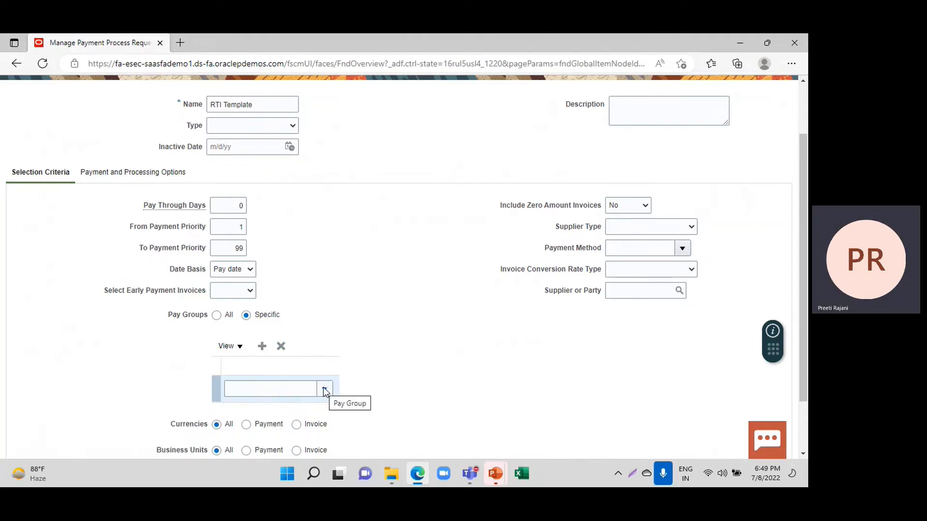
scroll(358, 299, down, 2)
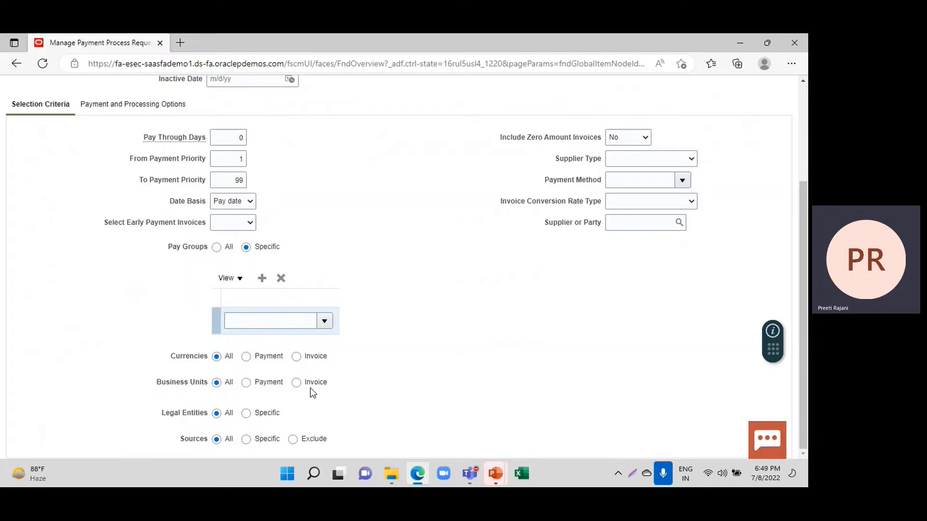
scroll(360, 349, up, 1)
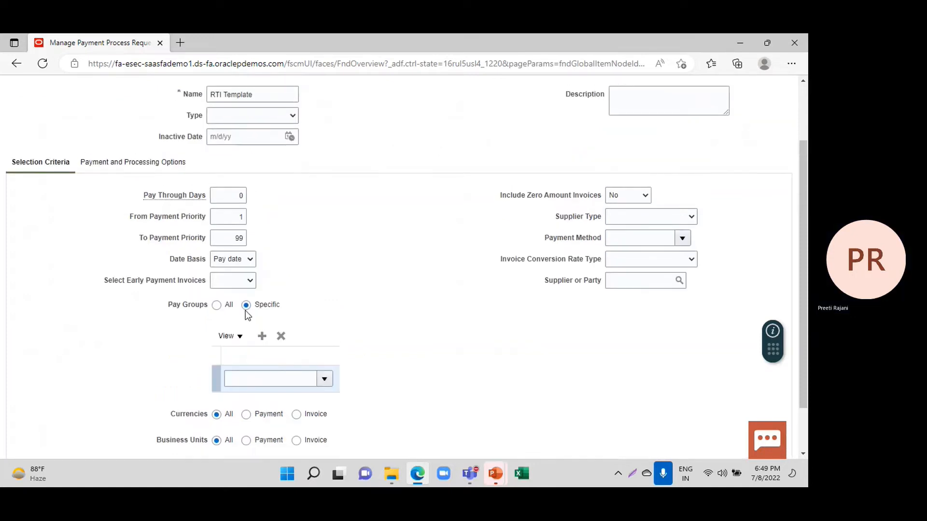
click(217, 305)
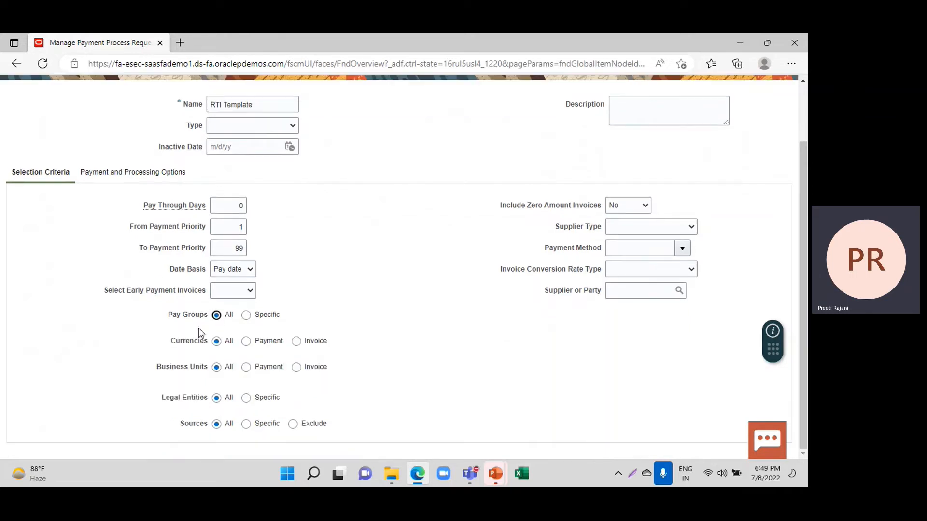
scroll(381, 335, up, 2)
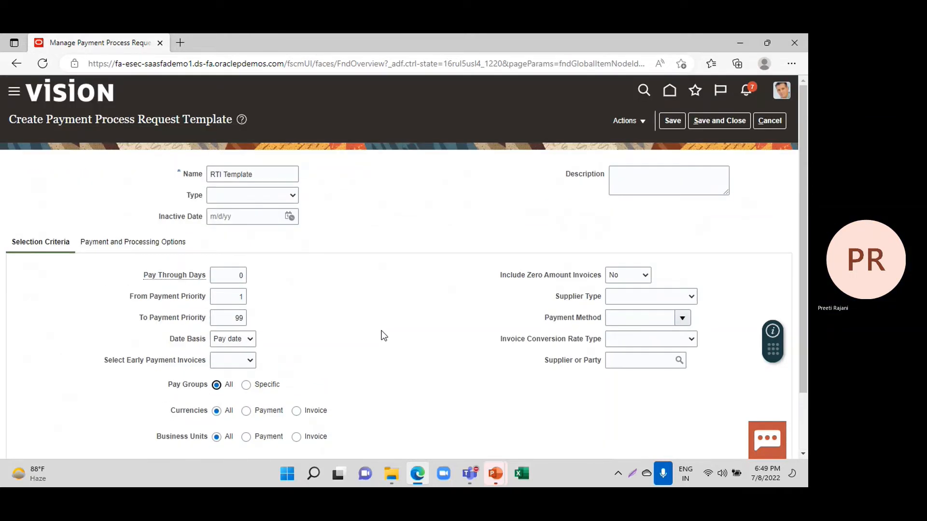
Set bank account BofA-2869, payment document Check Stock A and profile Standard Check.
click(124, 242)
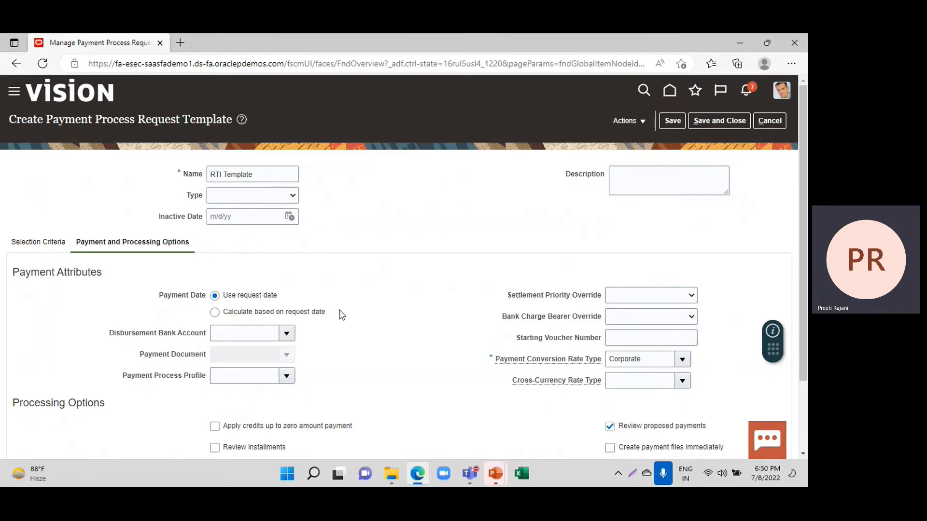
click(284, 332)
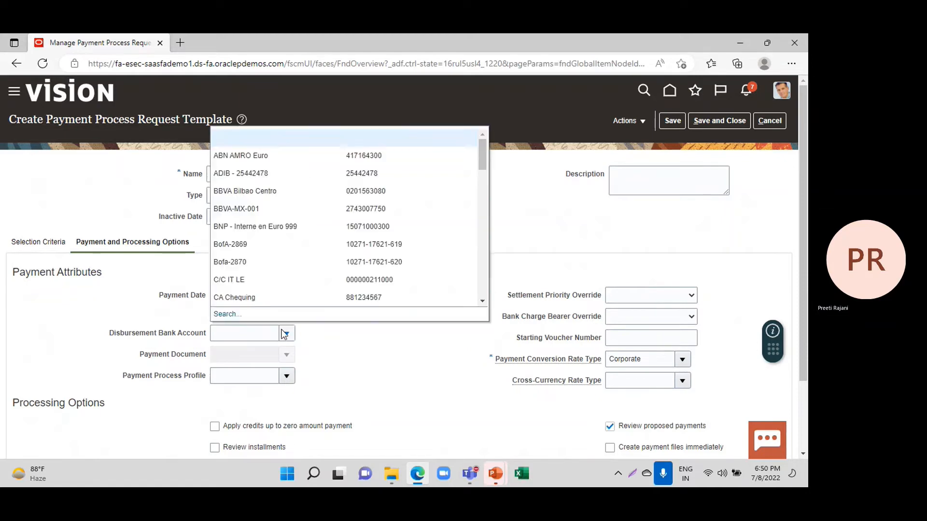
click(242, 247)
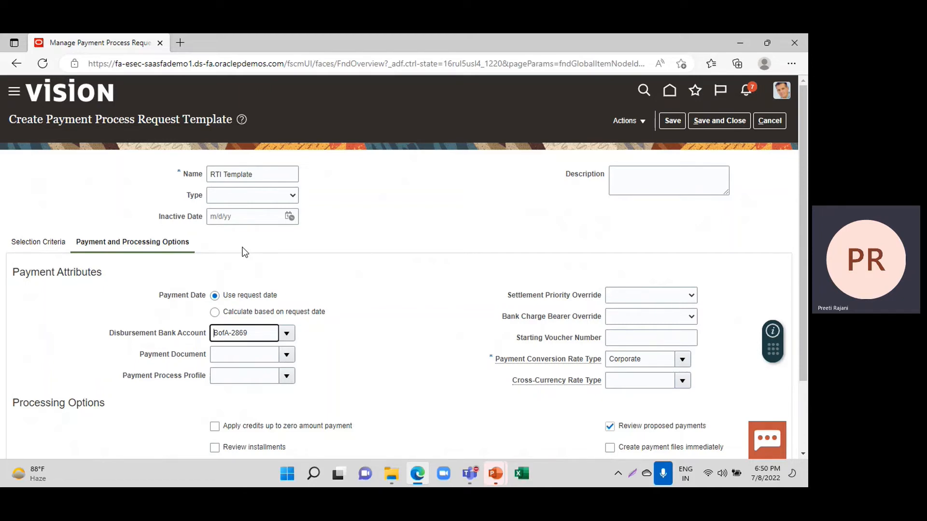
click(286, 355)
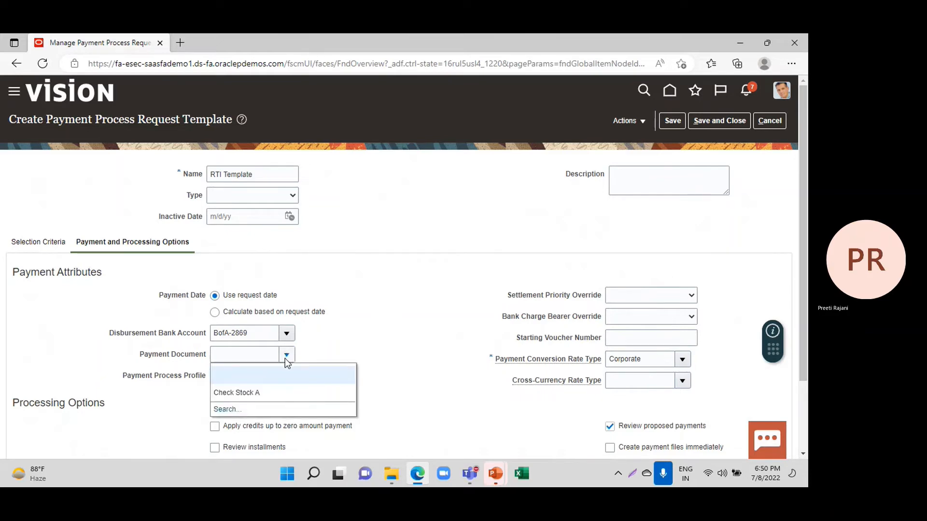
click(253, 388)
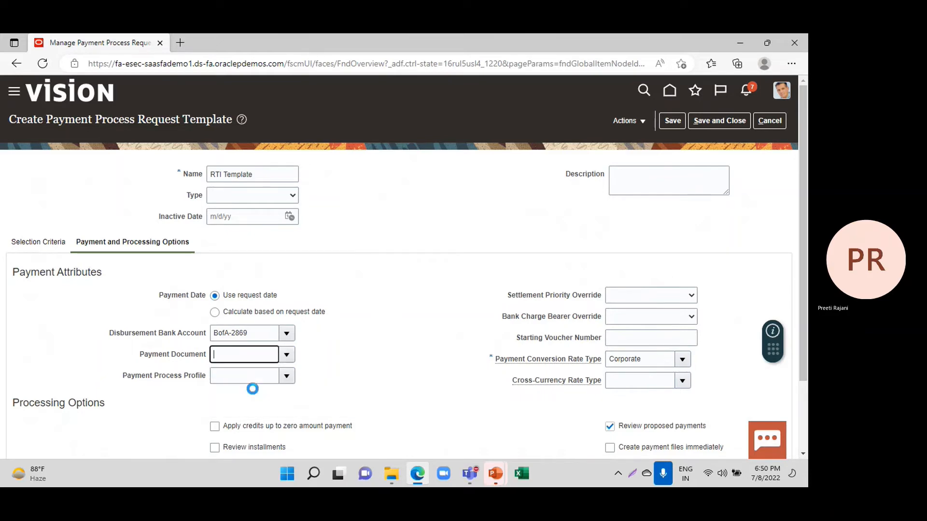
click(286, 376)
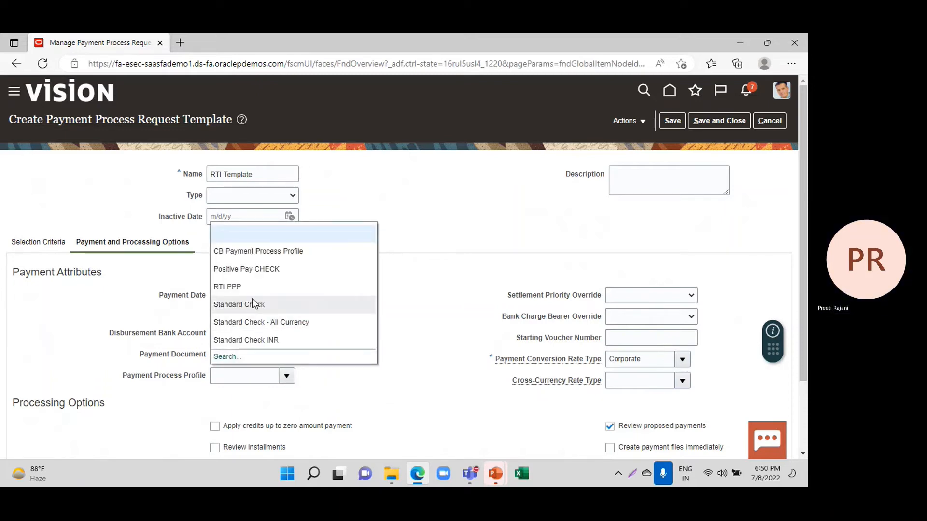
click(253, 304)
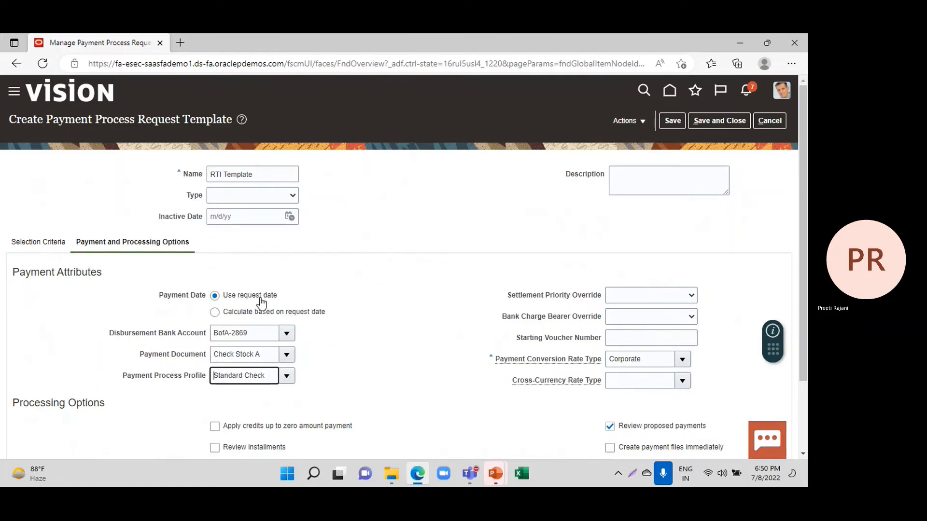
scroll(328, 296, down, 2)
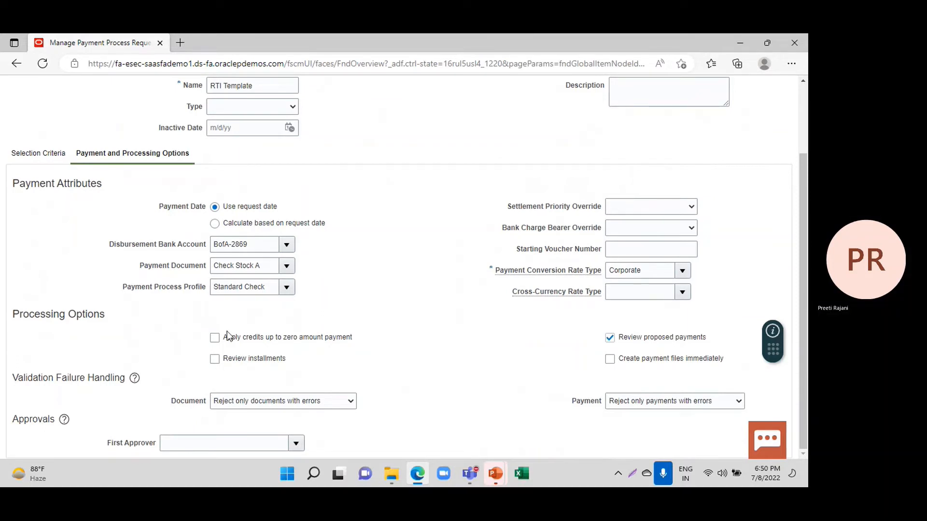
Turn on installment review, create payment files immediately, and use Corporate conversion rate type.
click(216, 360)
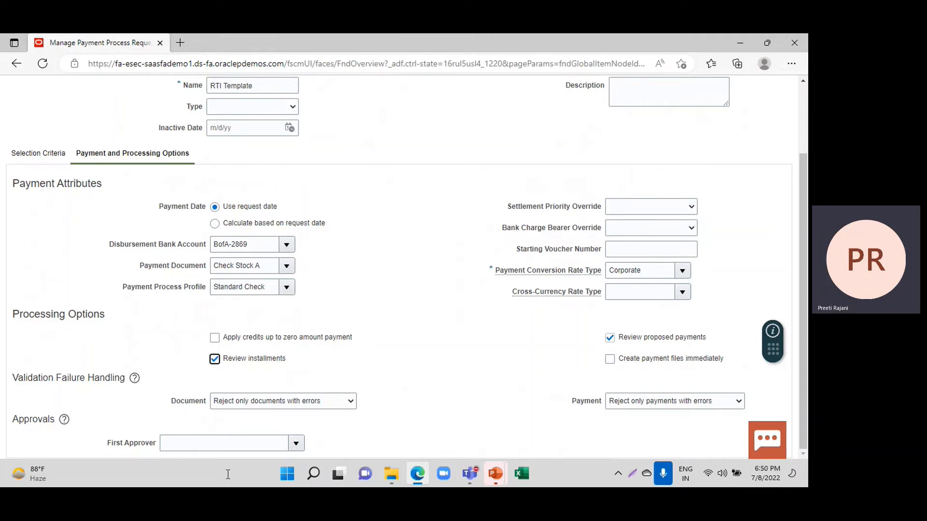
click(610, 360)
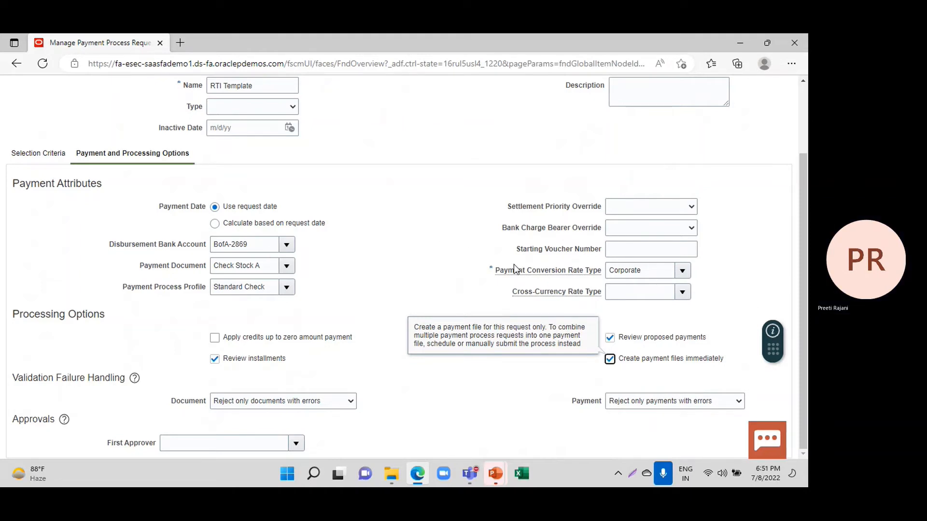
click(681, 273)
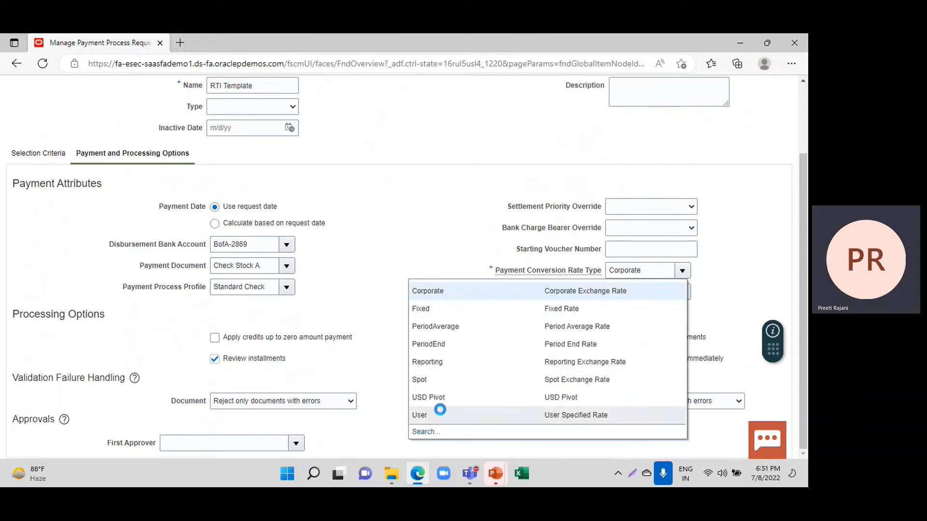
click(434, 289)
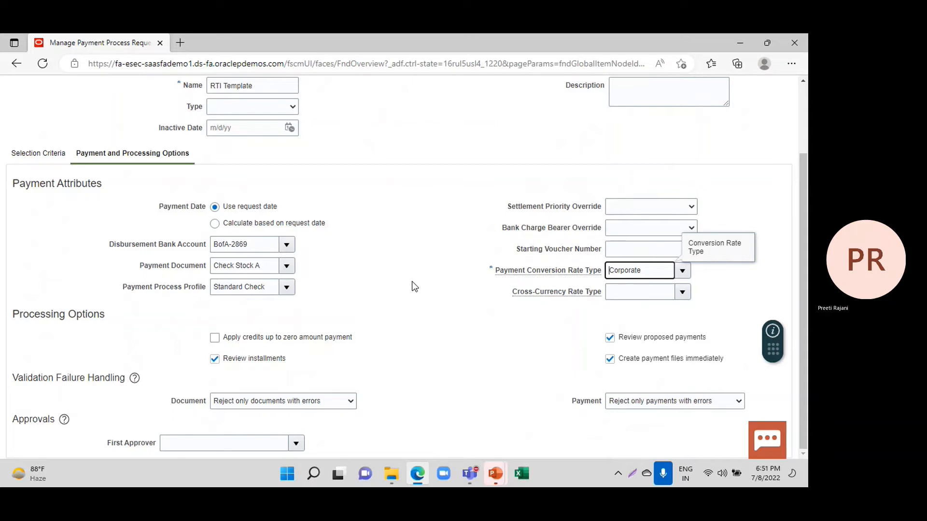
Save and close RTI Template, then return to the Payments Overview.
scroll(414, 286, up, 2)
click(703, 121)
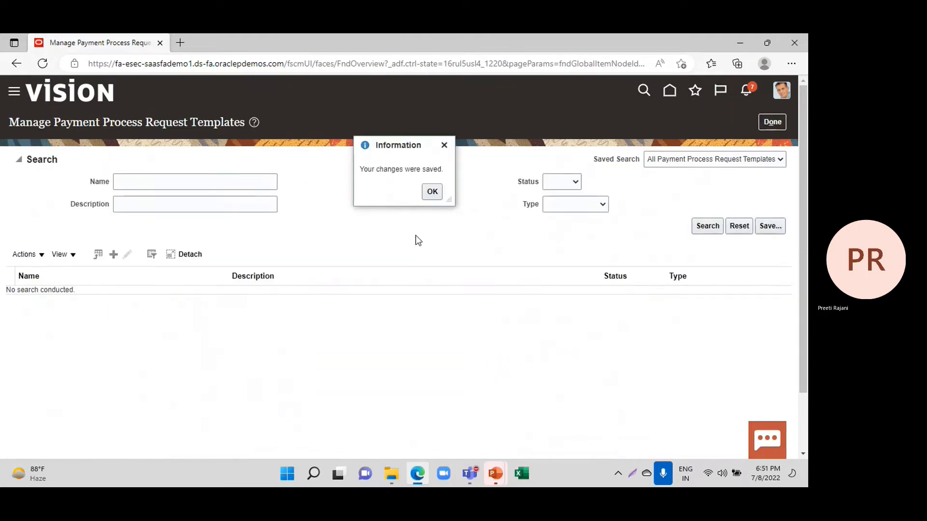
click(432, 194)
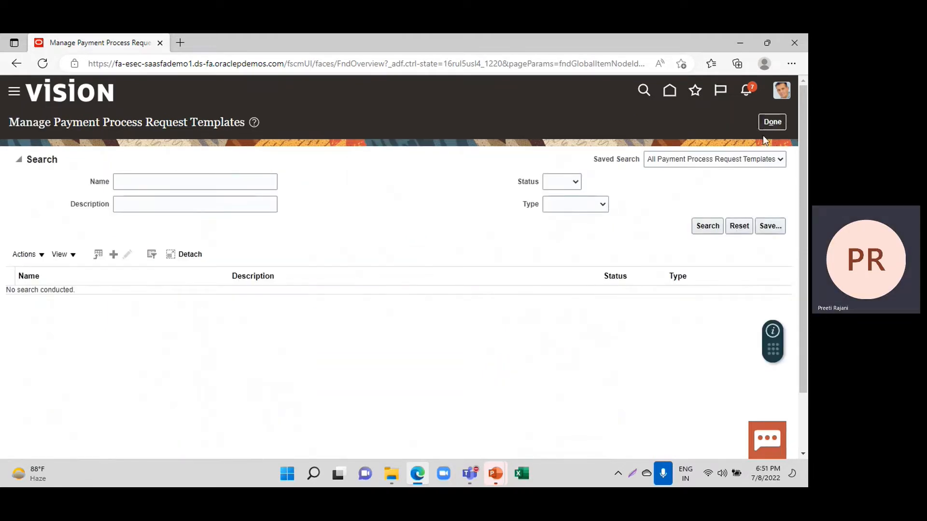
click(771, 121)
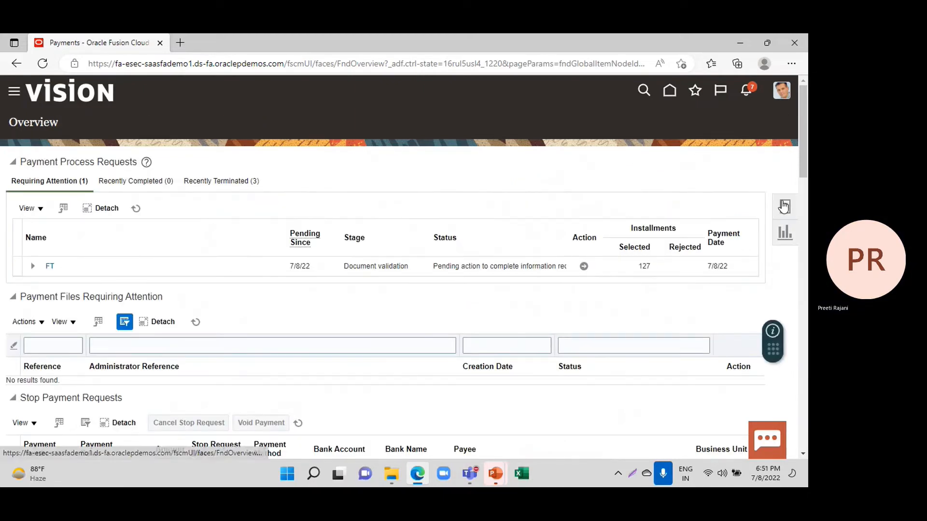
Start a payment process request named 'RTI SPPR' using the RTI Template.
click(783, 206)
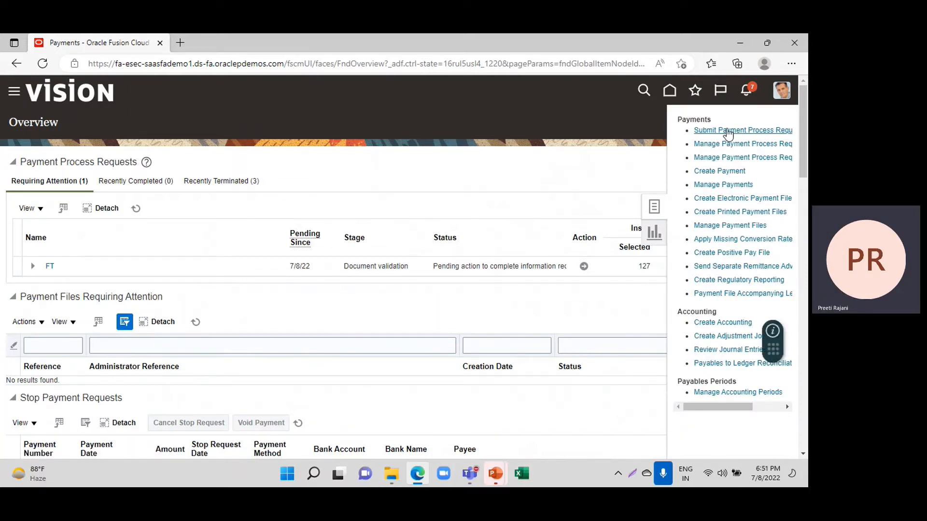
click(727, 128)
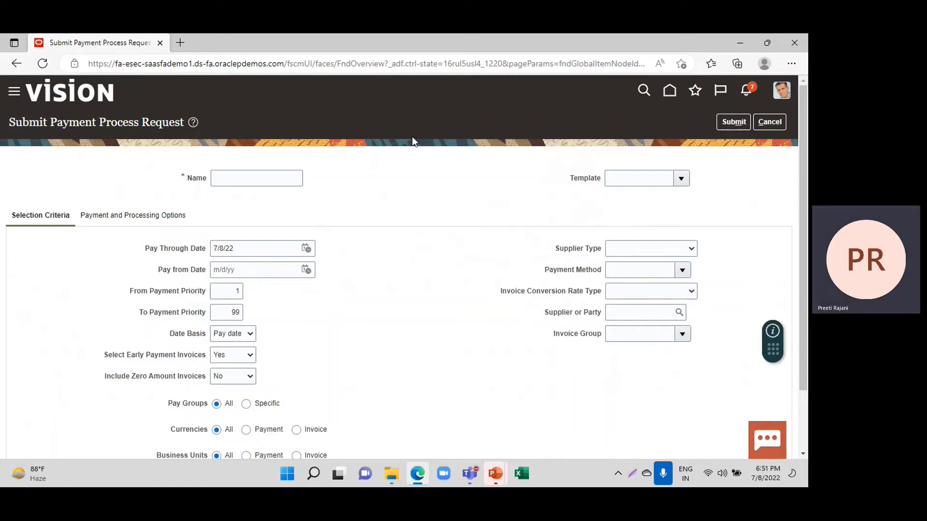
click(243, 179)
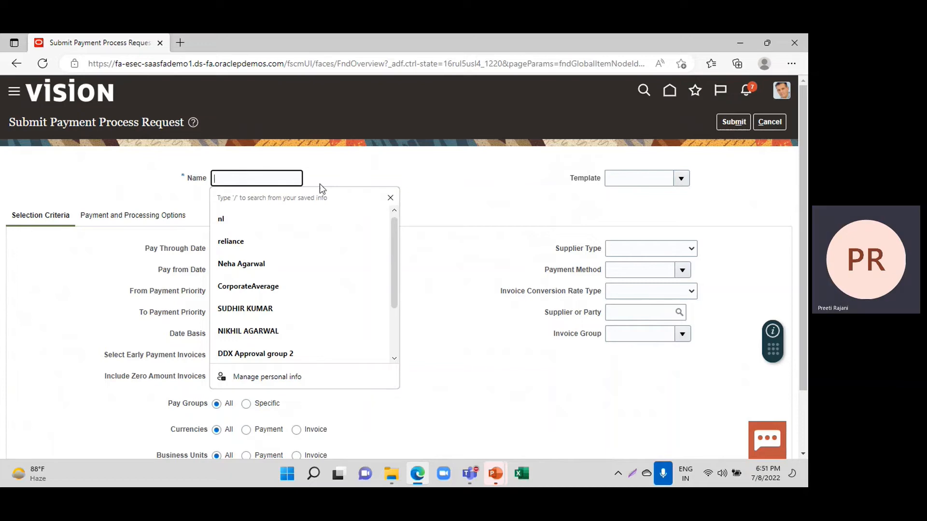
text(R)
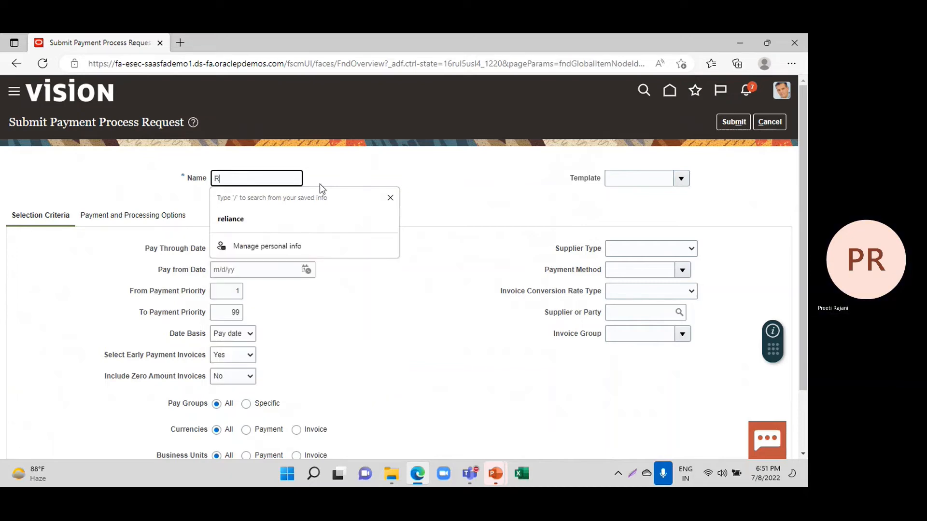
text(TI)
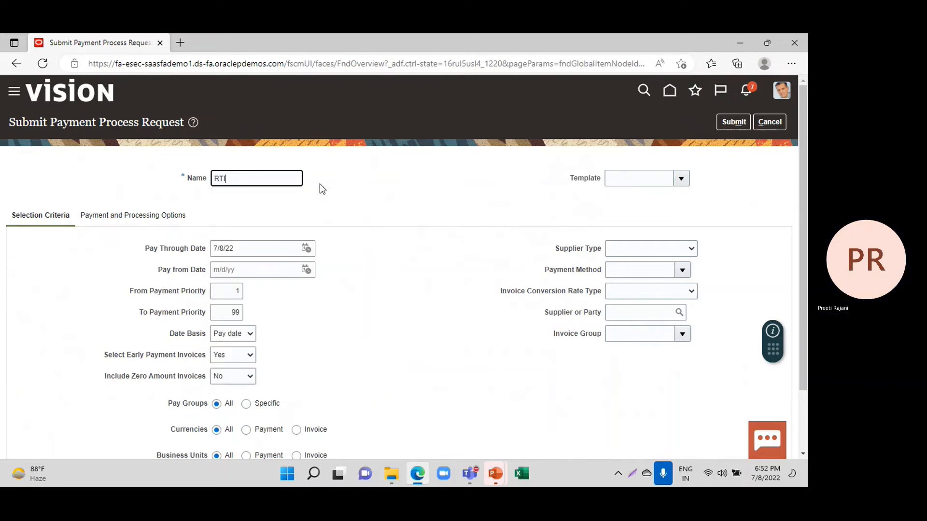
text( SPPR)
click(681, 180)
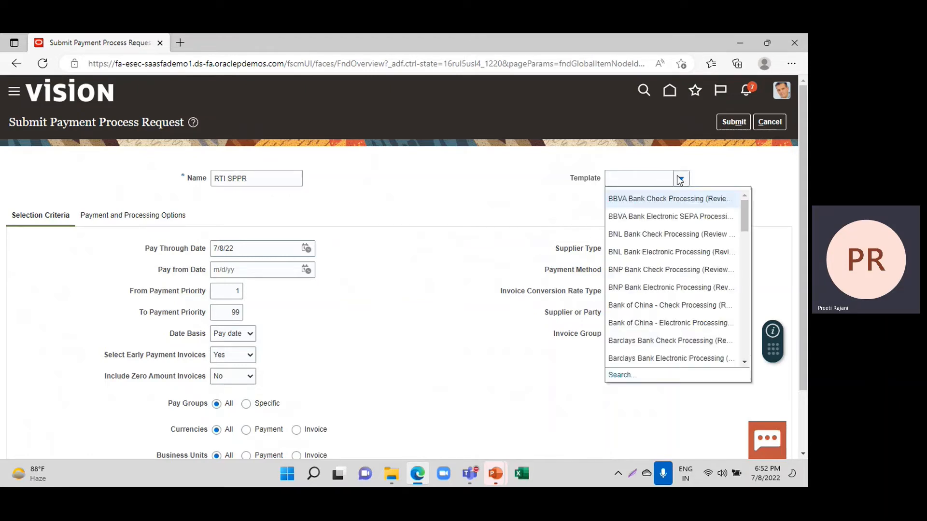
scroll(678, 263, down, 3)
scroll(679, 268, down, 5)
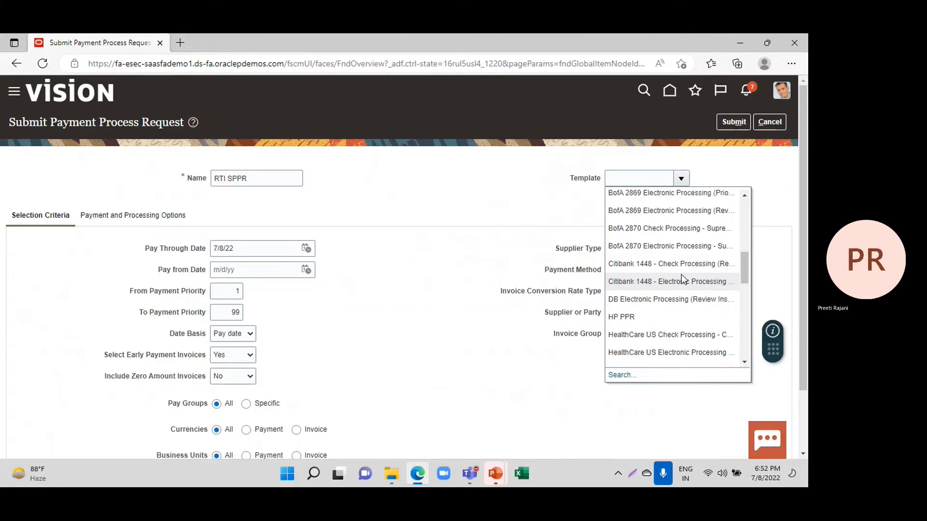
scroll(679, 227, down, 5)
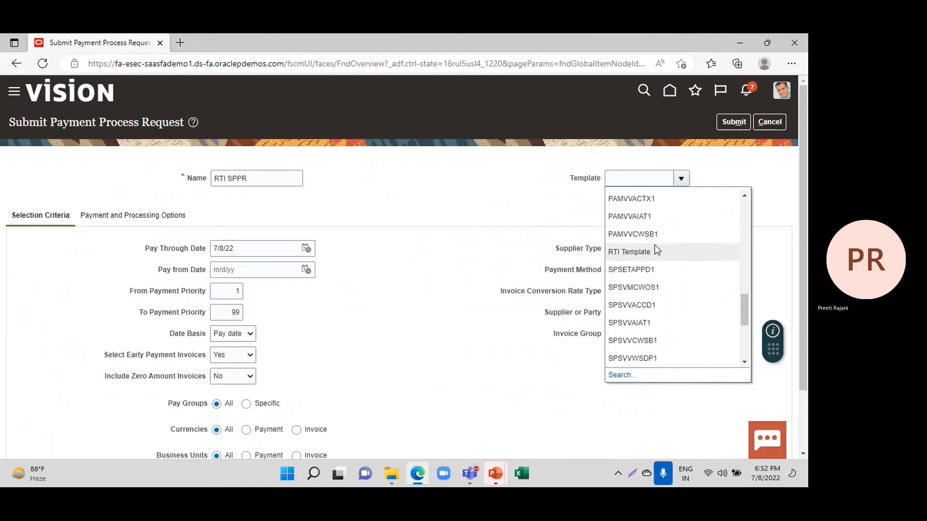
click(637, 251)
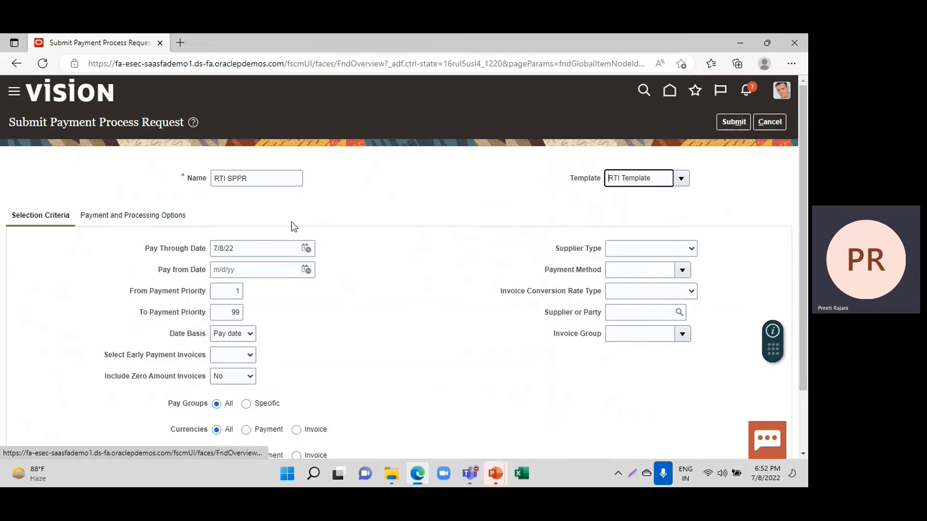
Review the request's payment and processing options, then submit it.
click(150, 216)
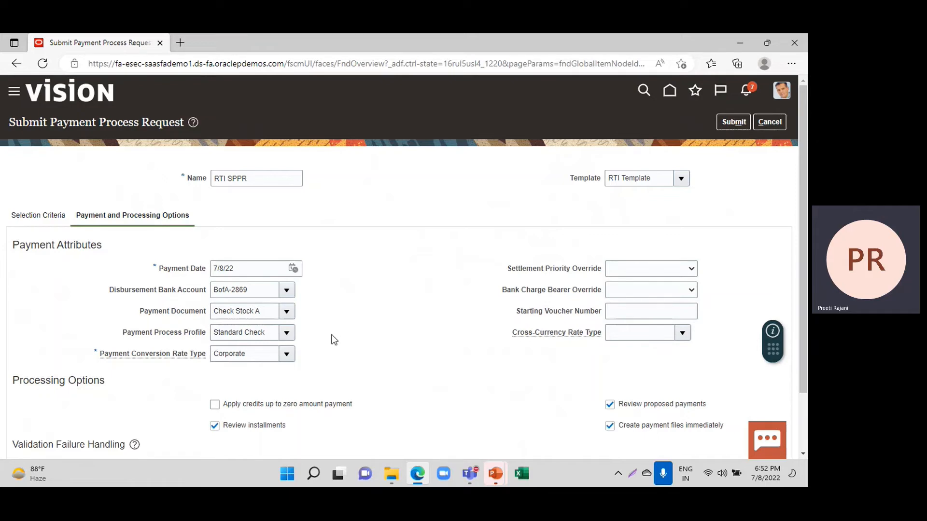
scroll(401, 314, down, 2)
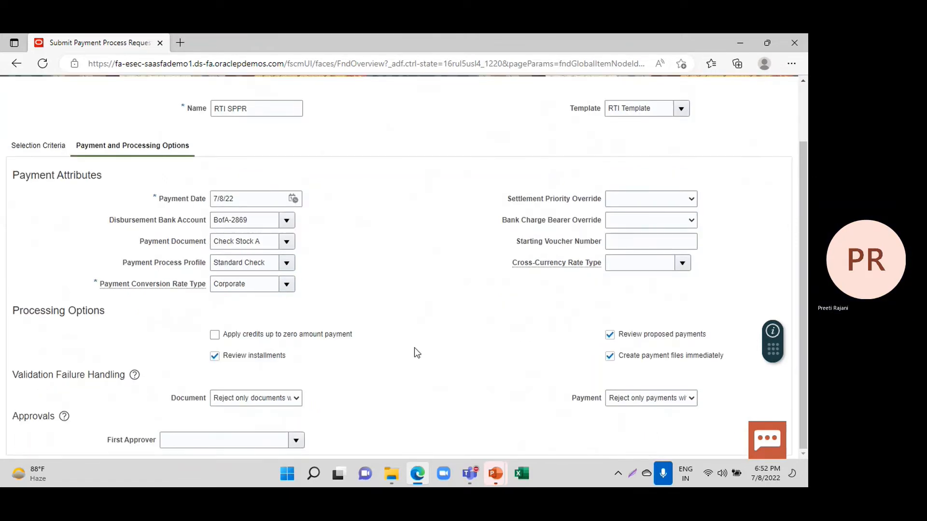
scroll(416, 357, up, 2)
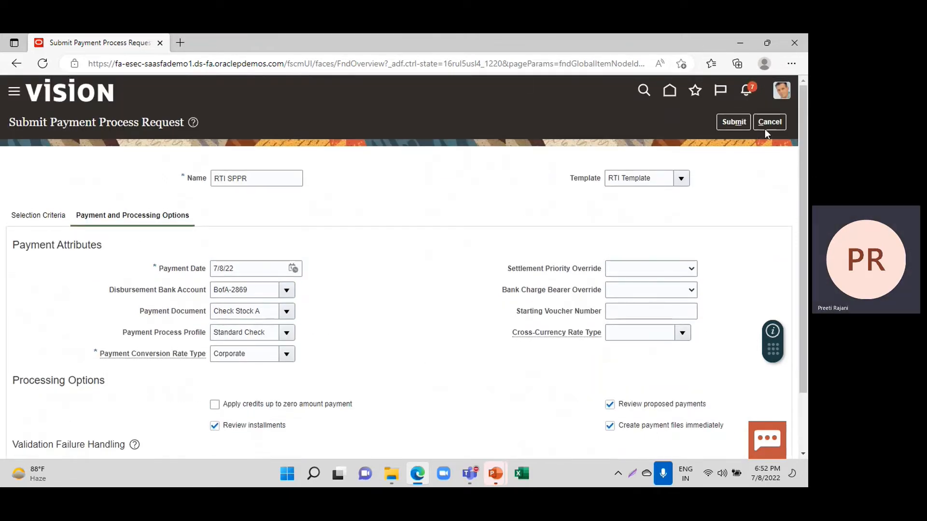
click(728, 123)
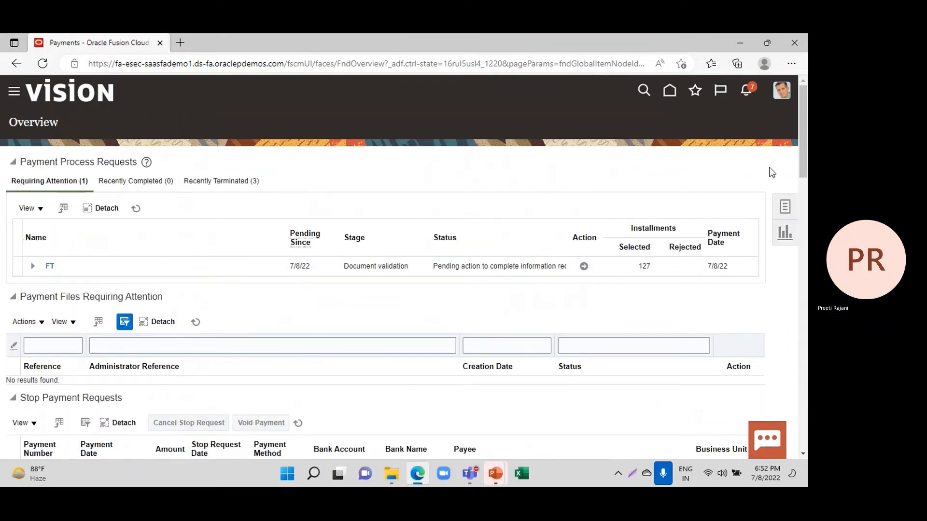
click(786, 207)
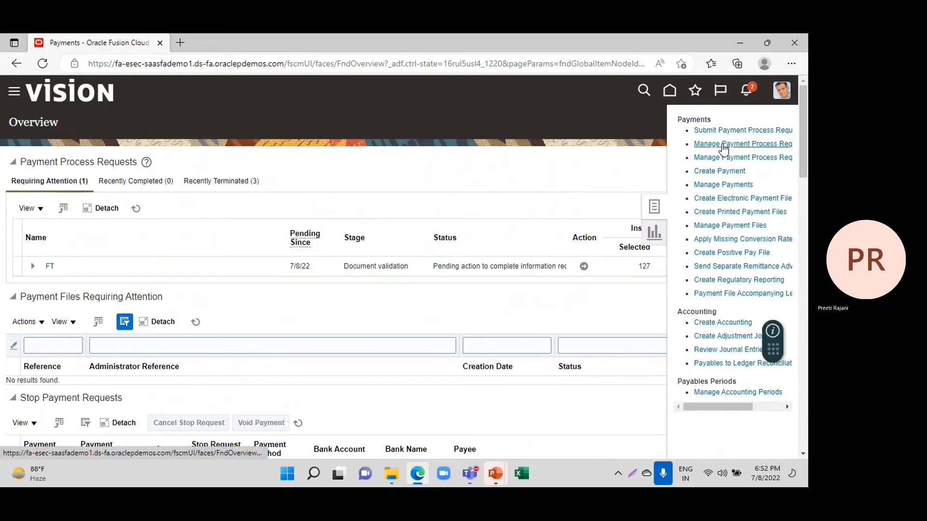
click(721, 144)
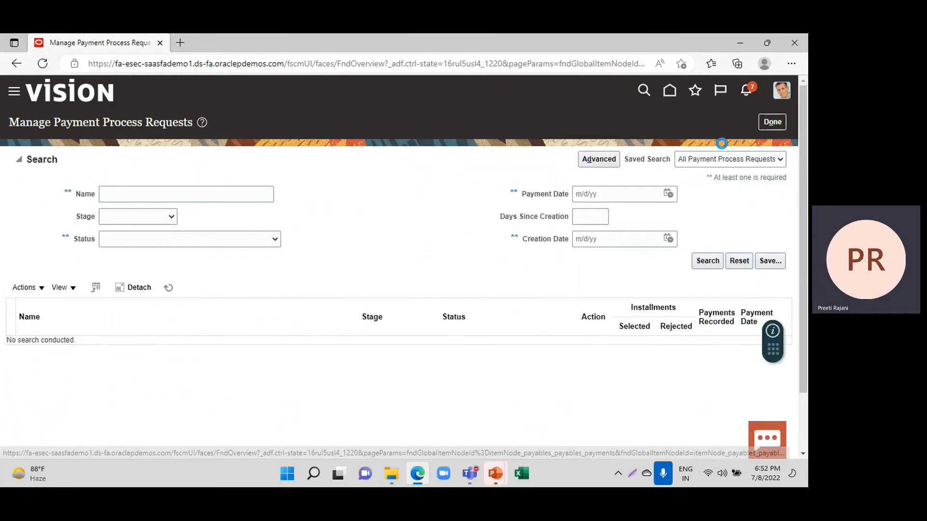
click(112, 194)
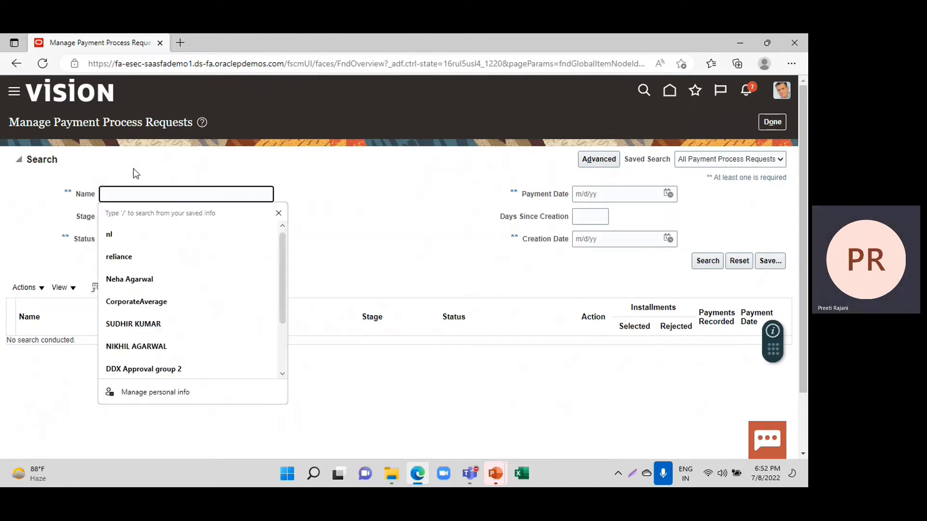
text(RTI)
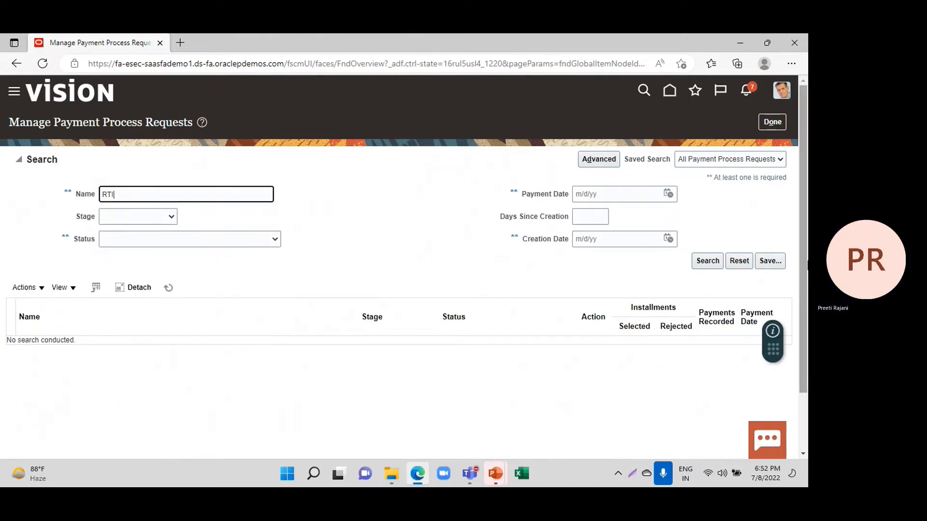
click(701, 260)
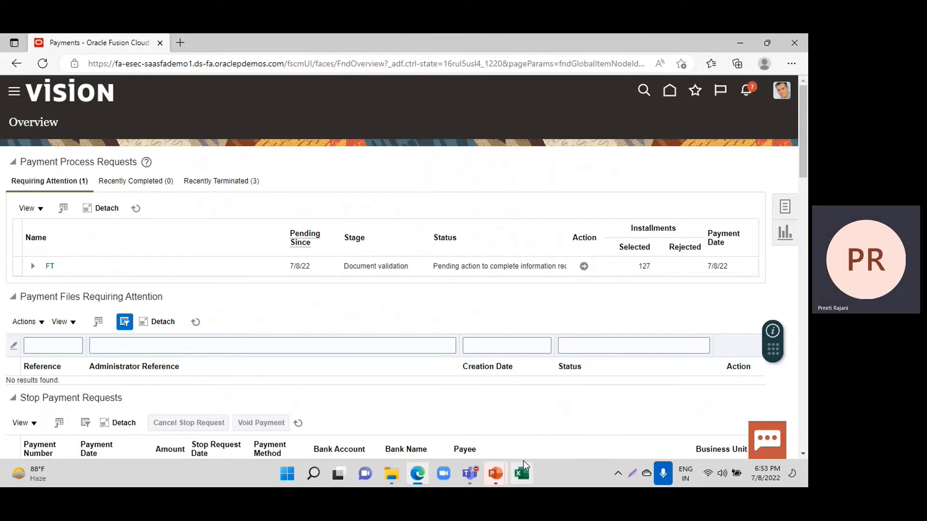
Switch to the Foreign Currency Invoice Payments deck and start its slide show from slide 1.
key(alt+Tab)
key(alt+Tab)
key(alt+Tab)
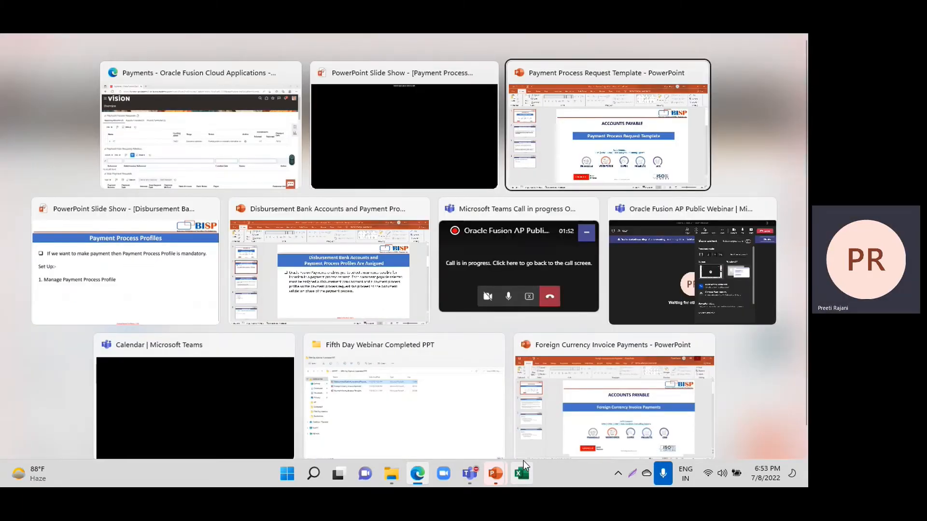
key(alt+Tab)
key(alt+Tab)
key(alt+Tab)
key(alt+Tab)
key(alt+Tab)
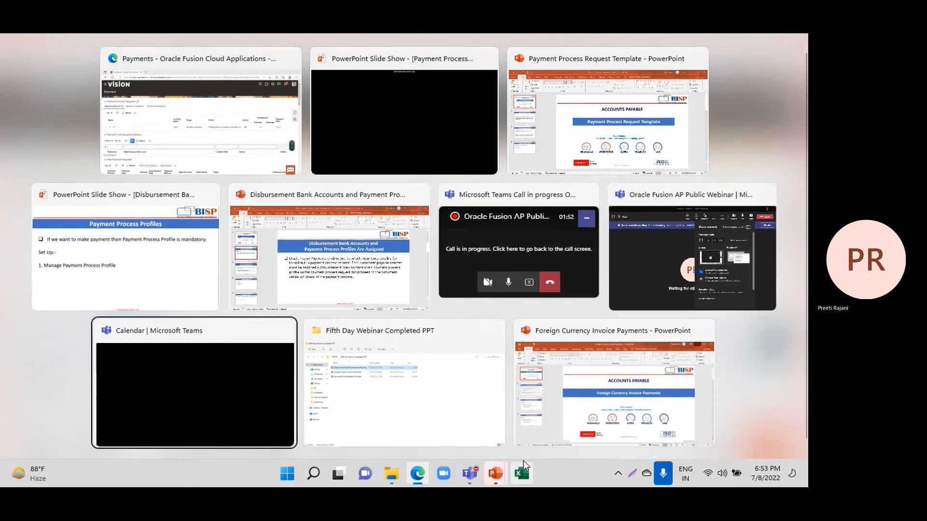
key(alt+Tab)
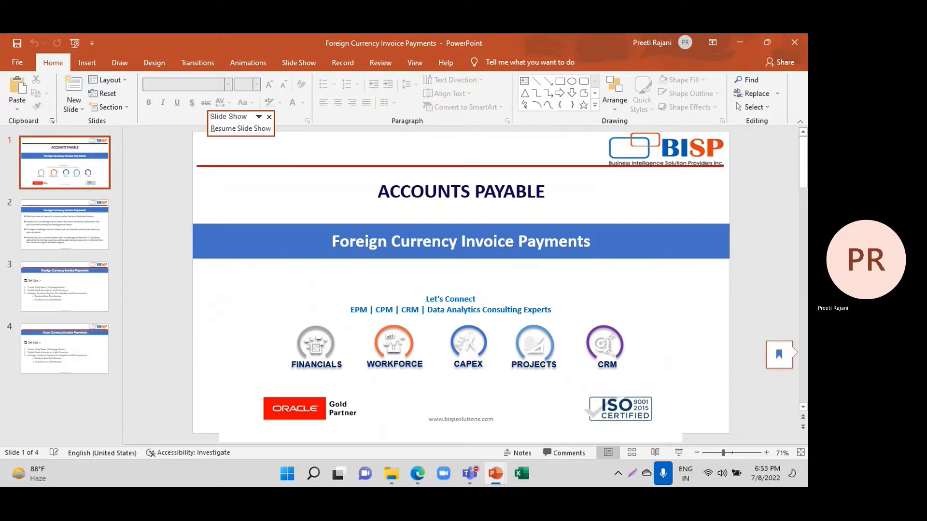
click(74, 44)
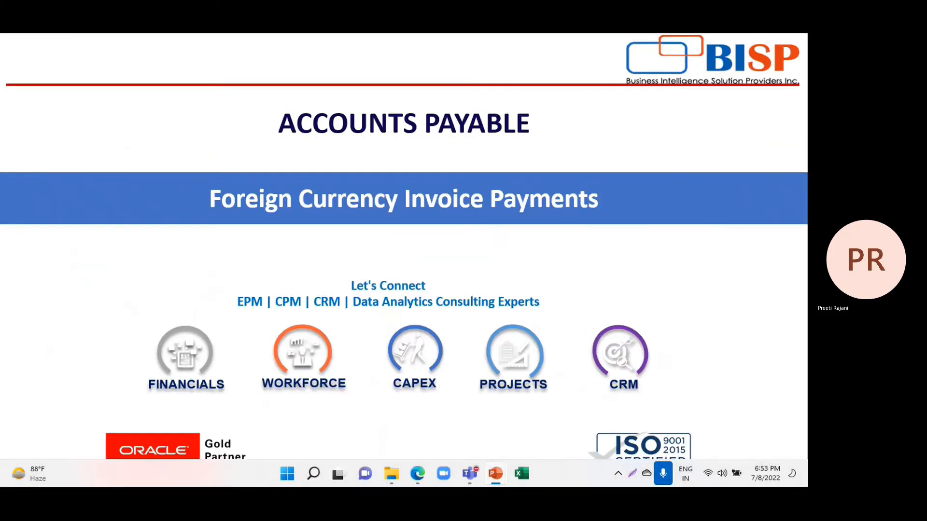
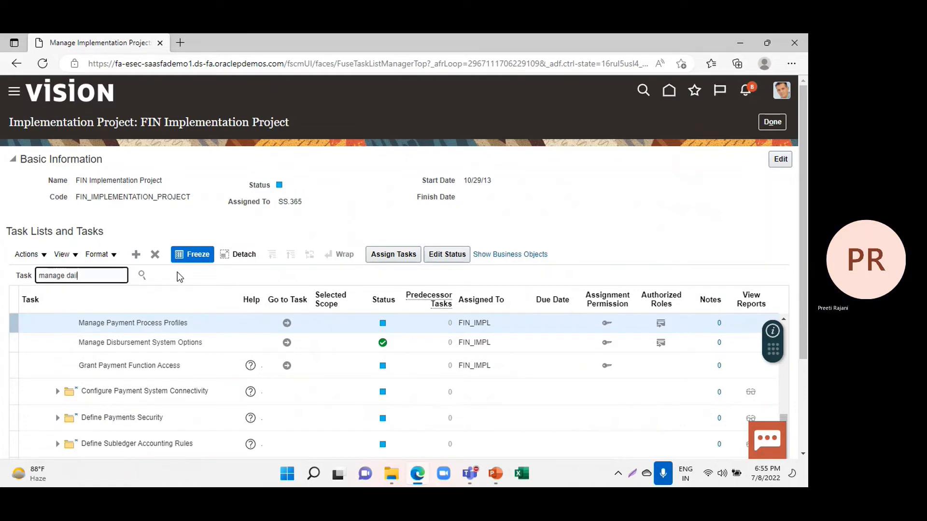
Finish entering 'manage daily rates' in the FIN Implementation Project's Task search field.
text(s)
Search for Manage Daily Rates and open it in Currency Rates Manager's Daily Rates tab.
key(Return)
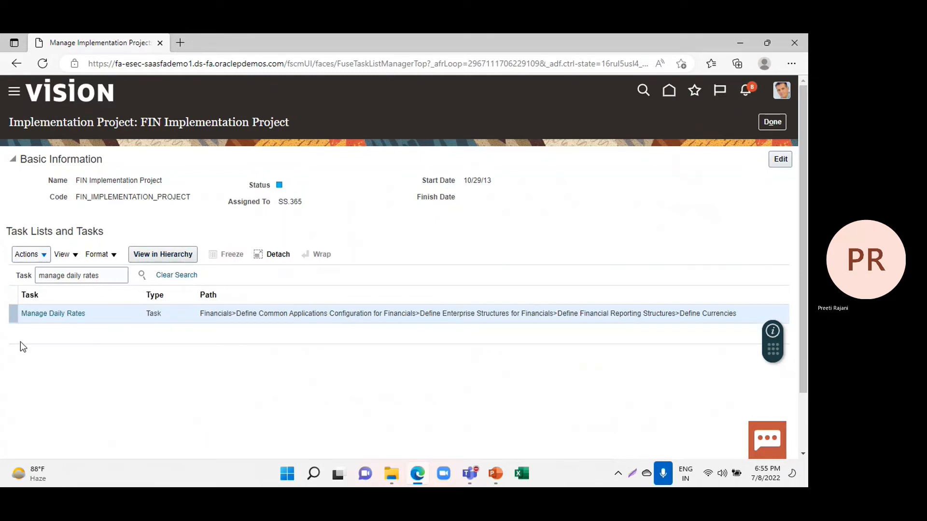
click(38, 315)
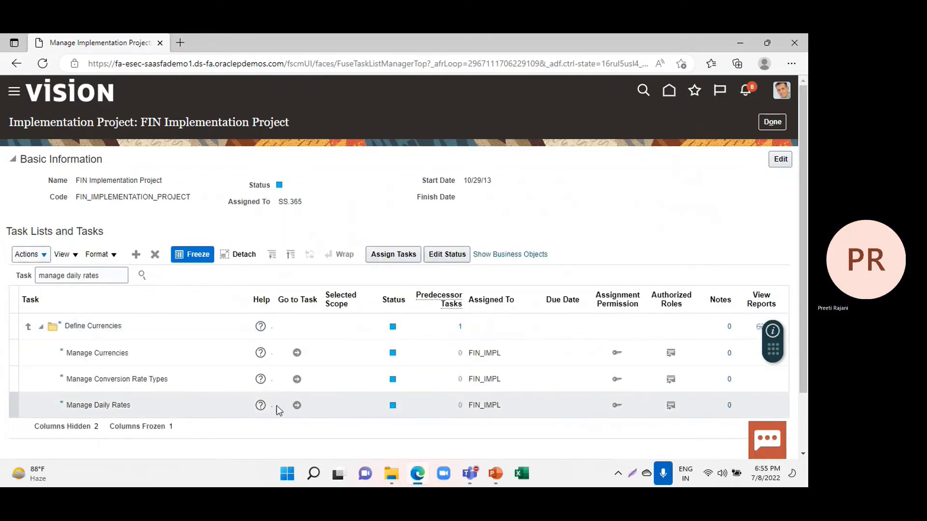
click(298, 405)
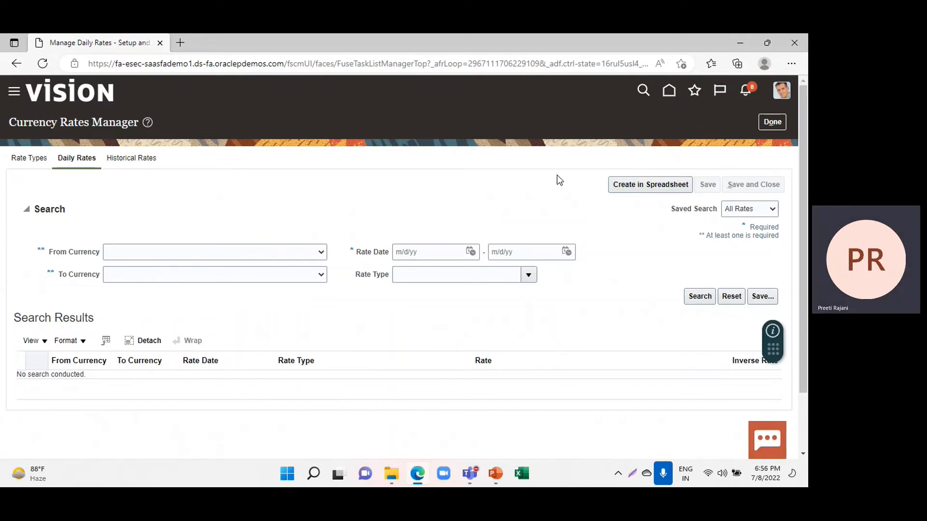
Generate the daily rates spreadsheet and open CreateDailyRates (6).xlsx in a maximized Excel window.
click(630, 186)
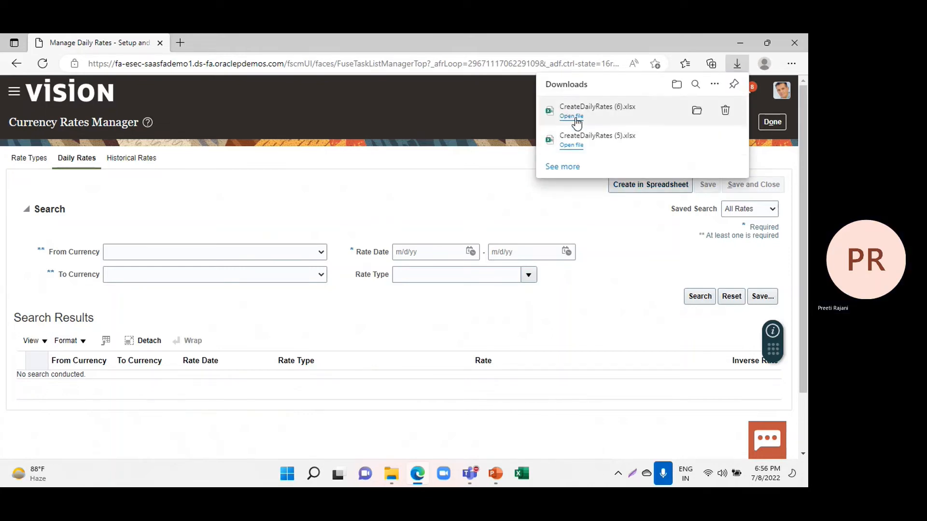
click(575, 117)
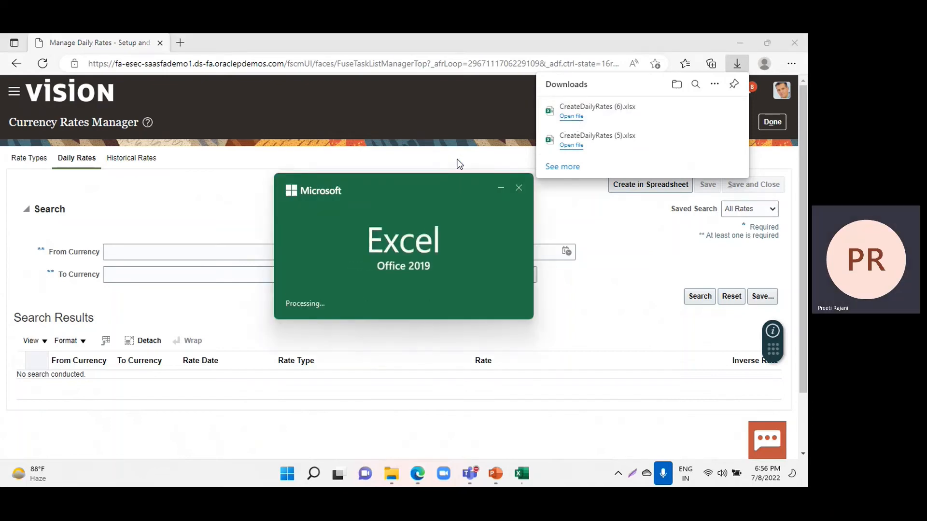
click(560, 160)
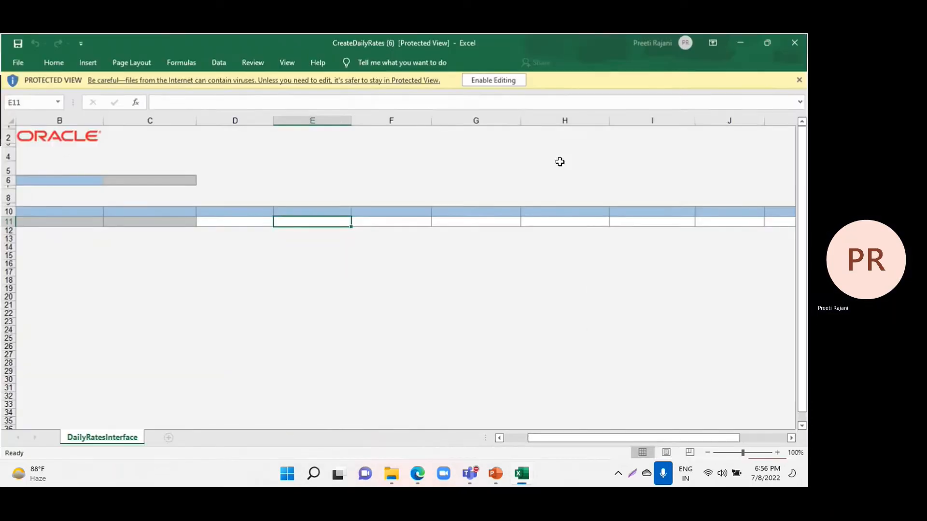
Enable editing of the workbook, connect, and sign in to Oracle Applications Cloud with the user's credentials.
click(487, 81)
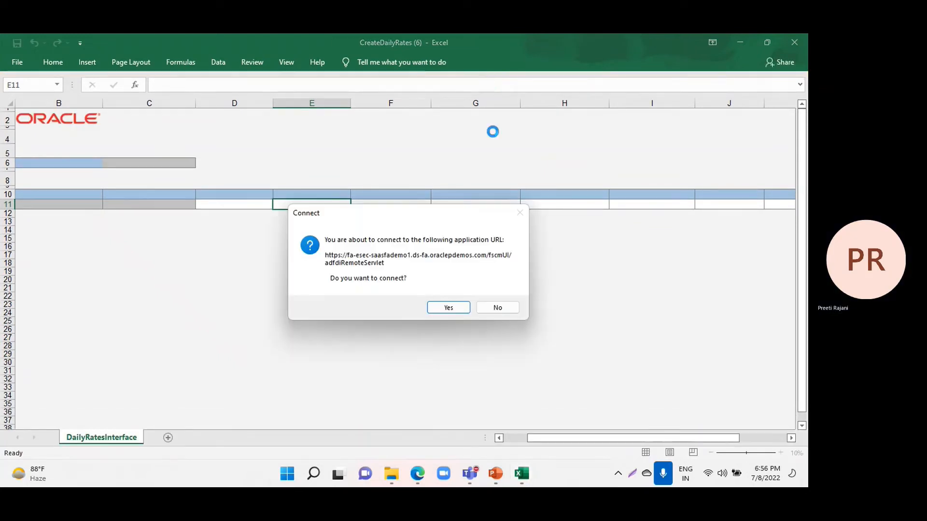
click(457, 310)
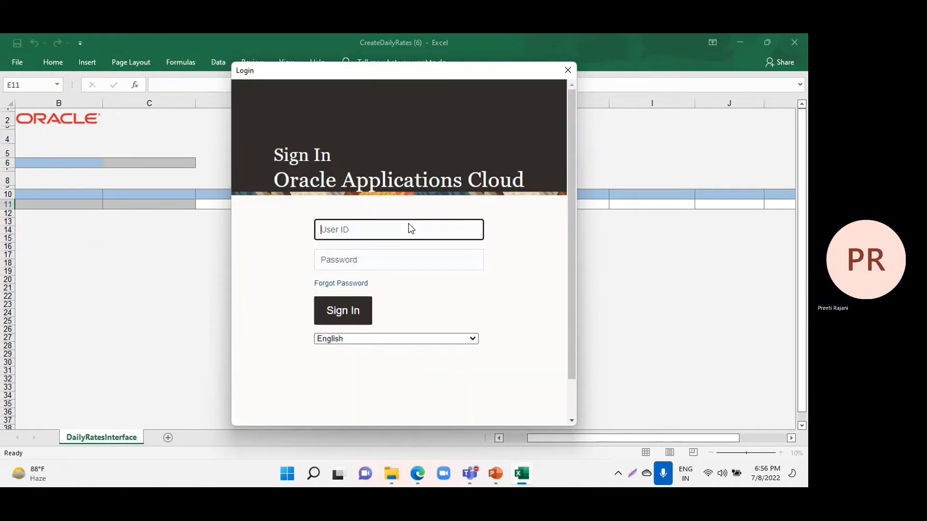
text(casey.brown)
key(Tab)
key(ctrl+v)
click(346, 313)
click(345, 317)
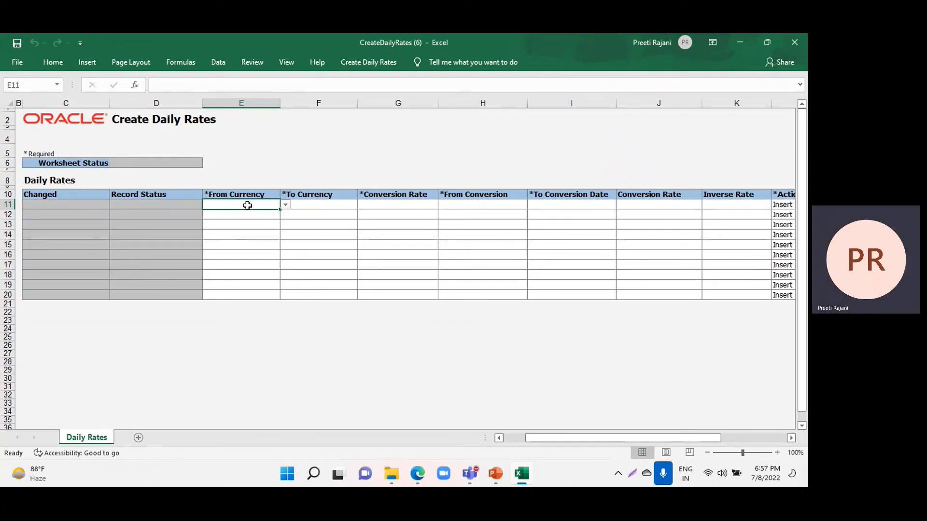
Set row 11 to convert from USD to INR using the Corporate rate type.
click(285, 206)
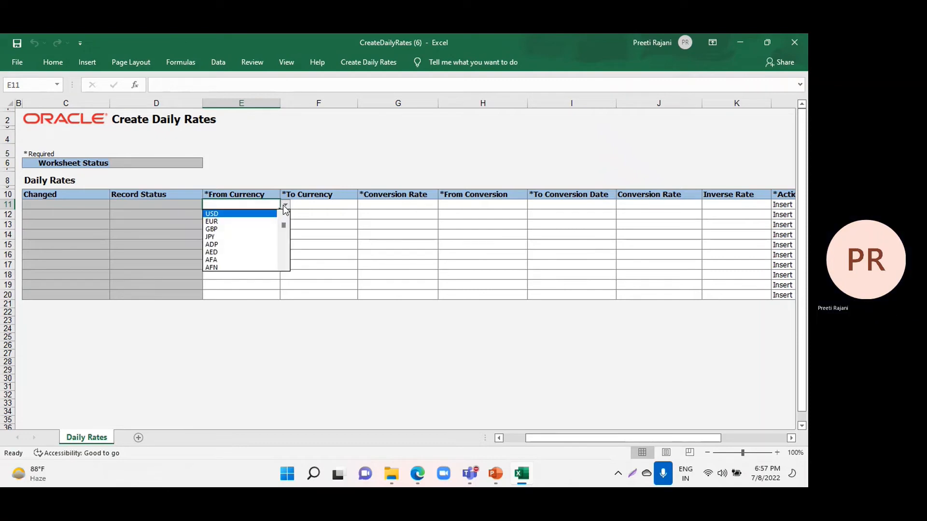
click(247, 214)
click(313, 204)
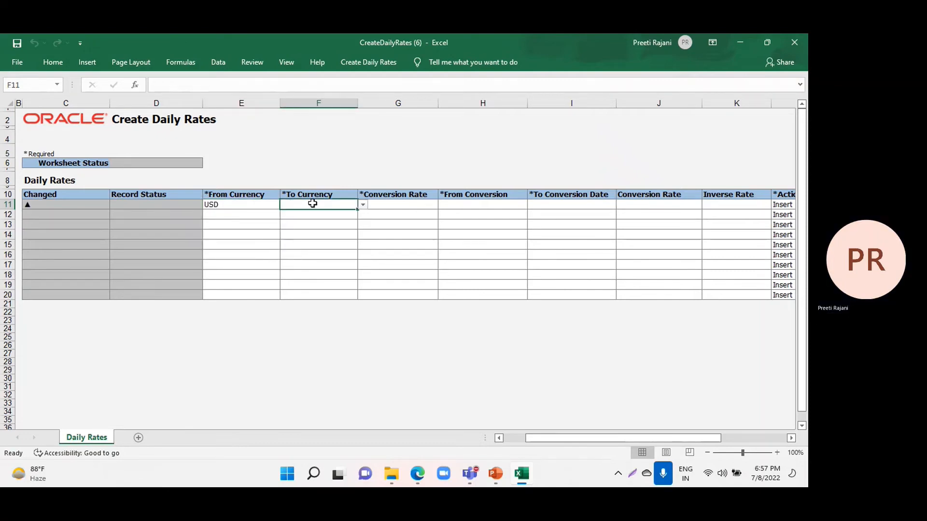
click(363, 204)
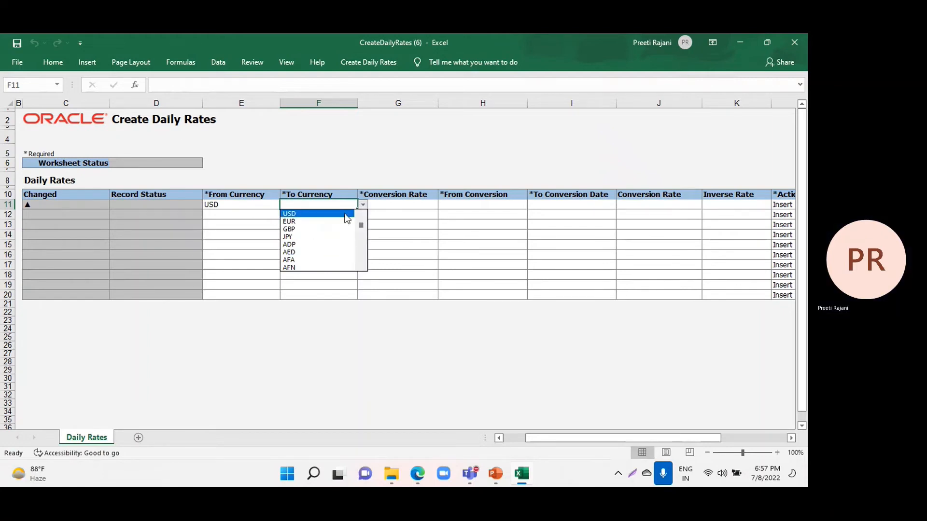
click(310, 204)
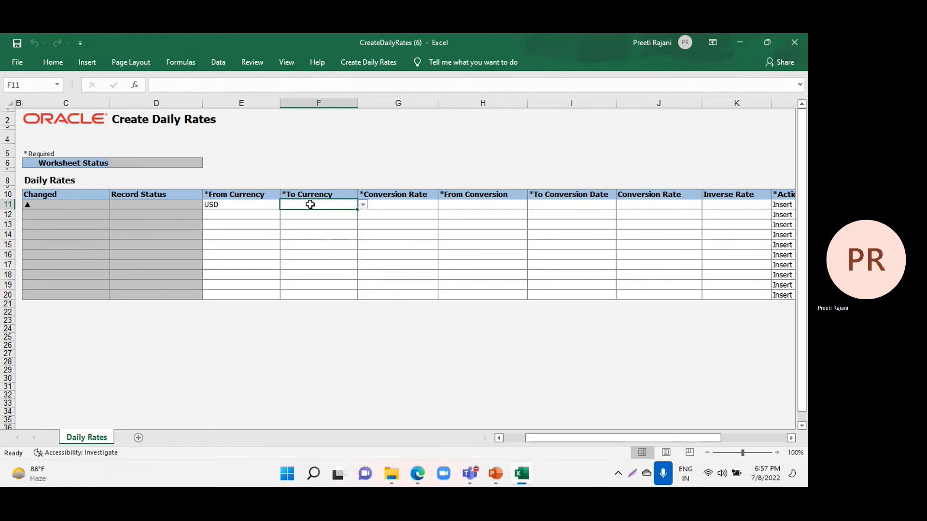
text(INR)
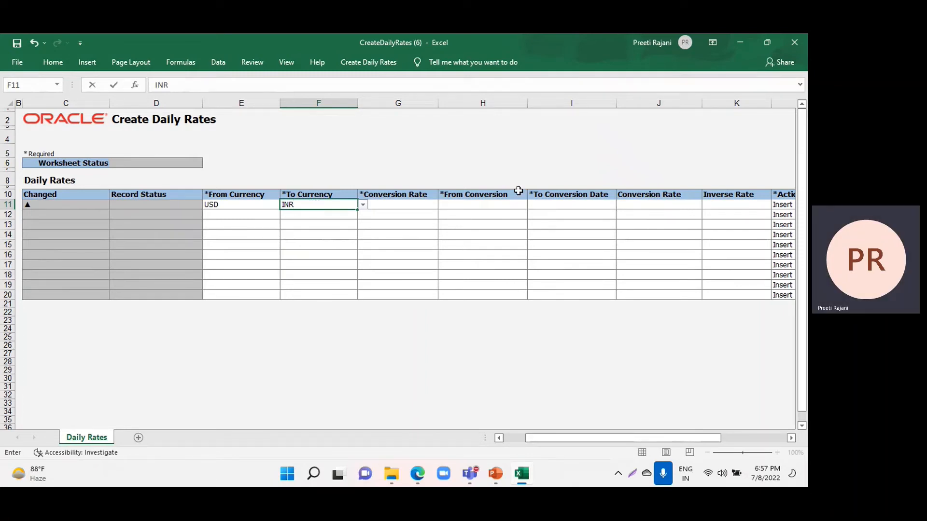
click(403, 207)
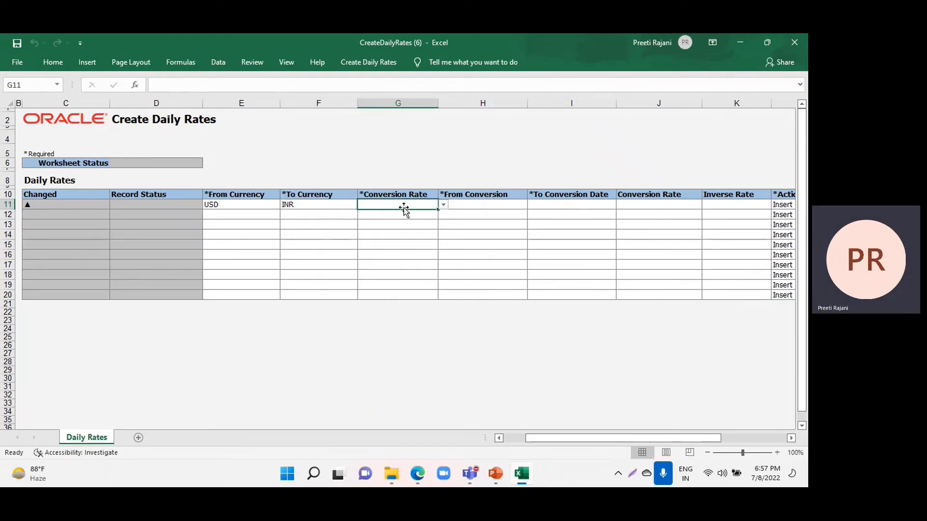
text(.)
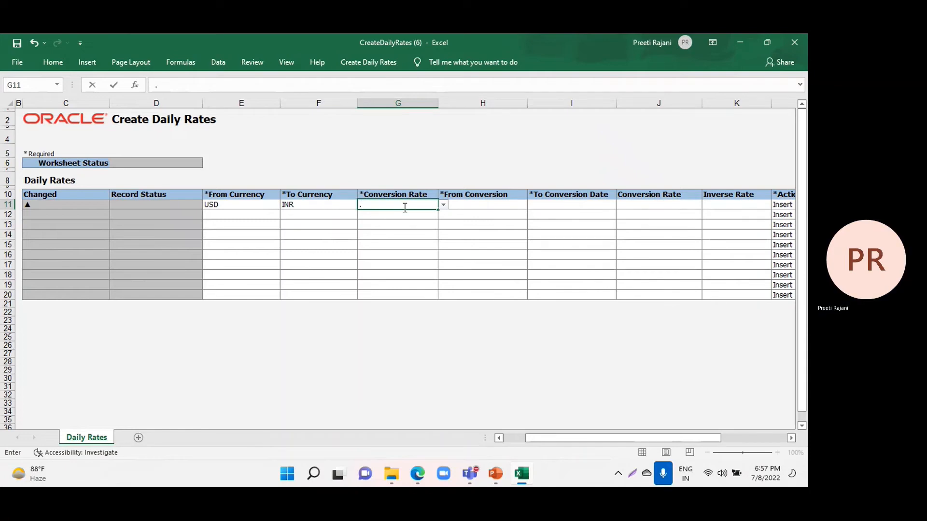
text(0125)
click(447, 209)
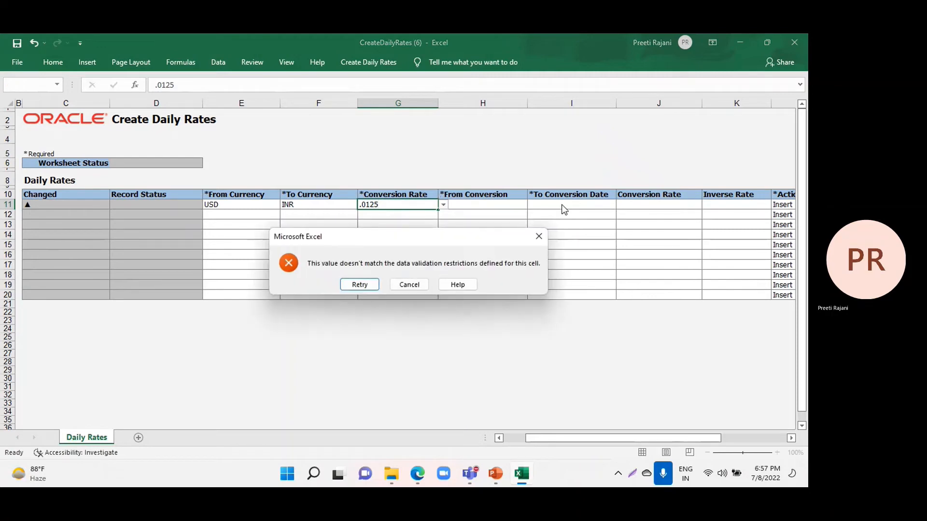
key(Escape)
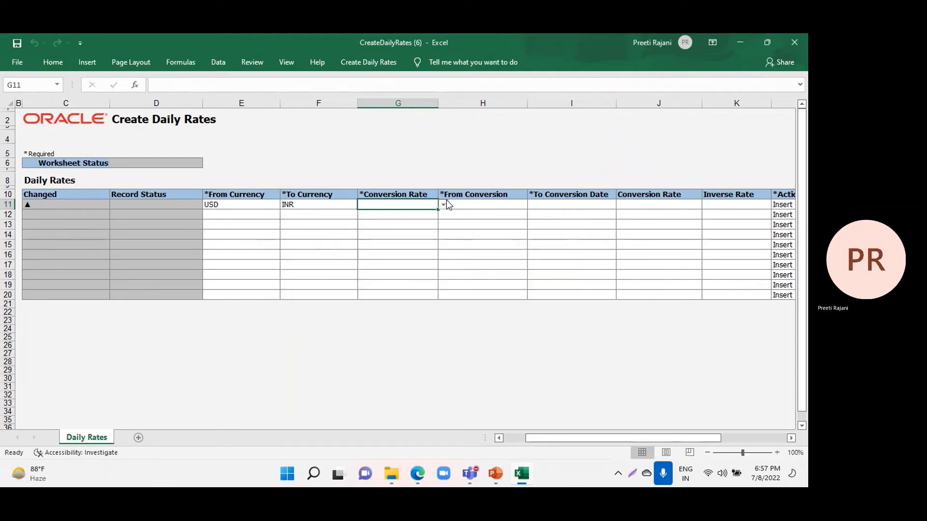
click(443, 206)
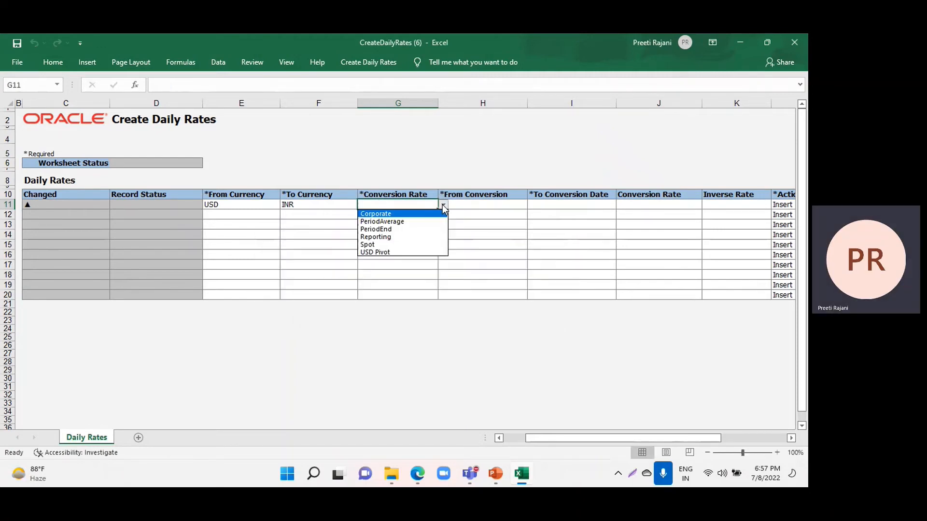
click(381, 215)
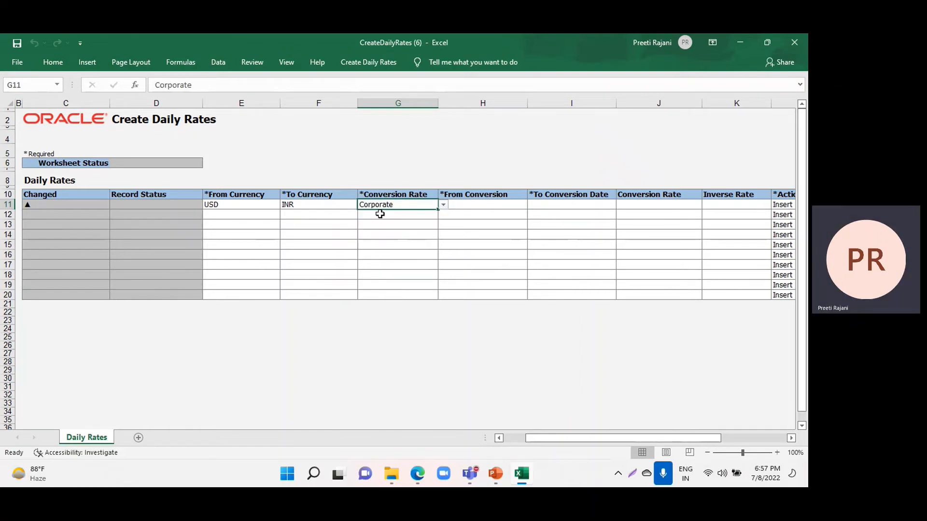
Enter conversion dates 7/1/2022 to 7/31/2022 and conversion rate 0.0125 in row 11.
click(487, 203)
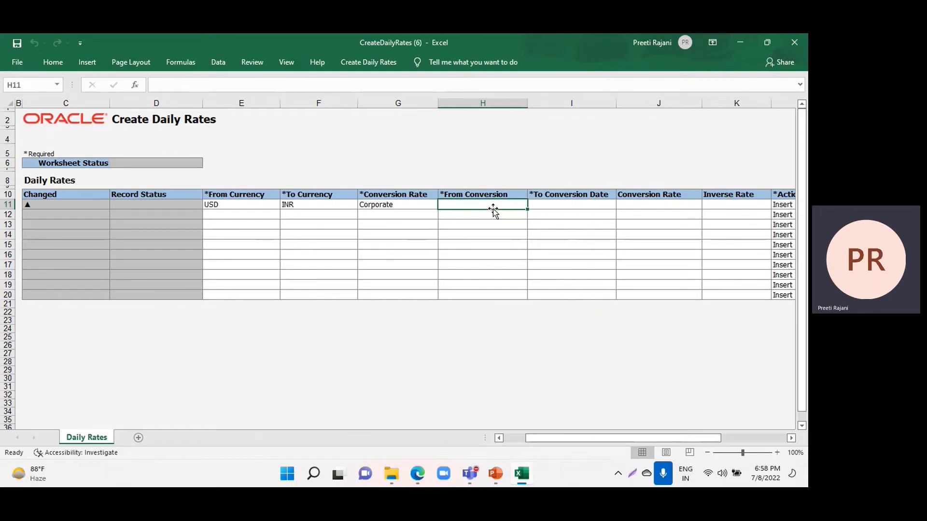
text(7/1)
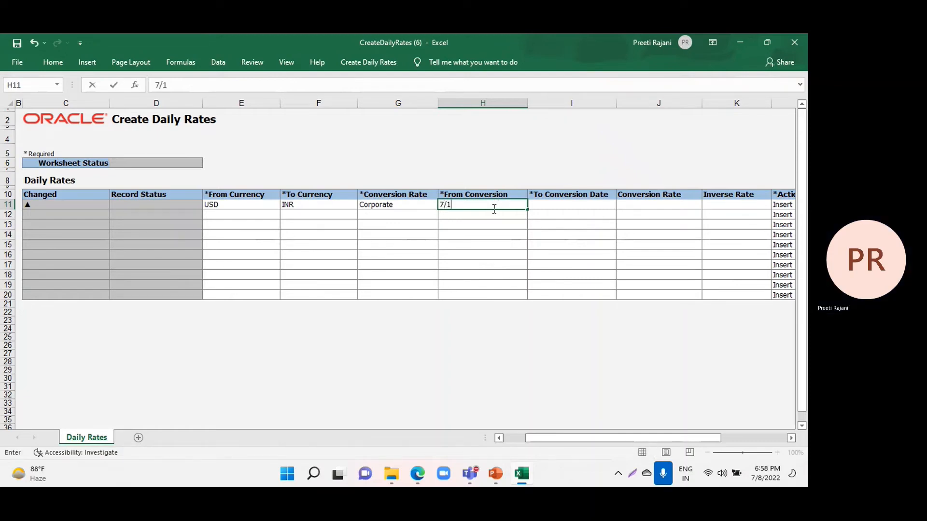
text(/2022)
click(569, 201)
text(7/)
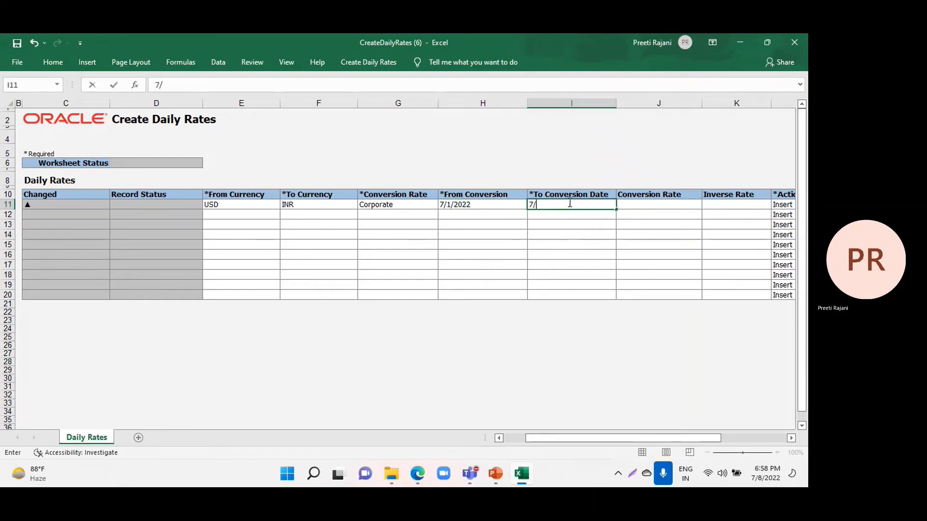
text(31/2022)
click(791, 438)
click(791, 438)
click(554, 207)
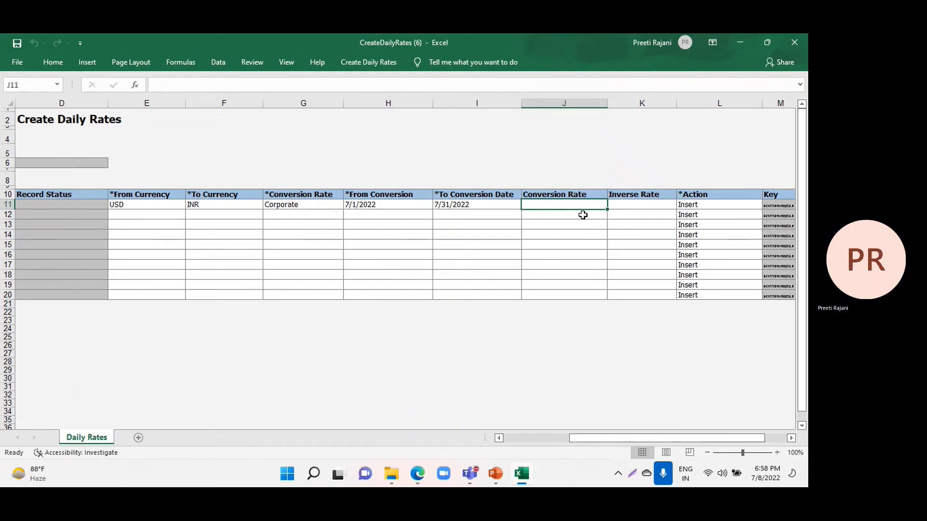
text(.0125)
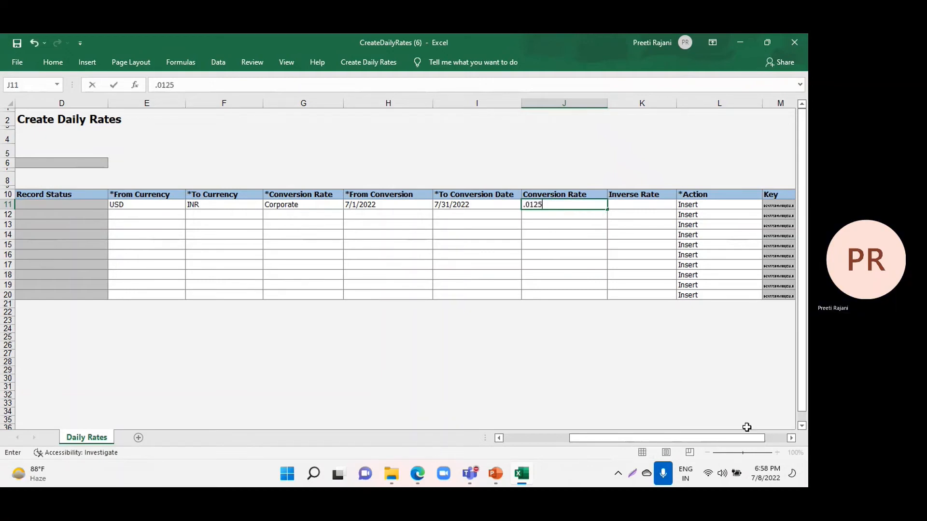
drag(687, 439, 788, 418)
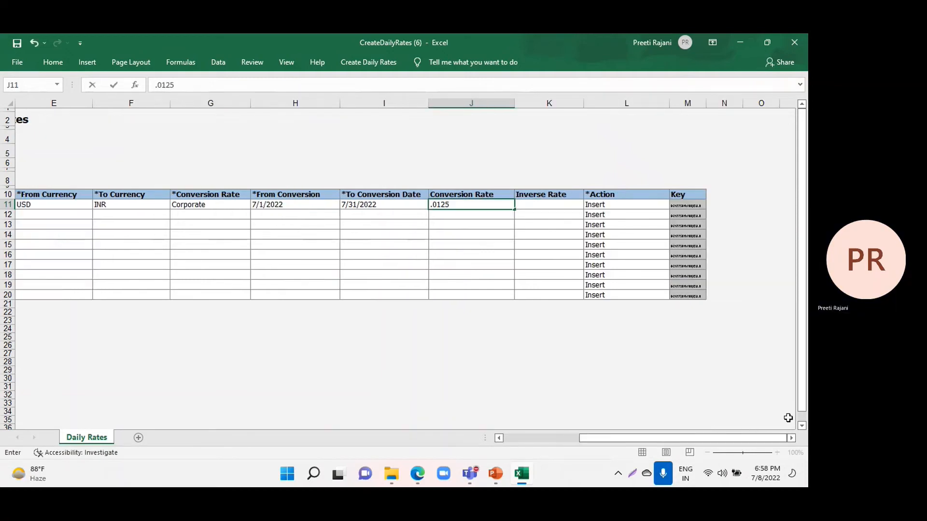
click(354, 64)
click(455, 242)
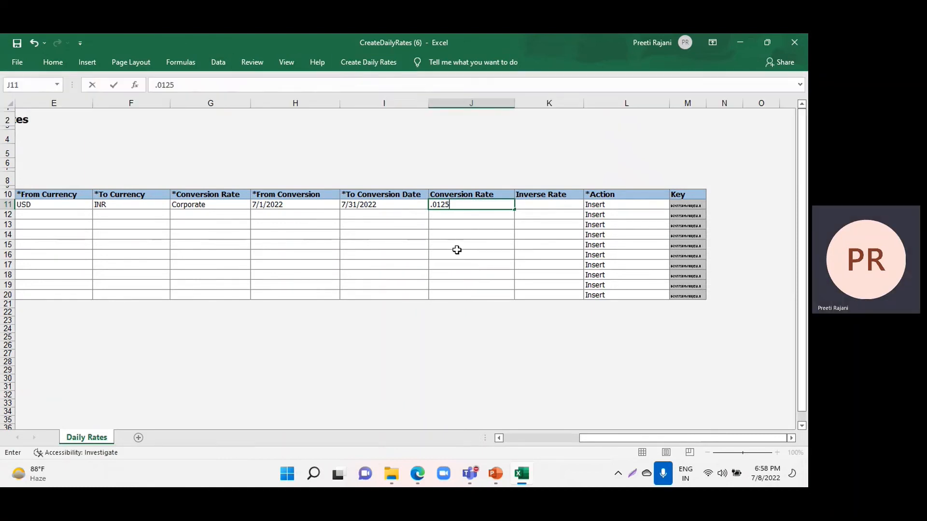
click(456, 254)
click(354, 63)
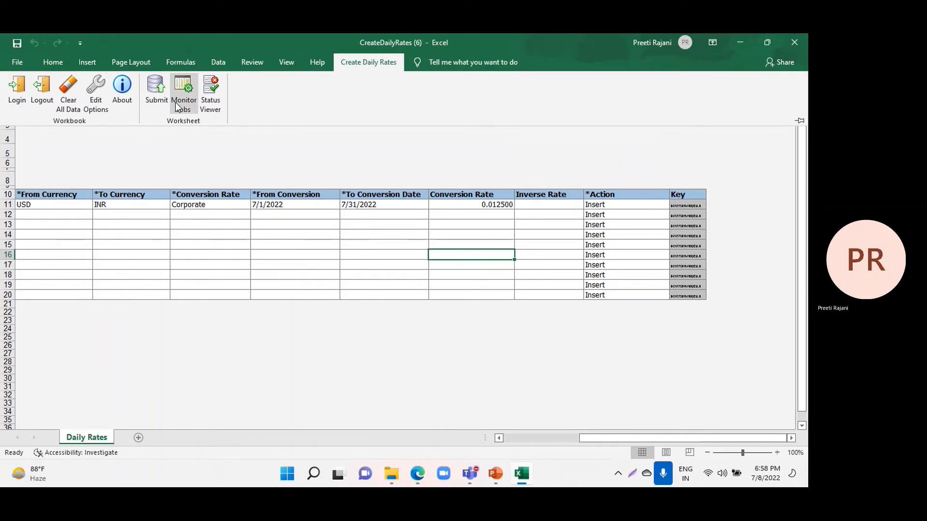
Upload the USD-to-INR rate row with automatic import, confirm success, and minimize Excel.
click(154, 100)
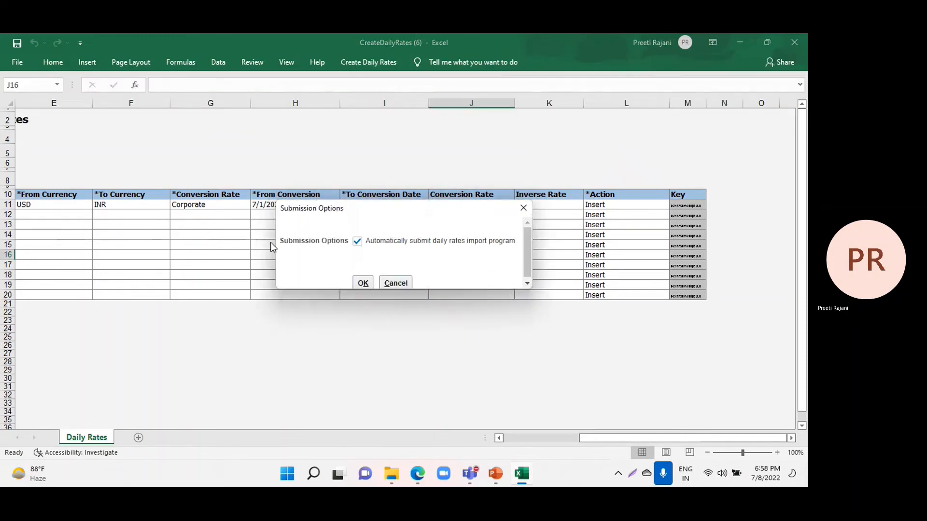
click(362, 283)
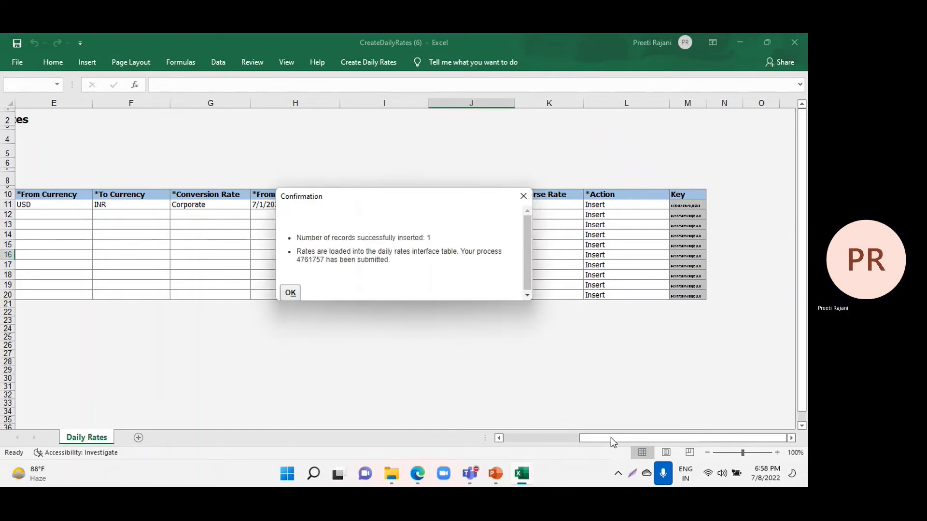
click(291, 294)
drag(621, 437, 558, 437)
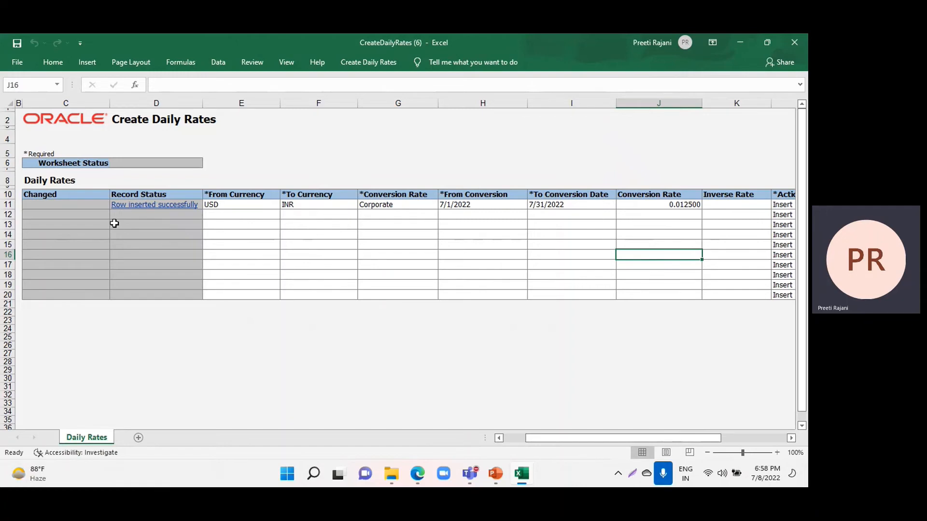
click(741, 45)
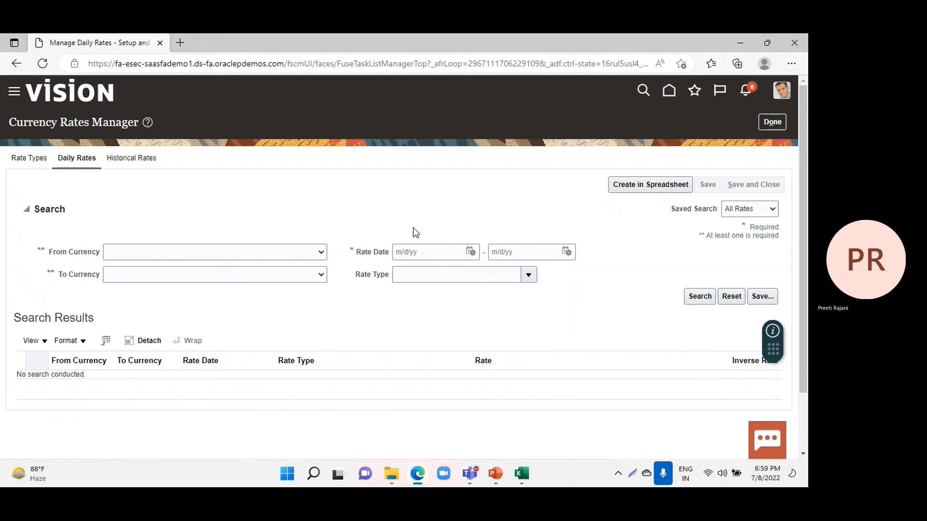
Search the project tasks for 'bank' and look through the Manage Banks list.
click(770, 123)
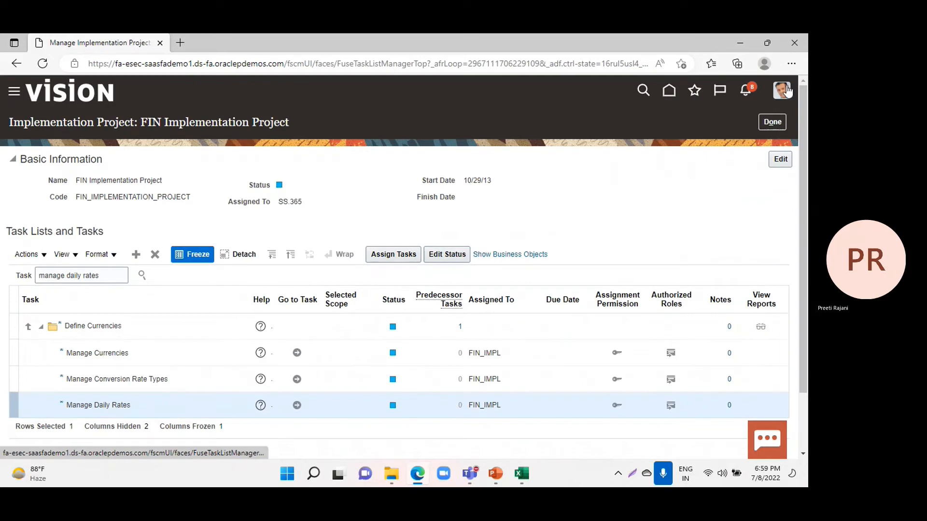
click(124, 275)
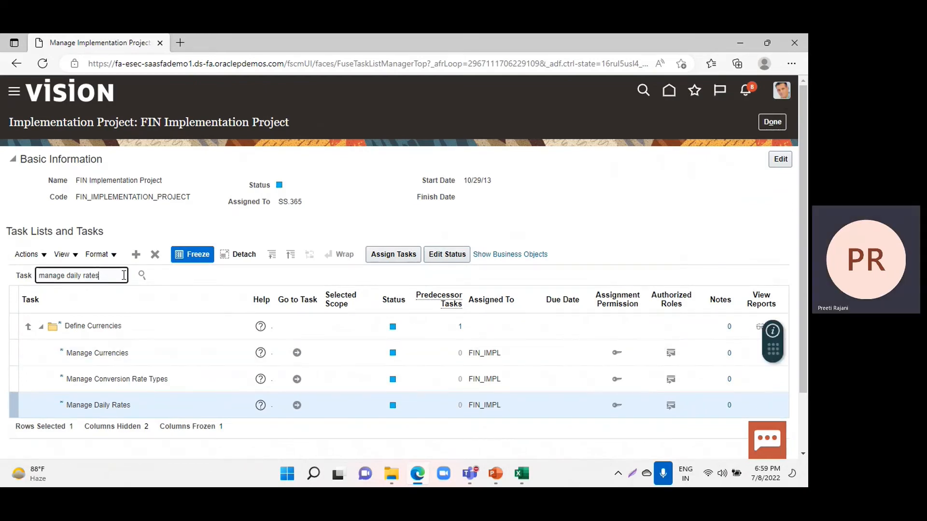
key(BackSpace)
key(BackSpace)
key(BackSpace)
key(BackSpace)
key(BackSpace)
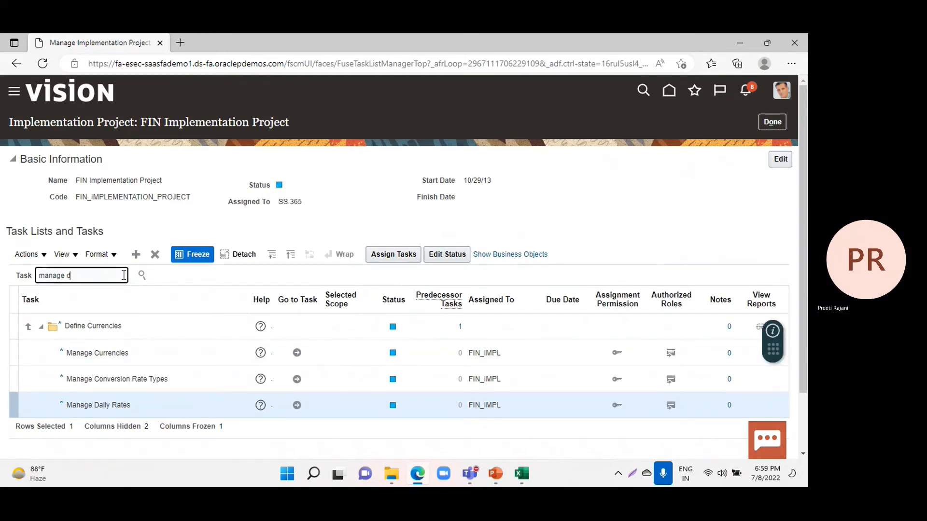
key(BackSpace)
text(bank)
key(Return)
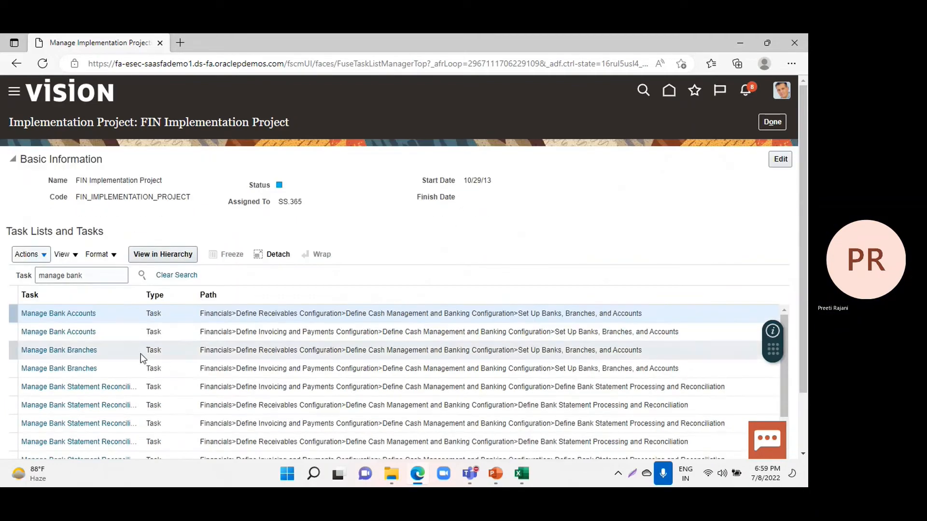
click(57, 313)
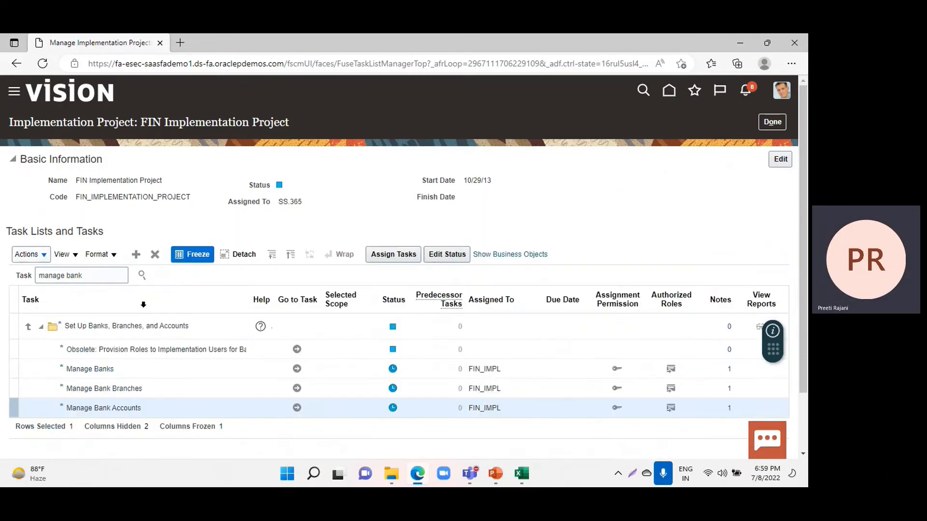
click(298, 369)
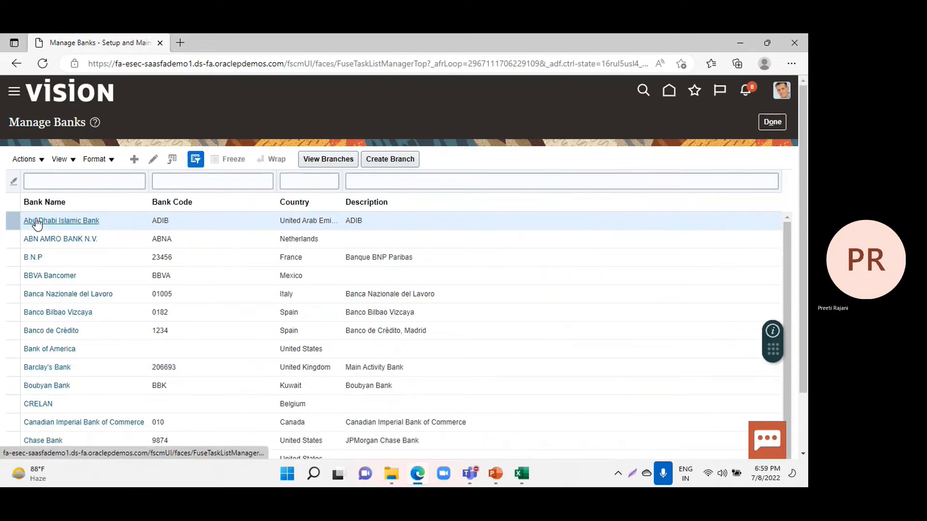
scroll(58, 217, down, 1)
scroll(82, 214, down, 1)
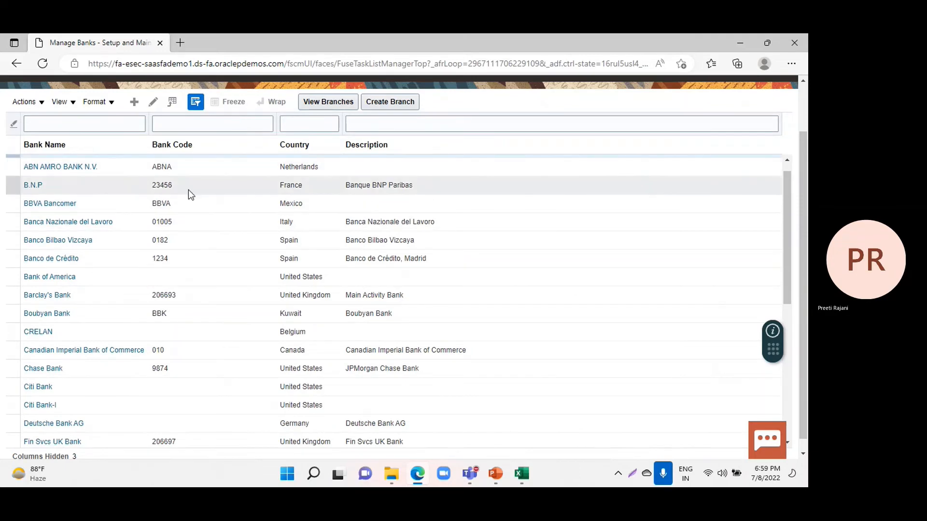
scroll(50, 200, down, 3)
scroll(54, 212, up, 5)
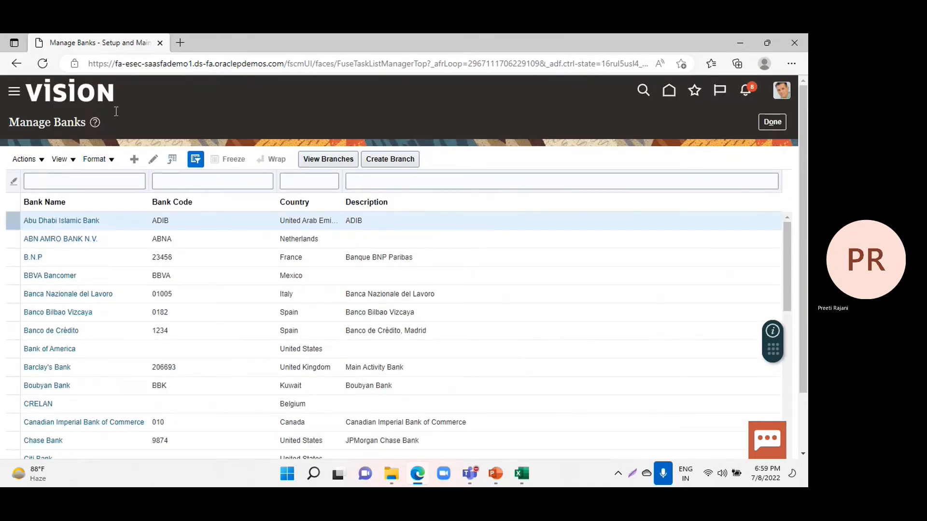
click(779, 124)
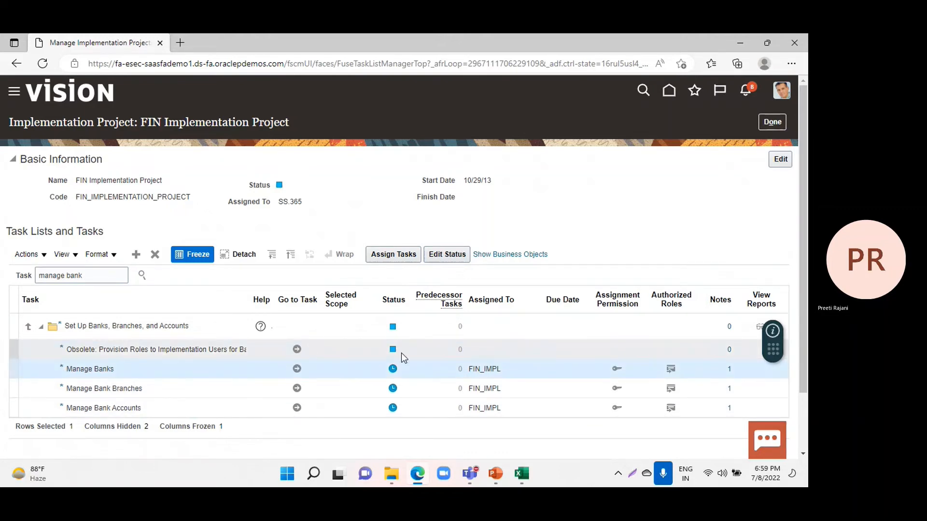
Reopen Manage Banks and scroll through the defined banks' codes, countries and descriptions.
click(296, 370)
click(293, 368)
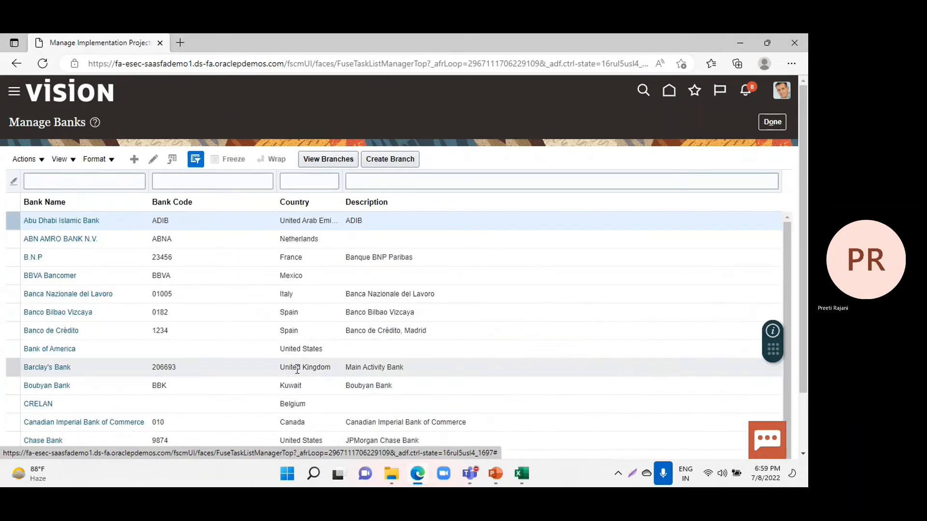
scroll(97, 274, down, 5)
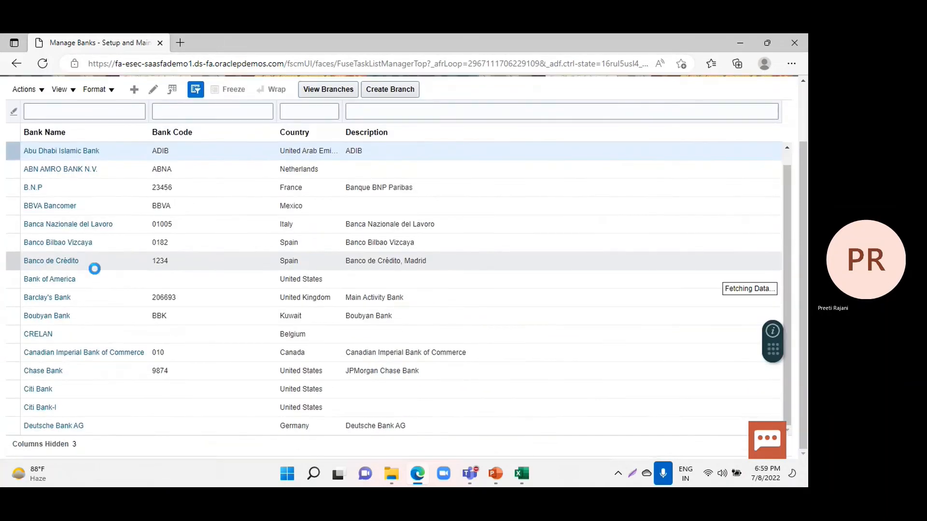
scroll(95, 274, down, 10)
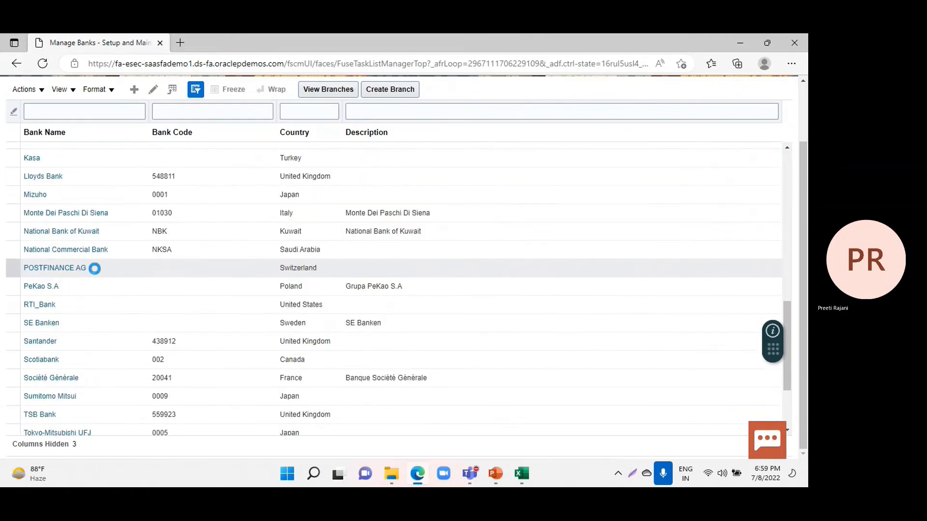
scroll(95, 269, down, 3)
scroll(95, 271, down, 1)
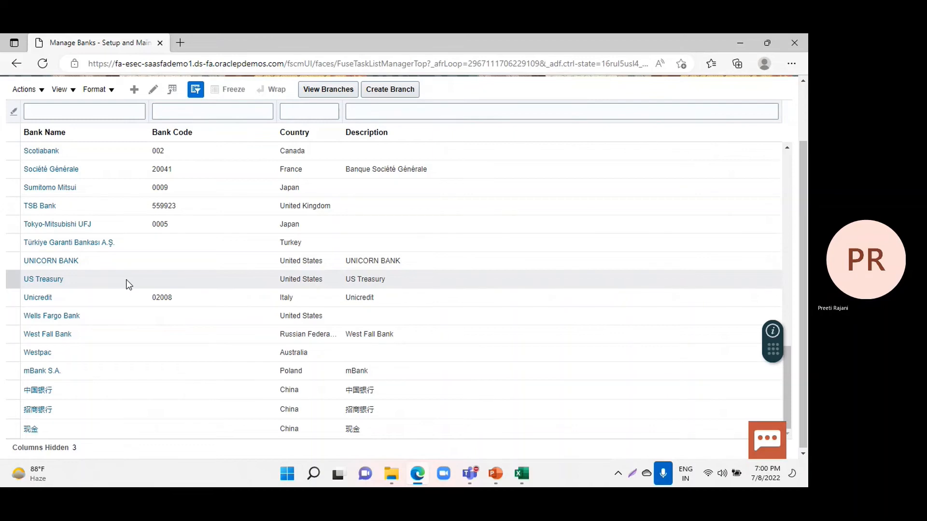
scroll(71, 147, up, 12)
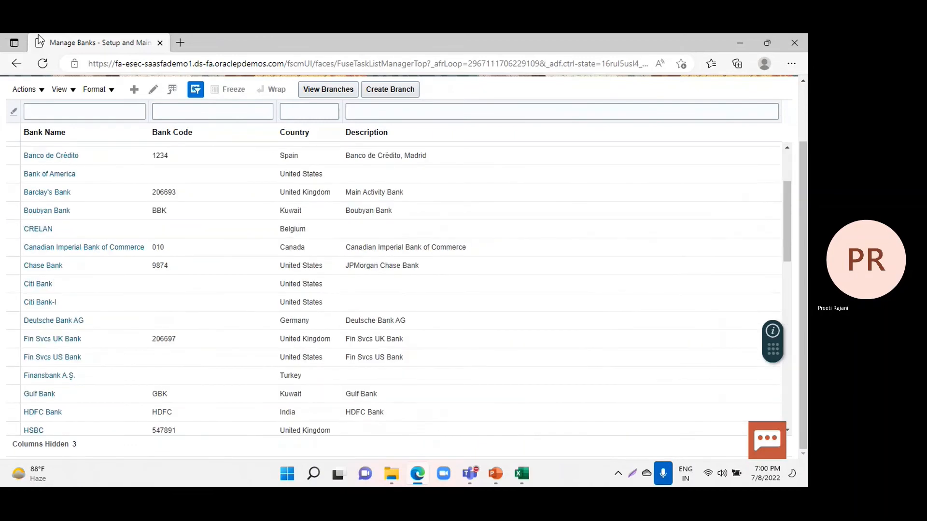
scroll(610, 183, up, 3)
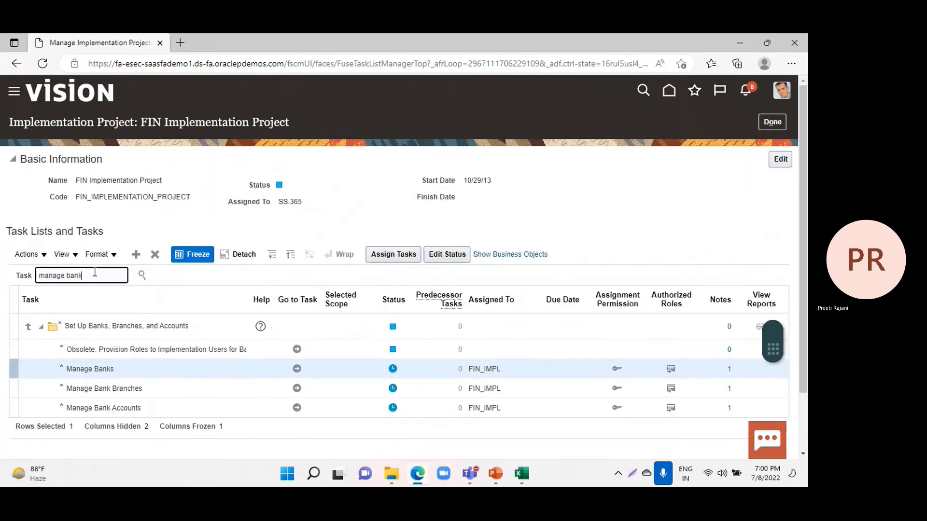
Search the tasks for 'common options' and expand Manage Common Options for Payables and Procurement.
key(BackSpace)
key(BackSpace)
key(BackSpace)
key(BackSpace)
key(BackSpace)
key(BackSpace)
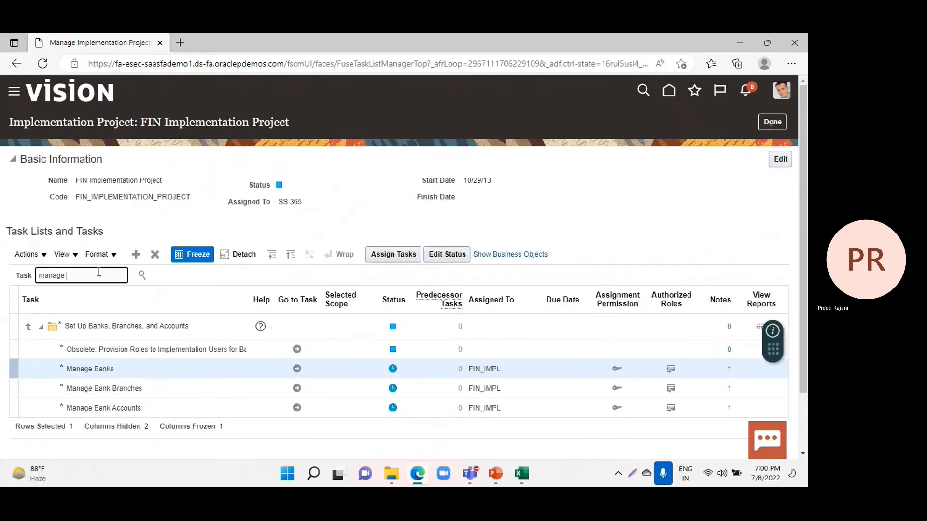
key(BackSpace)
key(BackSpace)
key(BackSpace)
key(BackSpace)
key(BackSpace)
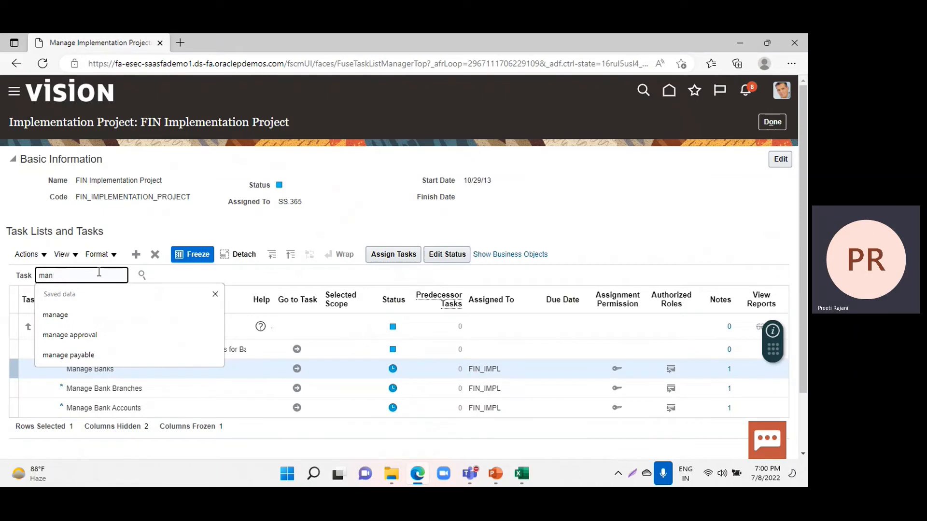
text(common op)
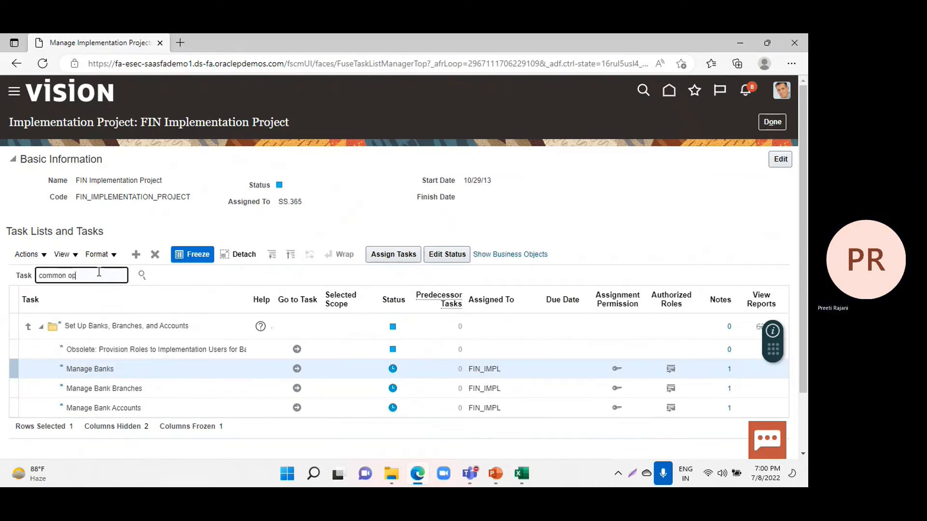
text(tions)
key(Return)
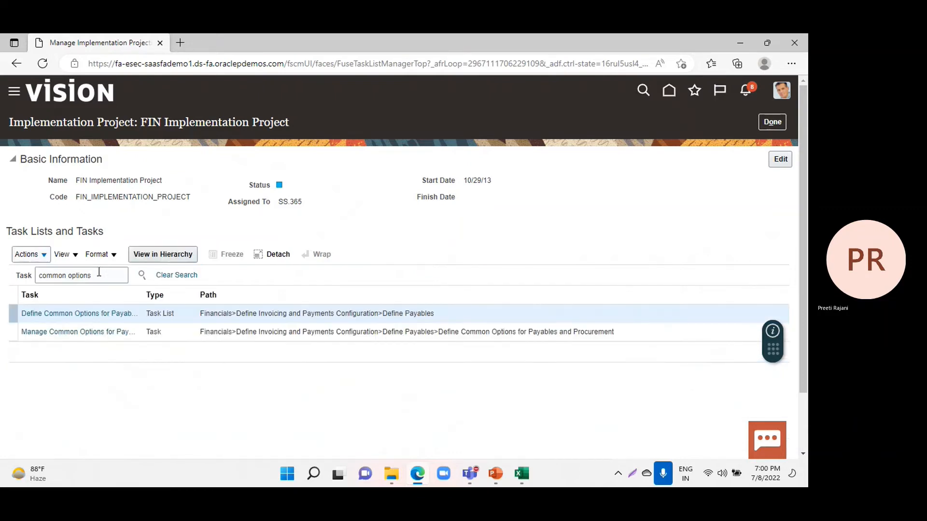
click(35, 333)
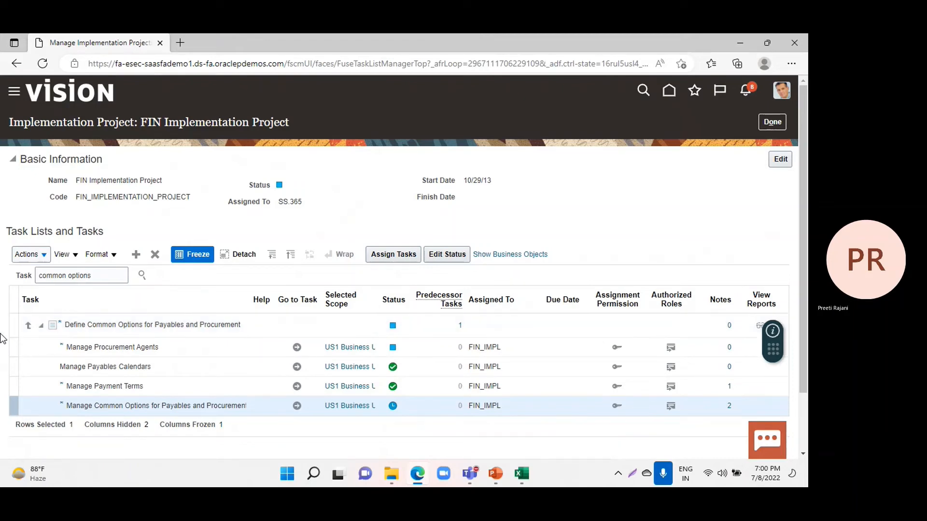
Check US1 uses Corporate rates and 101.10.78610.120.000.000 for realized gain/loss, then save.
click(297, 406)
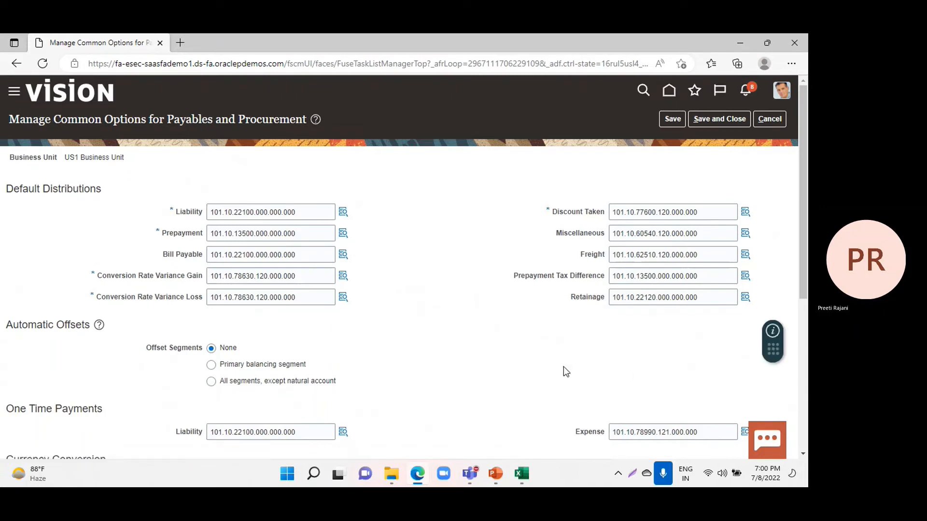
scroll(563, 367, down, 3)
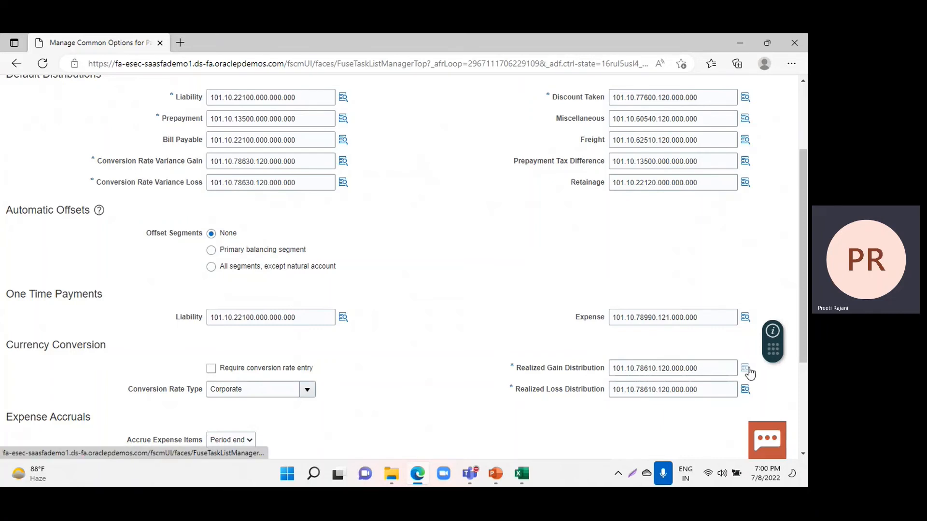
mouse_move(749, 372)
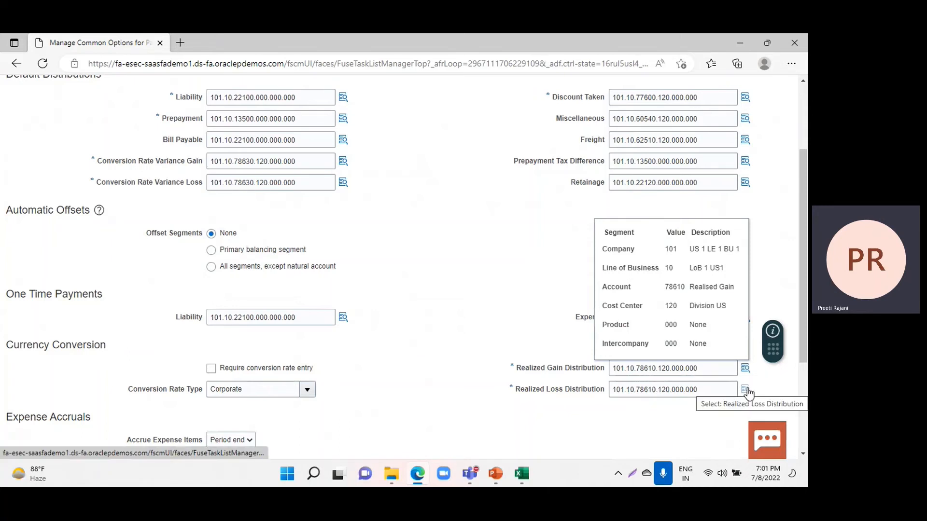
click(746, 390)
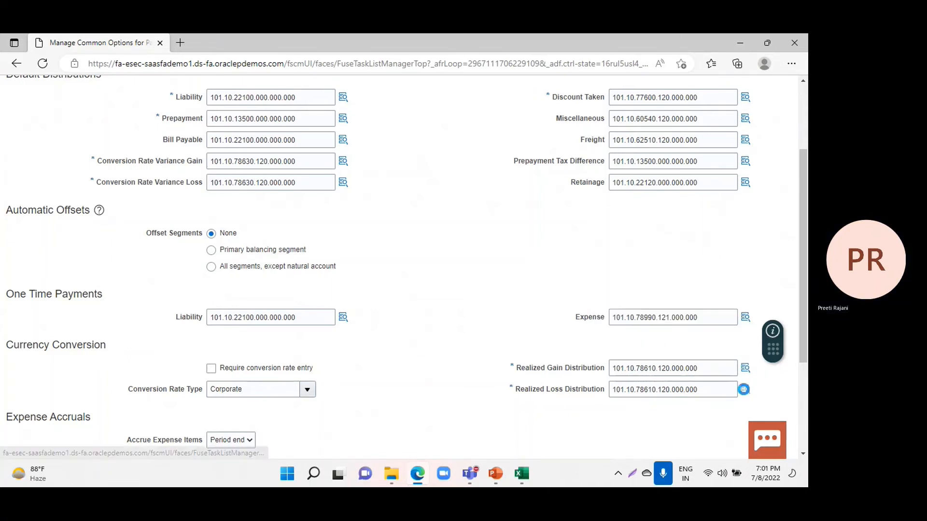
mouse_move(745, 392)
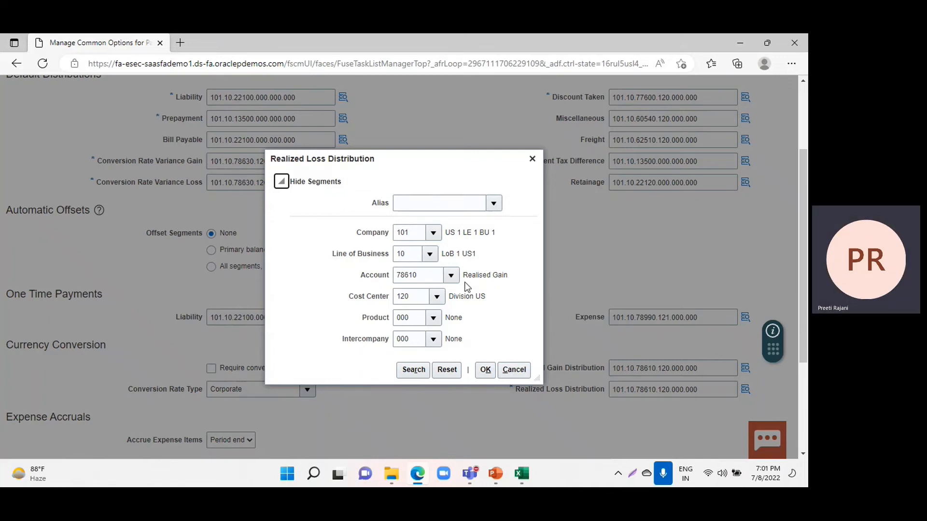
click(486, 370)
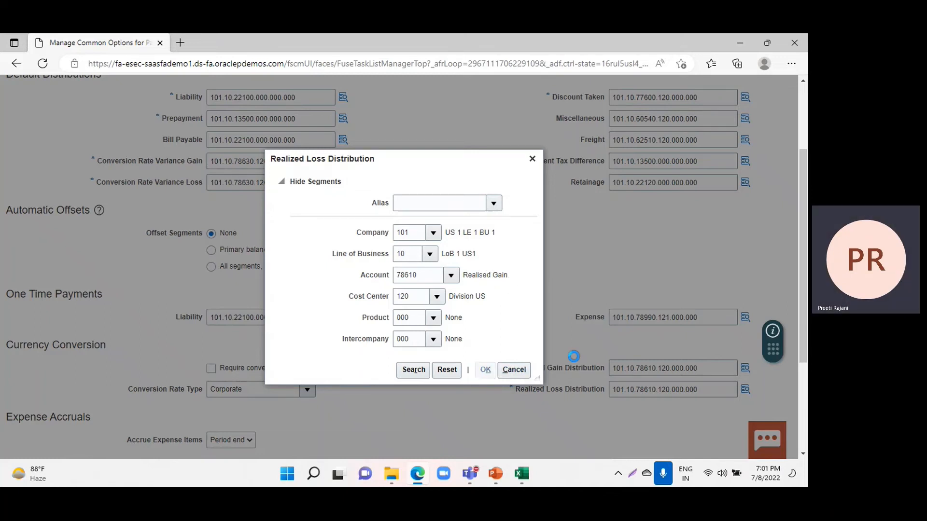
scroll(653, 332, down, 3)
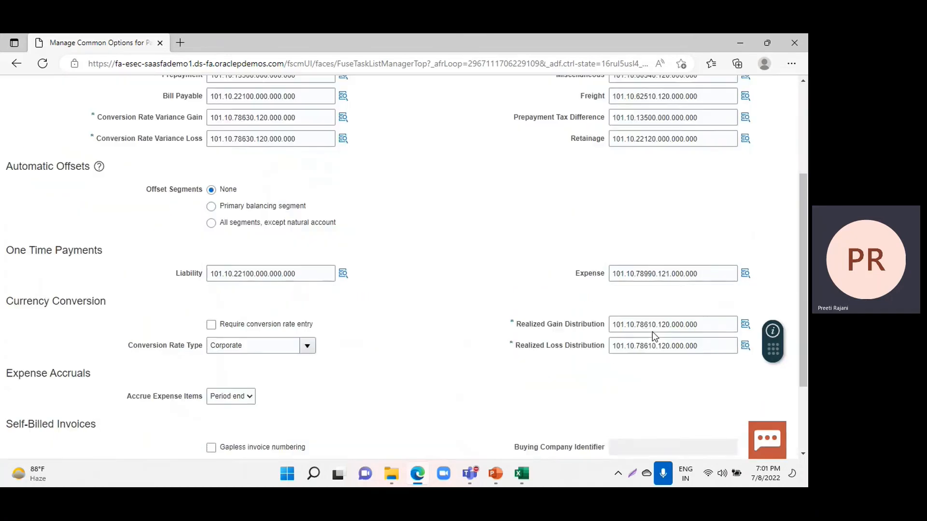
scroll(652, 333, down, 1)
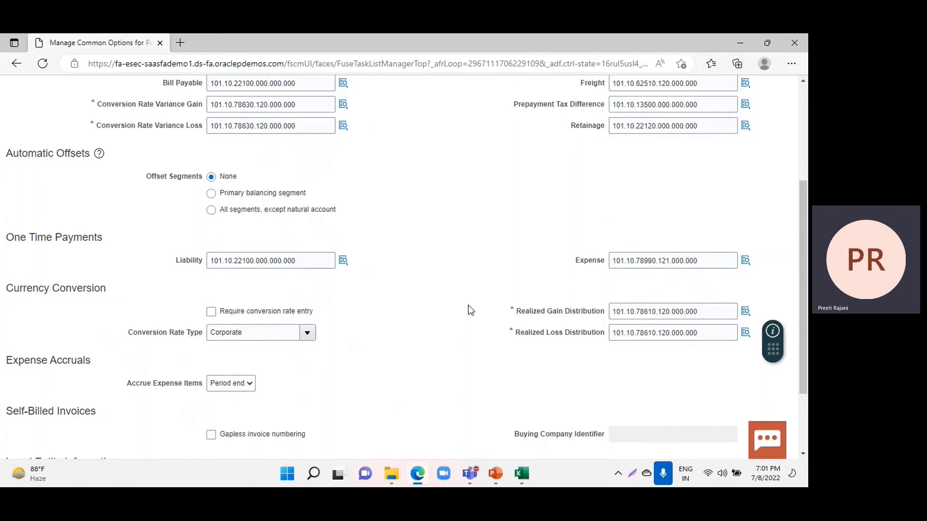
scroll(468, 310, up, 4)
click(708, 120)
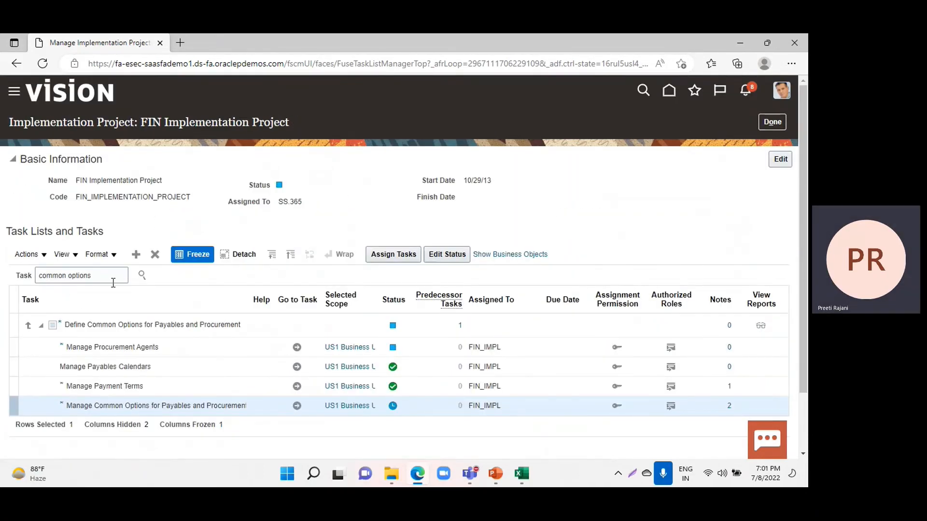
Search the tasks for 'manage bank account' and open the Manage Bank Accounts task.
click(113, 278)
key(BackSpace)
key(BackSpace)
key(BackSpace)
key(BackSpace)
key(BackSpace)
key(BackSpace)
key(BackSpace)
key(BackSpace)
key(BackSpace)
key(BackSpace)
key(BackSpace)
key(BackSpace)
key(BackSpace)
key(BackSpace)
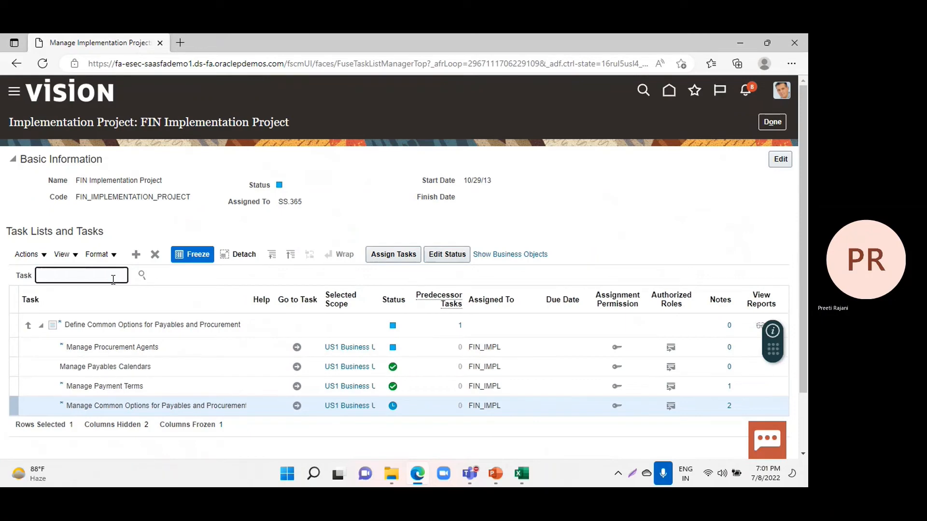
text(manan)
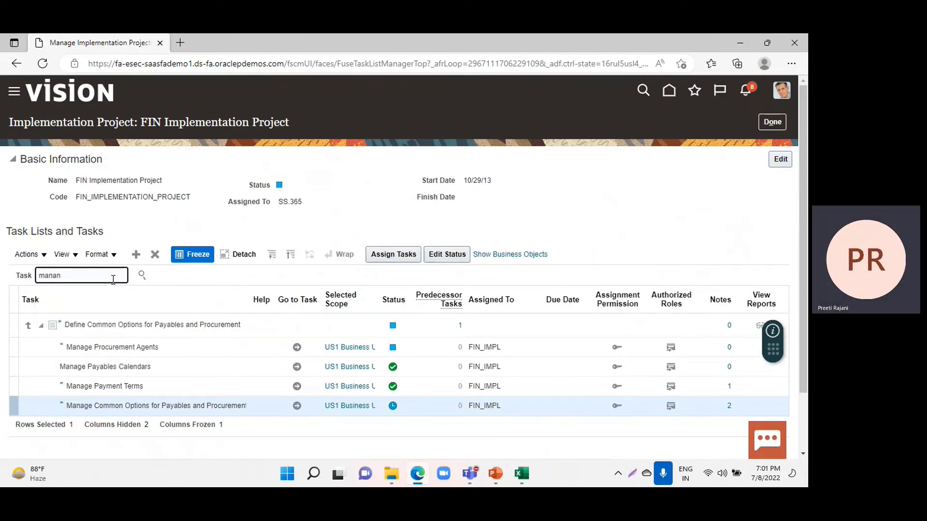
key(BackSpace)
text(ge)
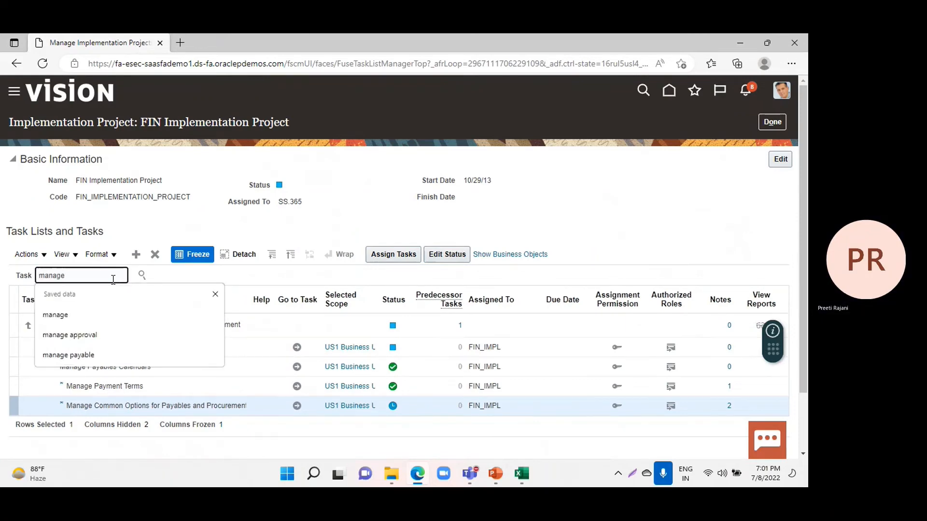
text( bank acc)
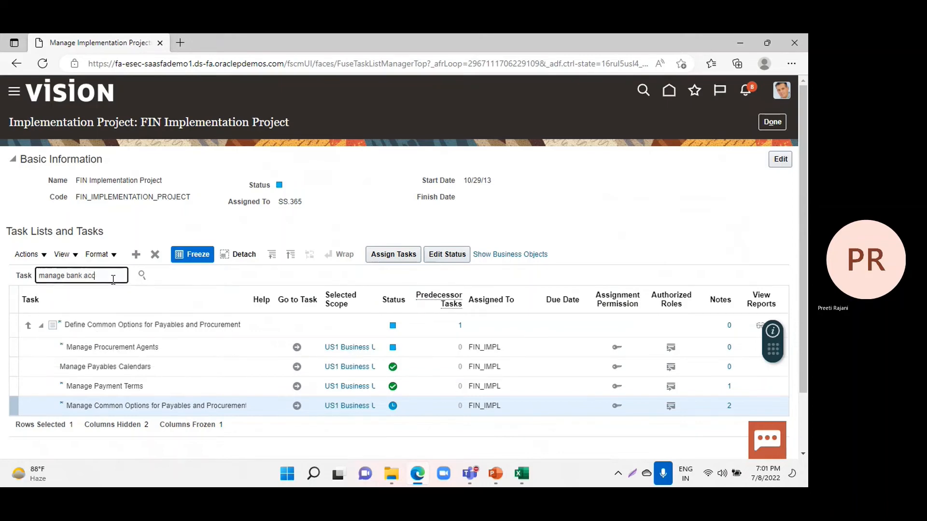
text(ount)
key(Return)
click(68, 312)
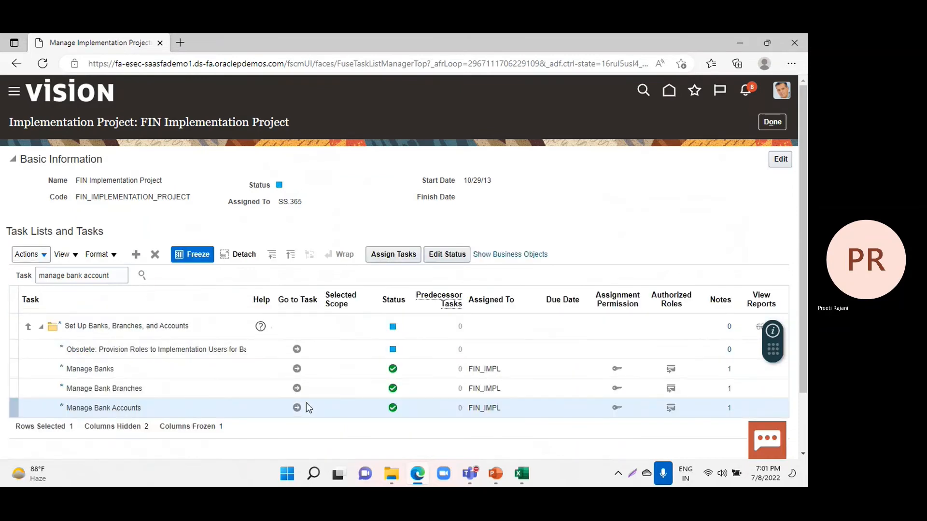
click(296, 409)
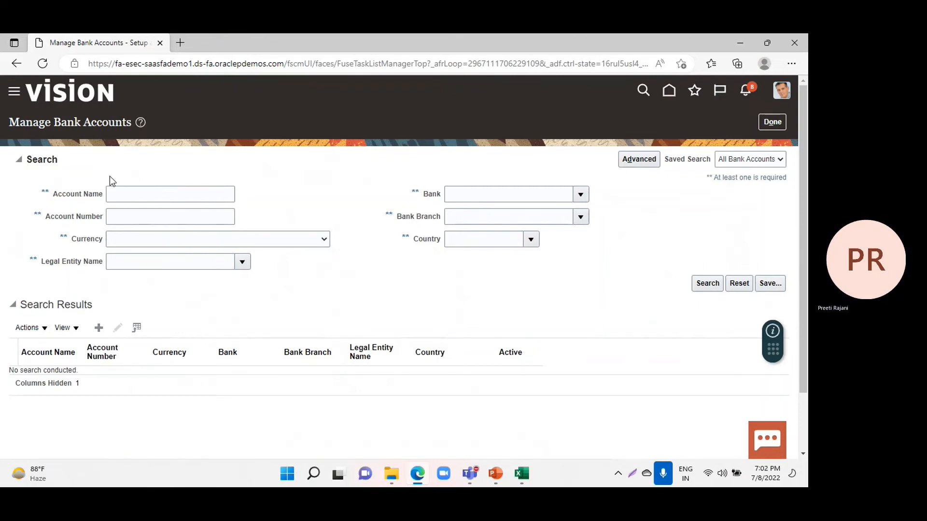
Search bank accounts for 'BOfa' and save BofA-2869 as a multicurrency account.
click(132, 193)
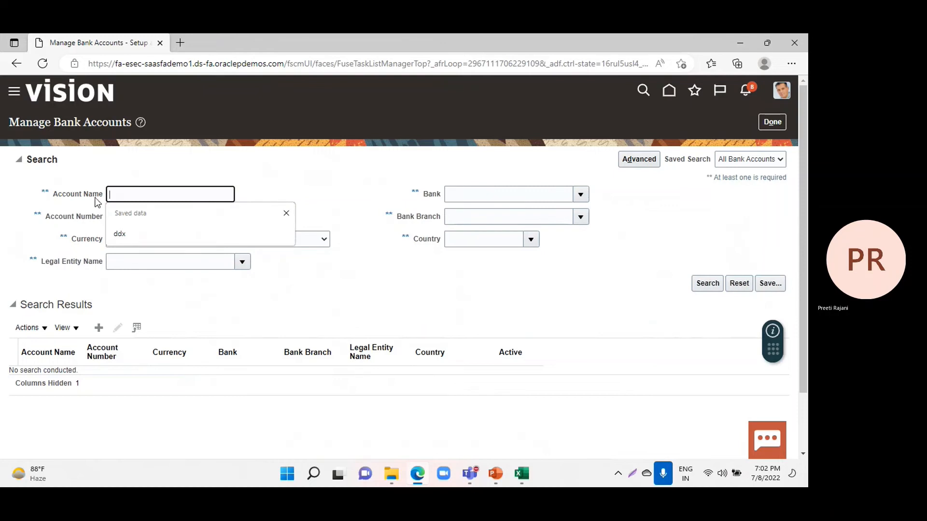
text(BOfa)
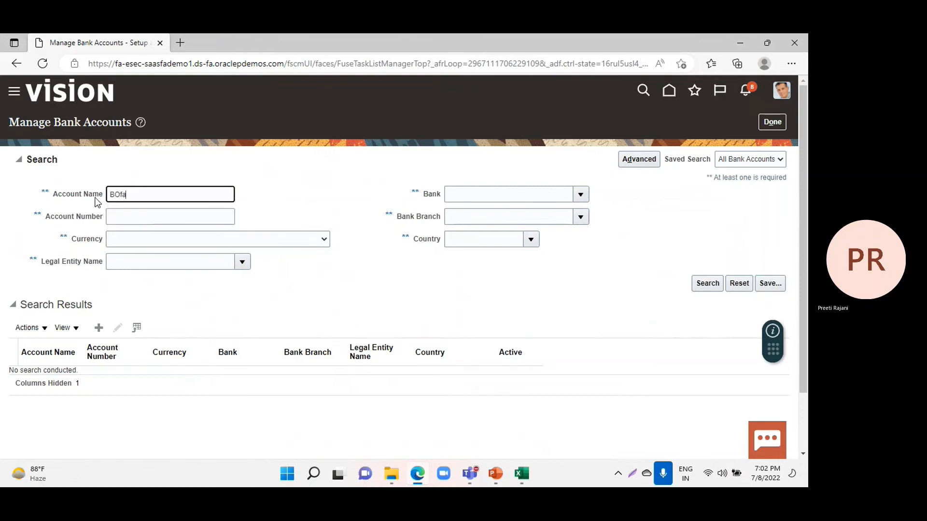
click(708, 284)
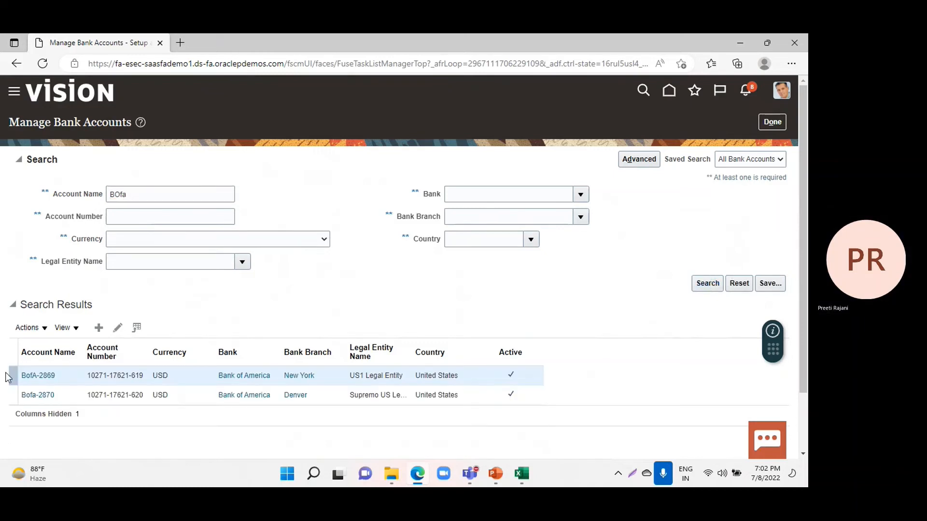
click(117, 330)
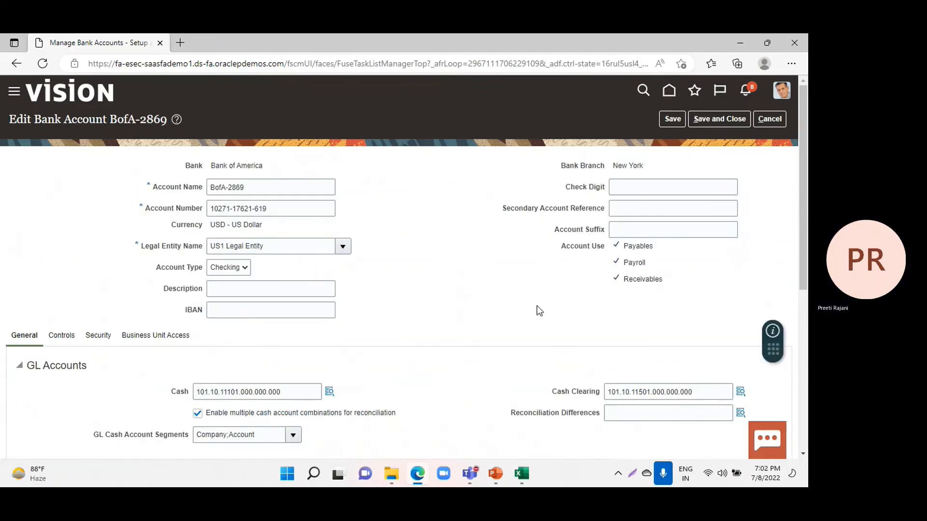
scroll(537, 305, down, 3)
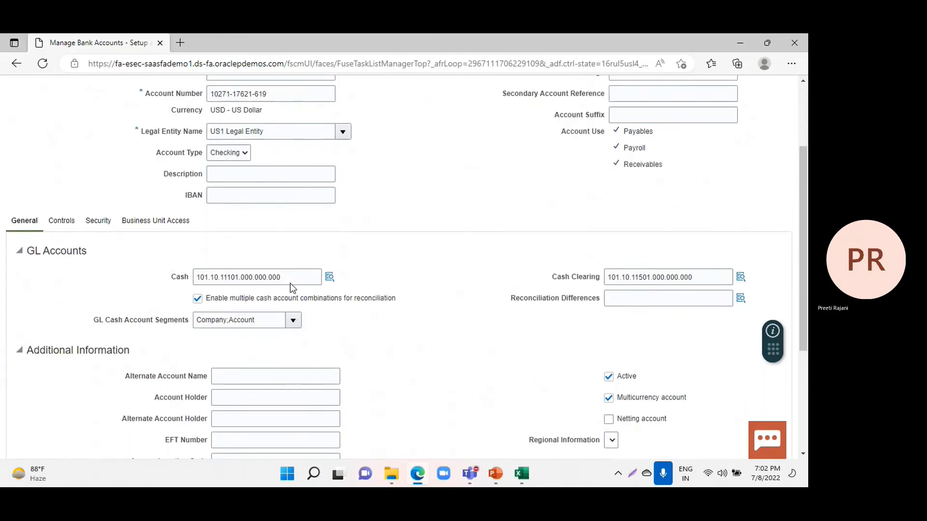
scroll(327, 284, up, 3)
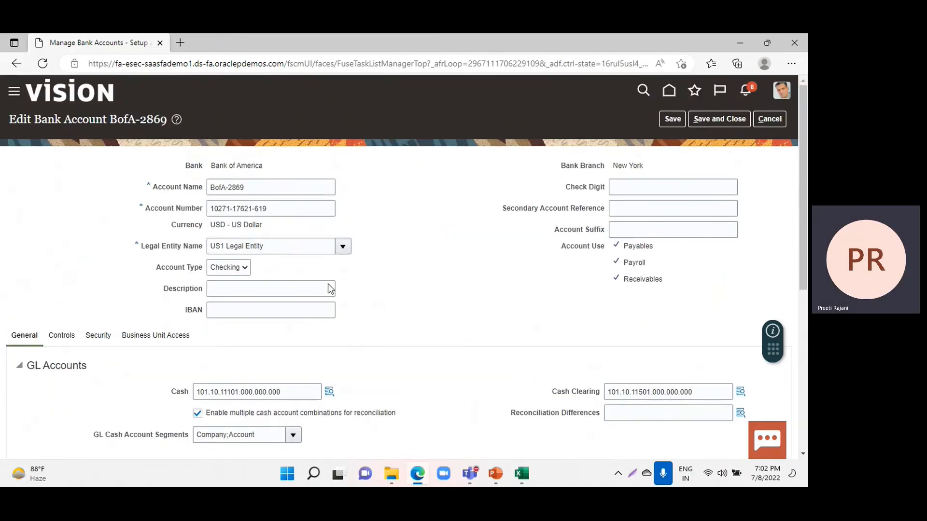
scroll(421, 277, down, 3)
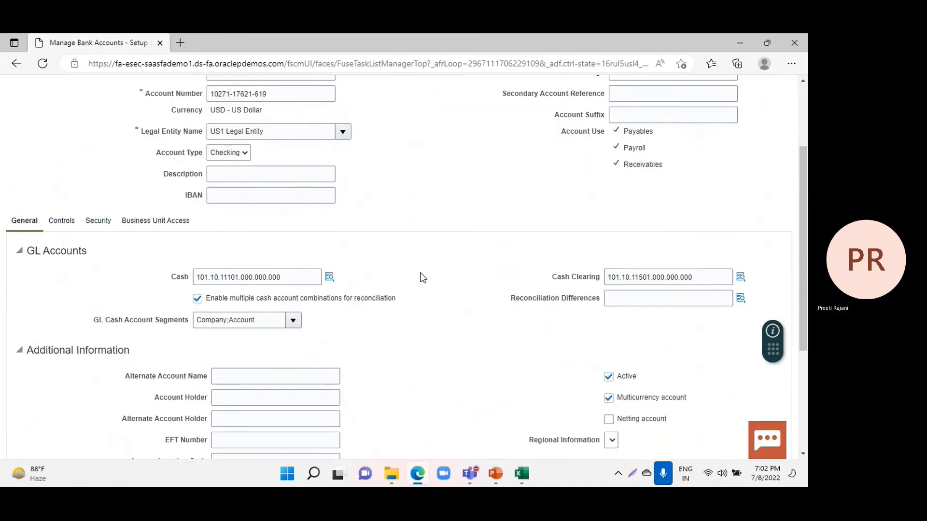
scroll(421, 278, down, 1)
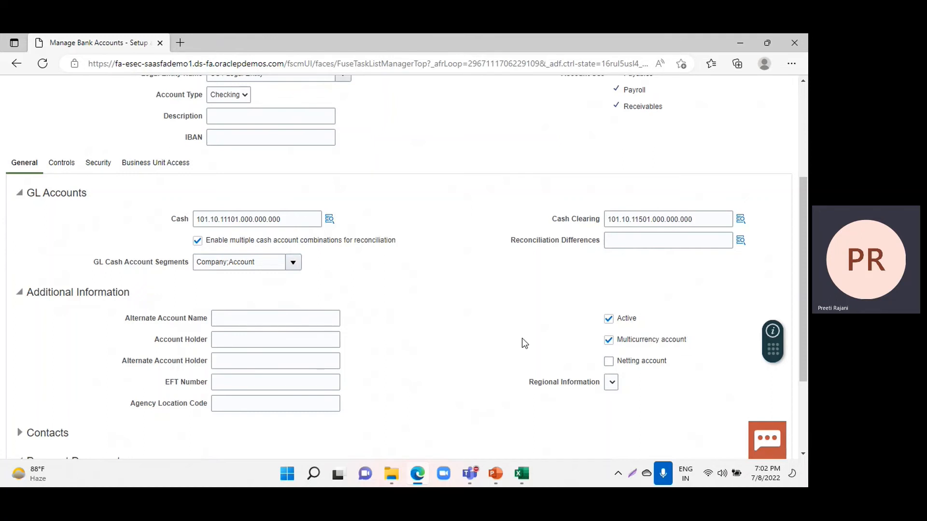
scroll(431, 352, up, 4)
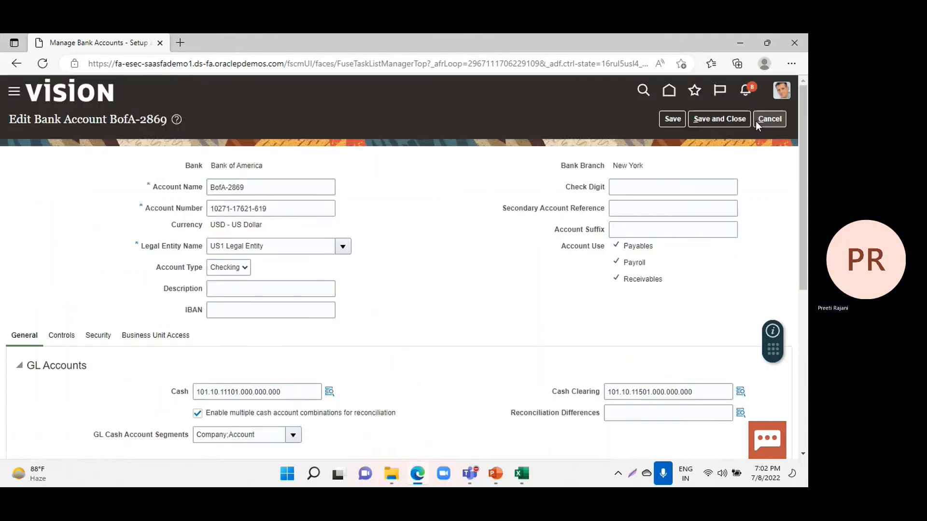
click(712, 120)
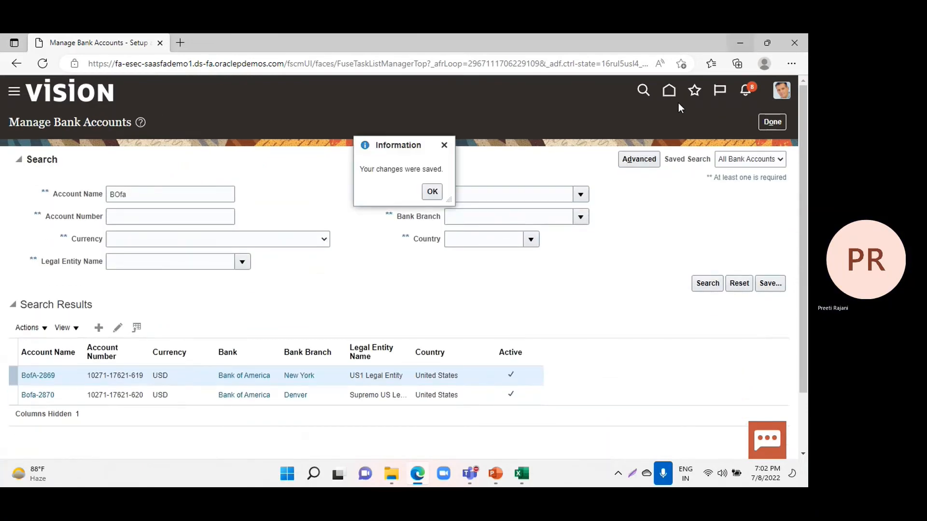
Dismiss the save confirmation and exit the bank account and implementation project pages.
click(433, 191)
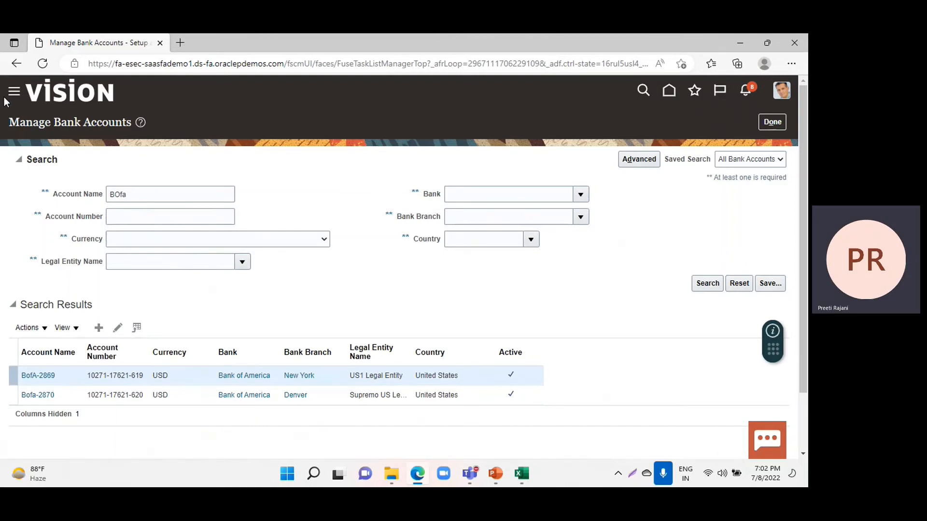
click(773, 126)
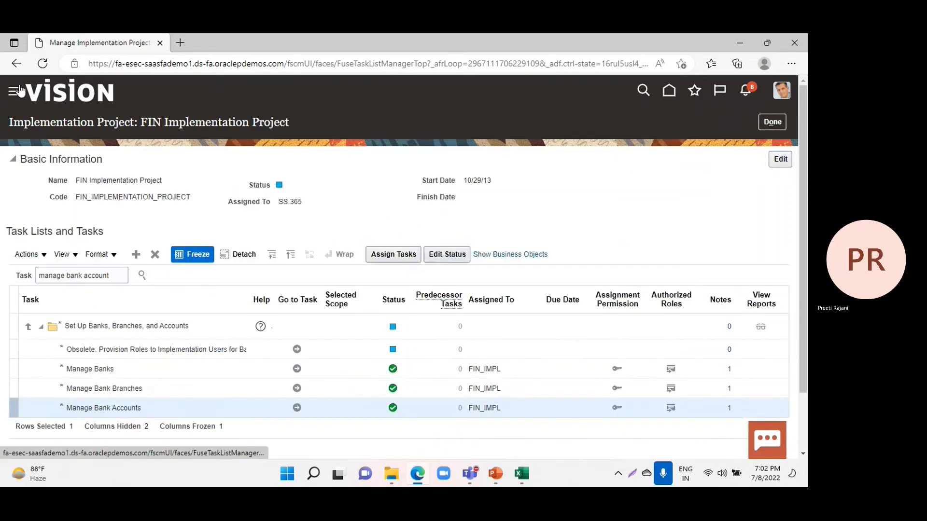
click(772, 122)
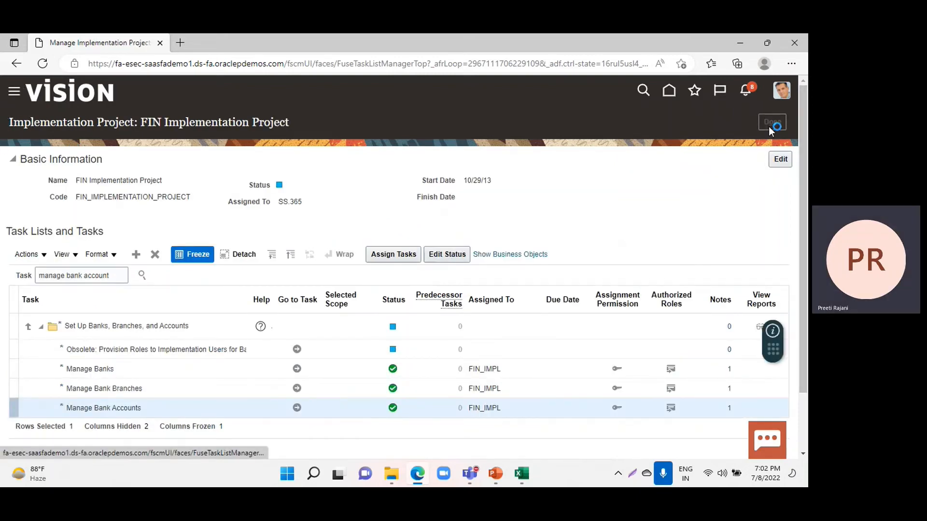
click(768, 127)
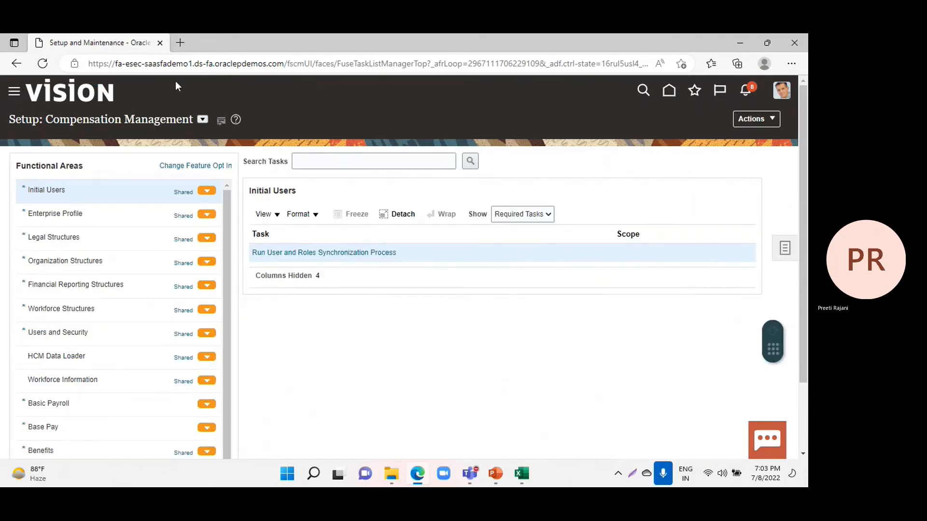
Go to Payables > Invoices and start a new invoice with Create Invoice.
click(14, 92)
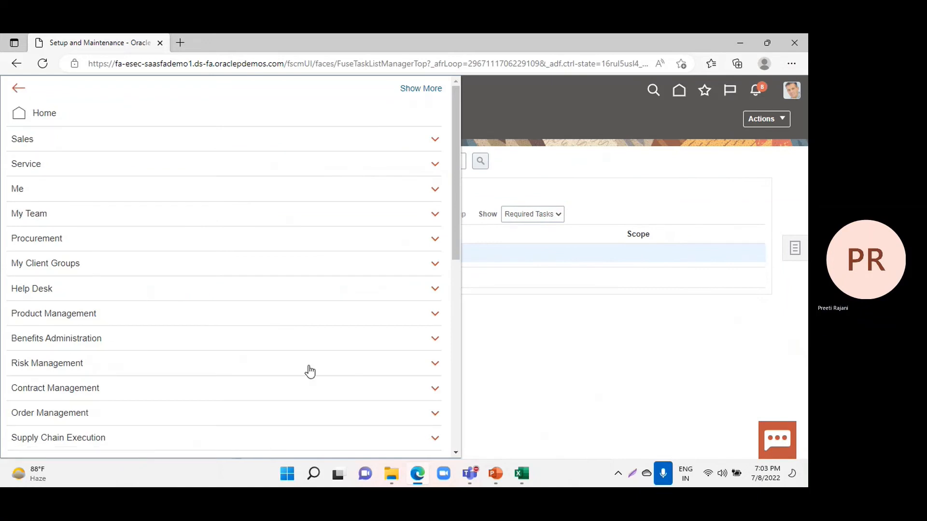
scroll(266, 316, down, 5)
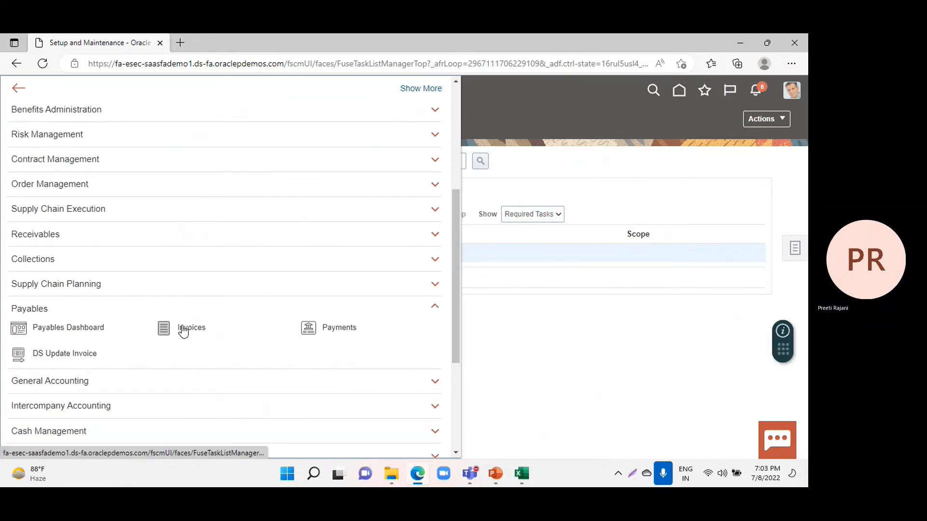
click(184, 331)
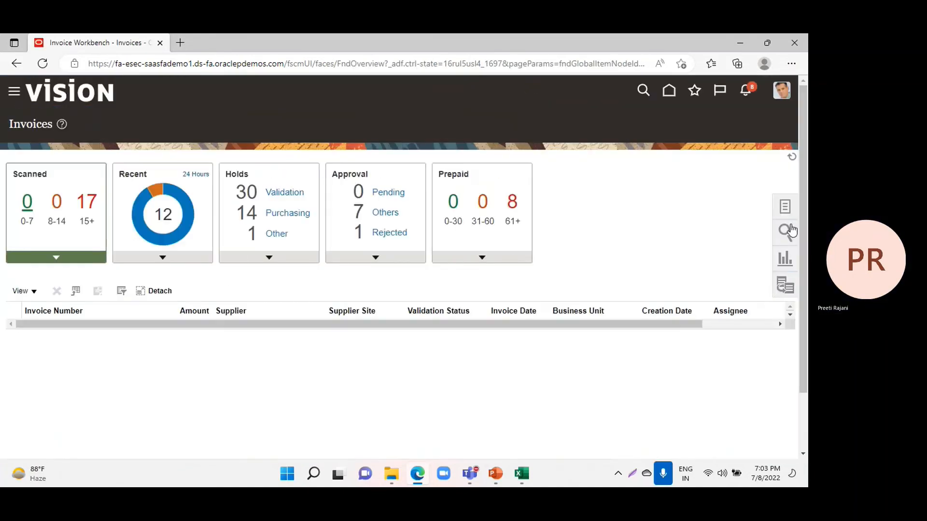
click(785, 213)
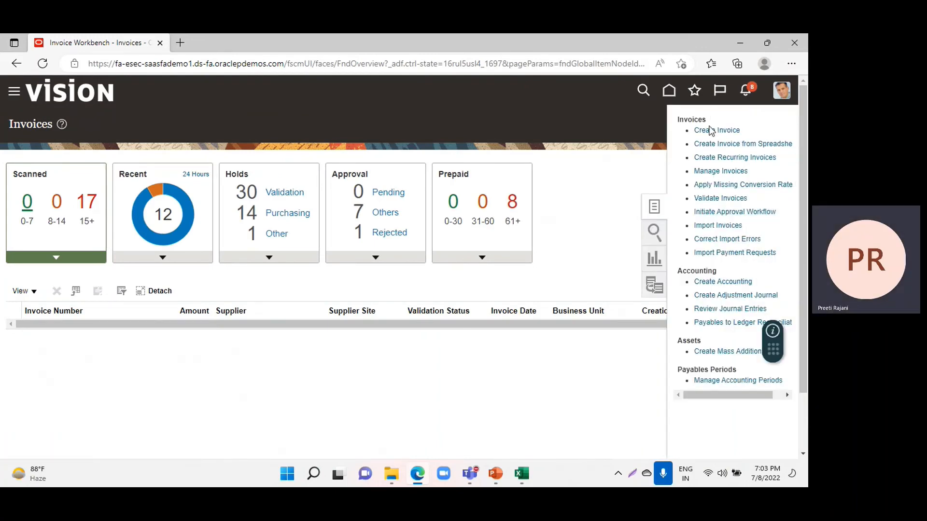
click(712, 130)
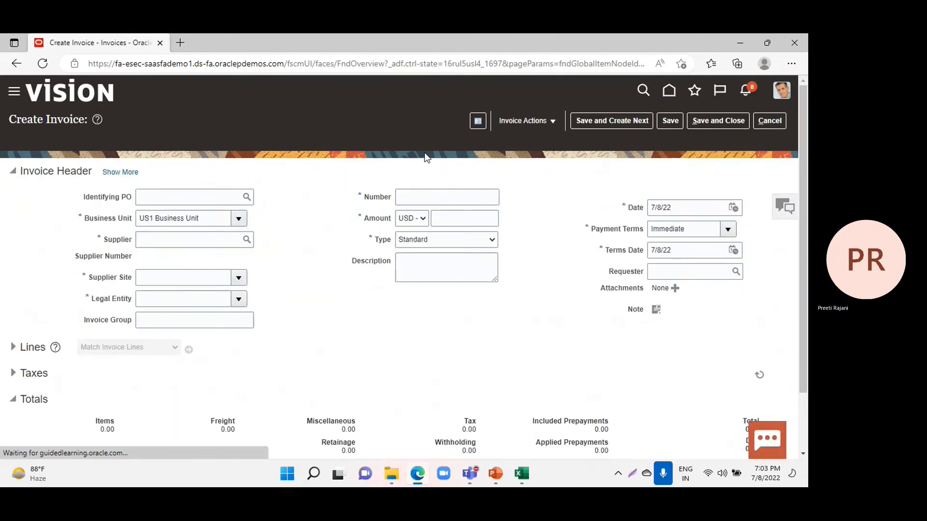
Set supplier Dell Inc. and invoice number FCPP-01, fixing a typo.
click(185, 240)
text(d)
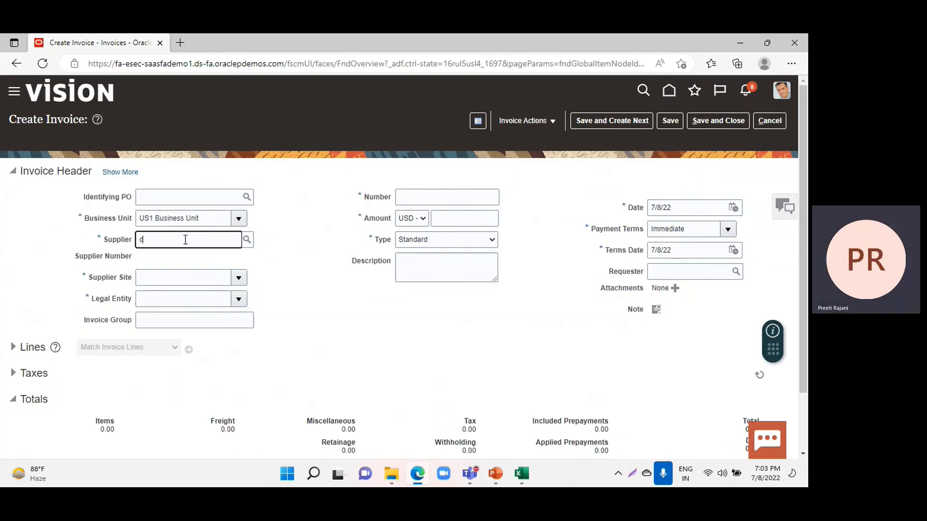
text(ell)
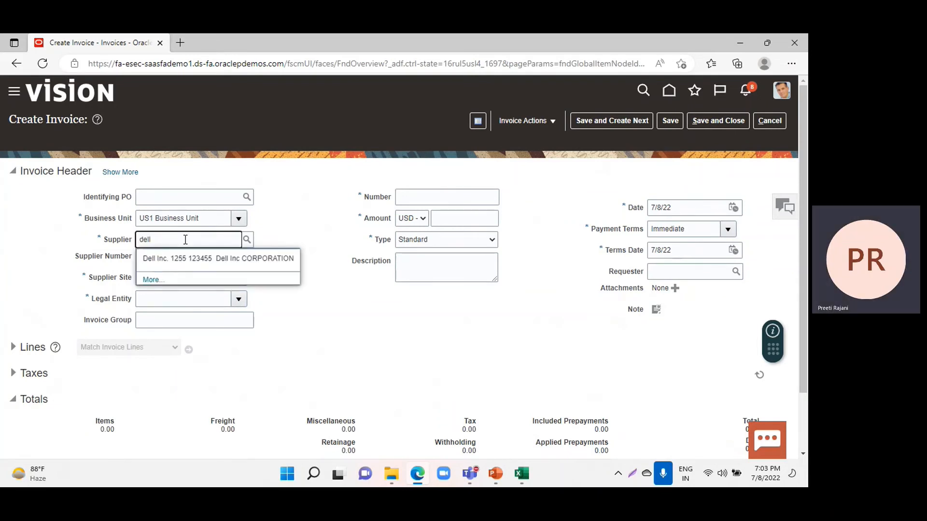
click(184, 260)
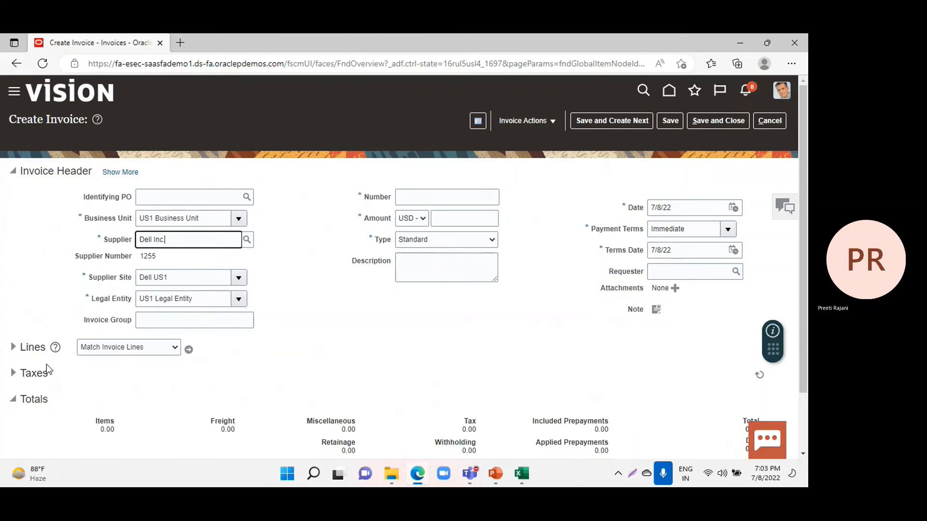
click(403, 195)
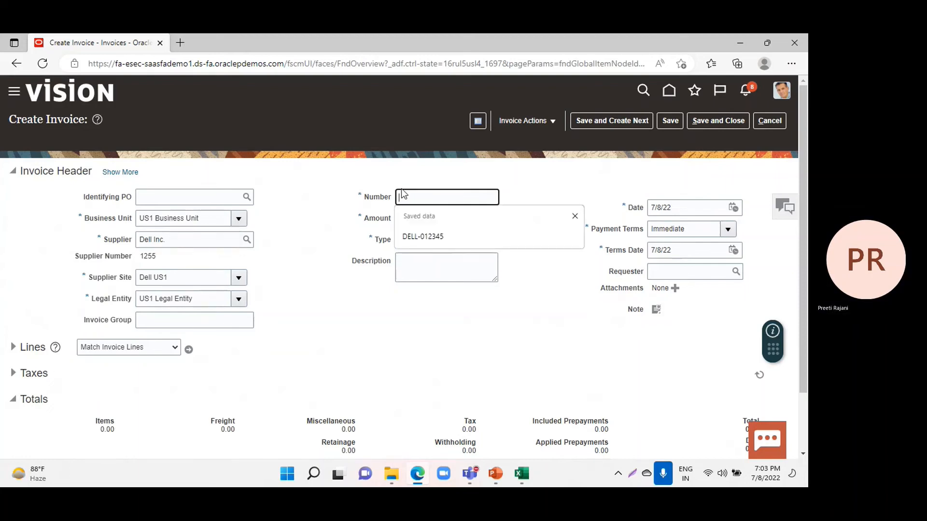
text(FST)
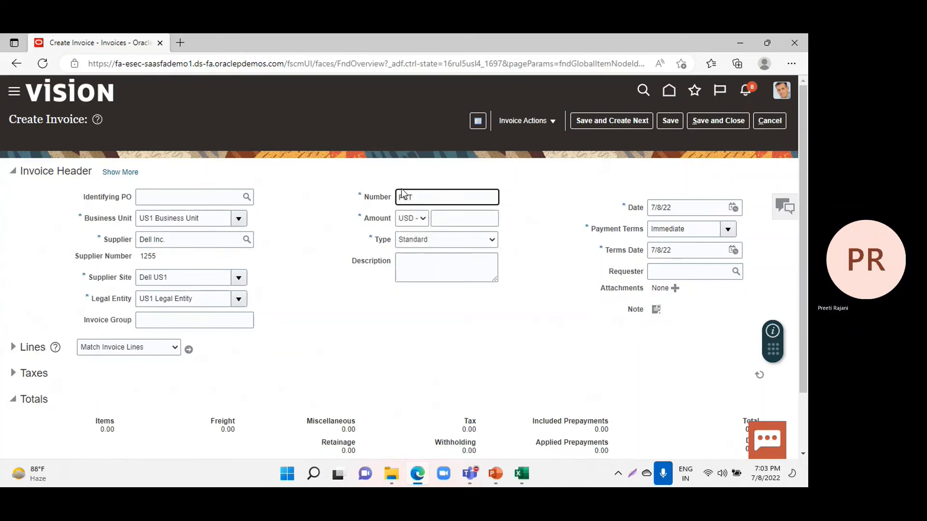
text(-01)
key(BackSpace)
key(BackSpace)
key(BackSpace)
key(BackSpace)
text(PP-01)
Enter 1,095.00 as the invoice amount.
click(448, 220)
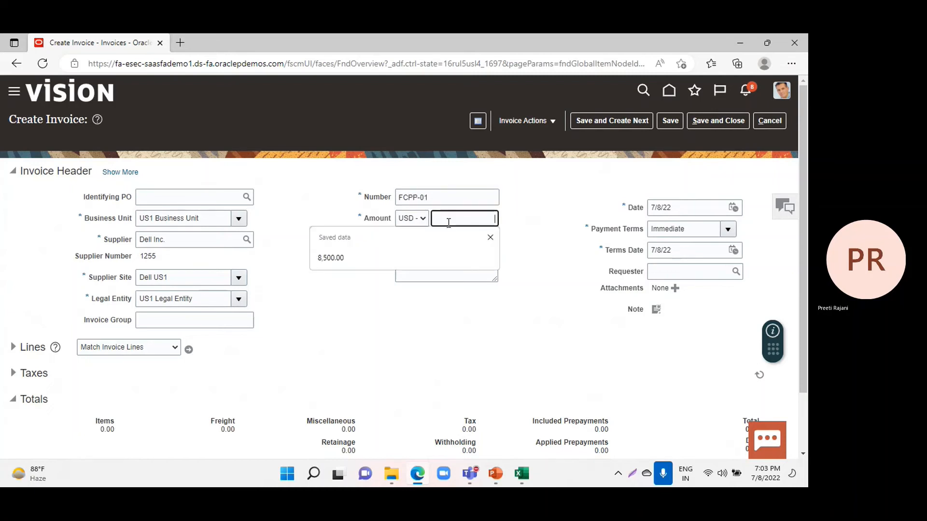
text(1095)
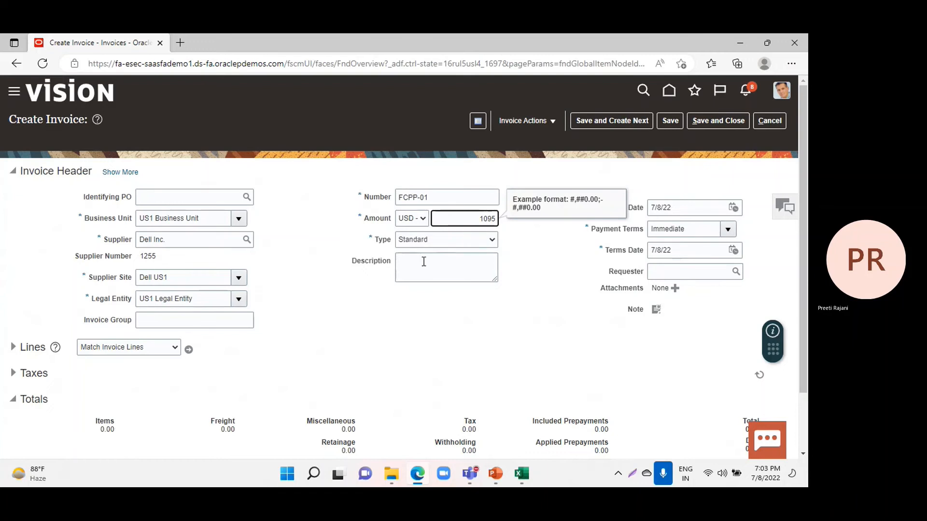
click(345, 295)
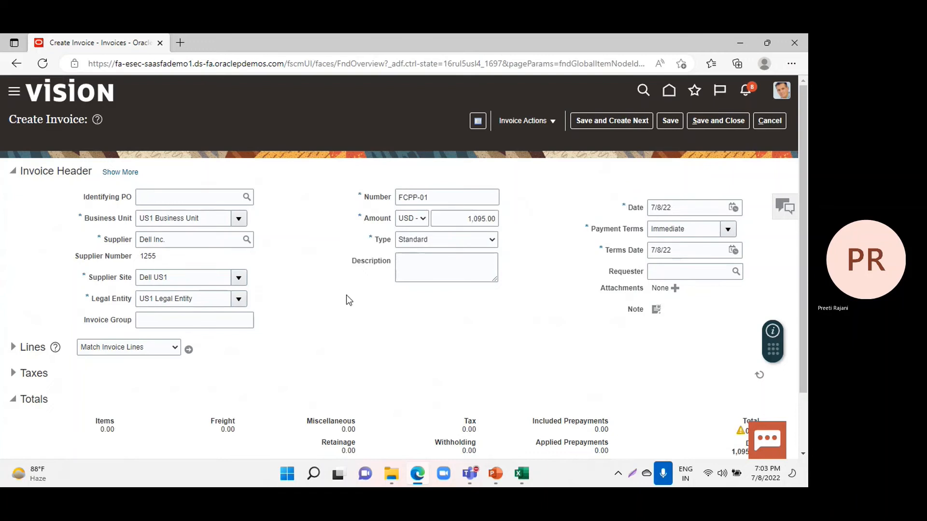
Replace USD with INR - Indian Rupee as the currency of the 1,095.00 invoice amount.
click(419, 221)
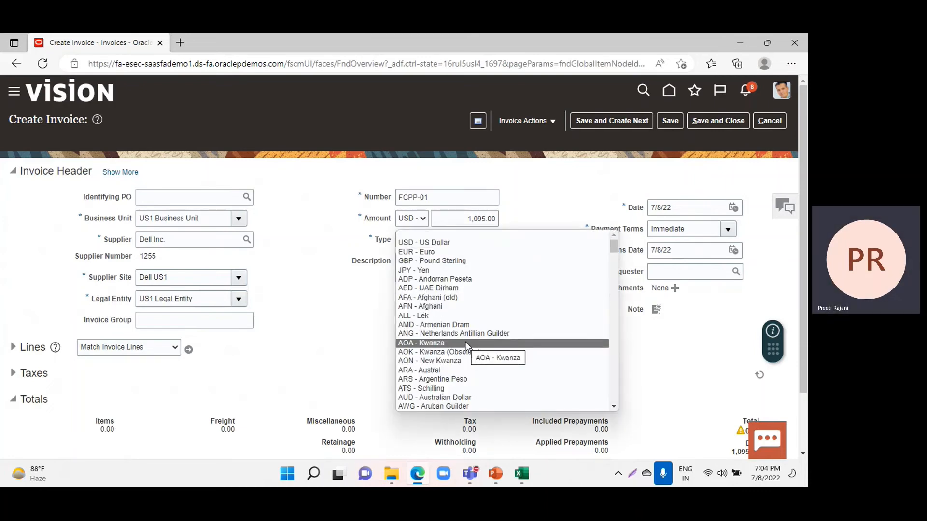
scroll(465, 342, down, 4)
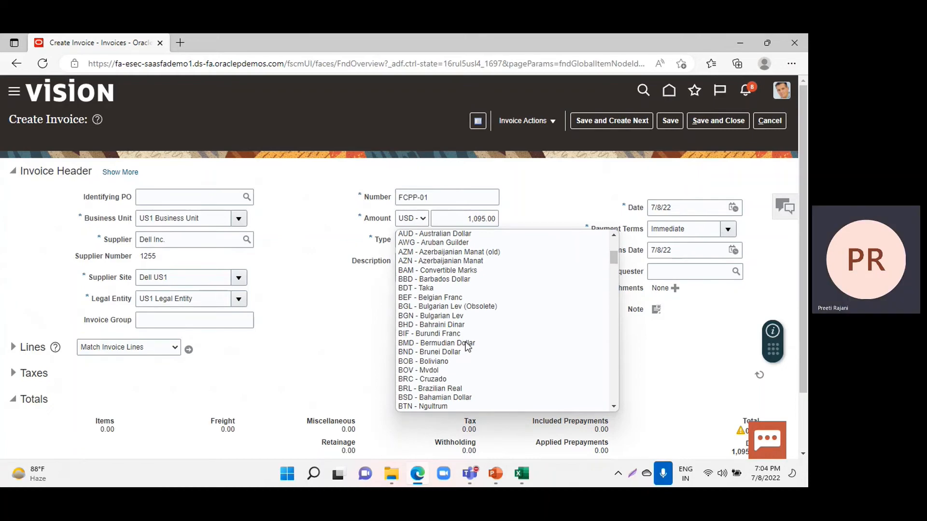
scroll(465, 341, down, 5)
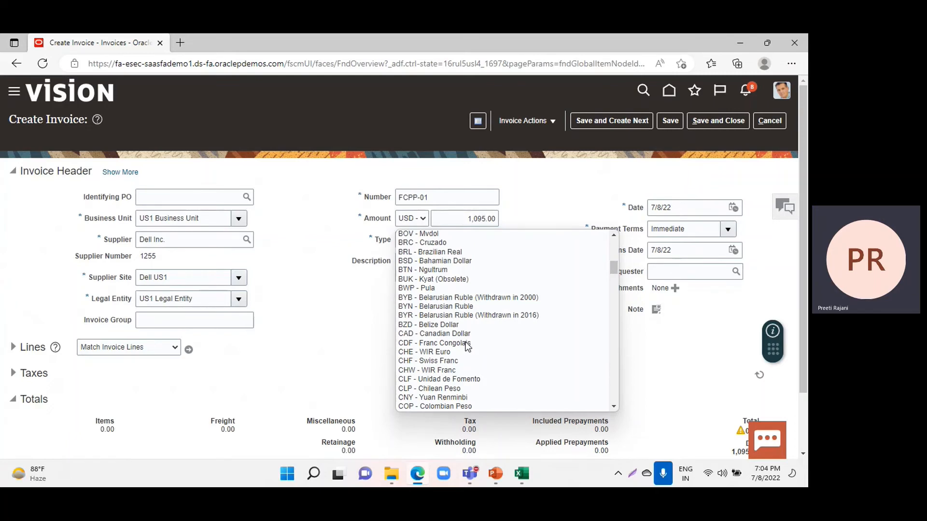
scroll(465, 342, down, 5)
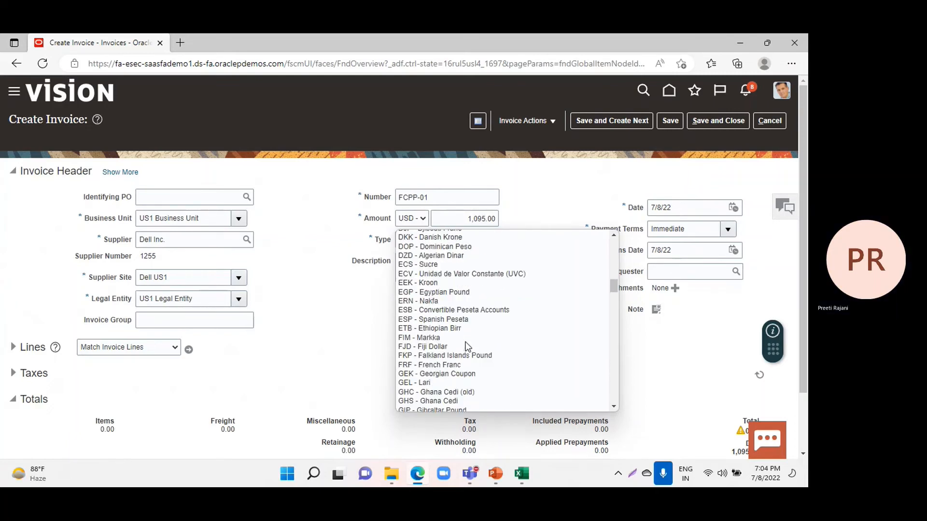
scroll(466, 344, down, 3)
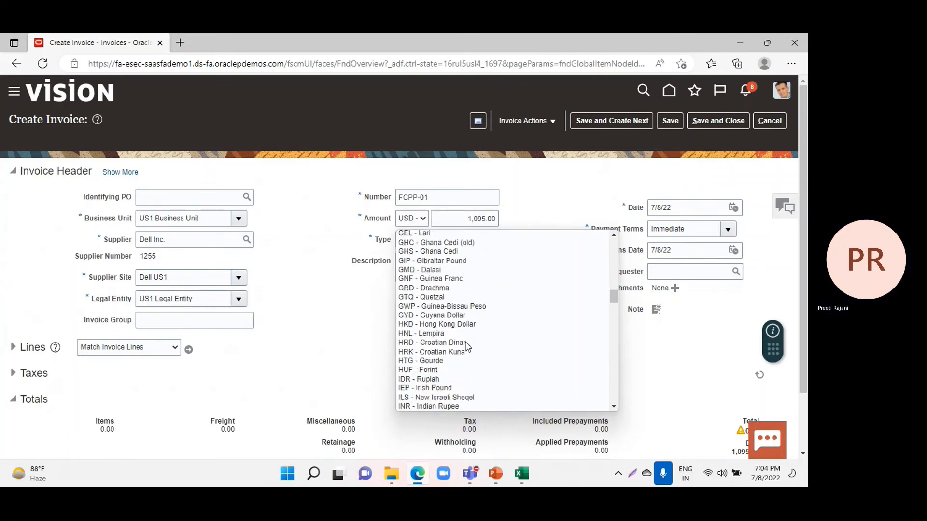
click(437, 352)
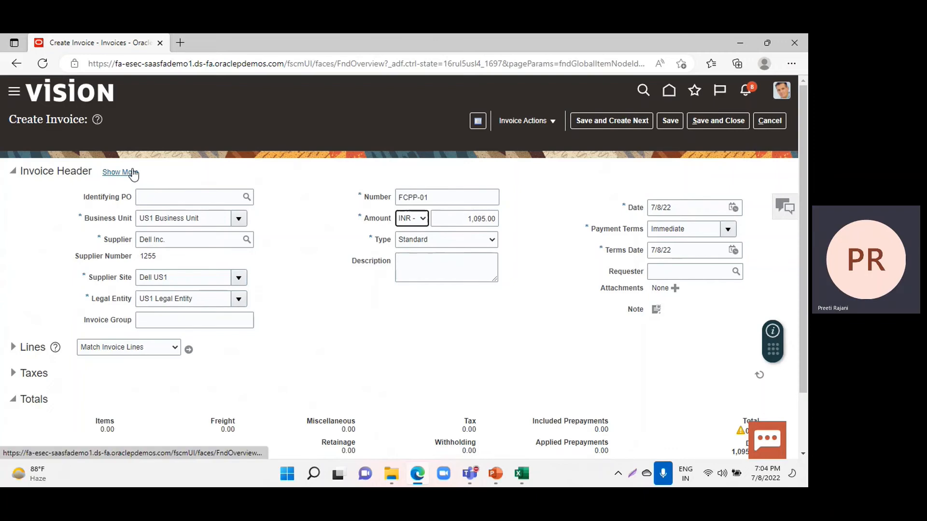
Show the remaining invoice header fields and expand the Lines section.
click(127, 173)
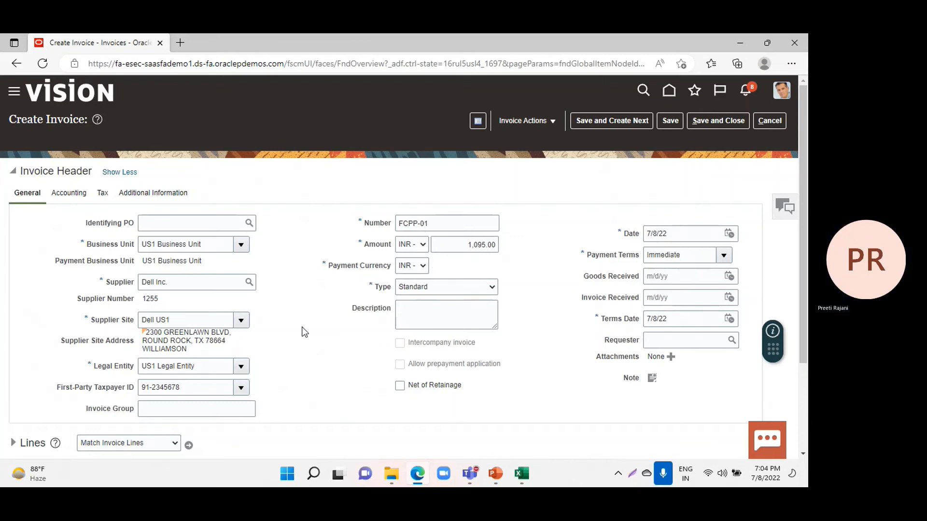
scroll(314, 319, down, 2)
click(13, 330)
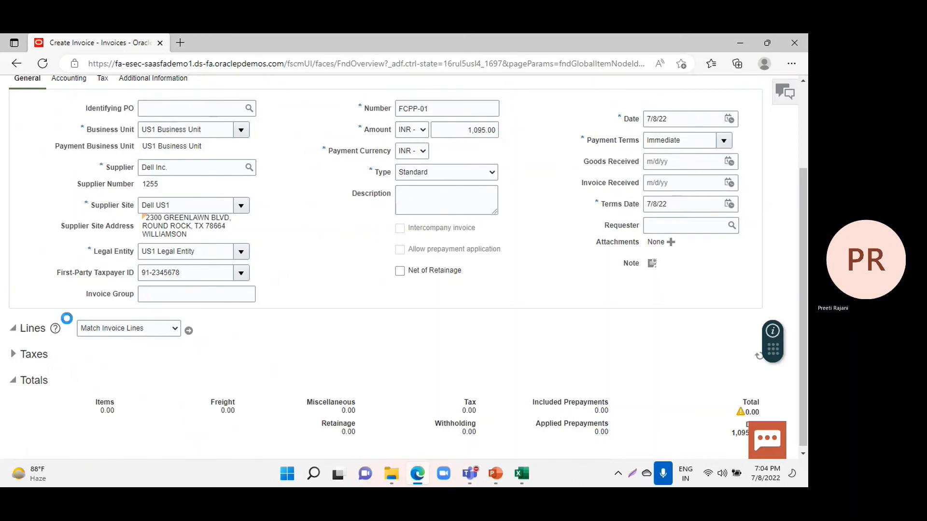
scroll(524, 274, down, 2)
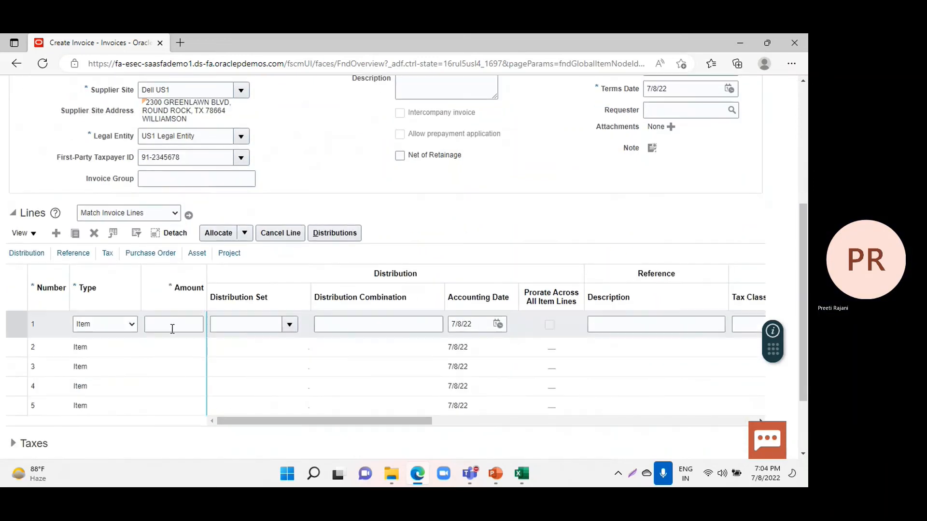
Add line 1 with amount 1,000.00 and a distribution set.
click(168, 325)
text(1000)
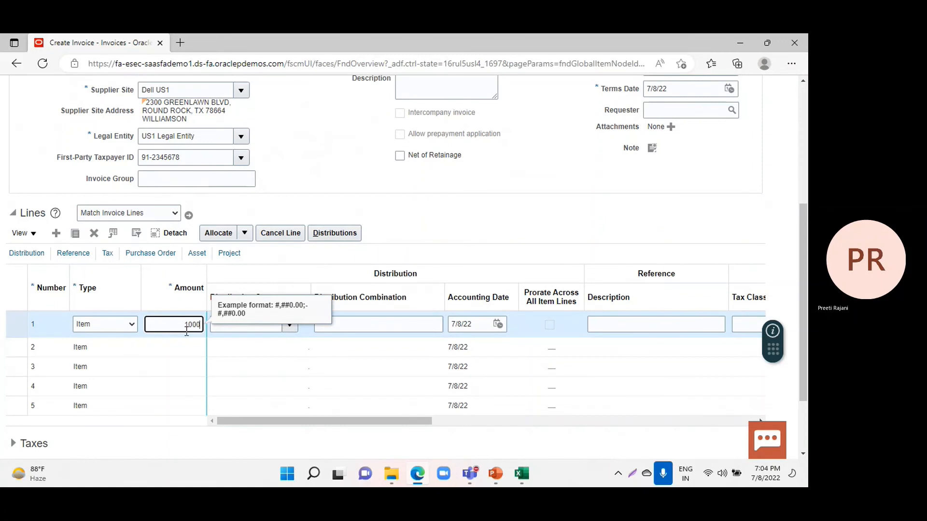
click(289, 324)
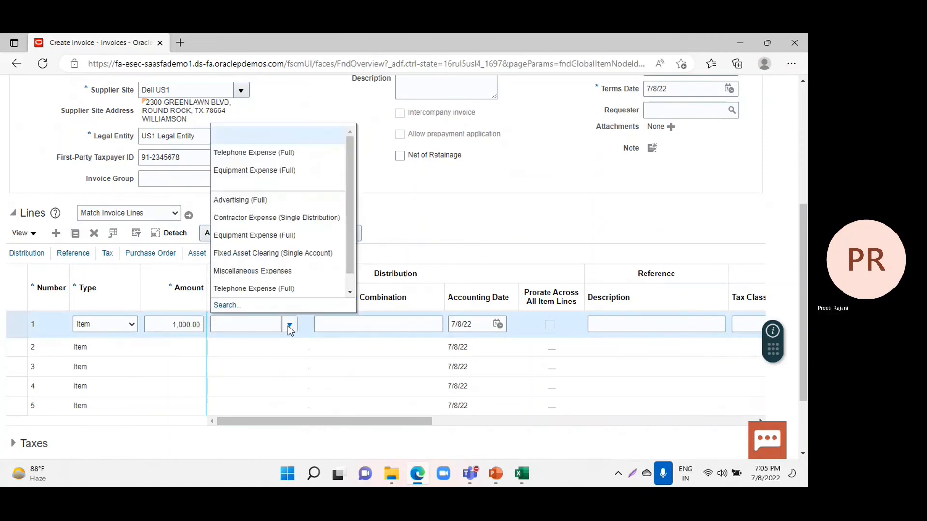
click(260, 151)
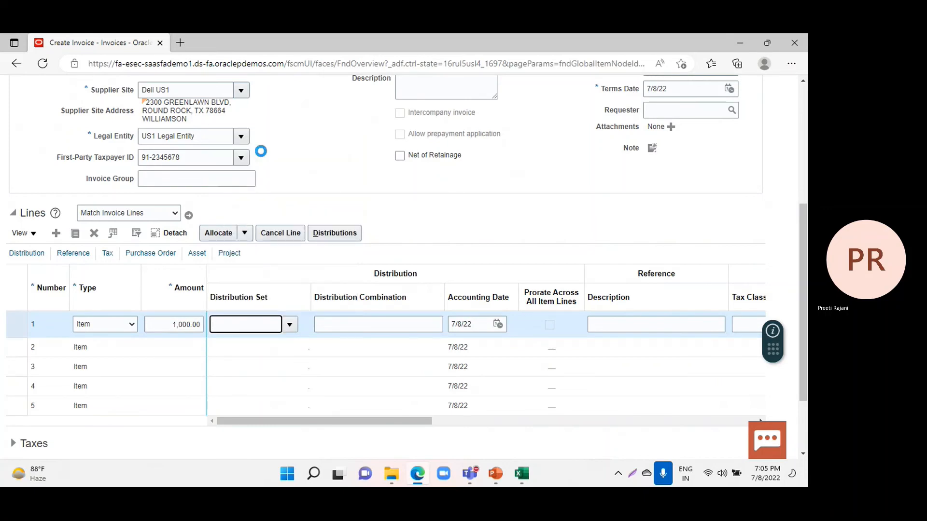
scroll(514, 239, up, 5)
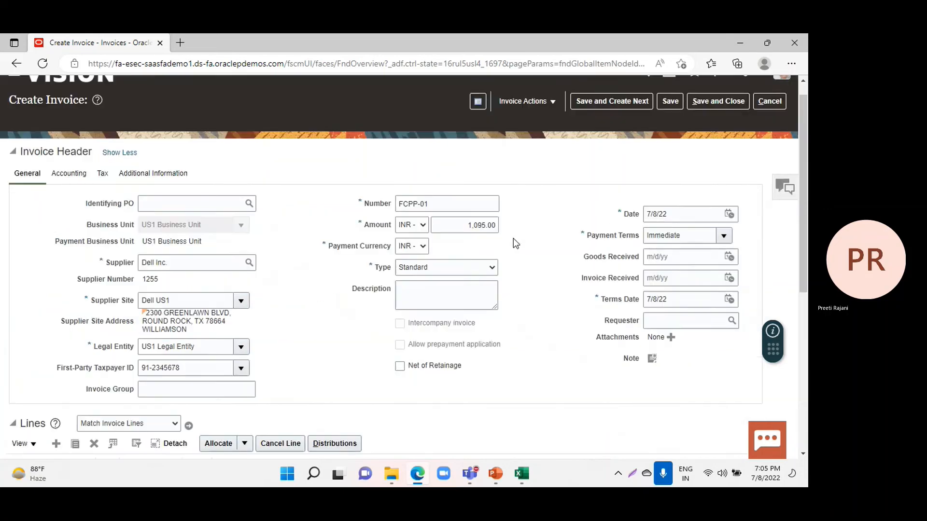
Validate invoice FCPP-01, continuing past the duplicate invoice warning.
click(531, 120)
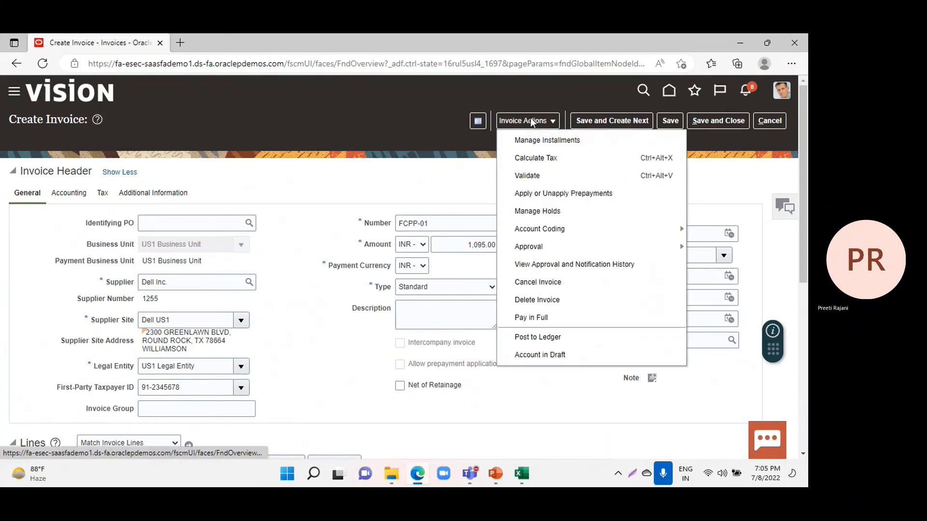
click(541, 176)
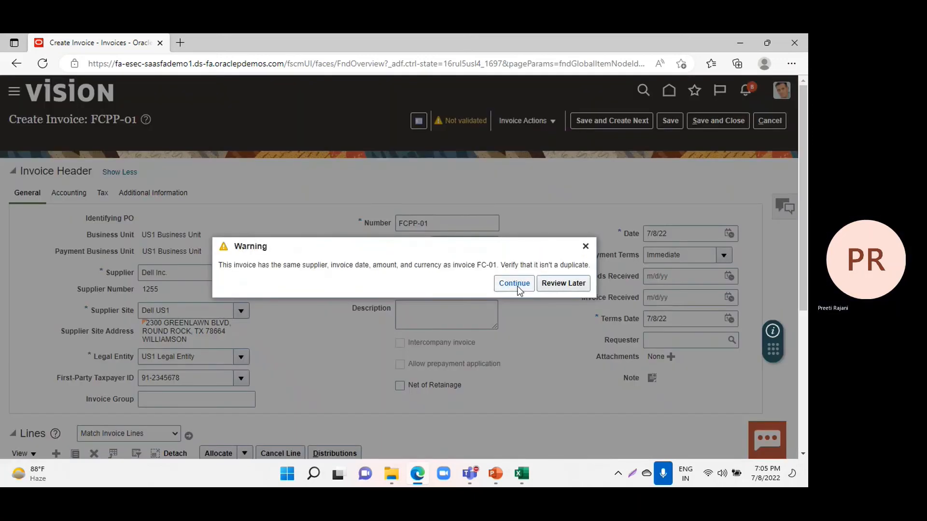
key(Return)
click(522, 120)
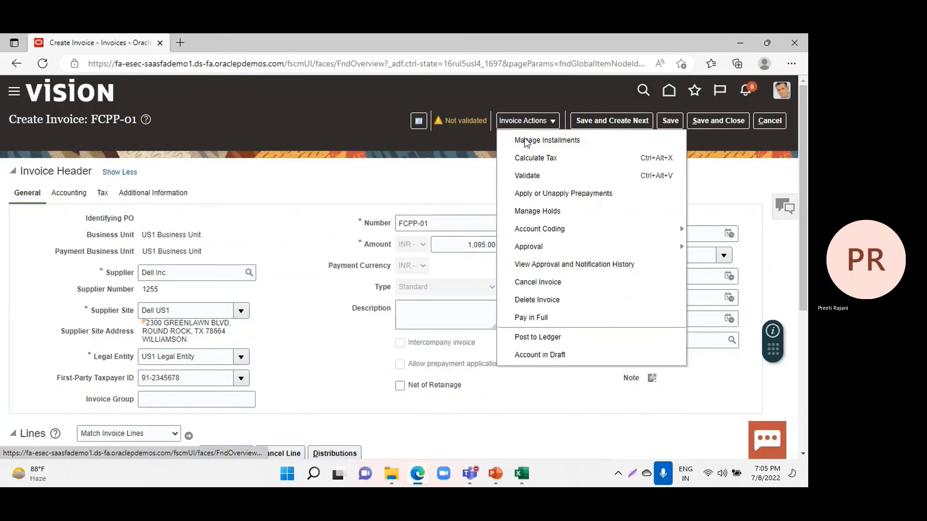
click(531, 176)
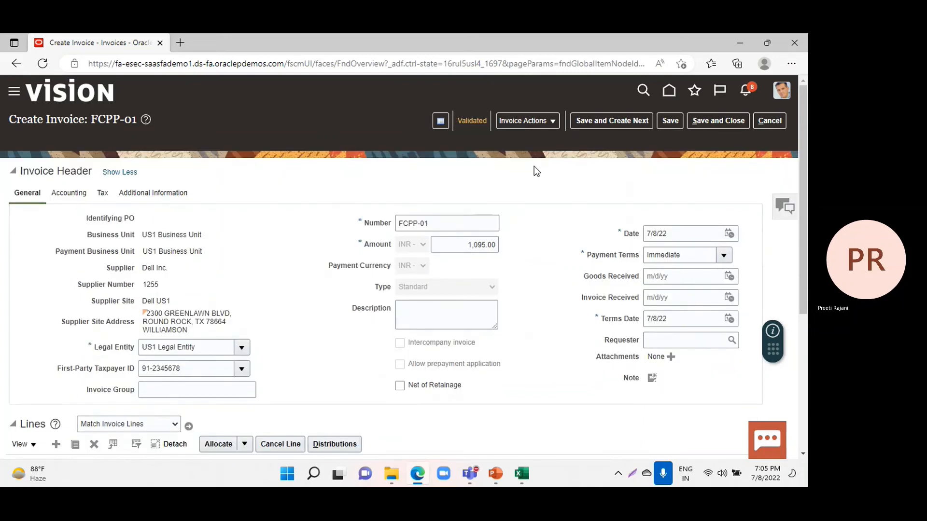
Force-approve the invoice, then save and close it.
click(532, 126)
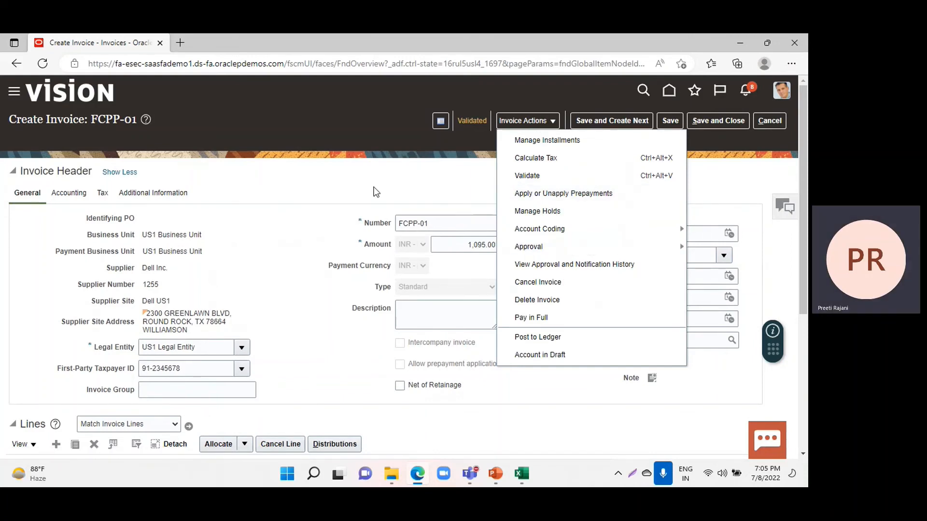
mouse_move(549, 247)
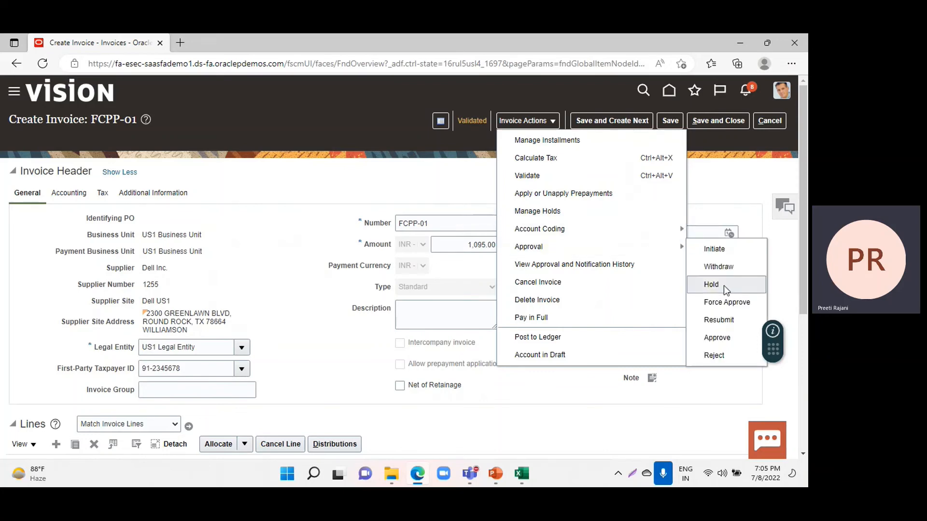
click(723, 300)
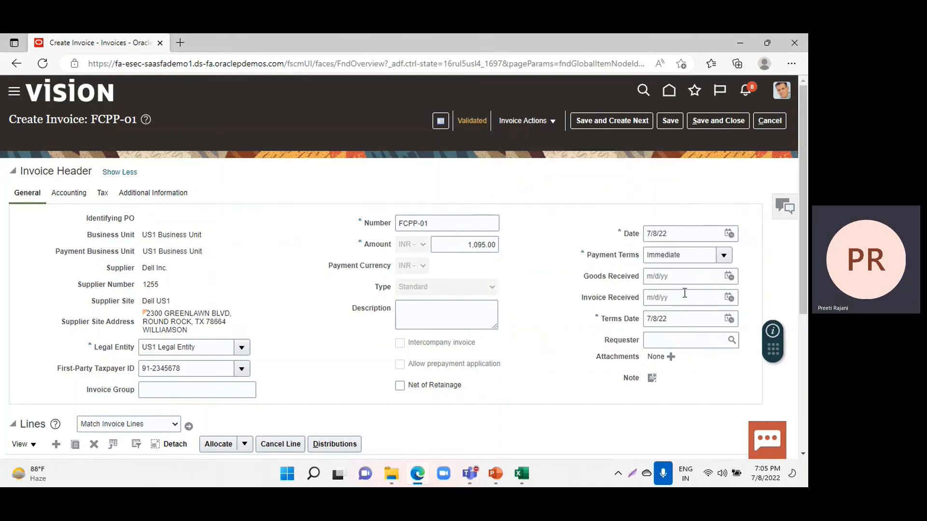
click(544, 122)
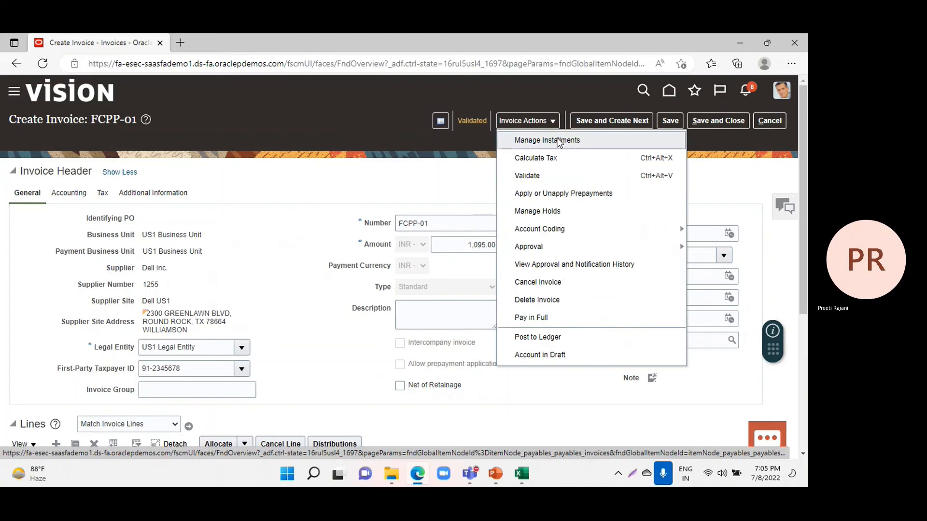
click(707, 119)
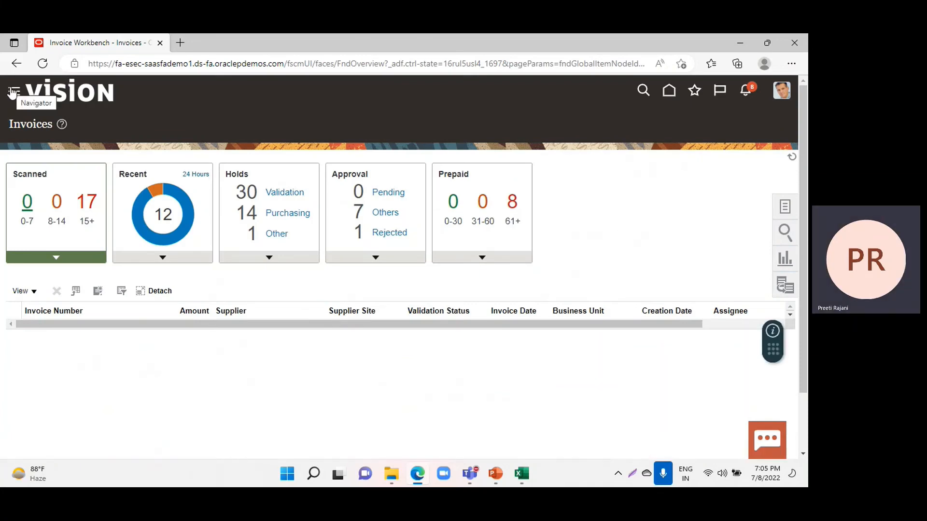
Go to Payables > Payments and start a new payment with Create Payment.
click(13, 92)
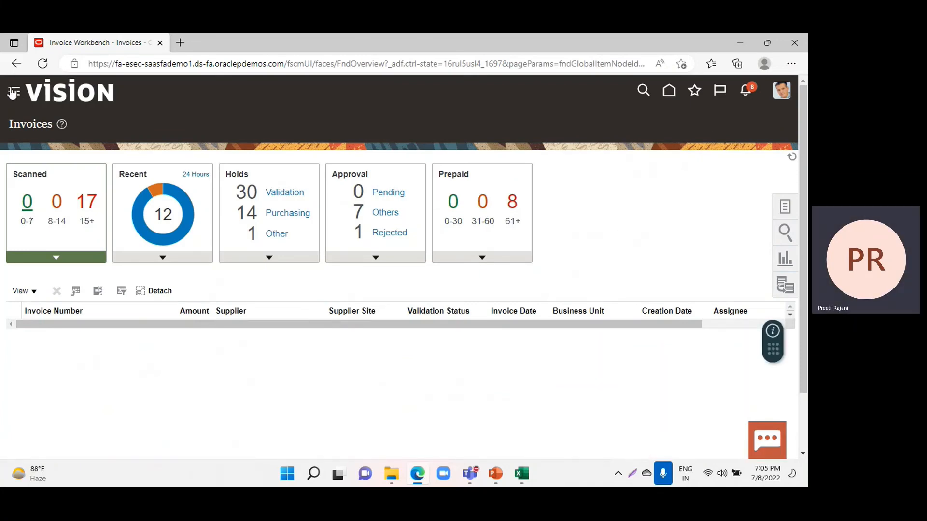
scroll(251, 300, down, 3)
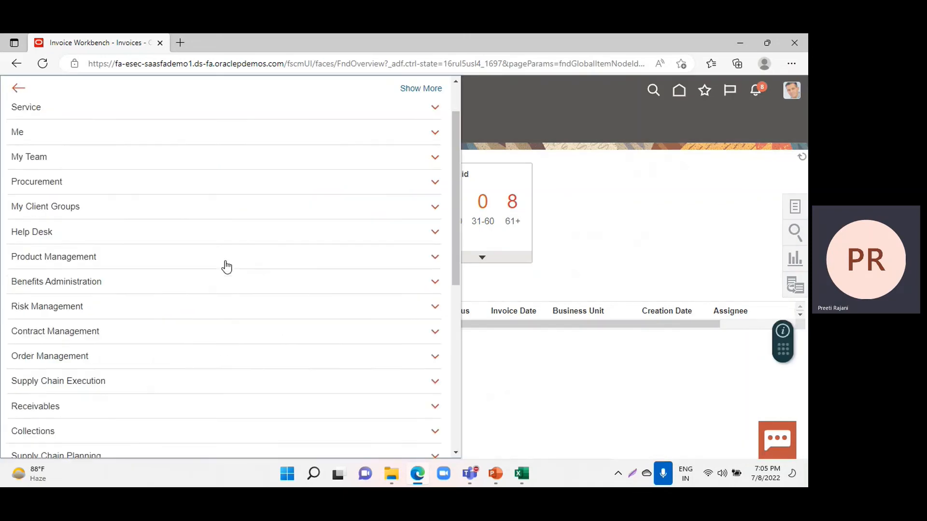
scroll(226, 267, down, 3)
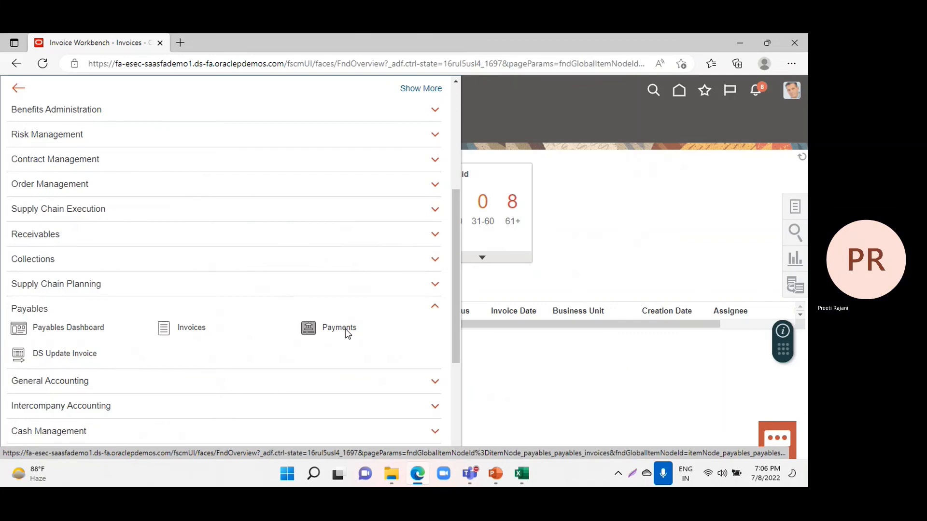
click(346, 328)
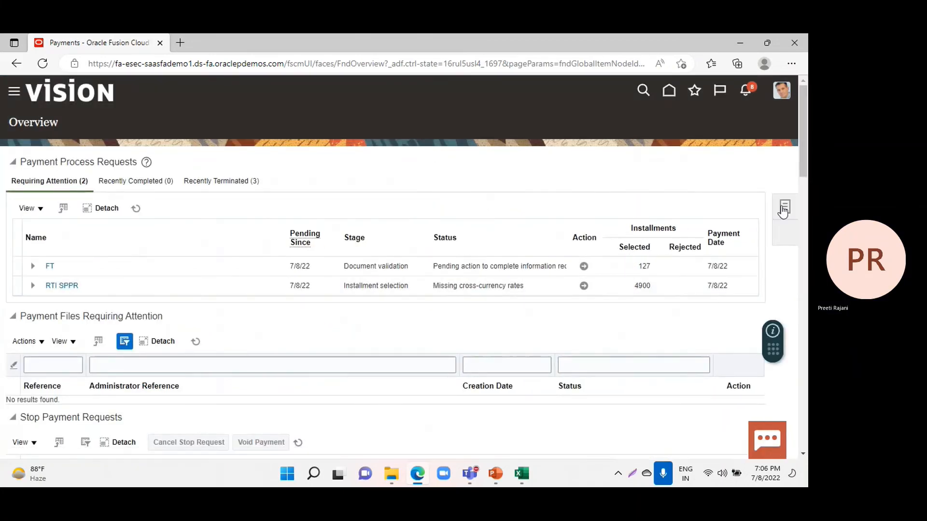
click(783, 209)
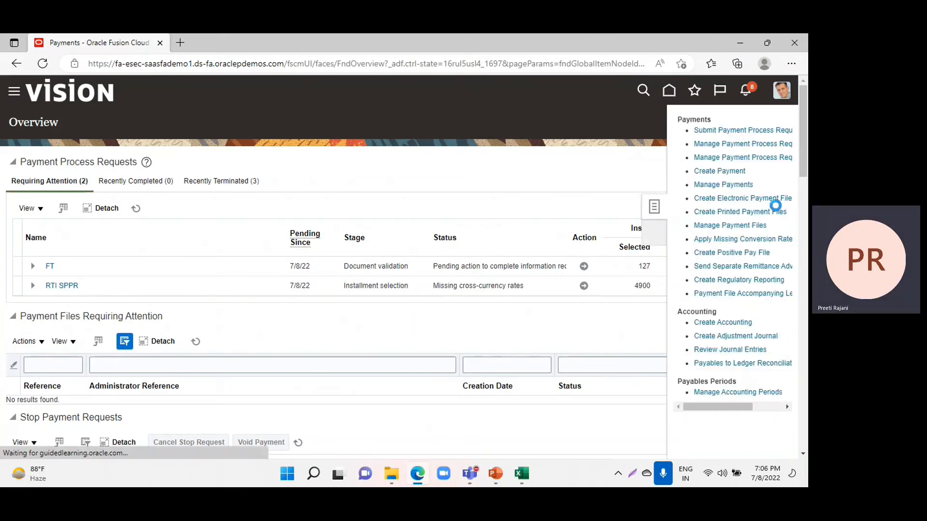
click(716, 173)
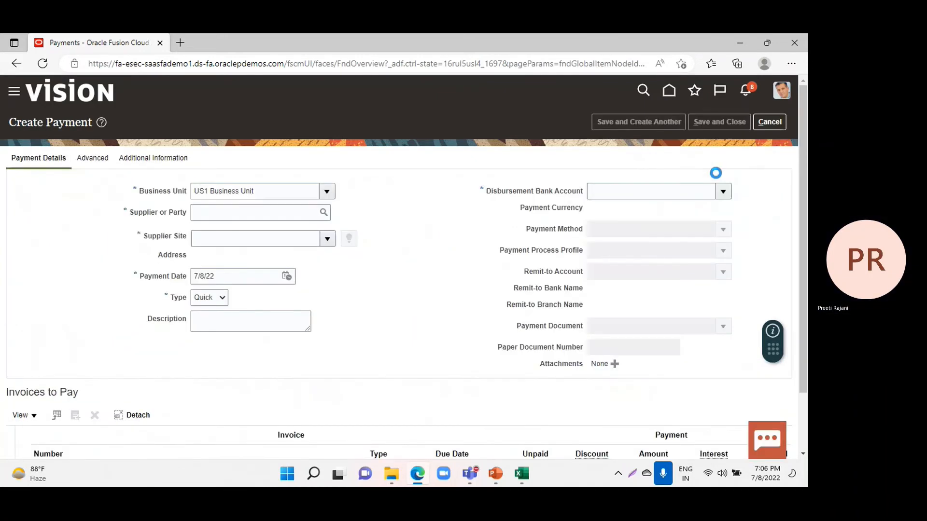
Set Dell Inc. as the payment supplier, declining the recommended discount.
click(225, 215)
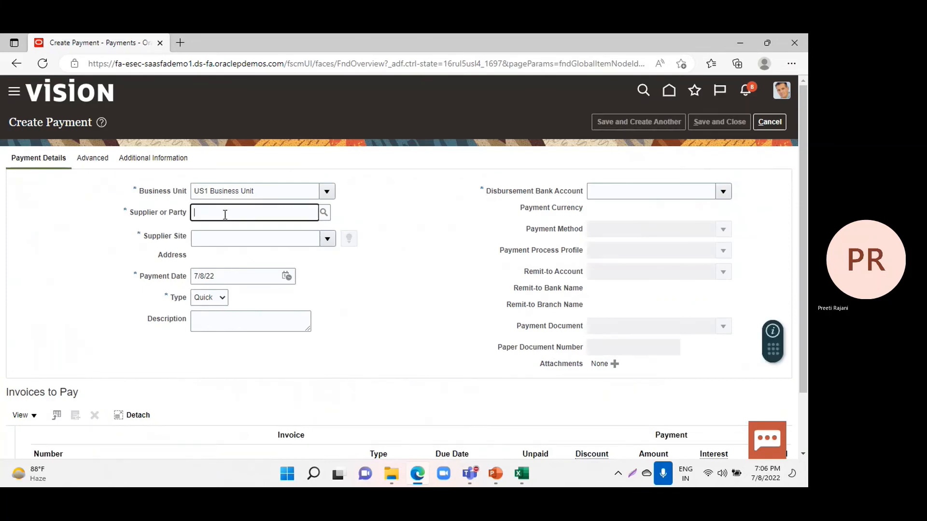
text(De)
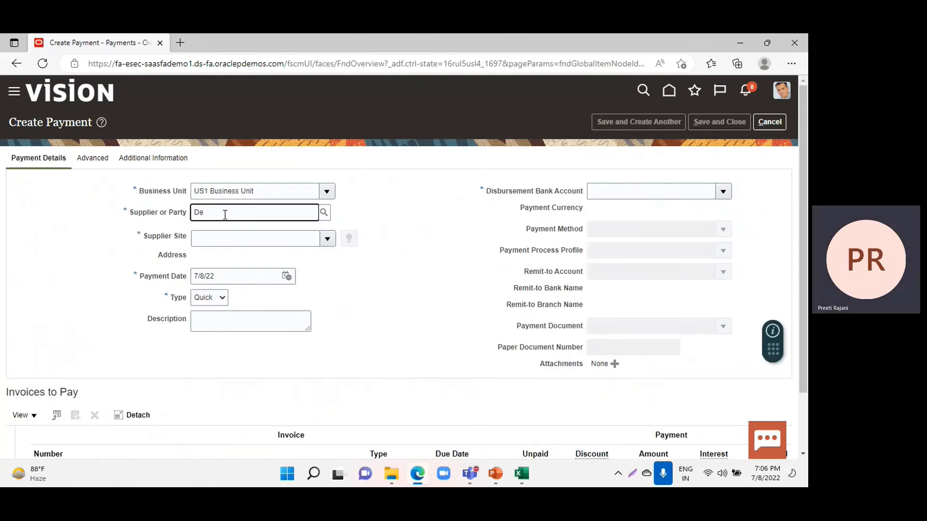
text(ll)
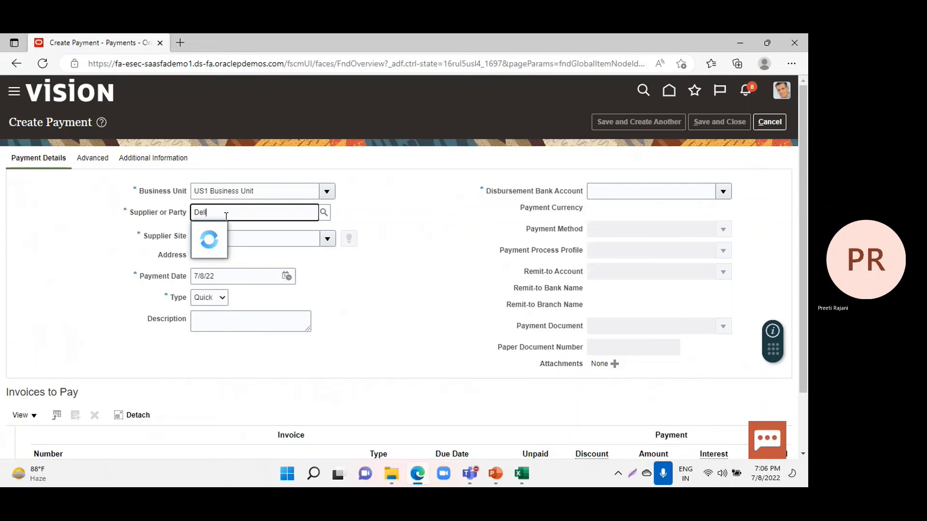
click(211, 233)
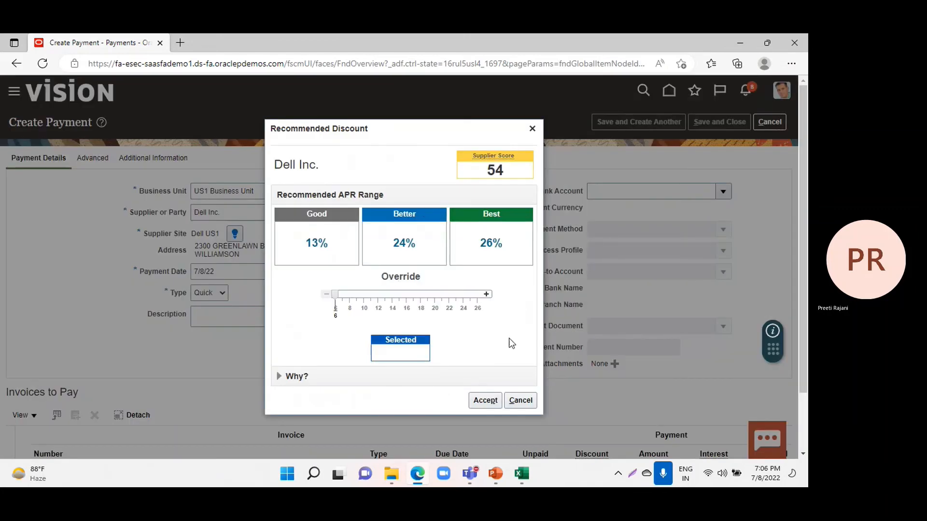
click(520, 400)
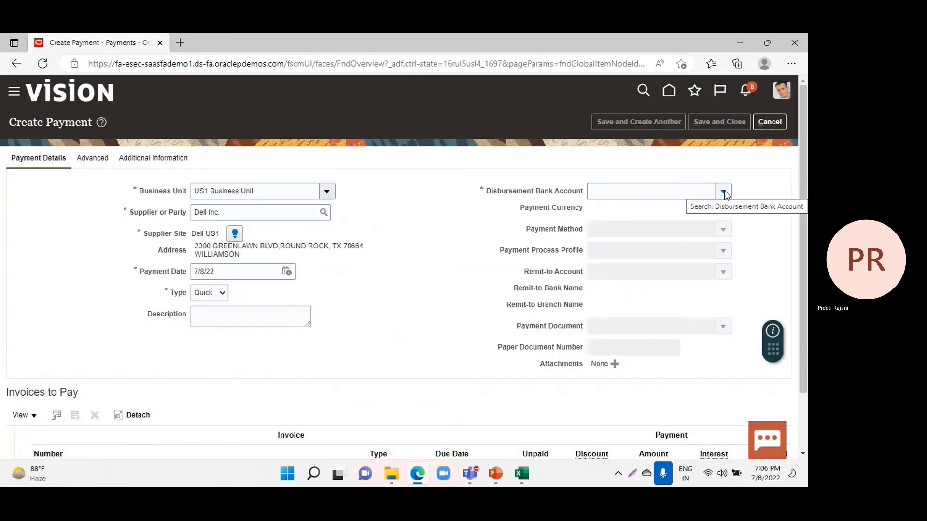
Pay from bank account BofA-2869 using the PayPal payment process profile.
click(729, 192)
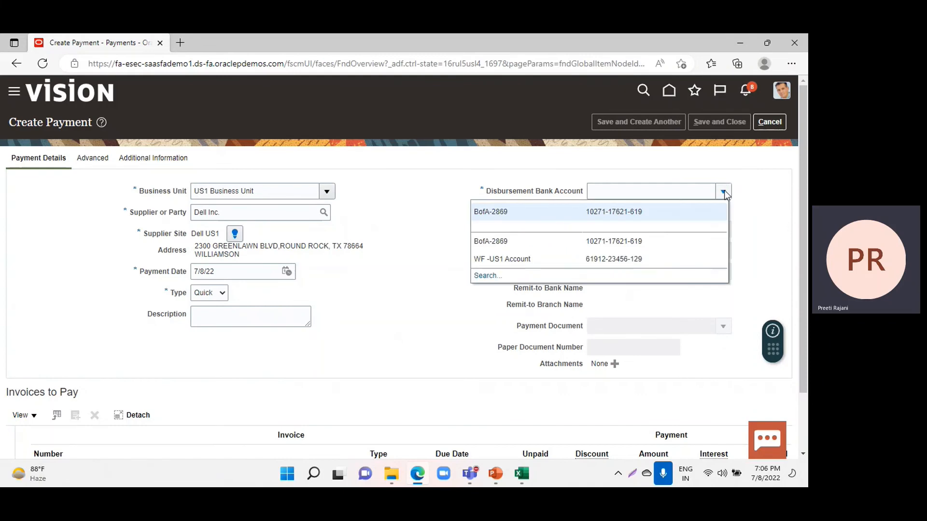
click(486, 215)
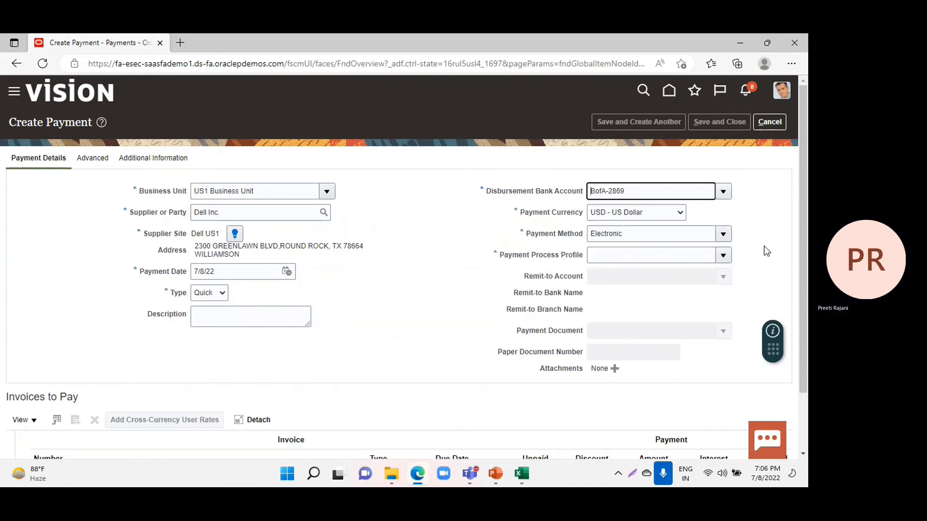
click(725, 253)
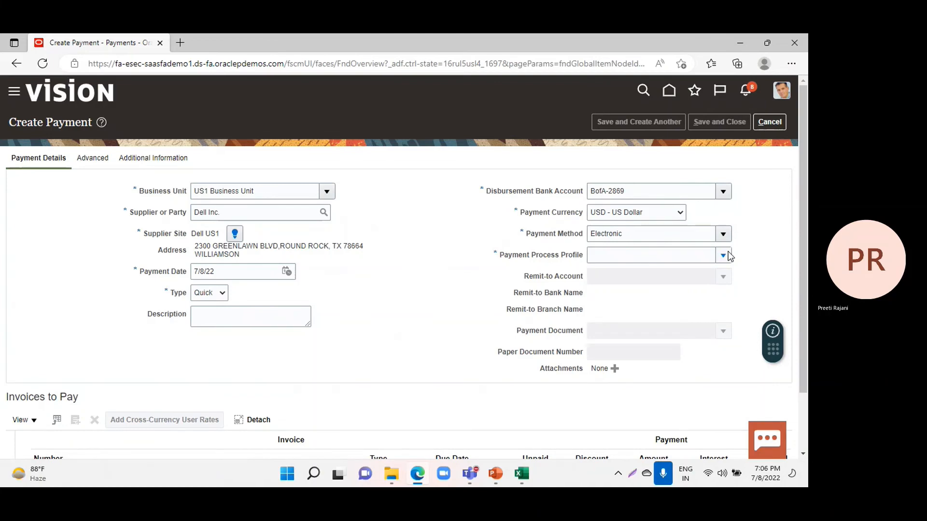
click(423, 275)
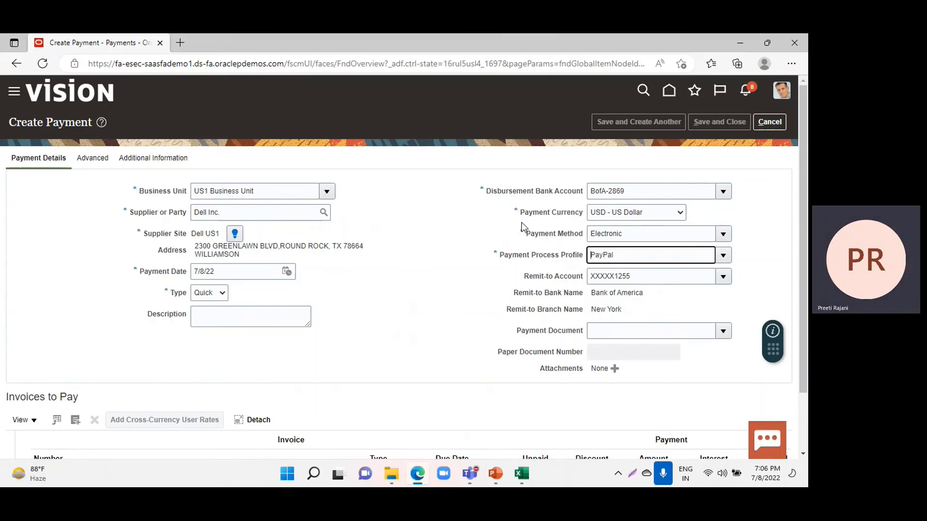
Set the payment currency to INR - Indian Rupee and reselect the PayPal profile.
click(679, 211)
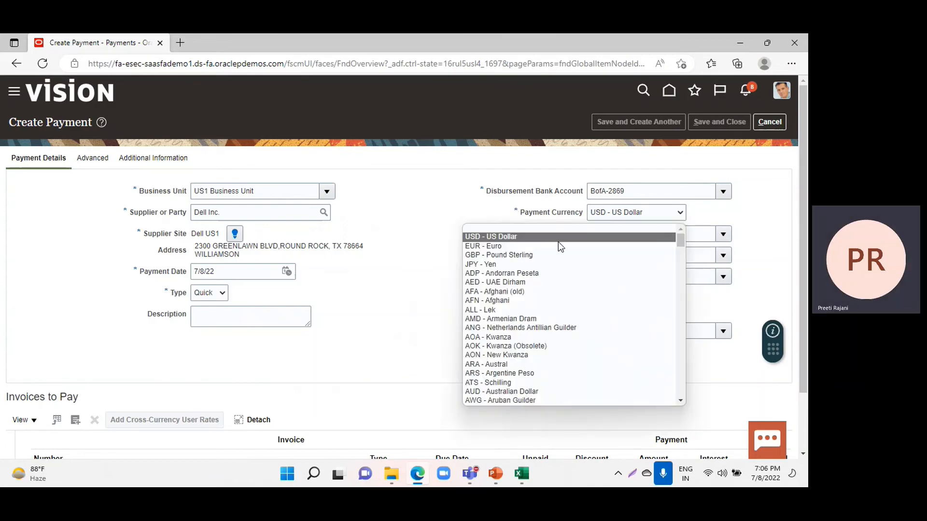
scroll(556, 375, down, 6)
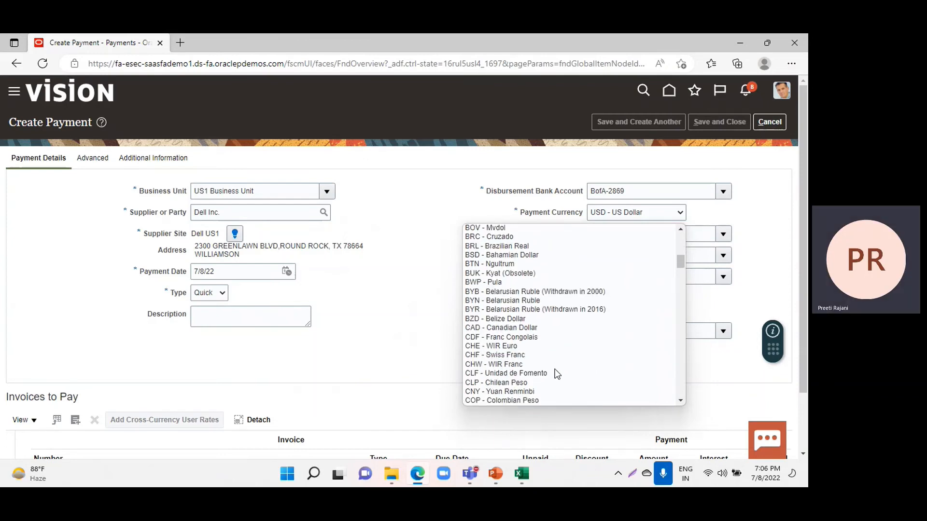
scroll(530, 329, down, 10)
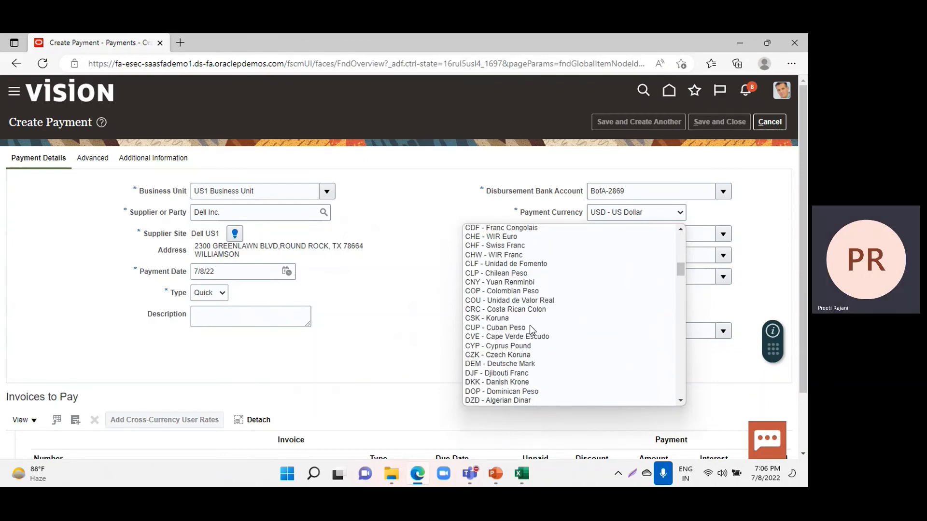
scroll(529, 325, down, 6)
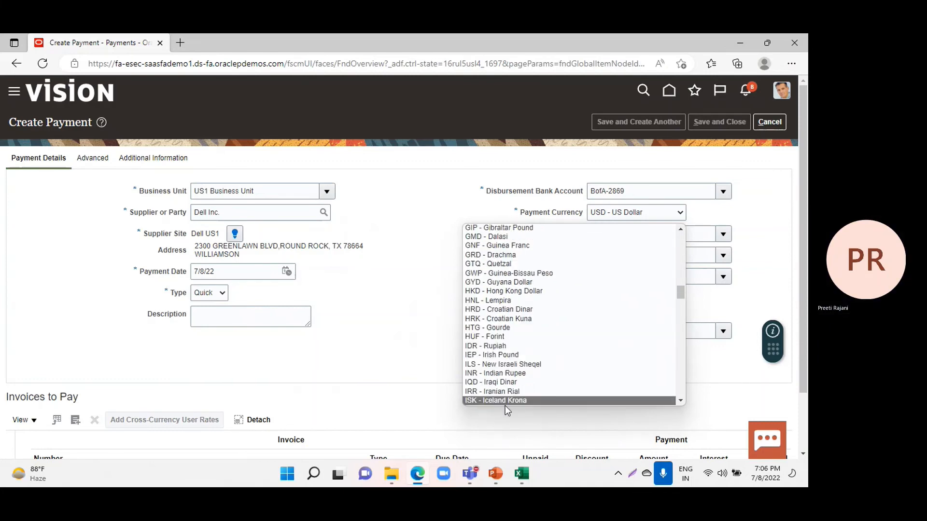
scroll(505, 396, down, 1)
click(504, 365)
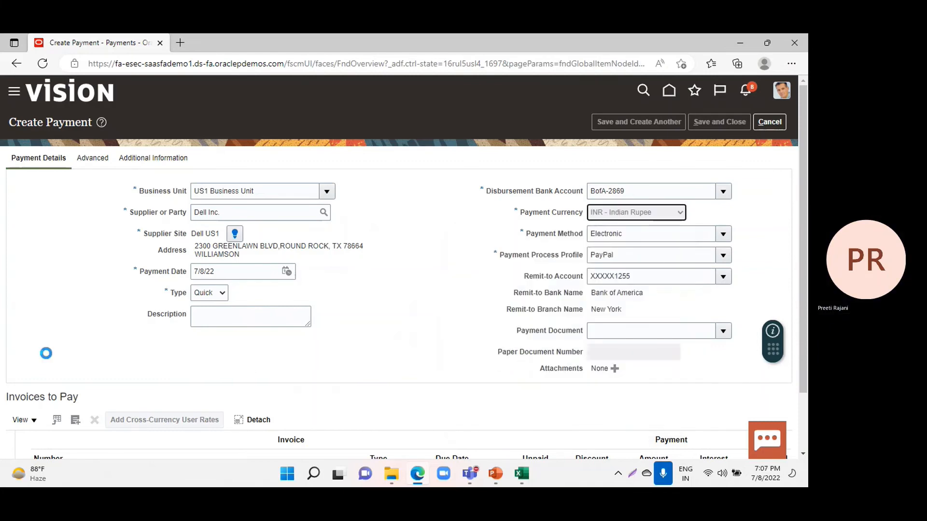
click(722, 254)
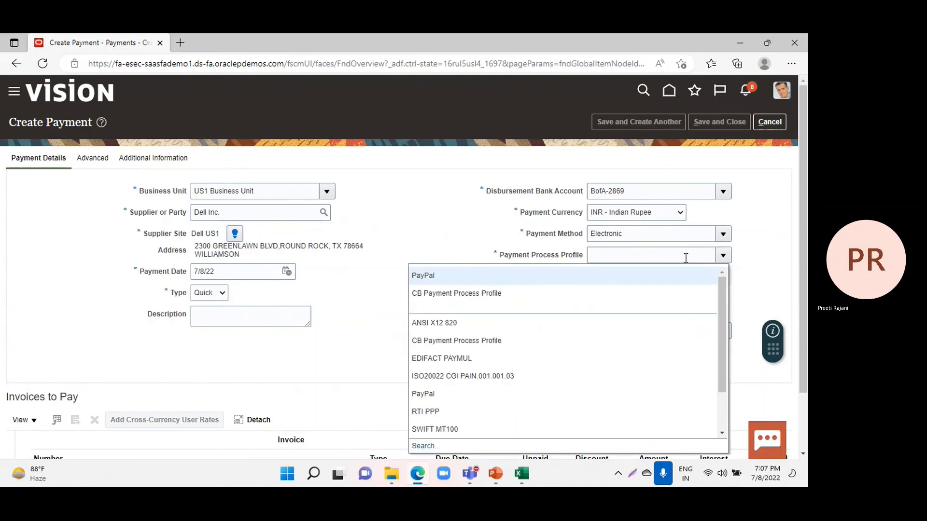
click(449, 280)
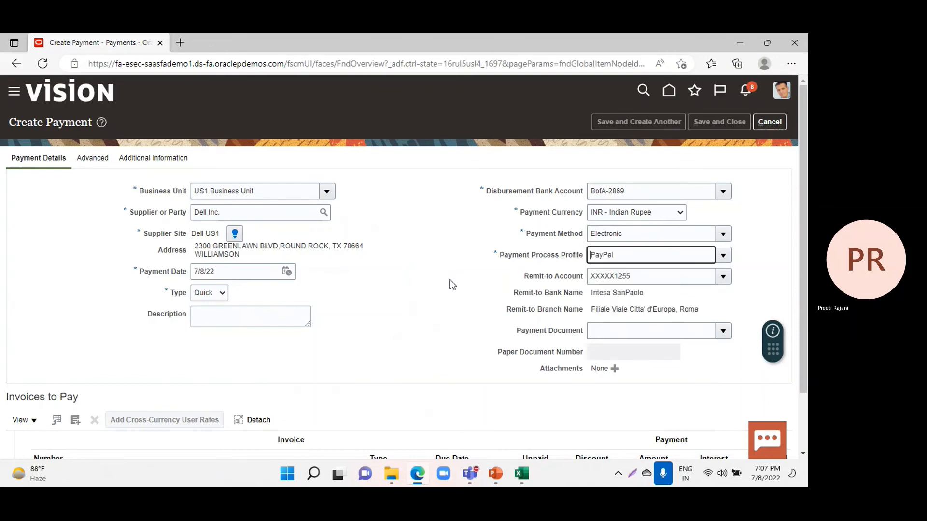
scroll(95, 337, down, 1)
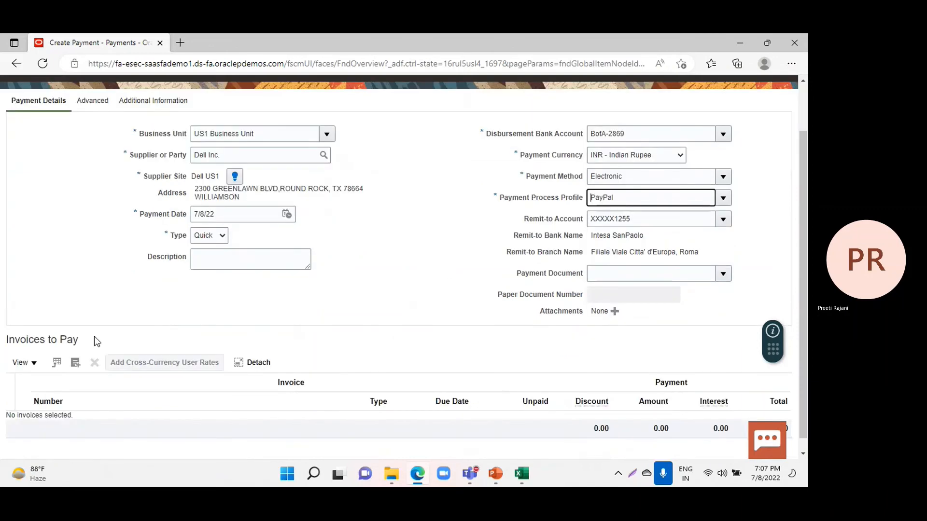
Add invoice FCPP-01 to the payment's Invoices to Pay.
click(77, 366)
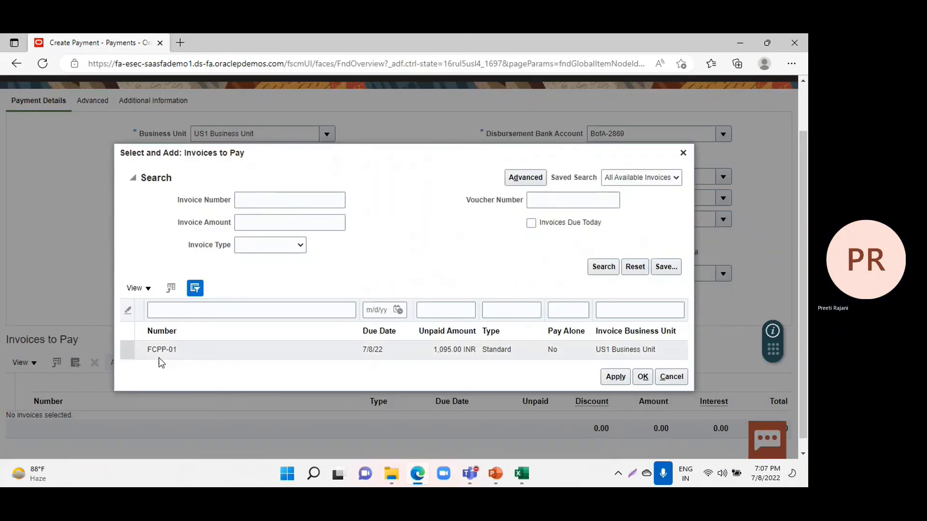
click(136, 349)
click(616, 377)
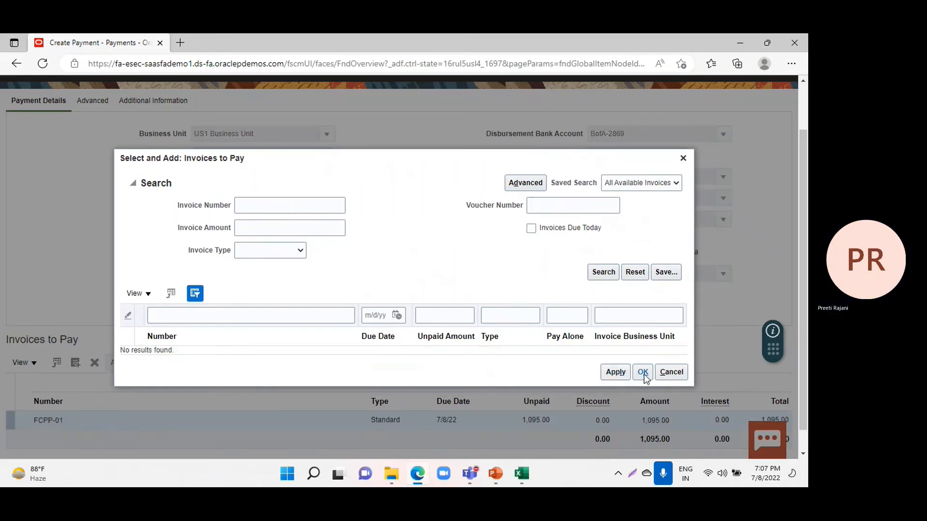
click(644, 376)
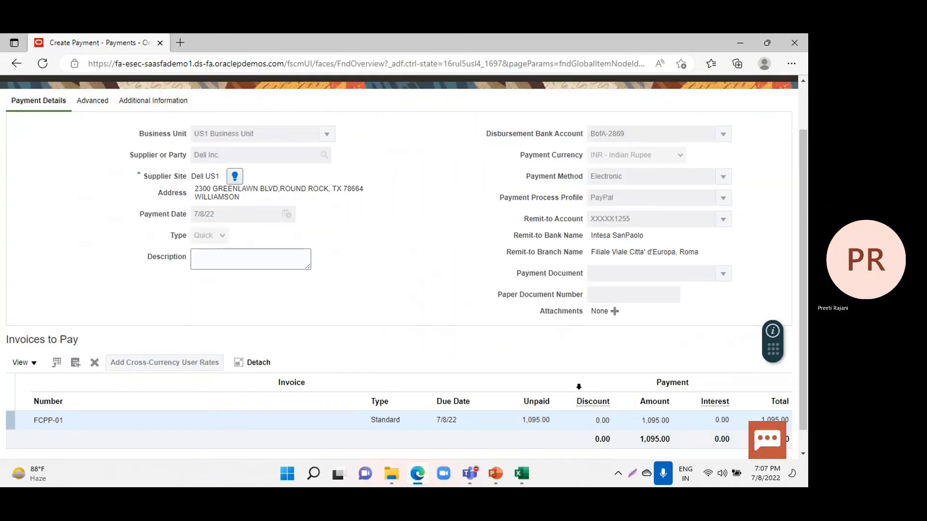
Save and close the quick payment, then switch to the presentation.
scroll(387, 285, up, 3)
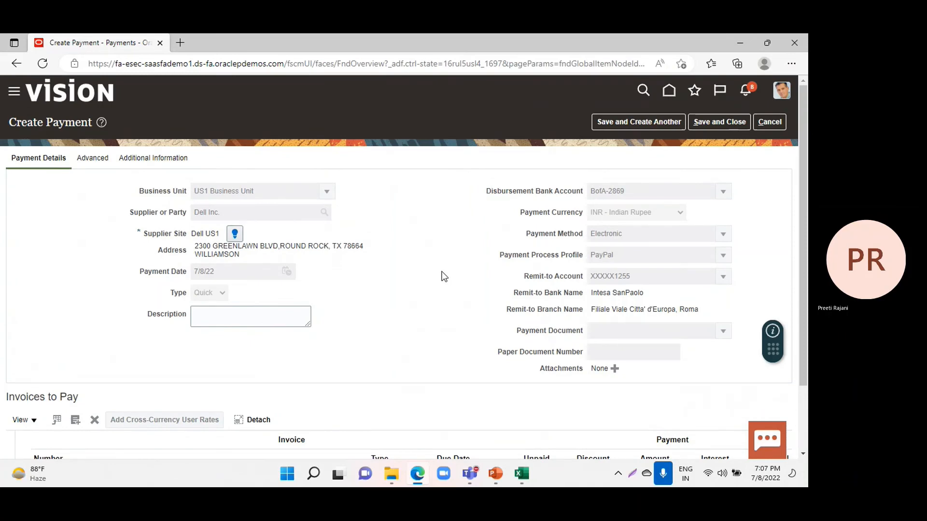
click(716, 122)
key(alt+Tab)
key(alt+Tab)
key(alt+Tab)
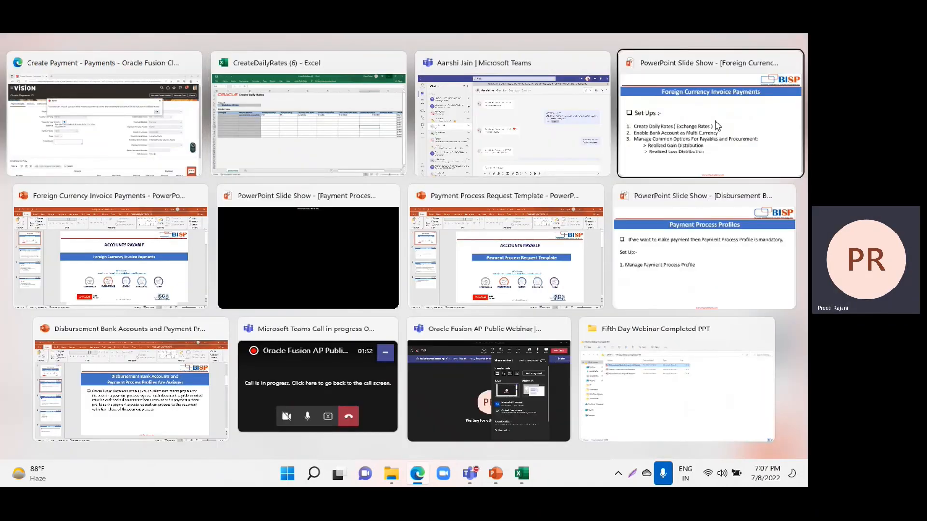
key(alt+Tab)
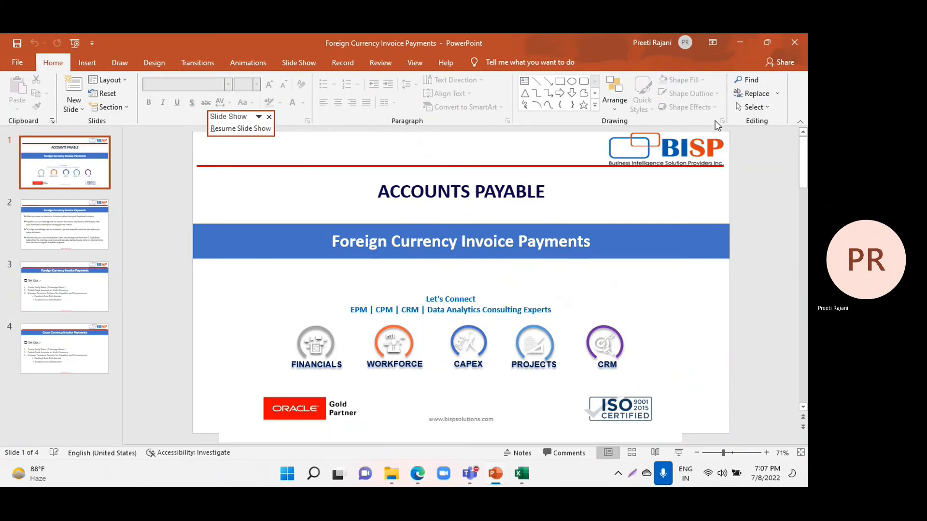
Resume the slide show on the Cross Currency Invoice Payments slide, then return to the browser.
click(70, 44)
key(Left)
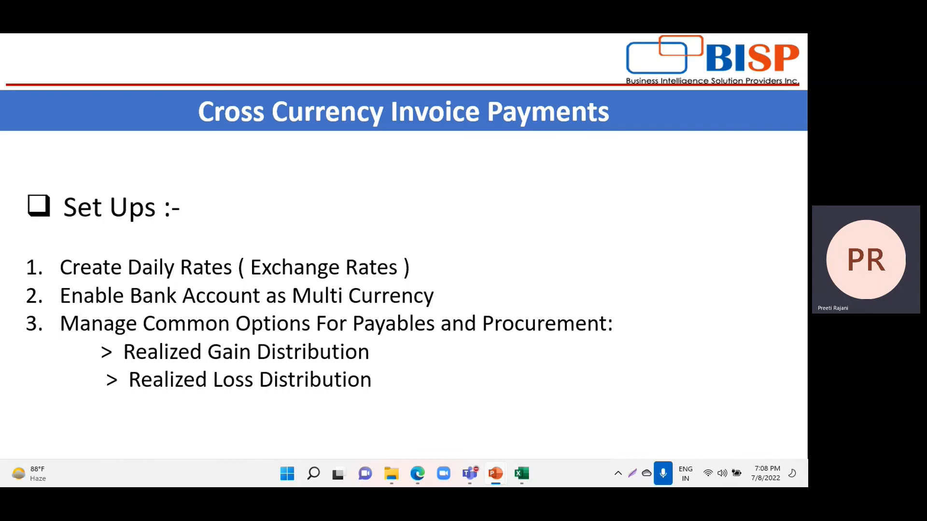
key(alt+Tab)
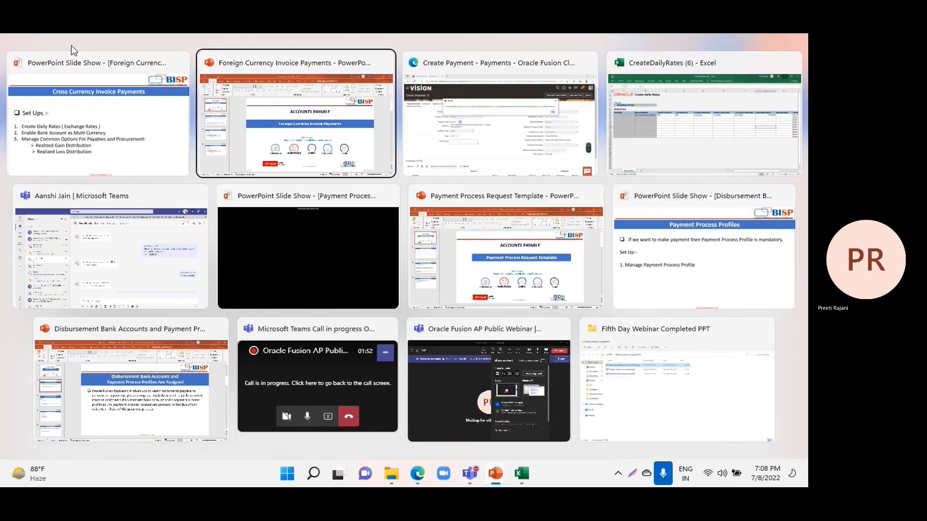
key(alt+Tab)
Dismiss the error and discard the unsaved payment to reach the Payables Invoices work area.
click(623, 193)
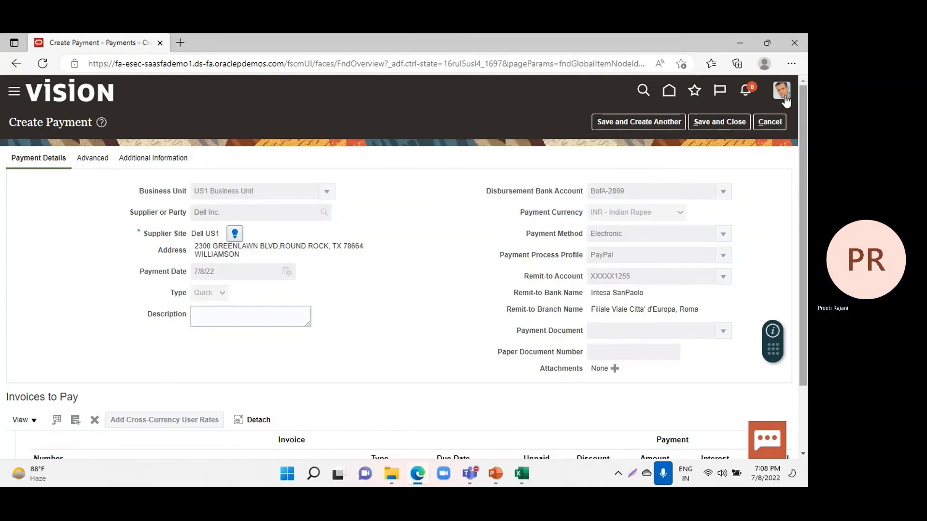
click(16, 95)
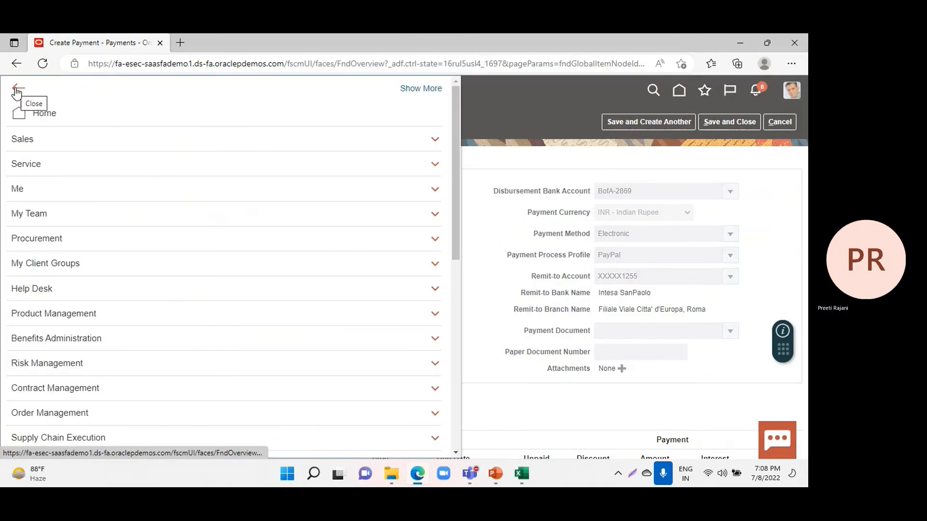
scroll(94, 250, down, 2)
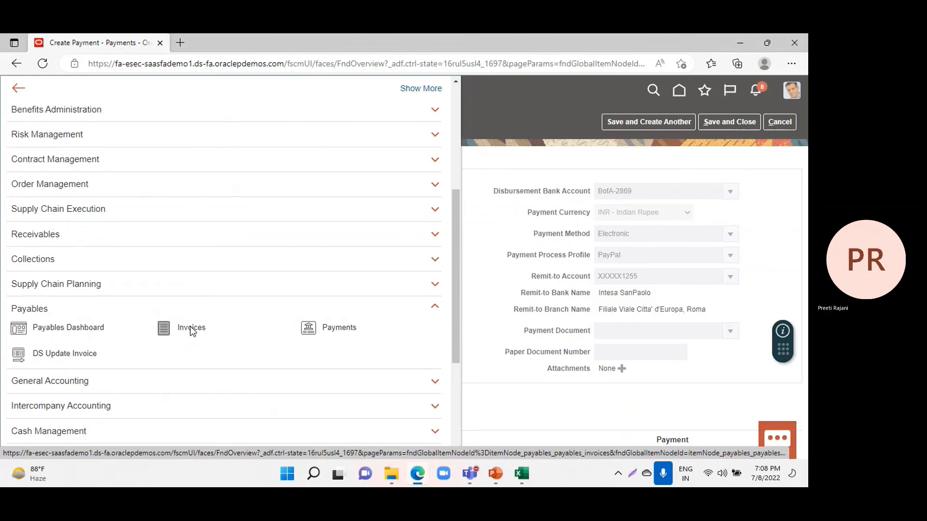
click(389, 345)
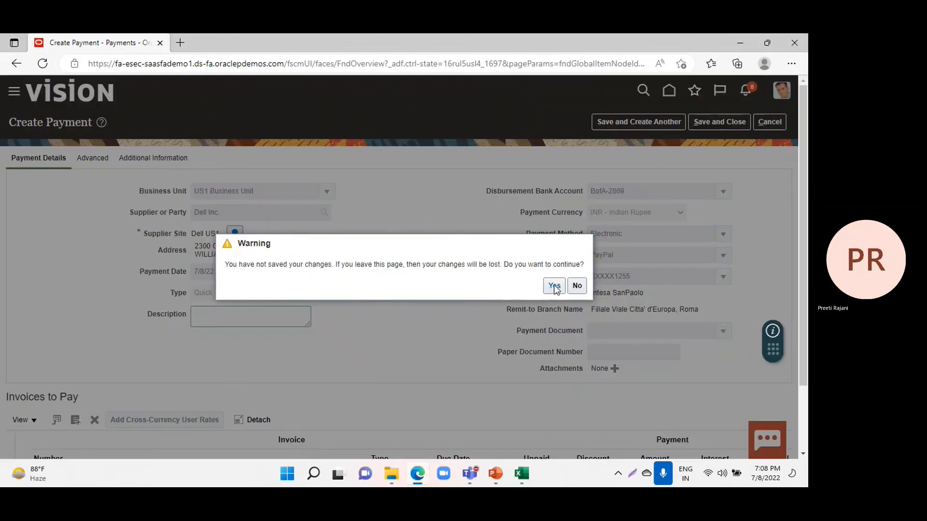
click(554, 286)
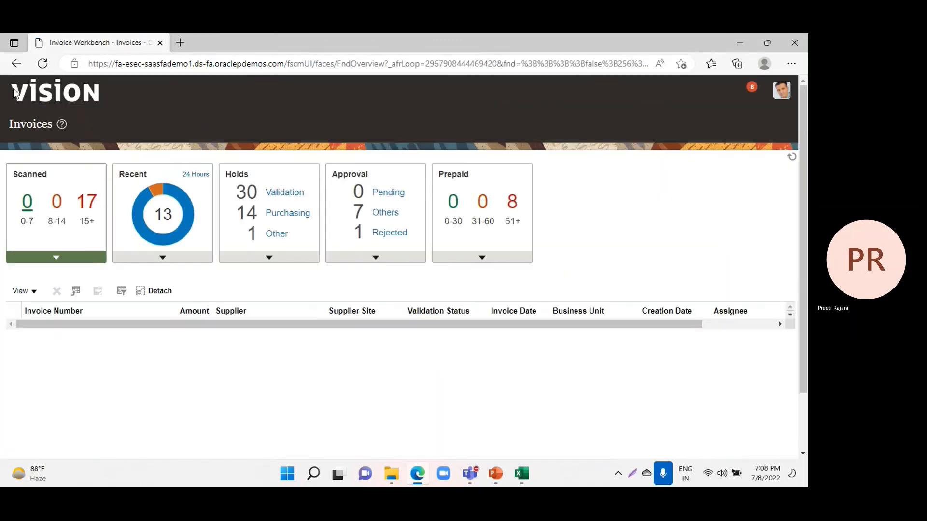
Start a new invoice with supplier Dell Inc.
click(785, 208)
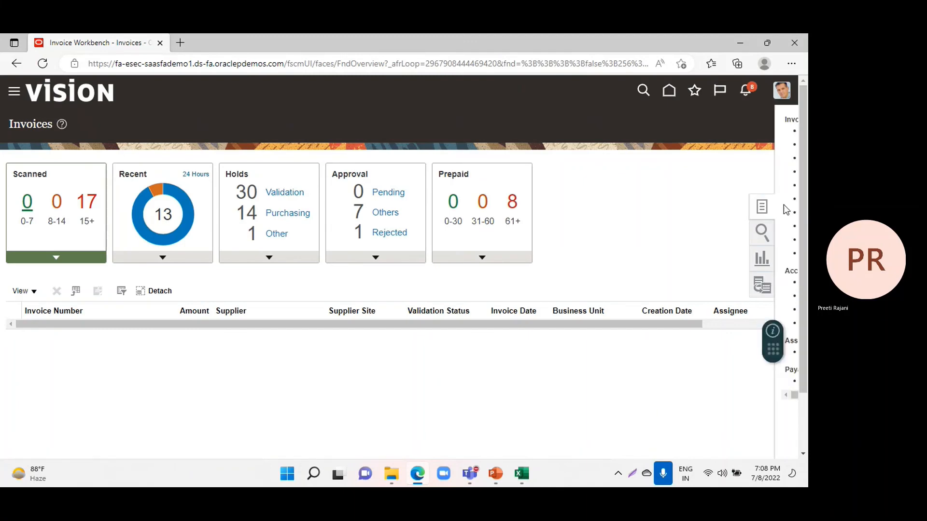
click(711, 130)
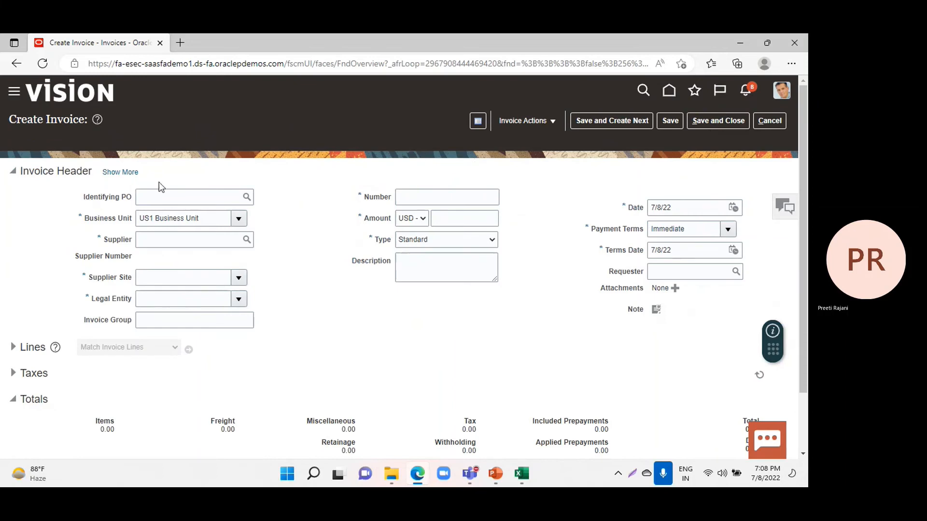
click(182, 239)
text(de)
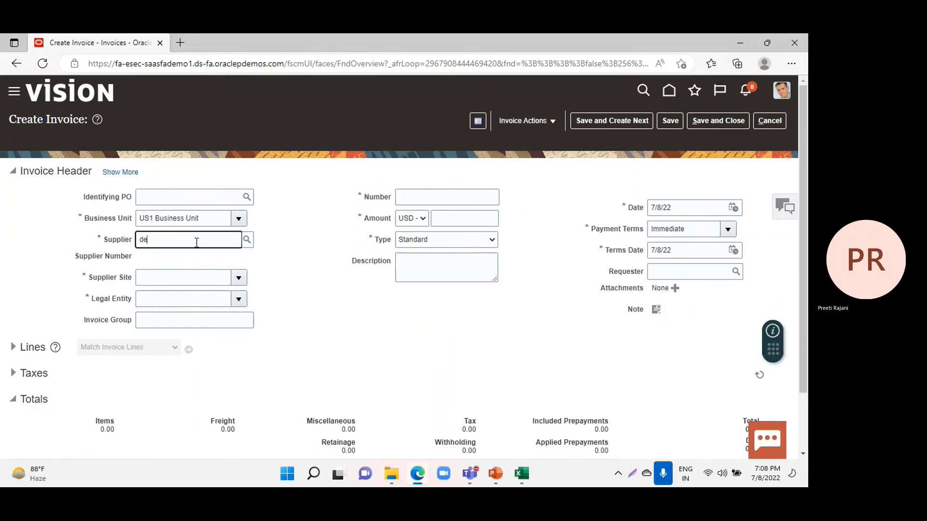
text(ll)
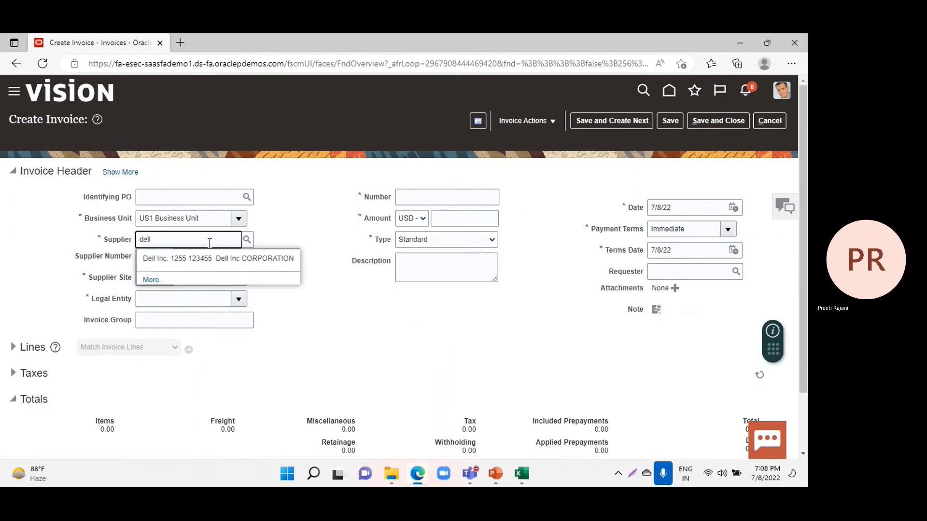
click(219, 259)
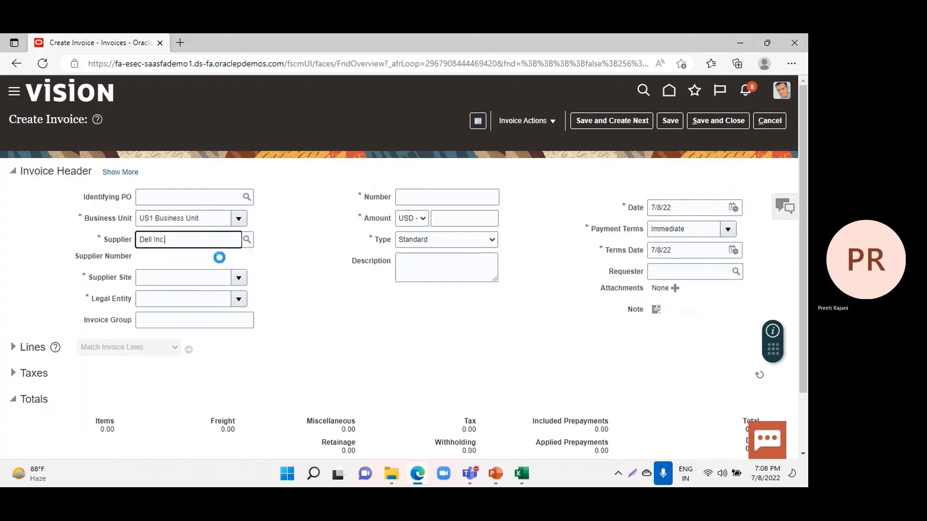
Enter invoice number GTTG-01 and amount 1095, showing all header fields.
click(431, 198)
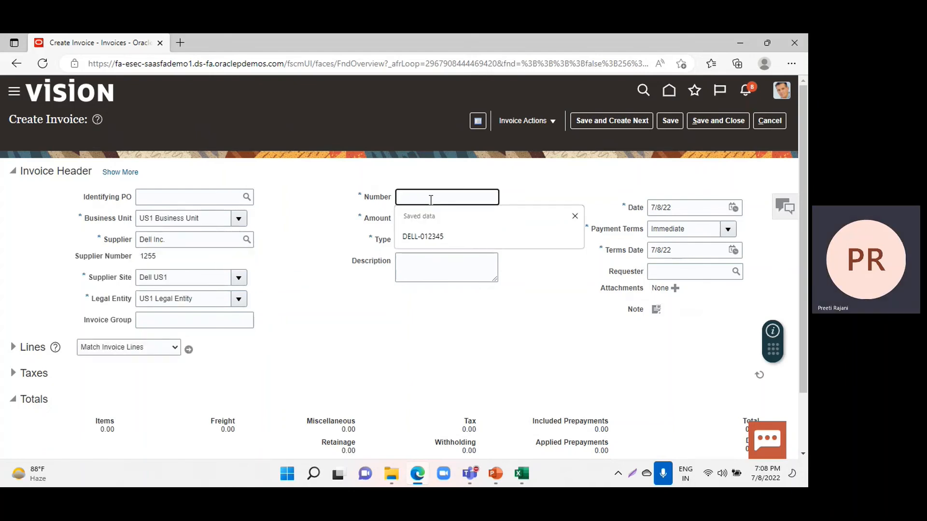
text(GTT)
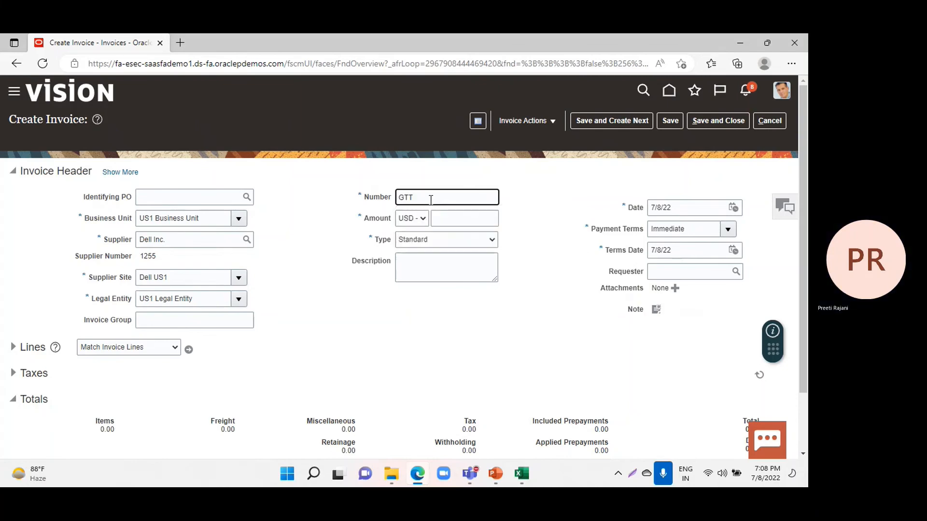
text(G-01)
click(485, 218)
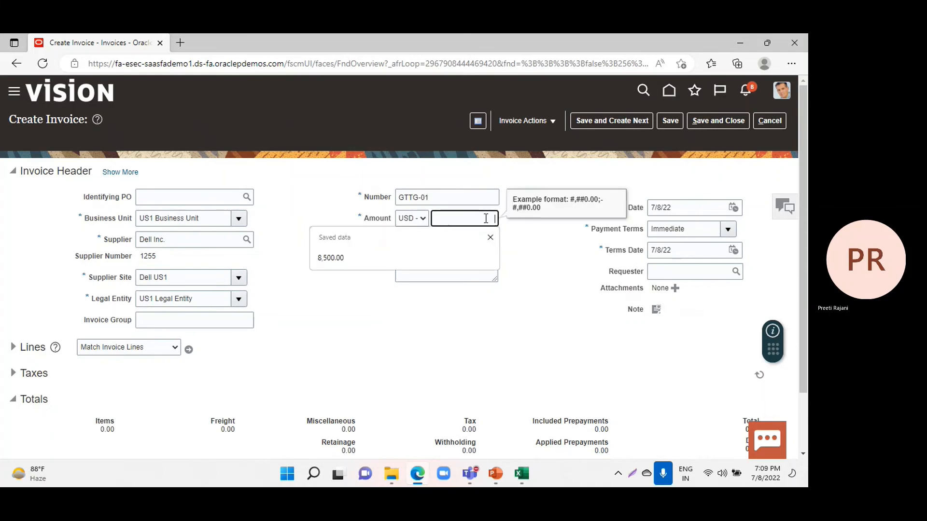
text(1095)
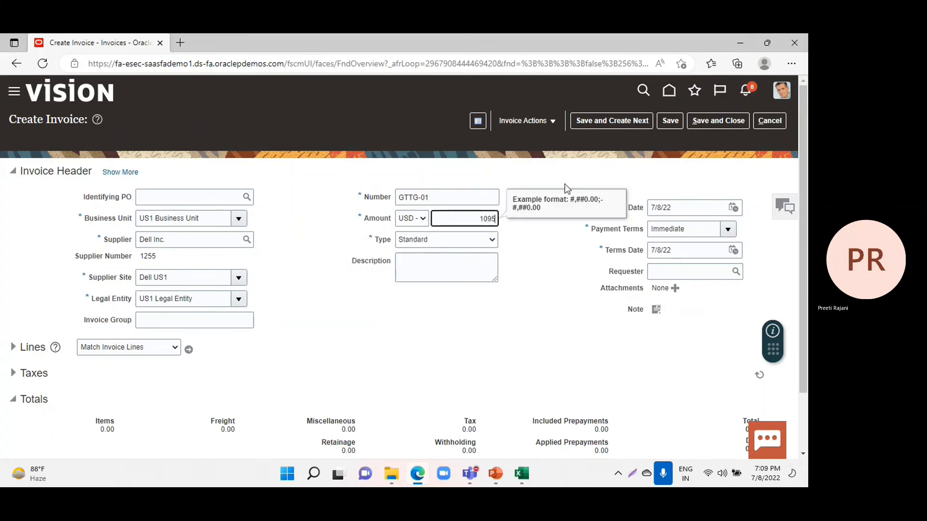
click(116, 173)
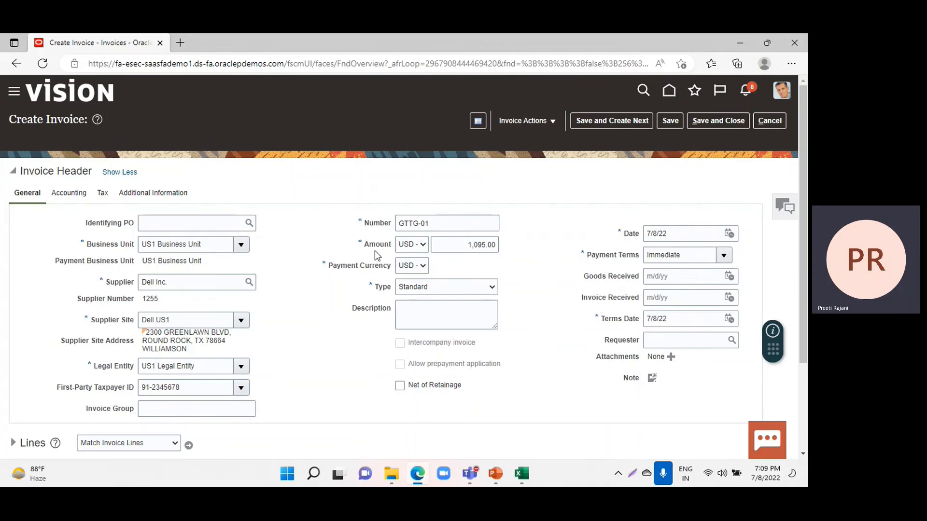
Set the invoice payment currency to INR - Indian Rupee.
click(414, 266)
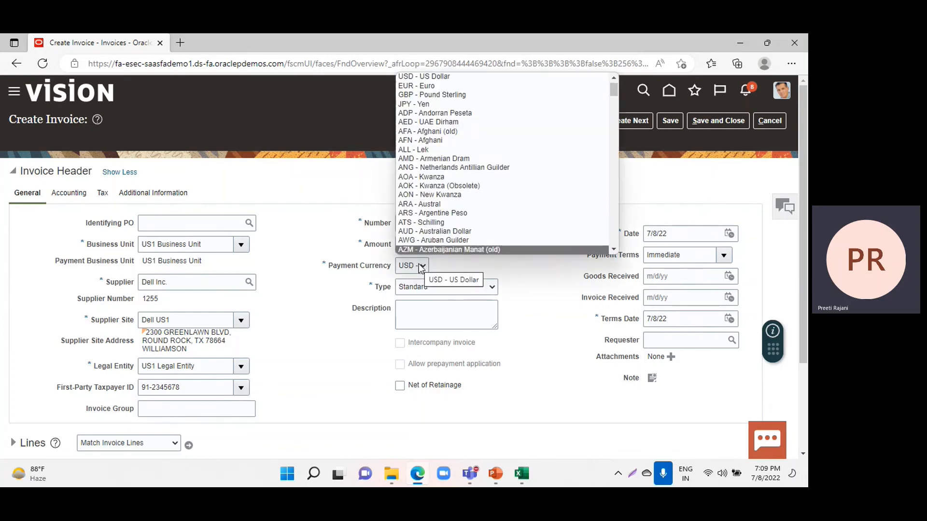
scroll(505, 199, down, 7)
scroll(504, 207, down, 12)
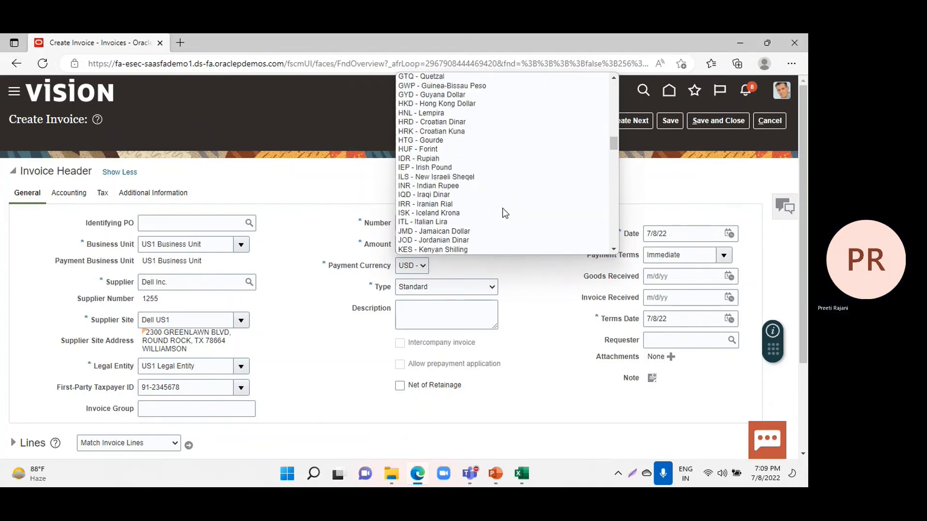
click(411, 186)
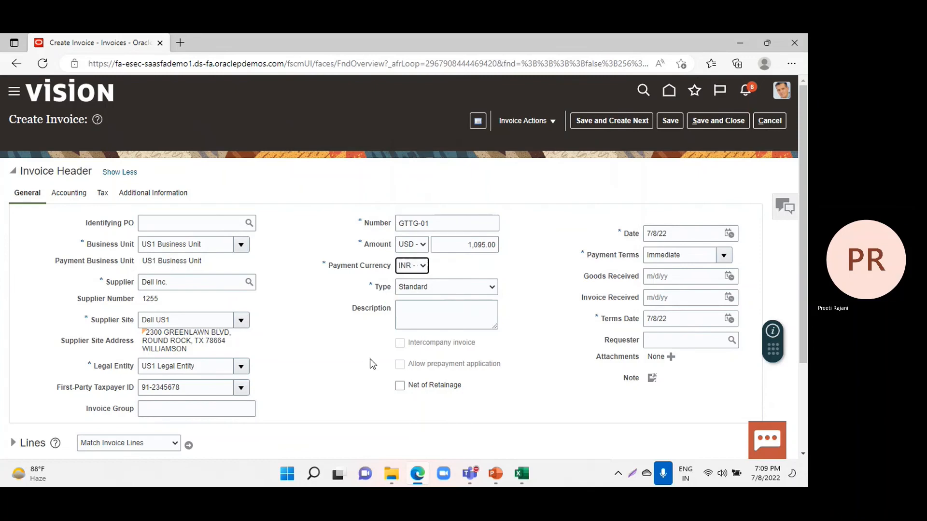
Add invoice line 1 with amount 1000 and the Advertising (Full) distribution set.
scroll(193, 393, down, 1)
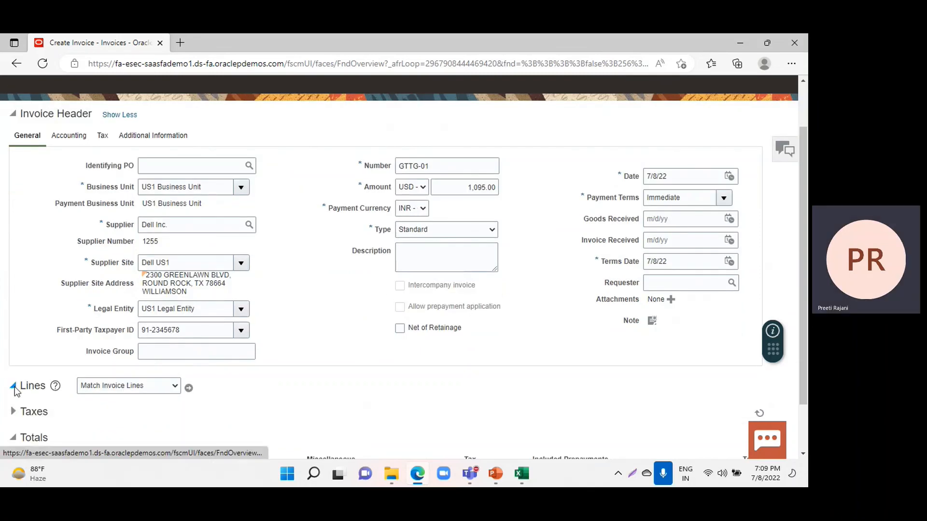
click(14, 387)
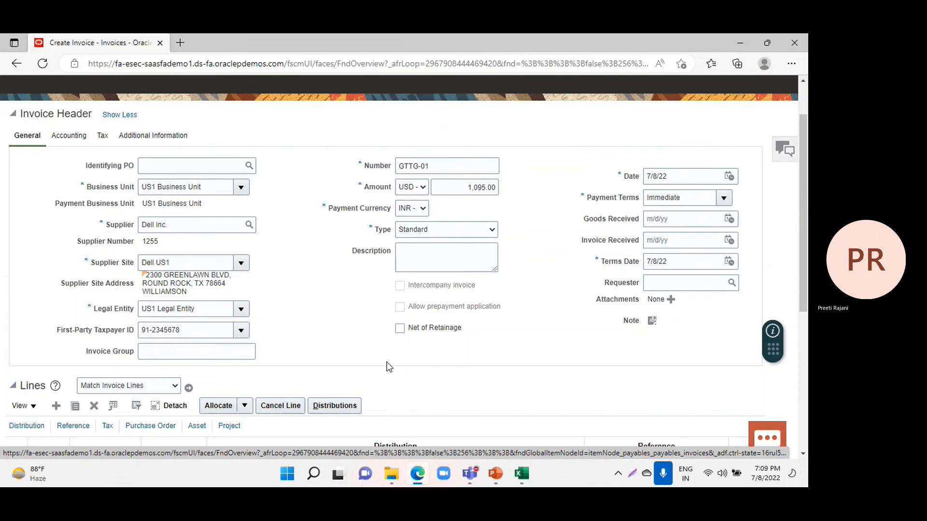
scroll(385, 364, down, 2)
click(186, 381)
text(1000)
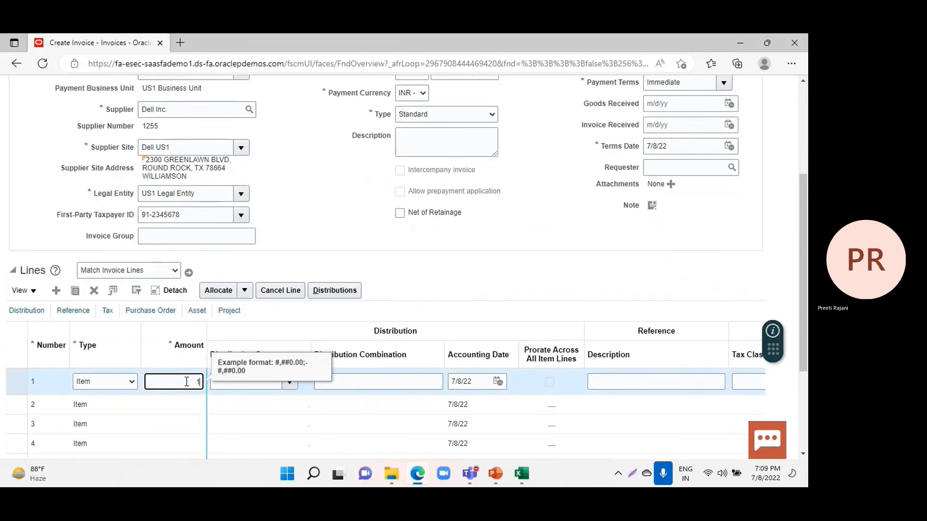
click(289, 384)
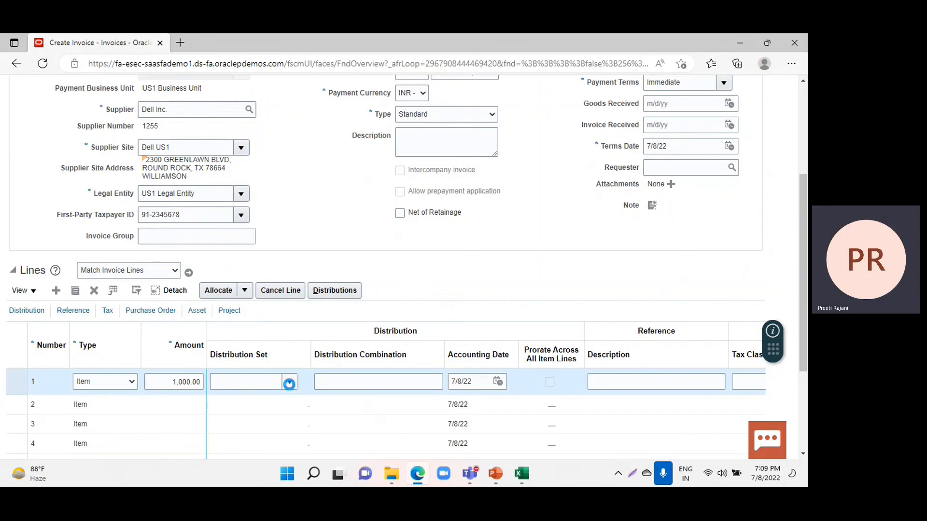
click(226, 255)
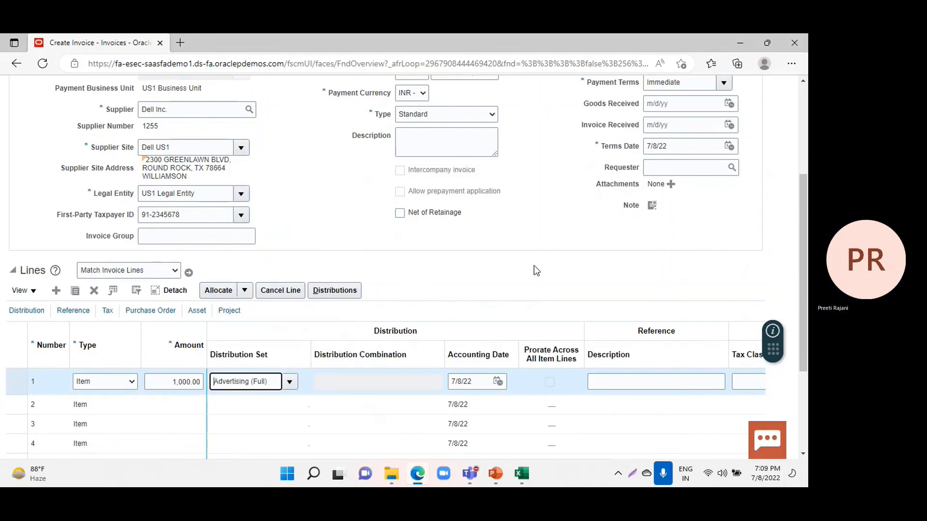
scroll(534, 266, up, 4)
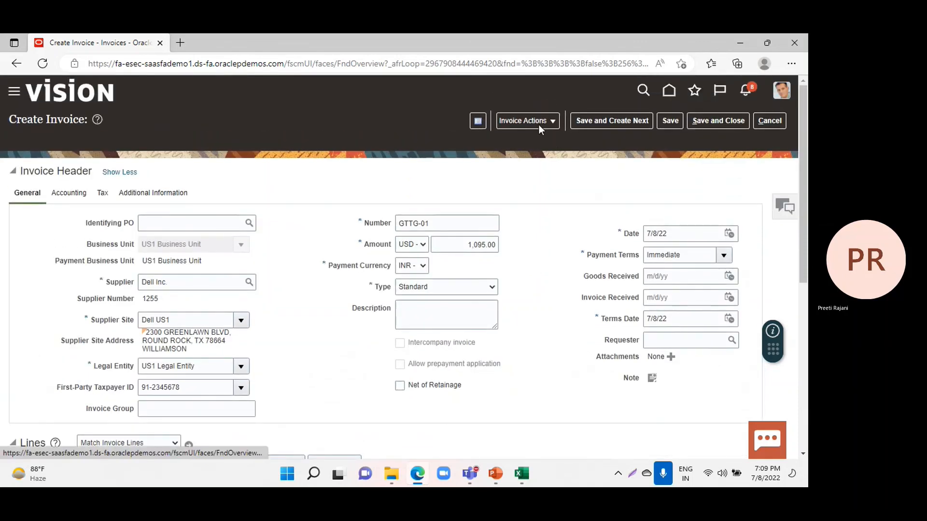
Validate invoice GTTG-01 past the duplicate invoice warning, then attempt Force Approve.
click(538, 124)
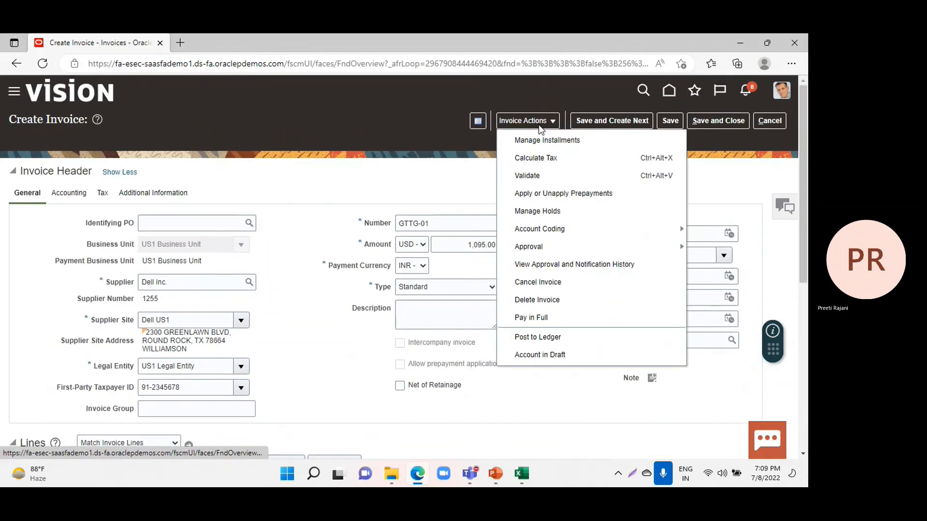
click(536, 181)
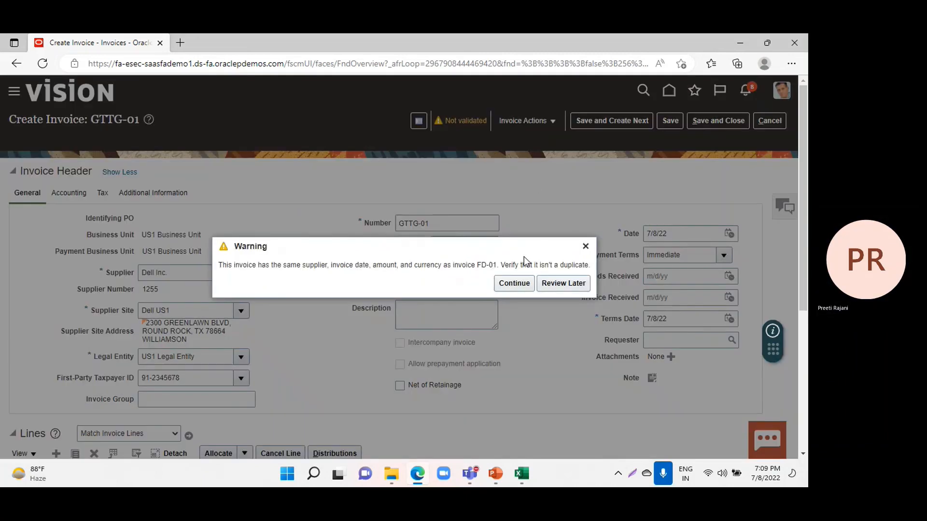
click(514, 284)
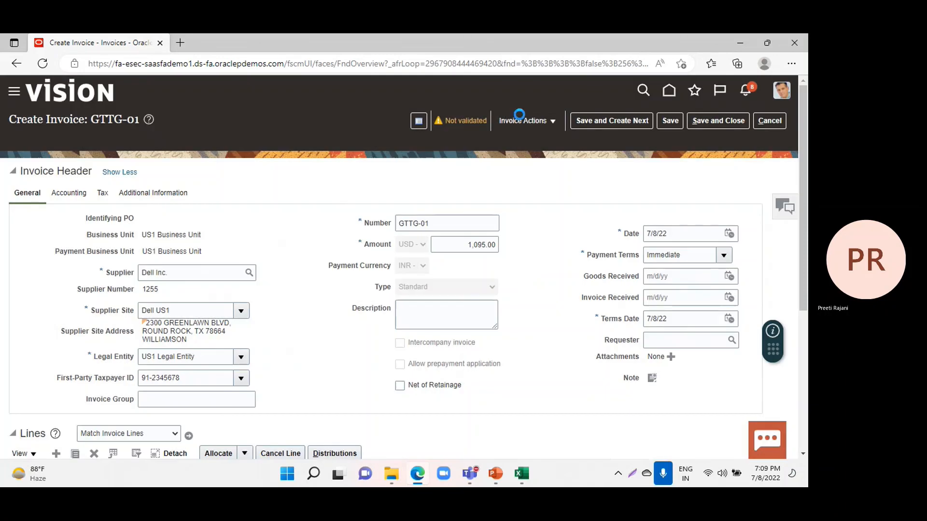
click(522, 120)
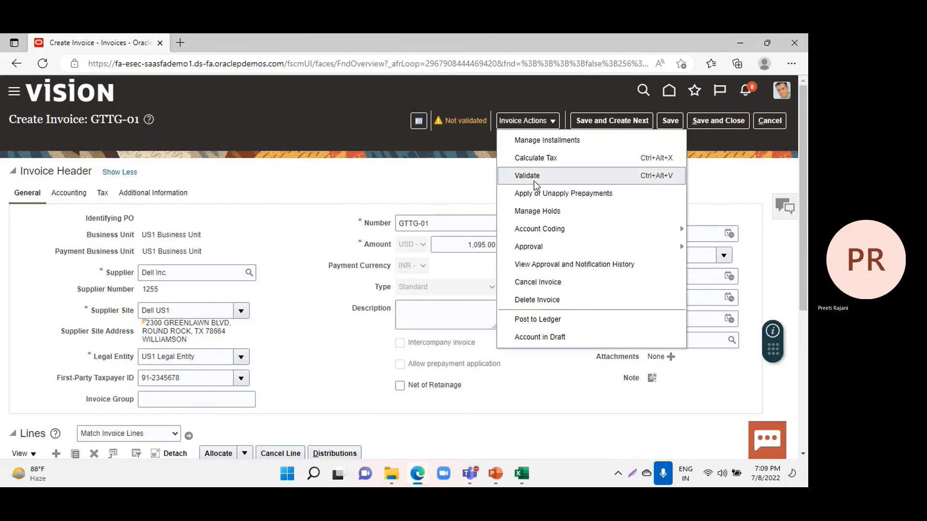
mouse_move(545, 248)
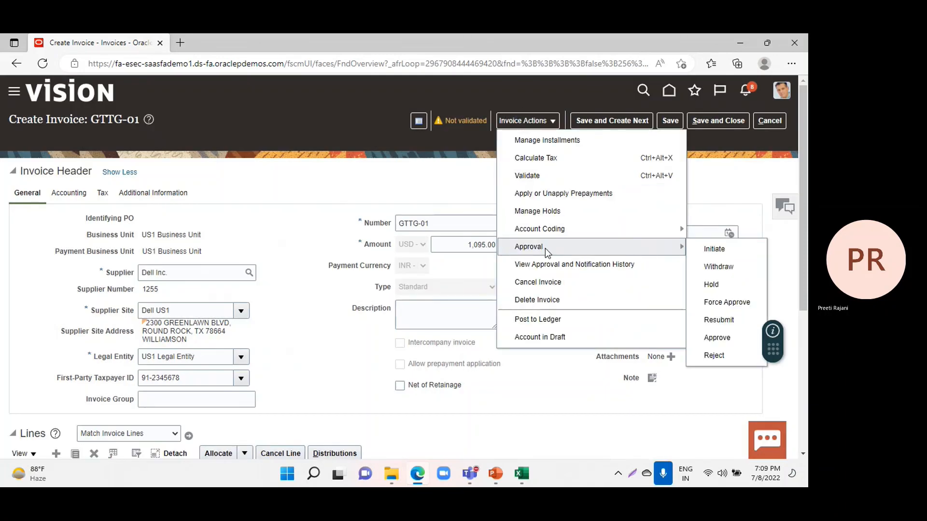
click(729, 303)
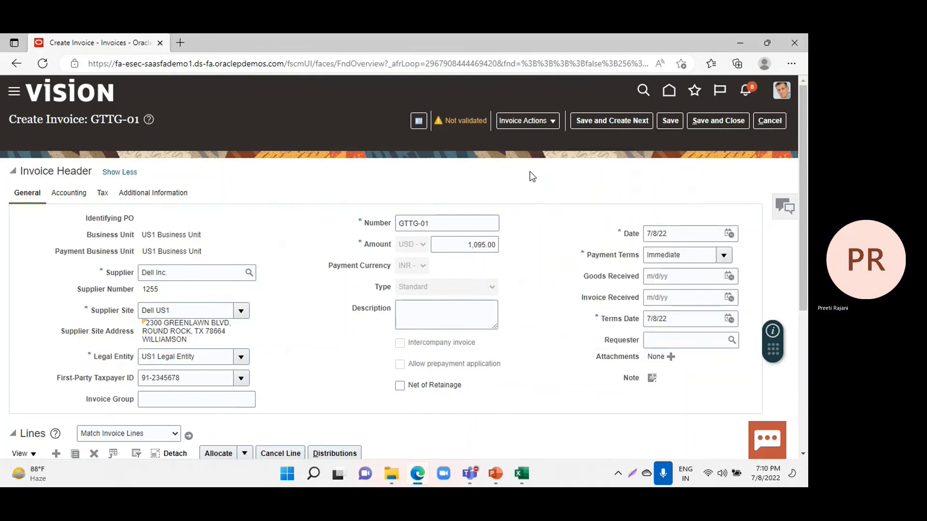
Run validation on invoice GTTG-01 again and check its Validated status.
click(522, 122)
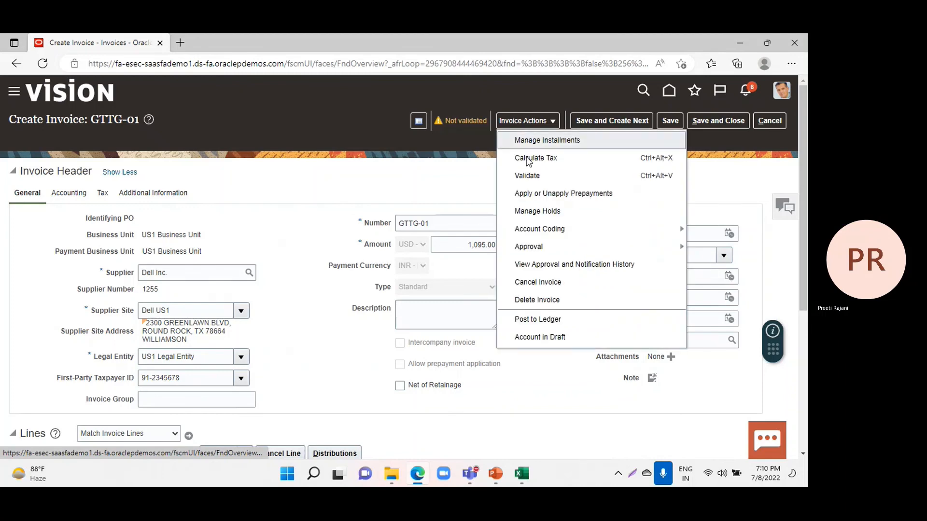
click(533, 174)
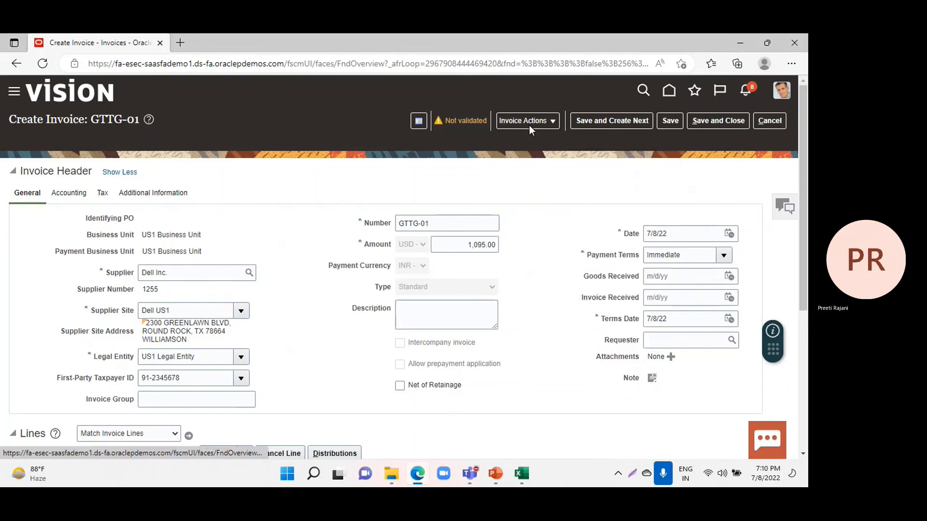
scroll(580, 201, down, 3)
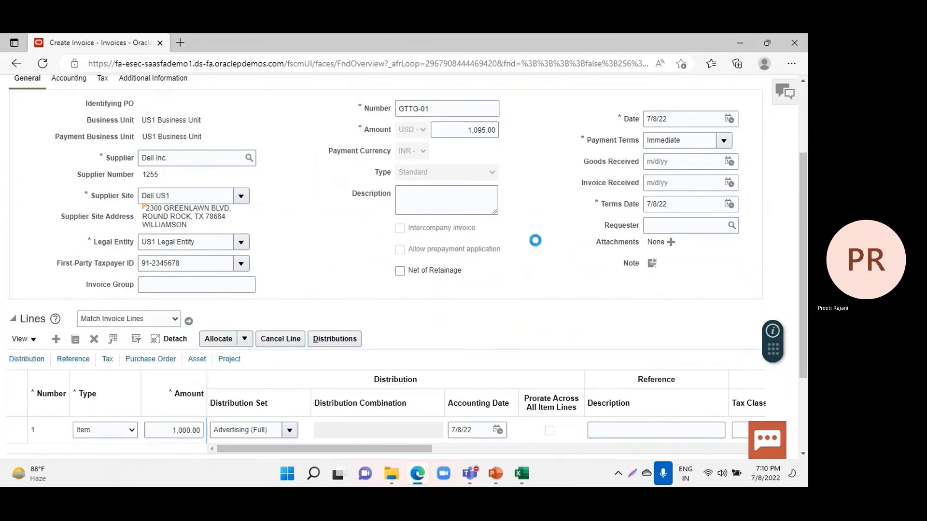
scroll(535, 240, down, 3)
scroll(535, 240, up, 6)
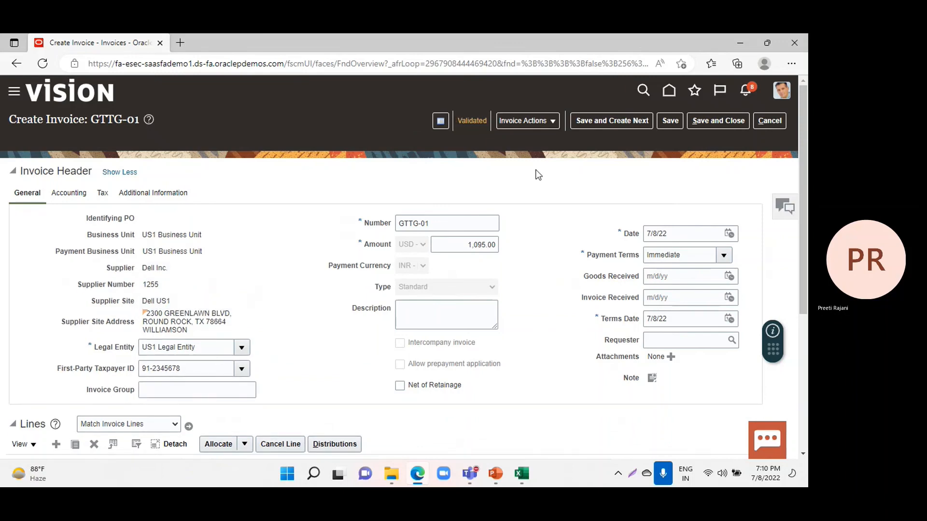
Attempt Force Approve again and dismiss the not-applicable action error.
click(536, 121)
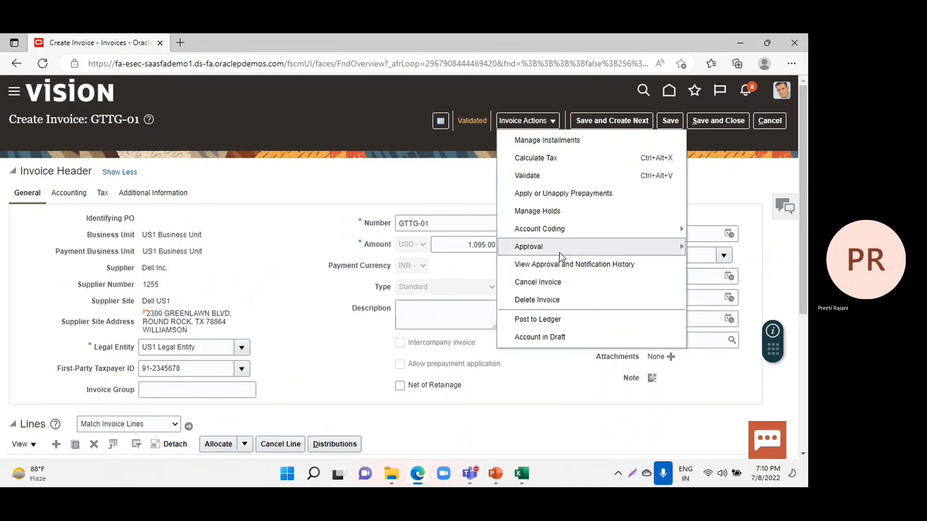
mouse_move(570, 247)
click(713, 303)
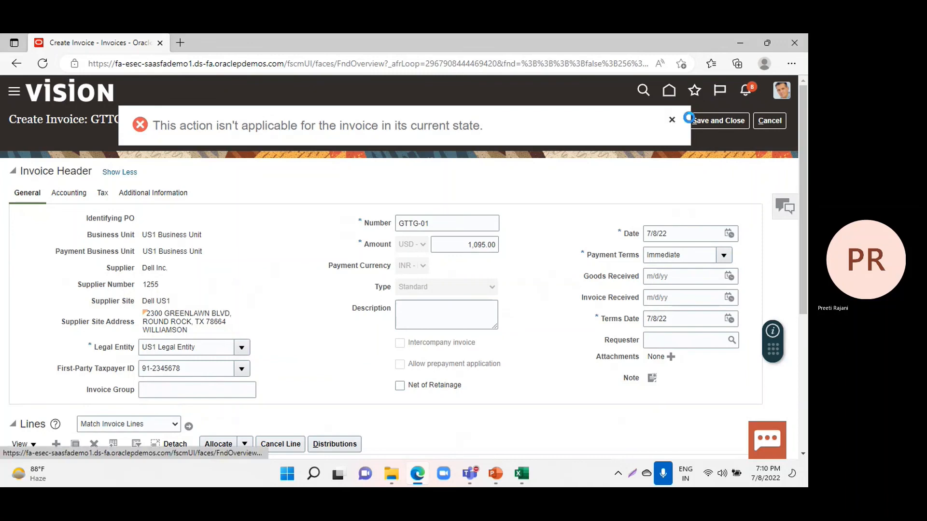
click(675, 120)
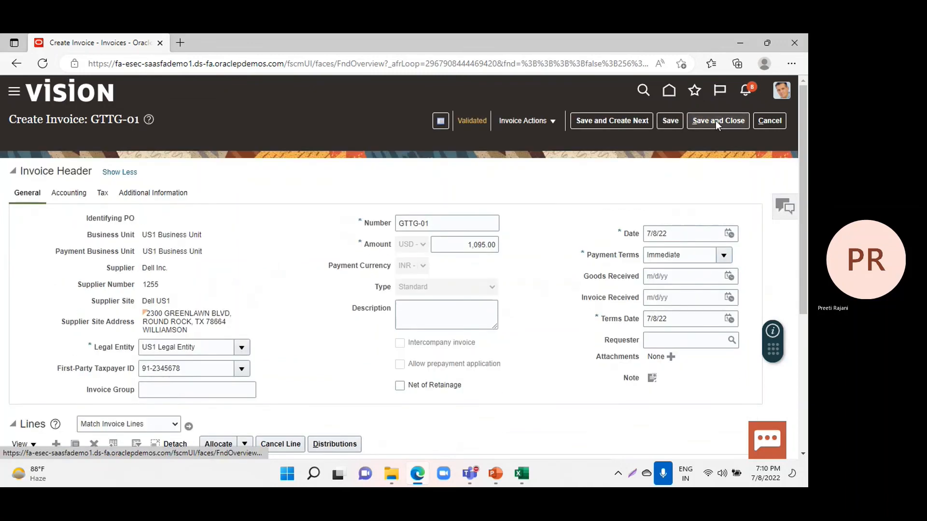
Save and close the invoice, go to the Payables Payments work area, and show its Tasks panel.
click(716, 120)
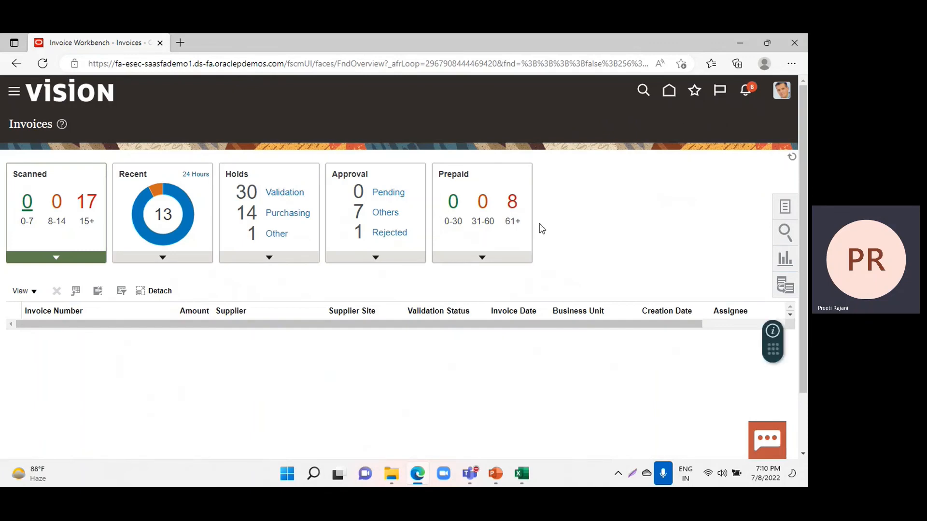
click(13, 95)
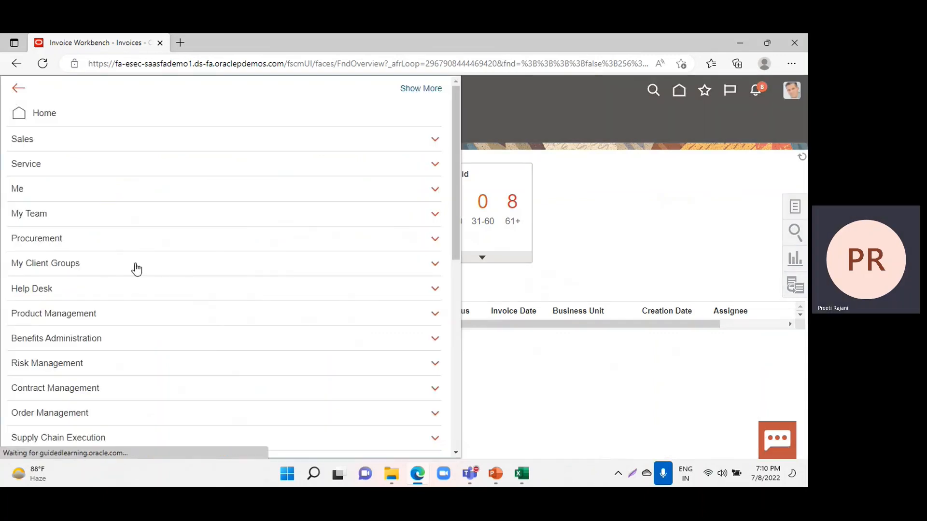
scroll(194, 302, down, 3)
scroll(217, 322, down, 1)
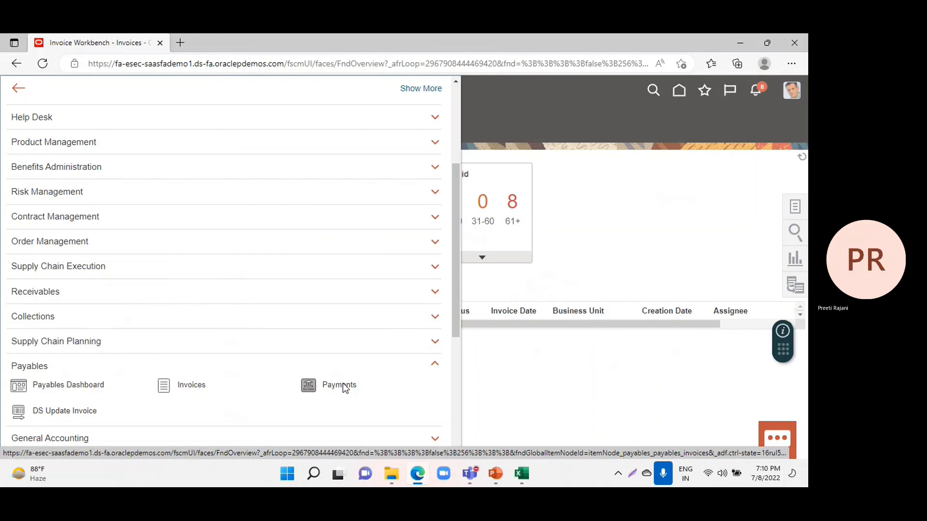
click(342, 384)
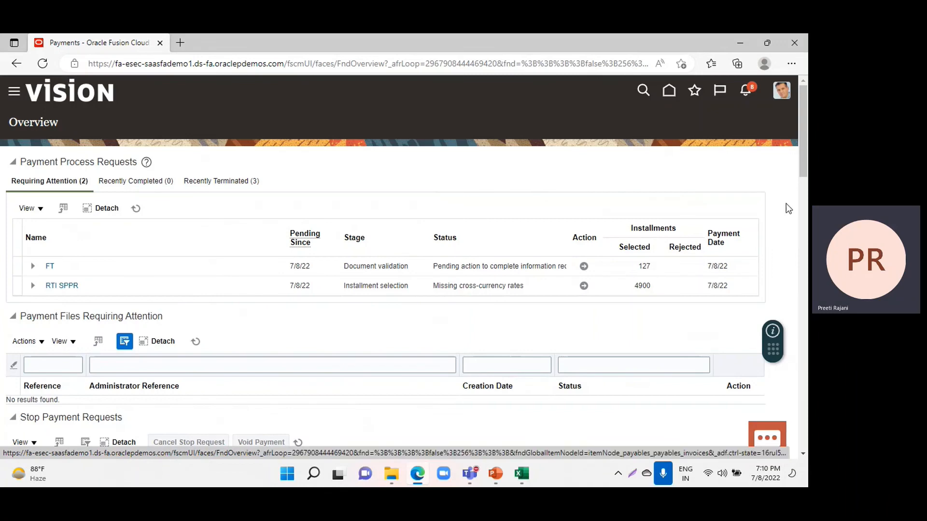
click(789, 208)
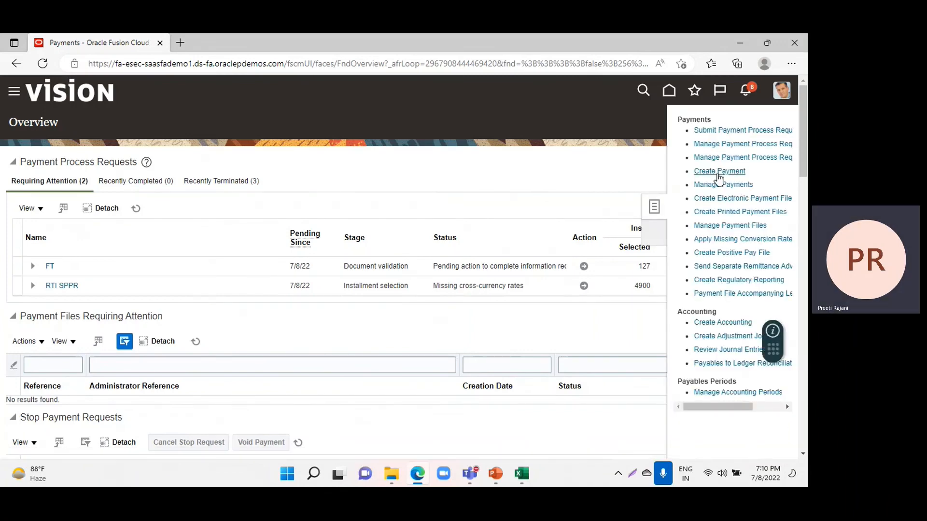
Create a new payment to supplier Dell Inc., declining the recommended discount offer.
click(717, 173)
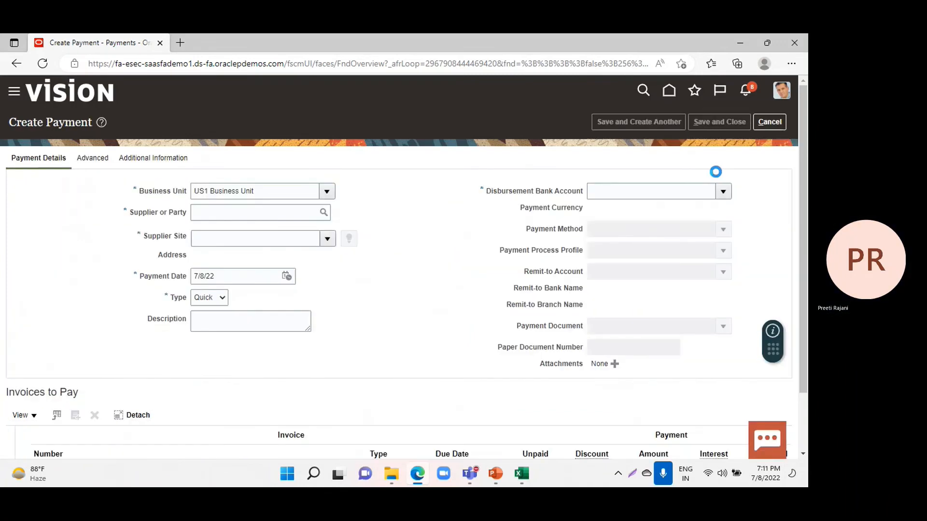
click(215, 209)
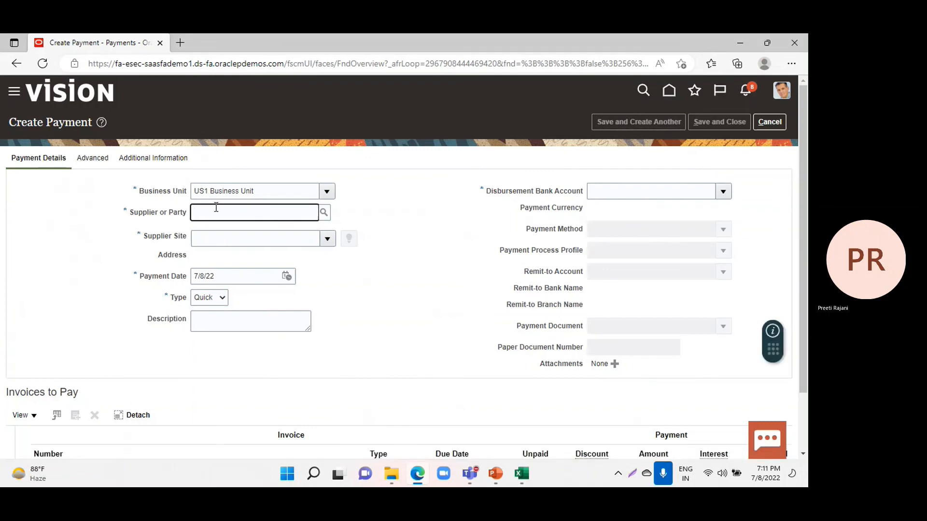
text(dell)
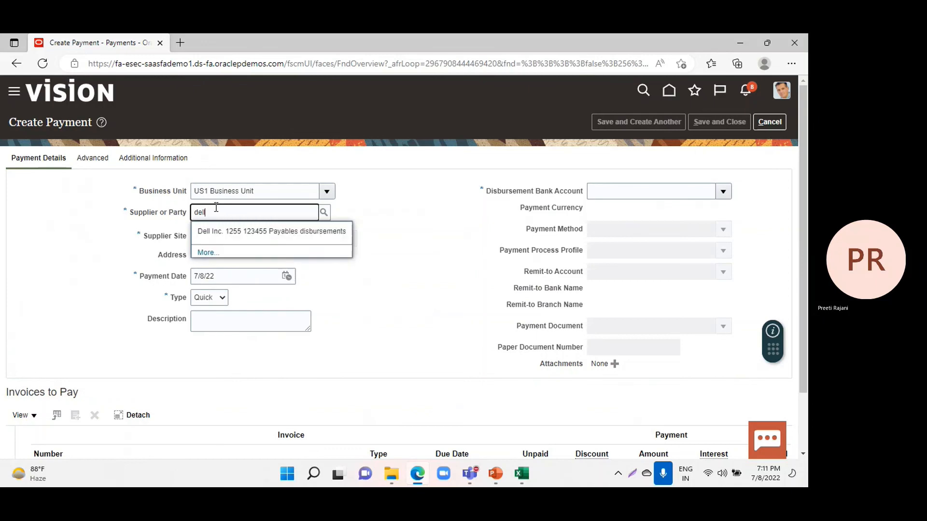
click(211, 232)
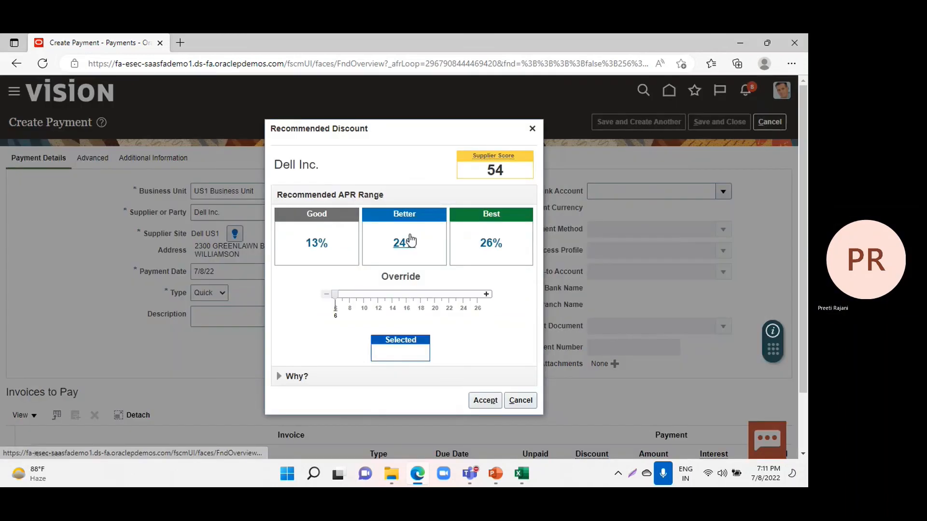
click(521, 400)
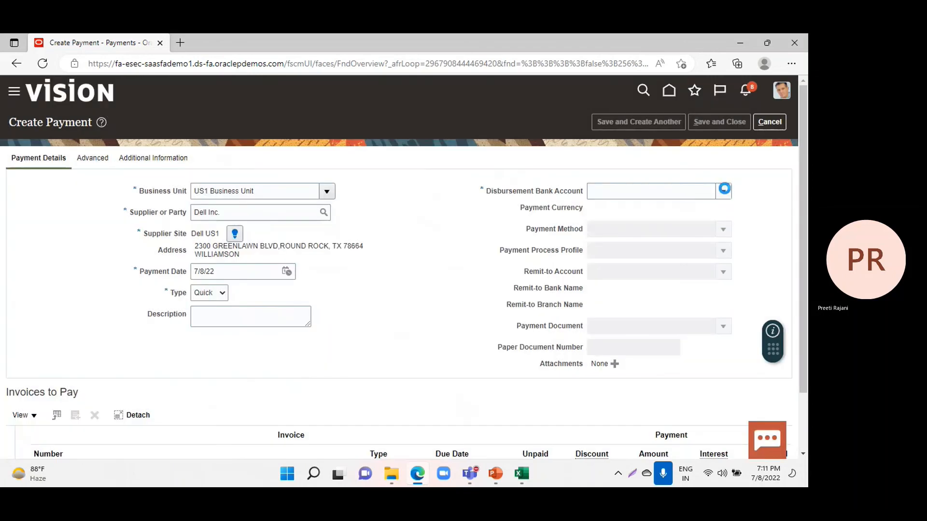
Pay from bank account BofA-2869 in INR using the PayPal payment process profile.
click(724, 190)
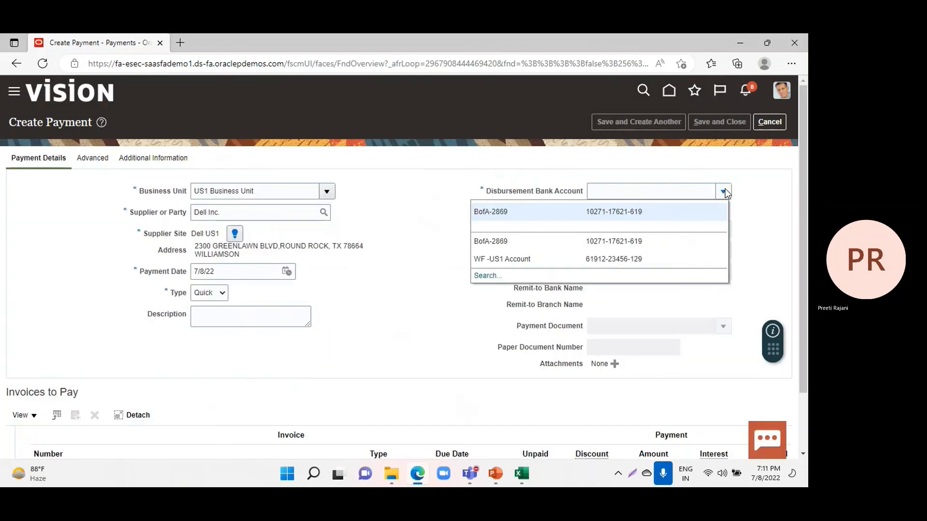
click(513, 217)
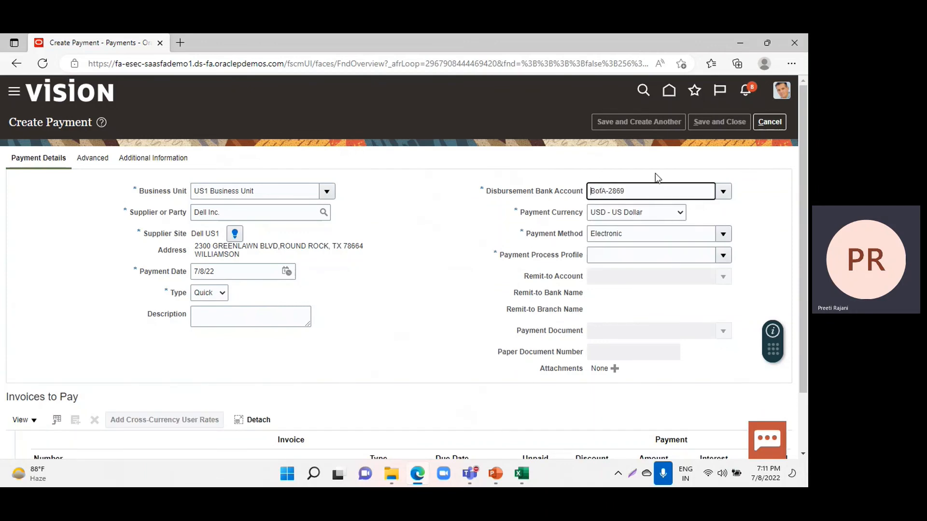
click(654, 212)
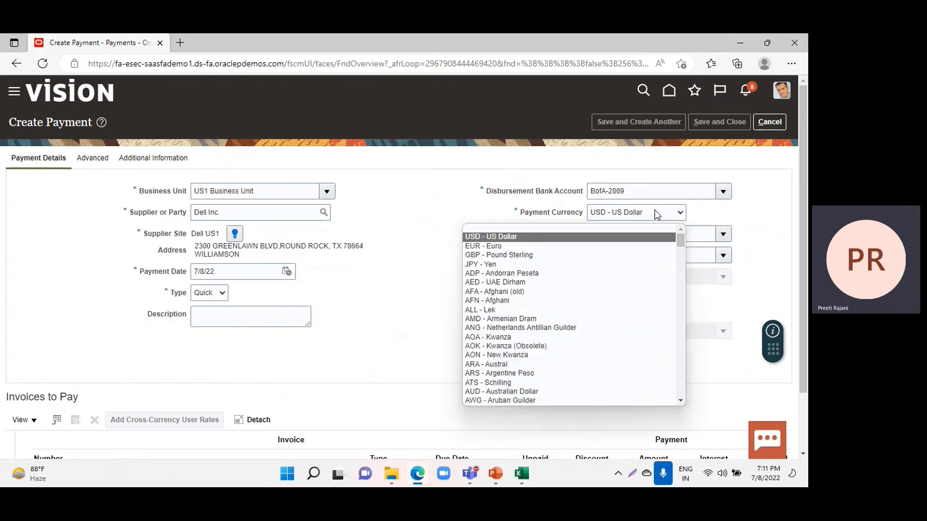
scroll(639, 375, down, 12)
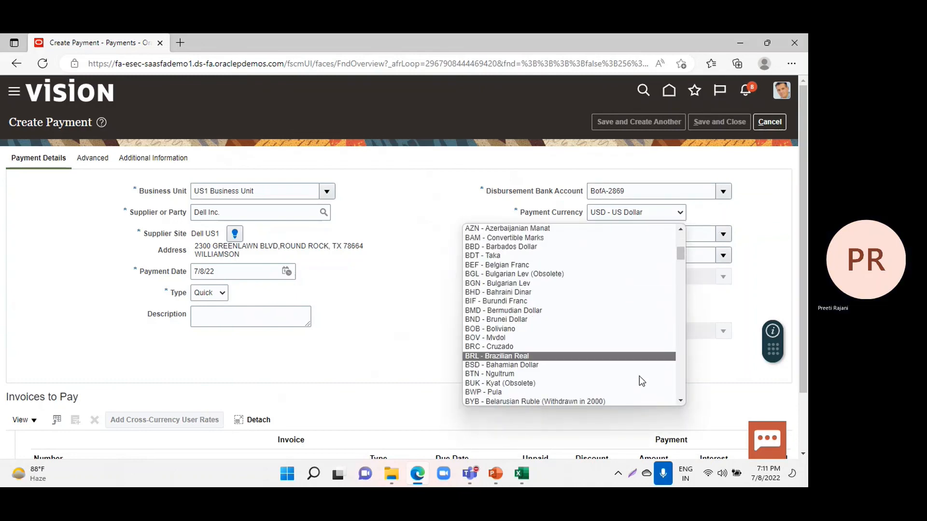
scroll(640, 375, down, 14)
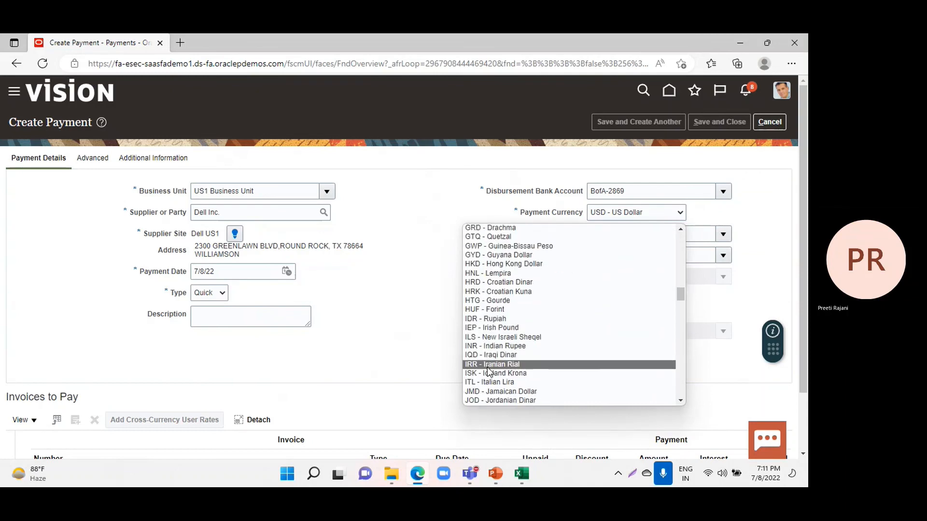
click(478, 346)
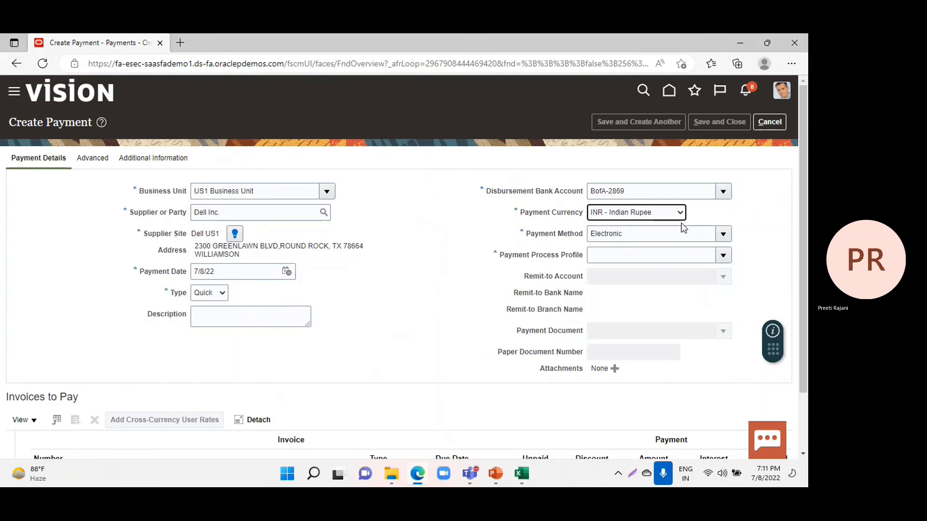
click(722, 255)
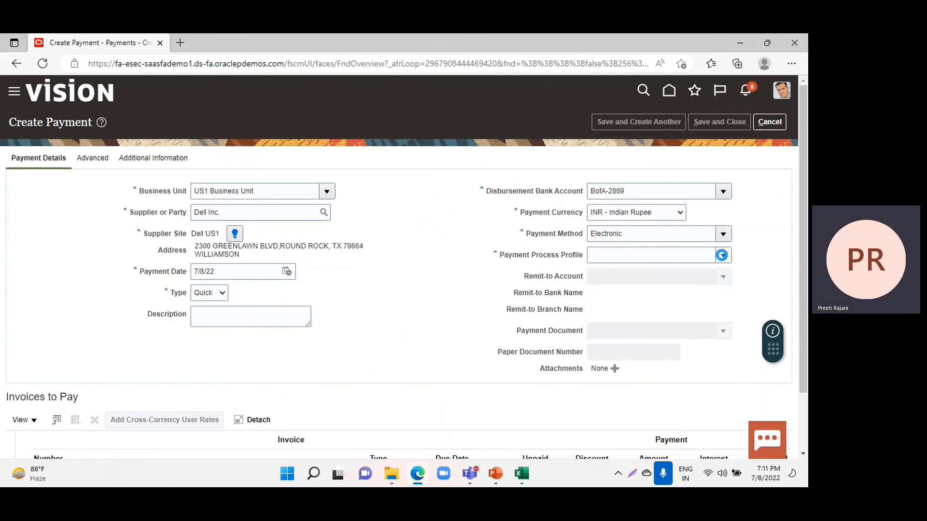
click(584, 278)
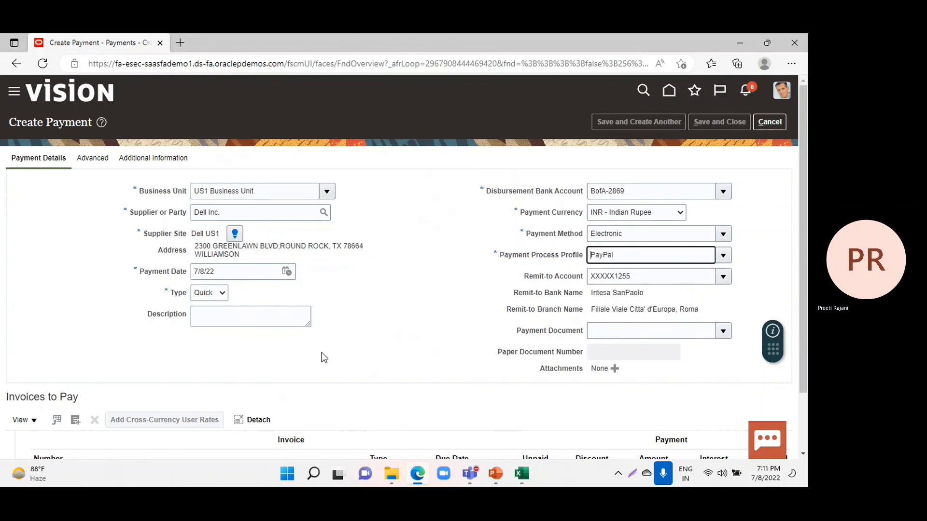
scroll(172, 339, down, 2)
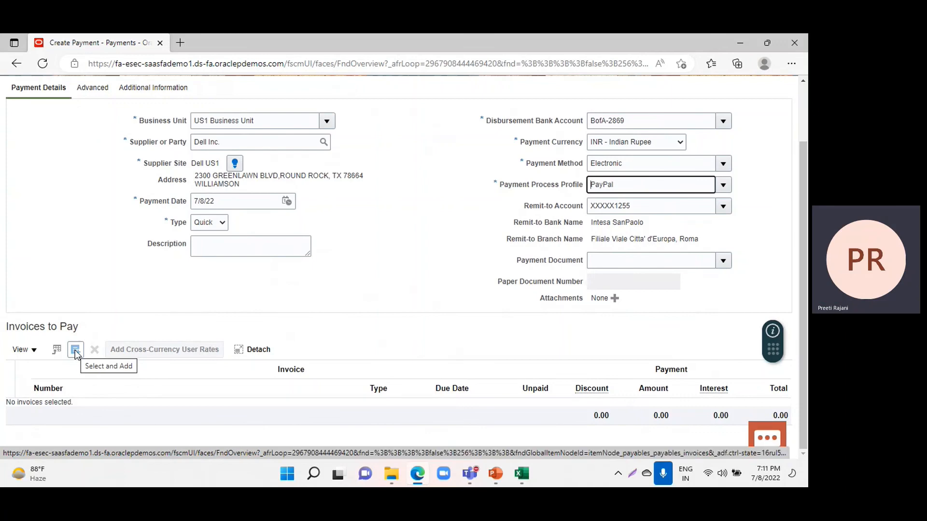
Add invoice GTTG-01 (1,095.00 USD) to Invoices to Pay, giving 13.69 INR.
click(75, 351)
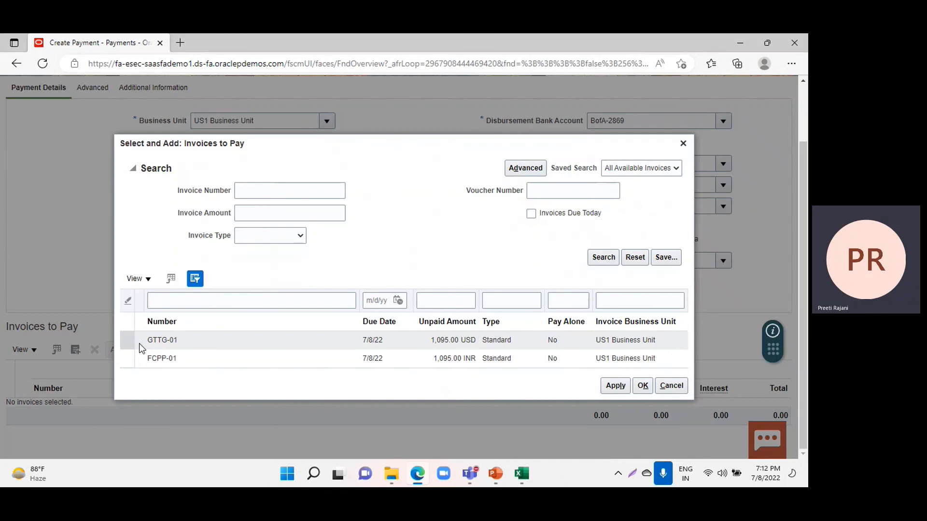
click(139, 345)
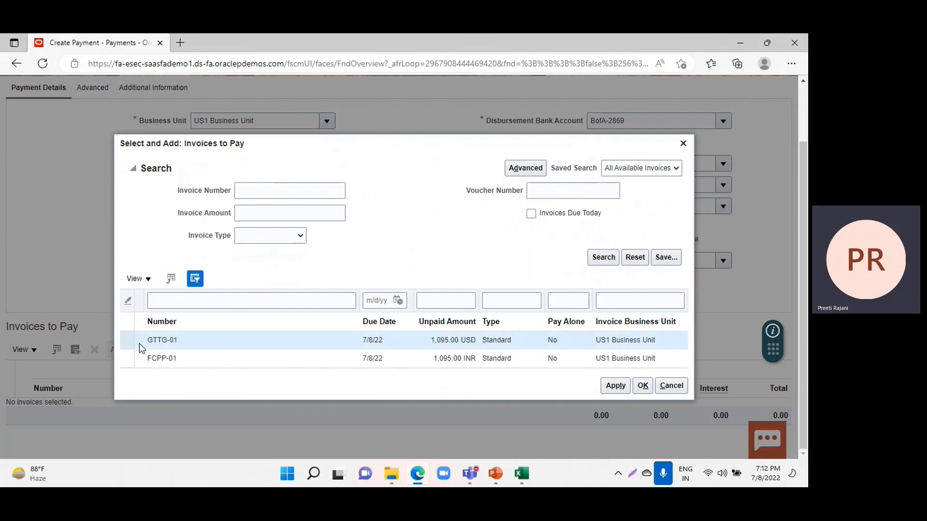
click(609, 384)
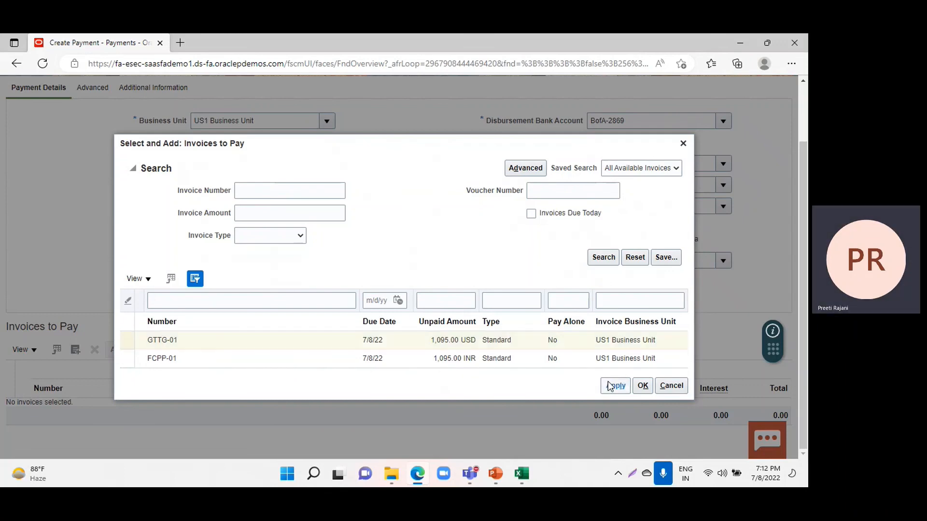
click(644, 383)
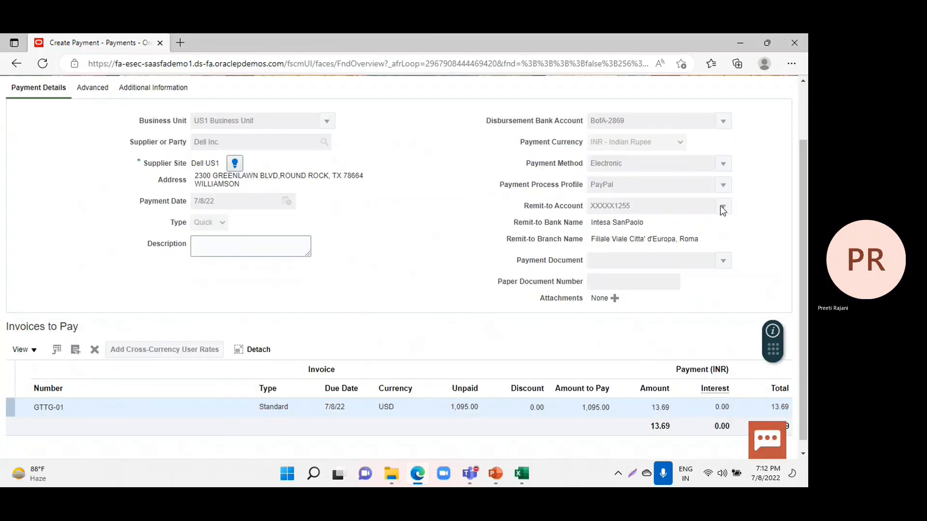
scroll(720, 206, up, 2)
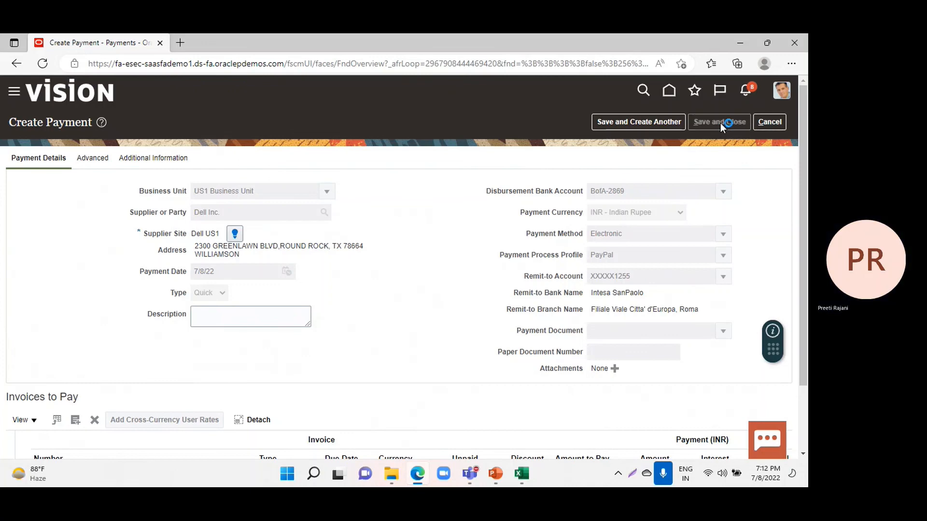
key(alt+Tab)
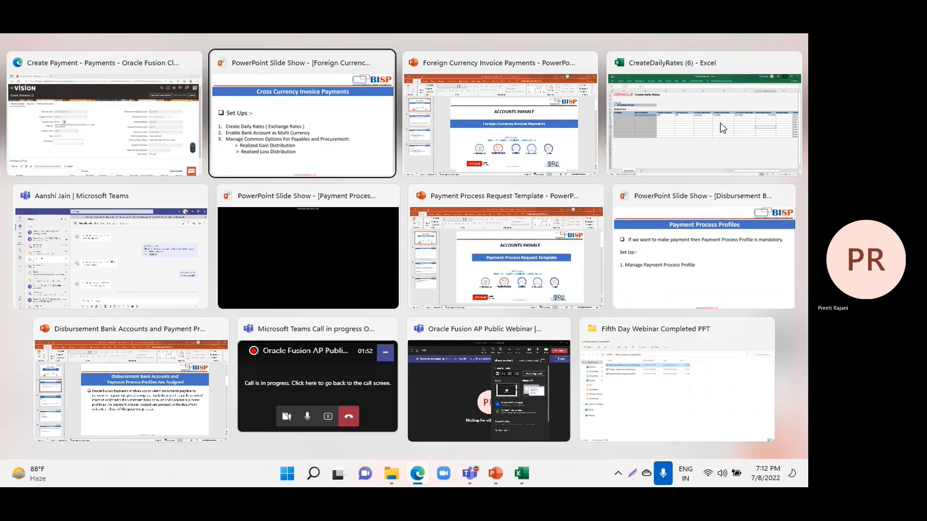
Switch to the PowerPoint slide show on the Cross Currency Invoice Payments slide.
key(alt+Tab)
key(alt+Tab)
key(alt+Tab)
key(alt+Tab)
key(alt+Tab)
key(alt+Tab)
key(alt+Tab)
key(alt+Tab)
key(alt+Tab)
key(alt+Tab)
key(alt+Tab)
key(alt+Tab)
key(alt+Tab)
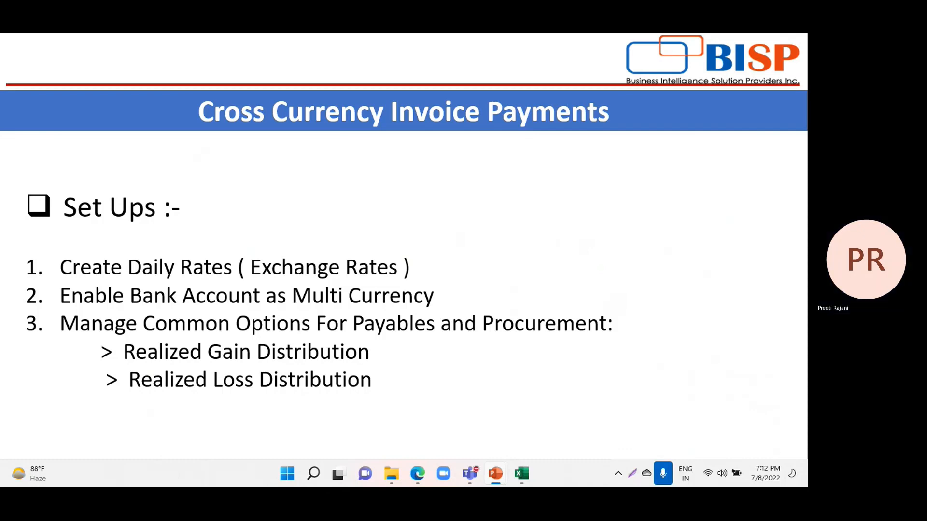
key(alt+Tab)
key(alt+Tab)
key(alt+Tab)
key(alt+Tab)
key(alt+Tab)
key(alt+Tab)
key(alt+Tab)
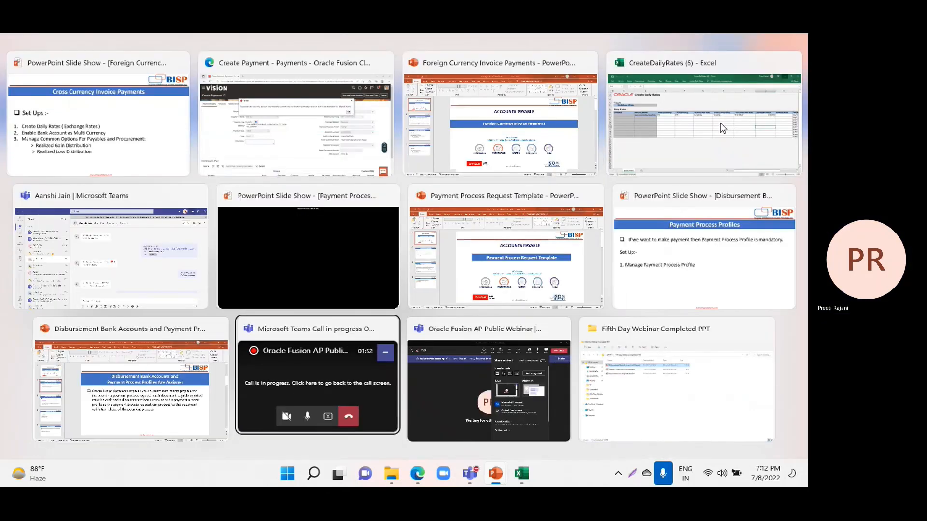